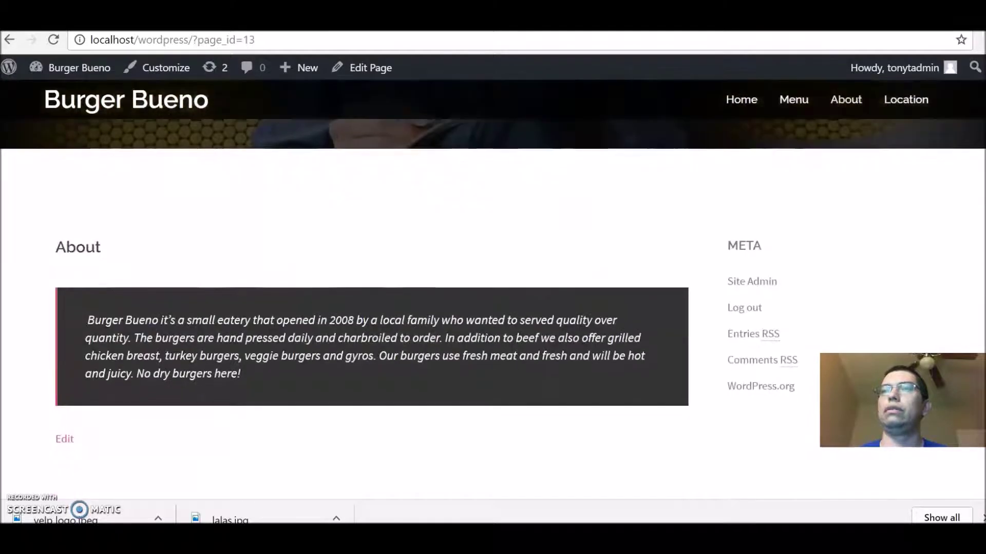
scroll(493, 277, down, 2)
Step: Open the Burger Bueno site's Location page from the site menu
scroll(492, 277, up, 1)
scroll(968, 165, up, 4)
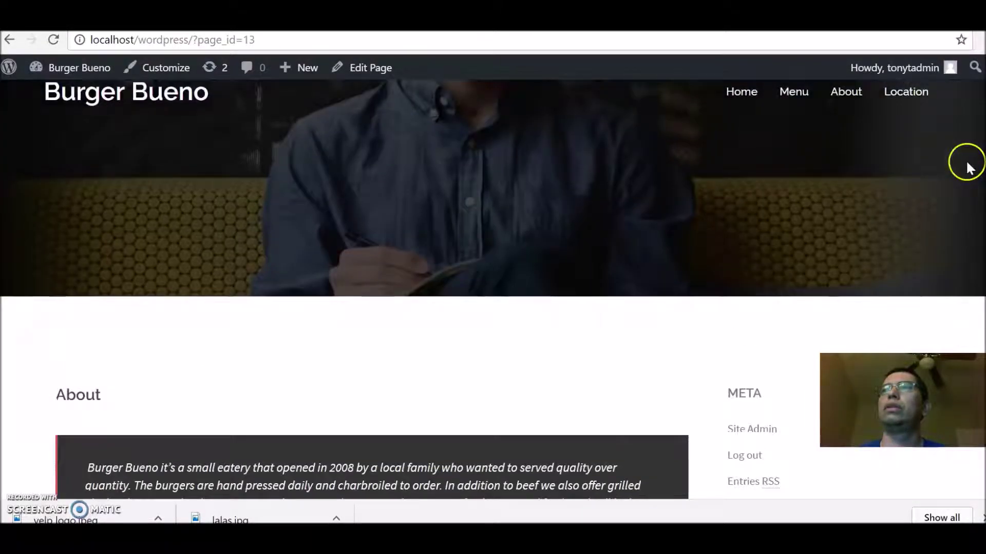
mouse_move(907, 69)
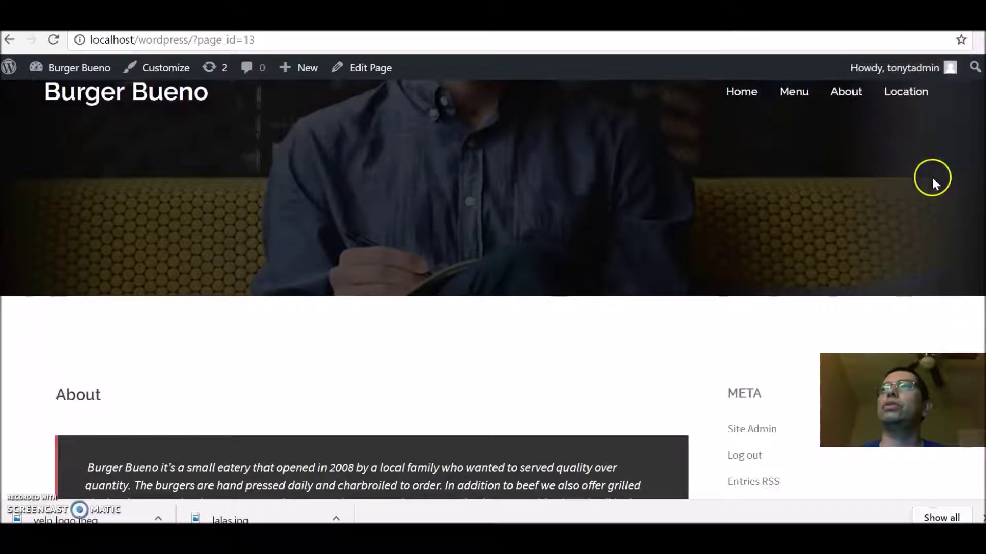
click(914, 100)
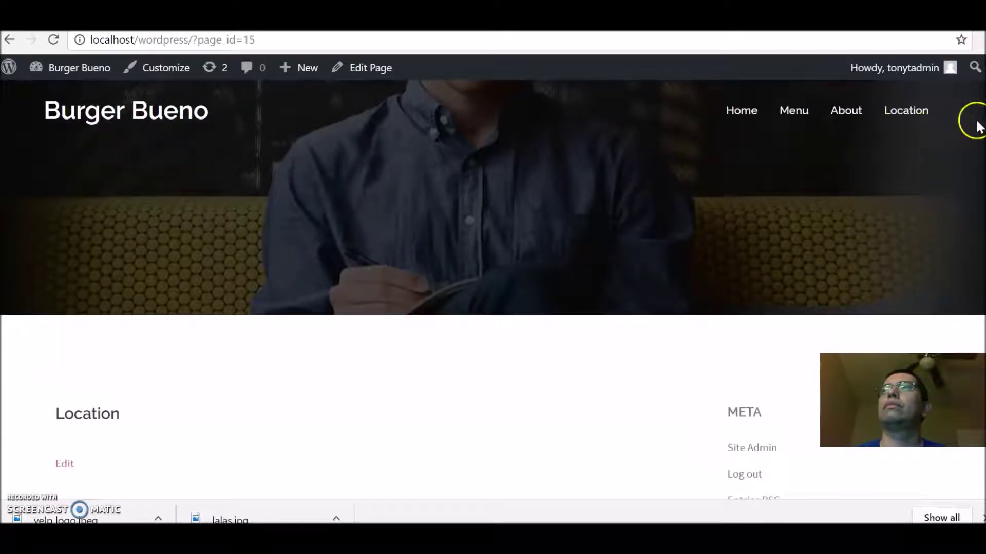
Step: Confirm the Location page has no content, then go to the admin Dashboard
scroll(978, 127, down, 1)
scroll(493, 308, down, 5)
scroll(493, 308, up, 2)
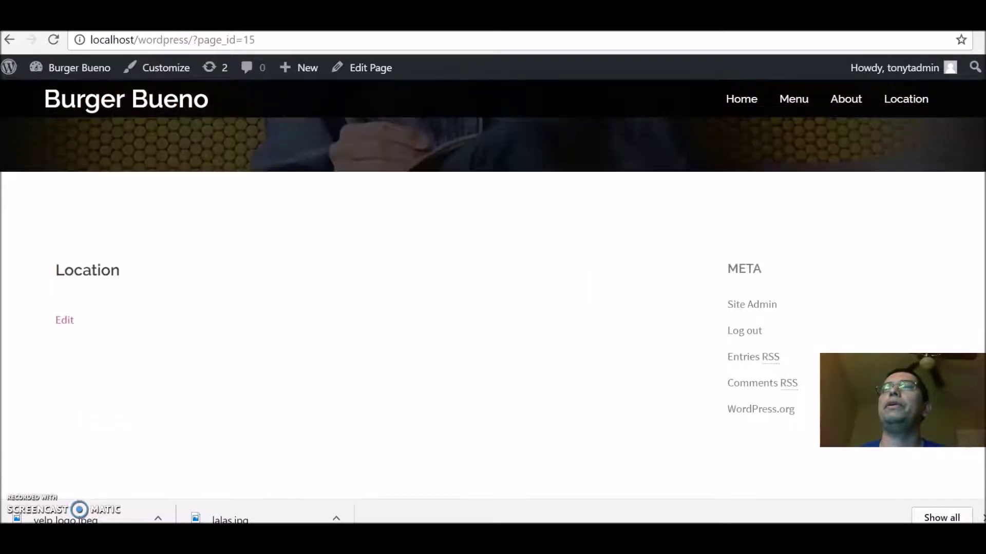
mouse_move(55, 80)
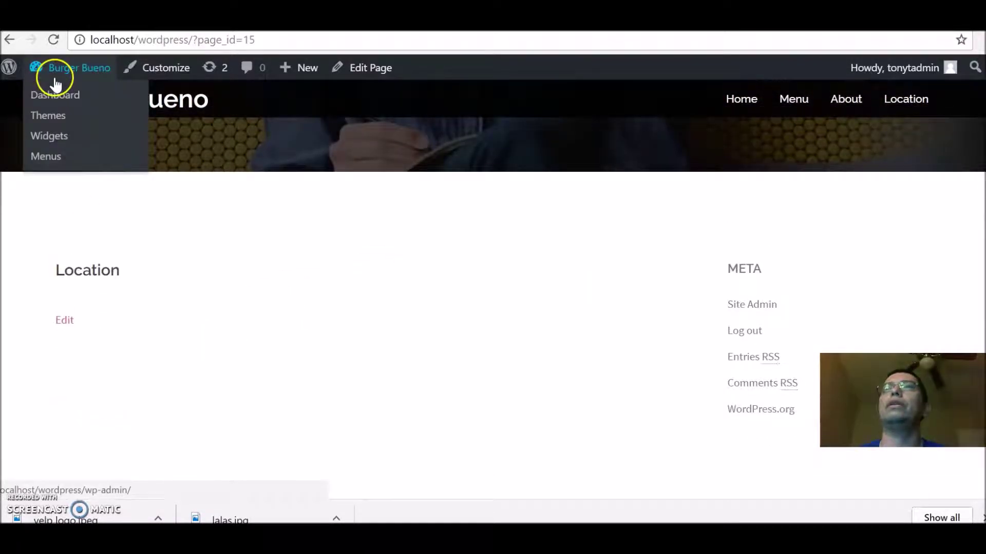
click(44, 97)
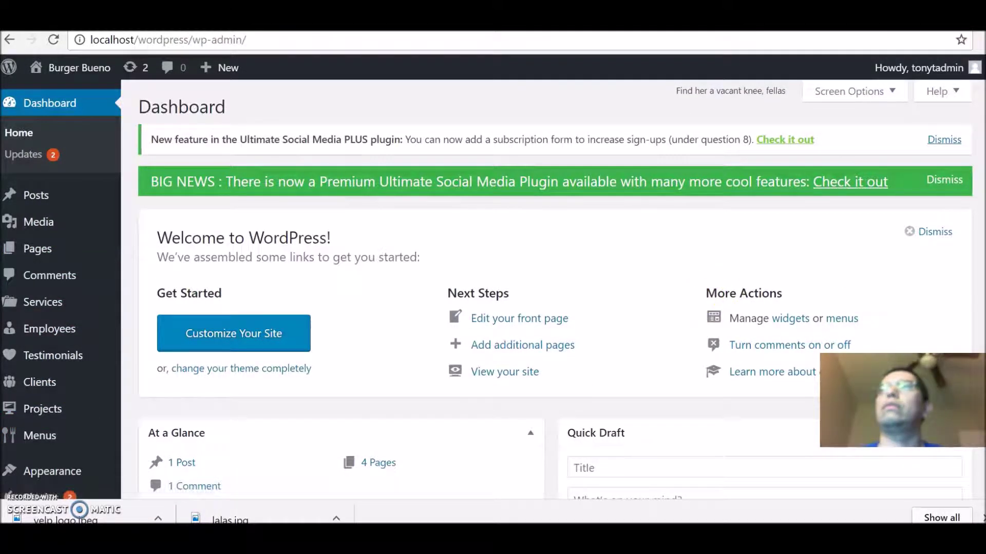
Step: Open the Huge-IT Google Maps map list and edit the Burger Bueno Map
scroll(554, 287, down, 3)
scroll(731, 202, down, 1)
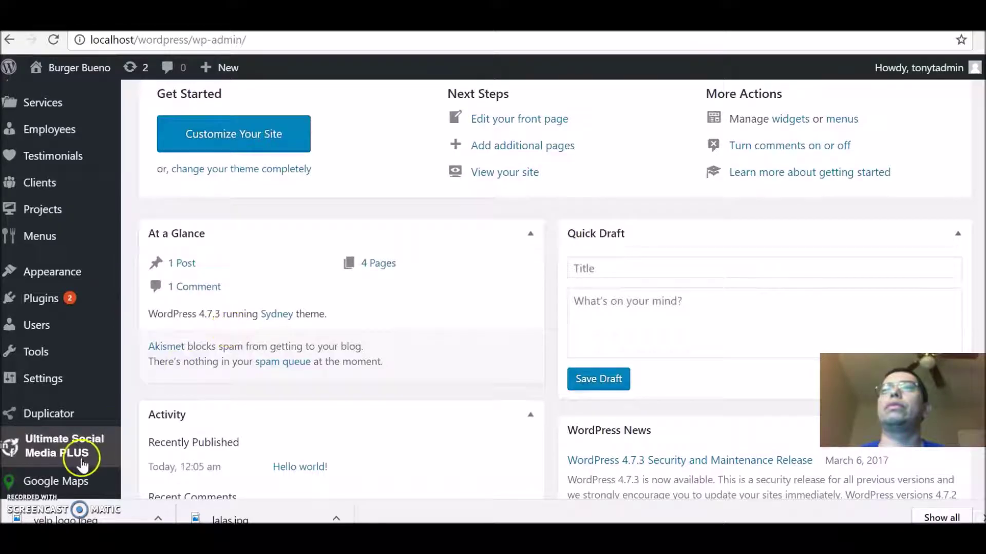
click(64, 481)
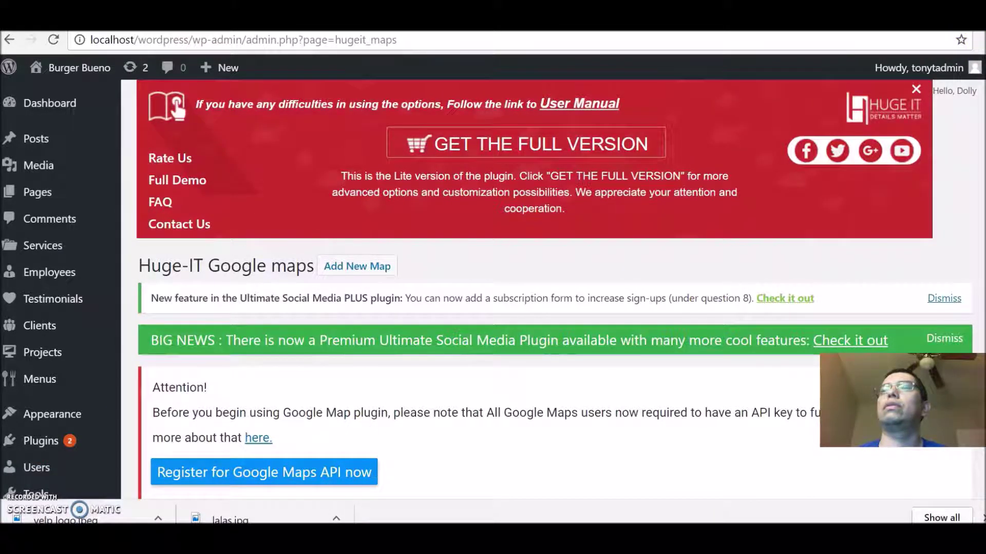
scroll(458, 319, down, 4)
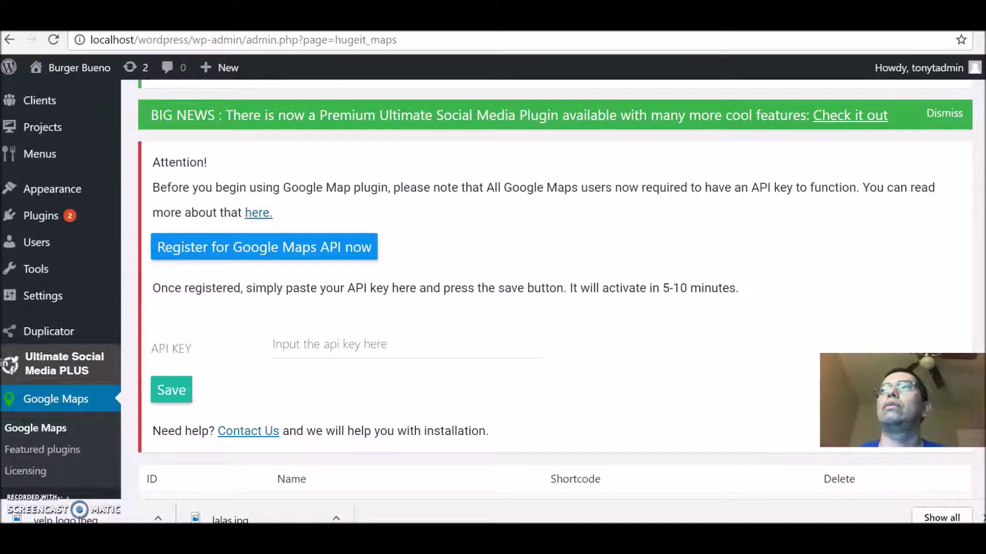
scroll(458, 318, down, 2)
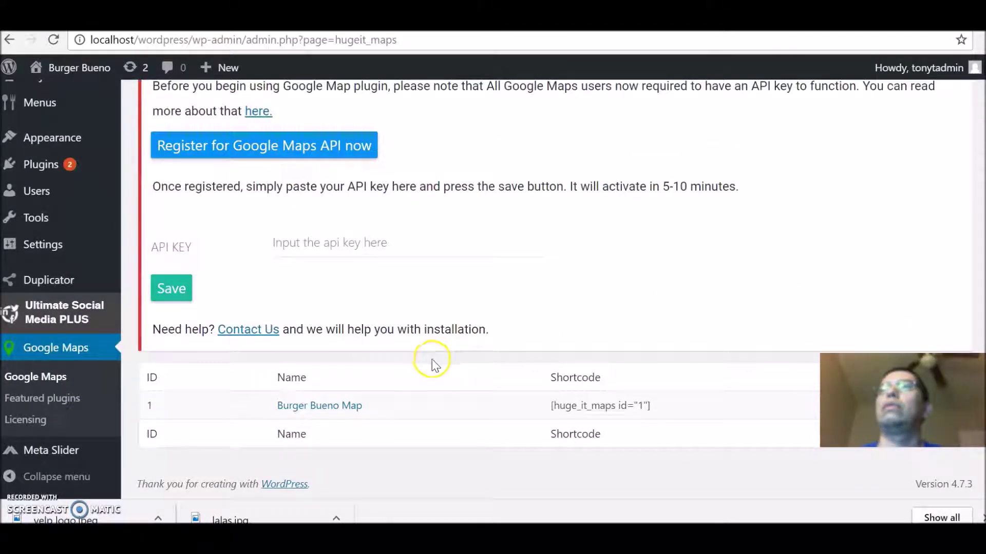
click(320, 411)
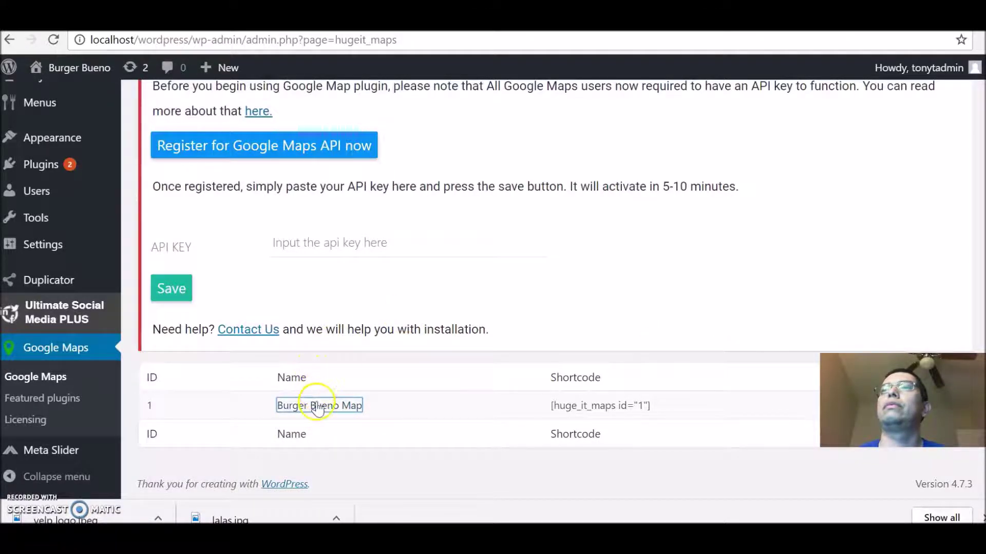
click(318, 405)
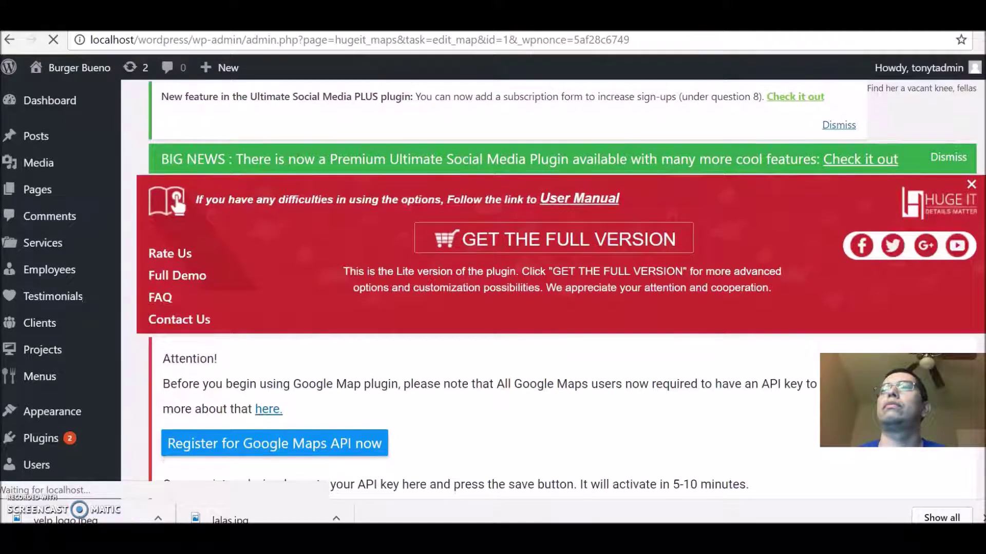
Step: Copy the shortcode [huge_it_maps id="1"] from the Burger Bueno Map's Shortcode box
scroll(513, 287, down, 4)
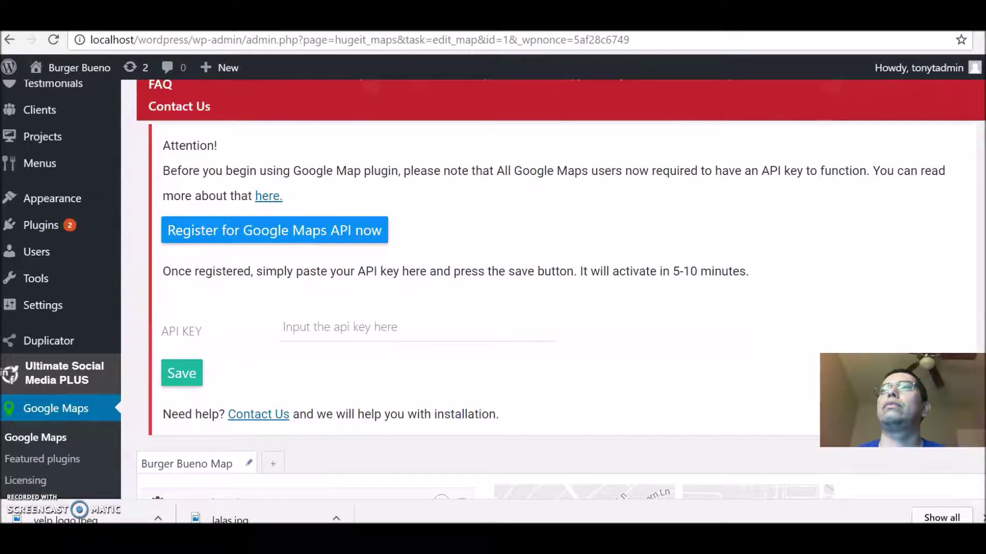
scroll(513, 287, down, 8)
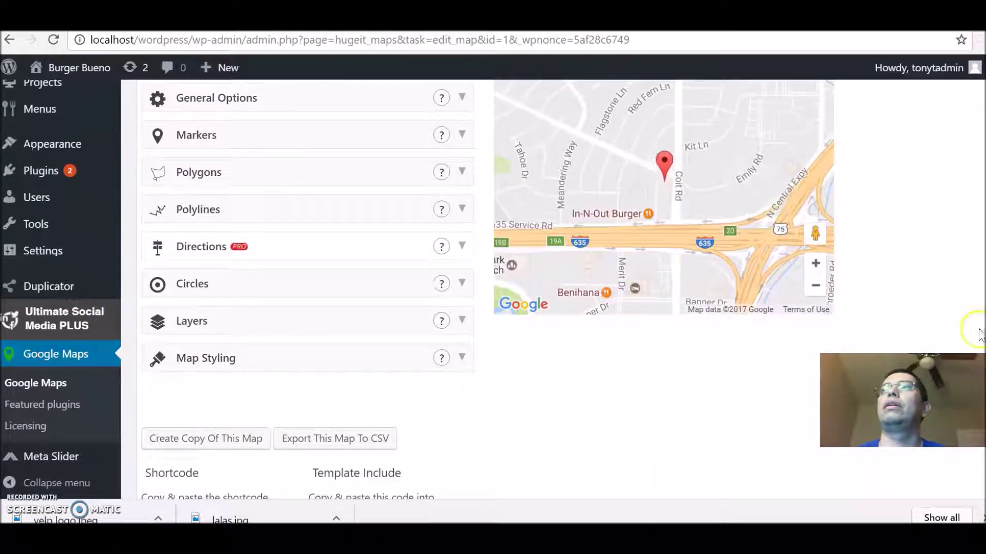
scroll(674, 312, up, 1)
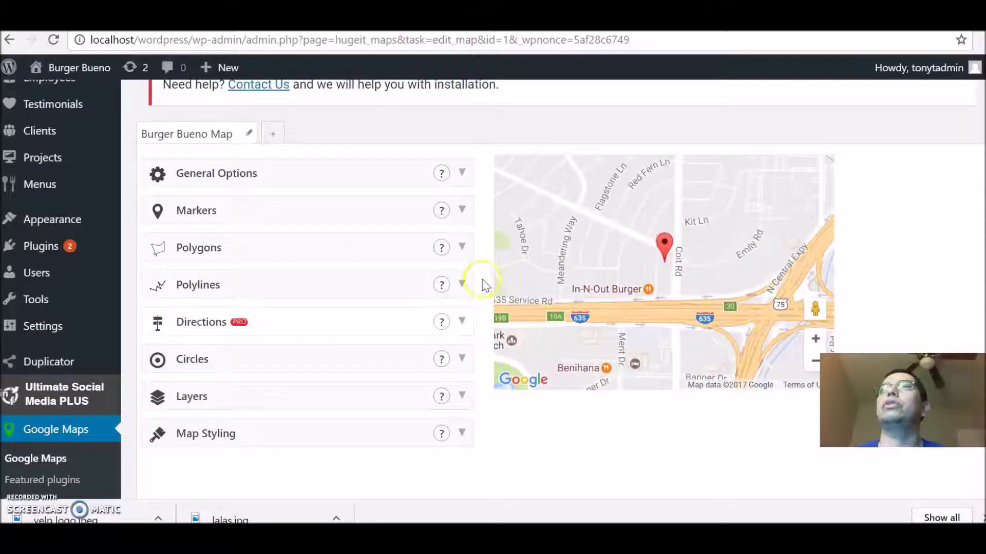
scroll(492, 414, down, 3)
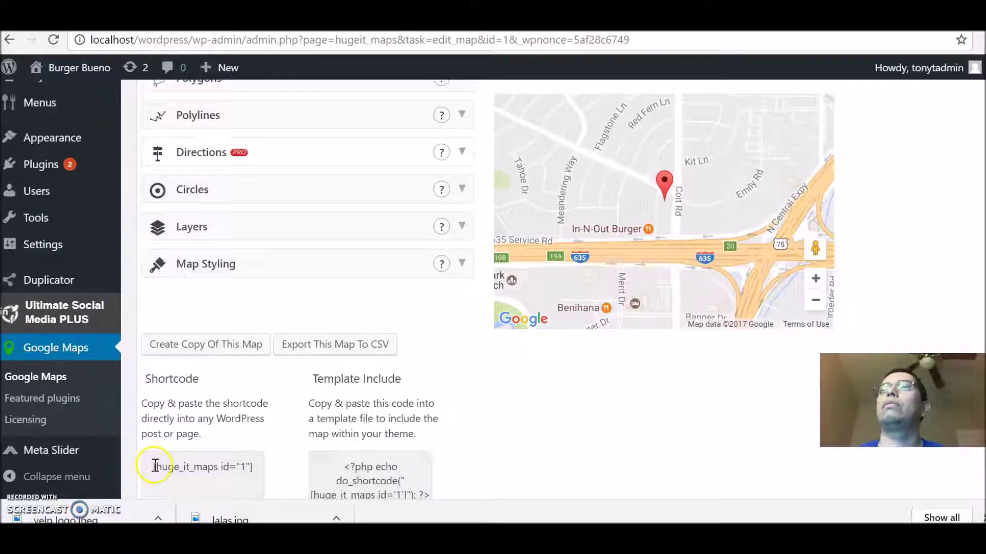
drag(156, 466, 256, 466)
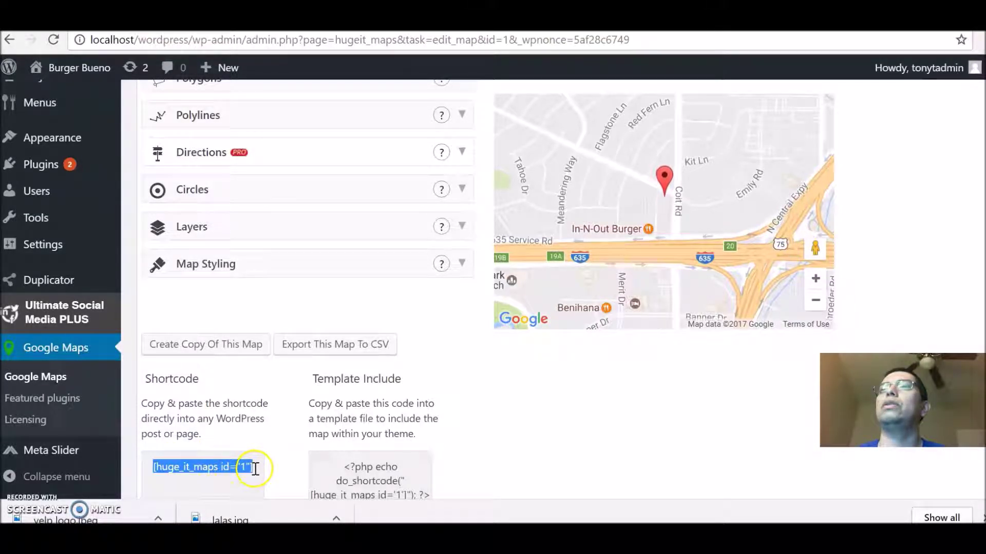
right_click(215, 458)
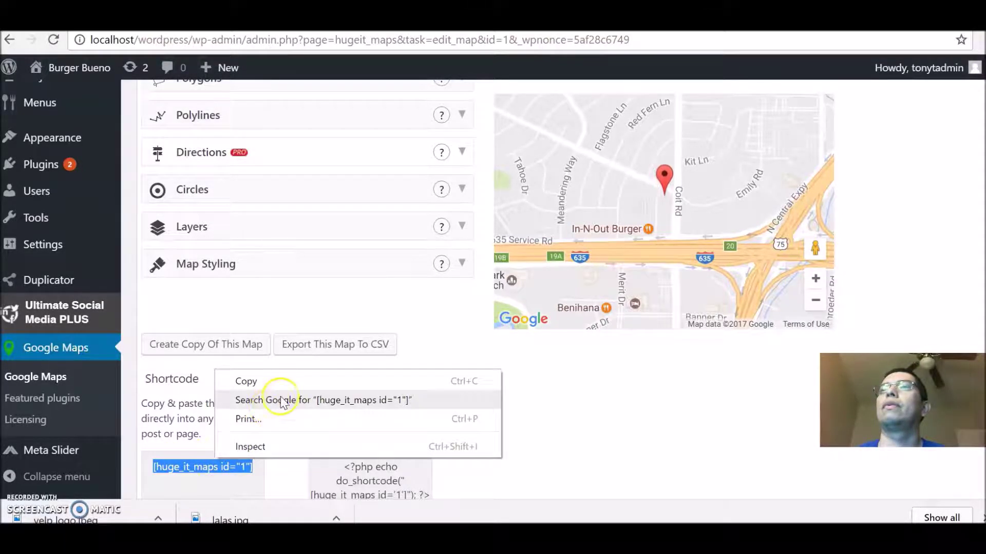
click(290, 383)
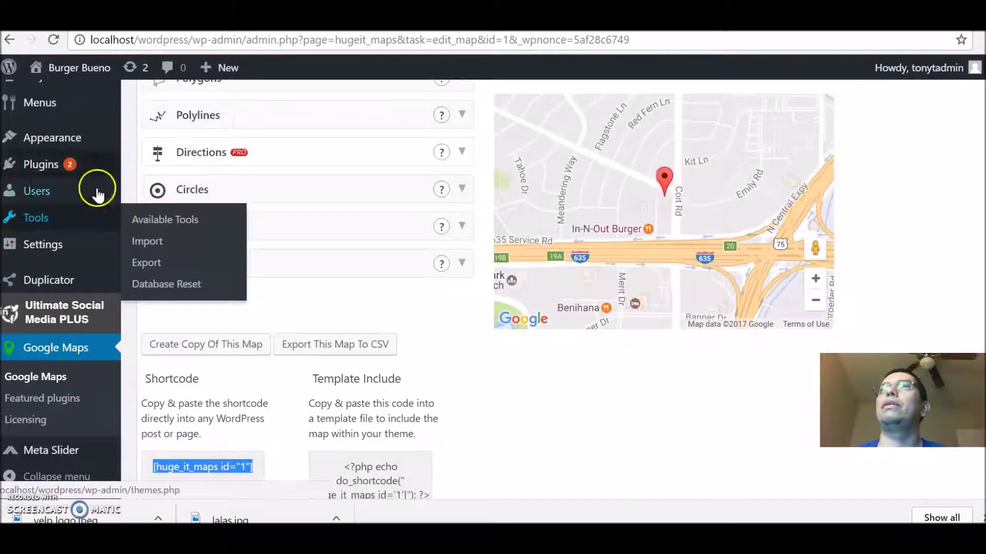
mouse_move(74, 73)
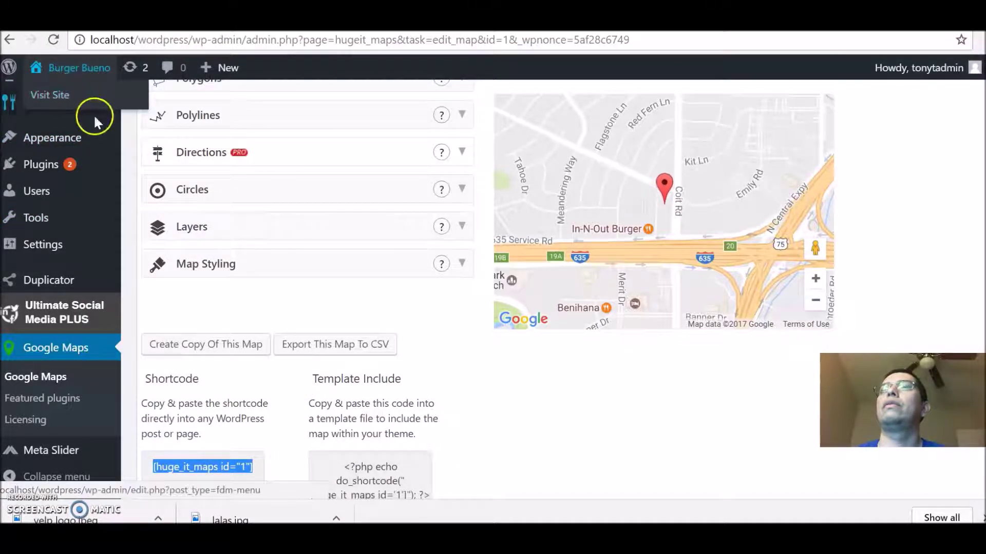
scroll(308, 257, up, 5)
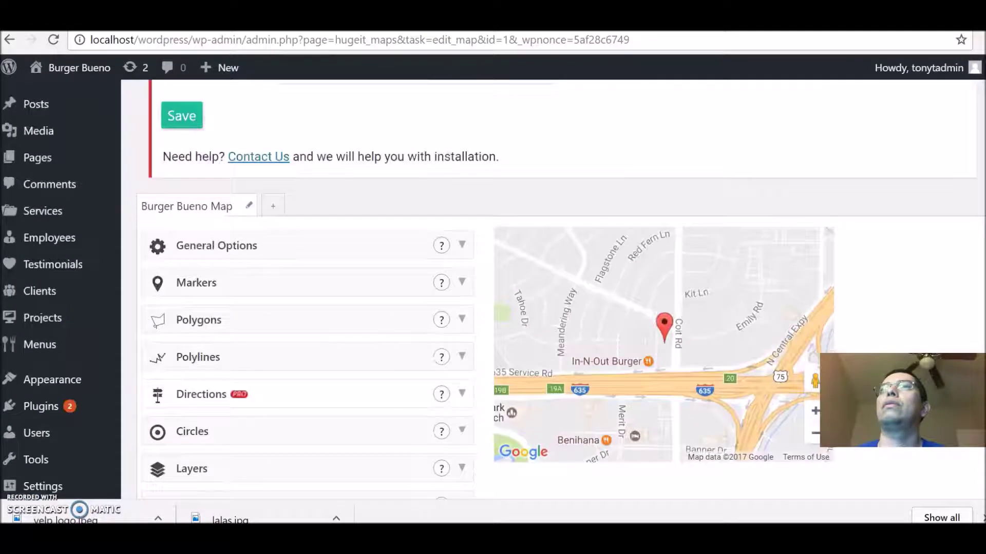
Step: Paste [huge_it_maps id="1"] into the Location page's content and preview the page
mouse_move(40, 158)
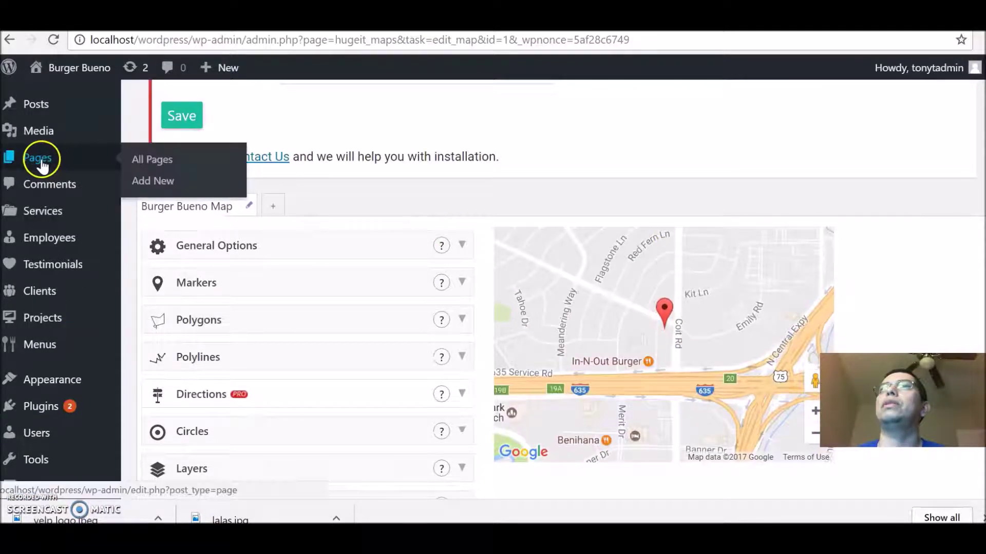
click(165, 162)
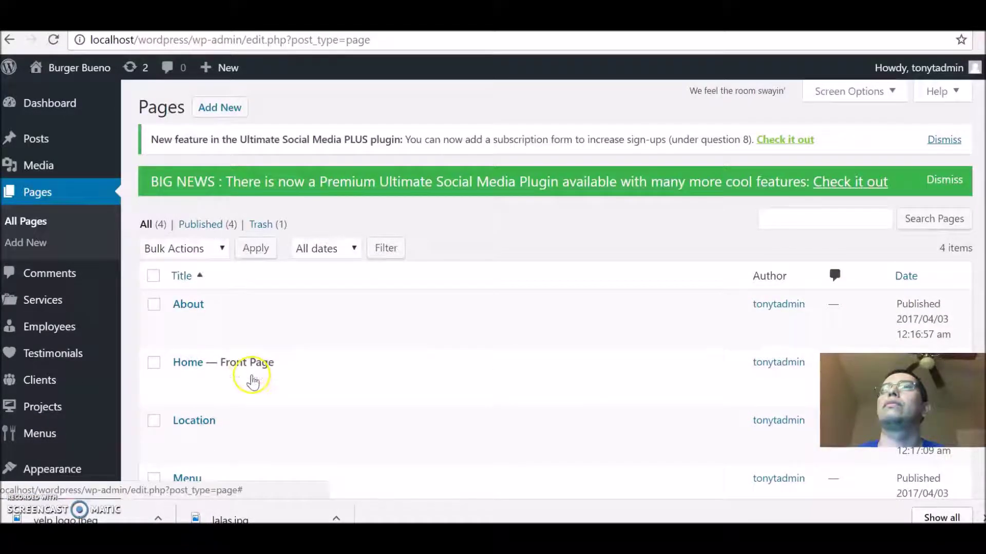
mouse_move(193, 418)
click(180, 440)
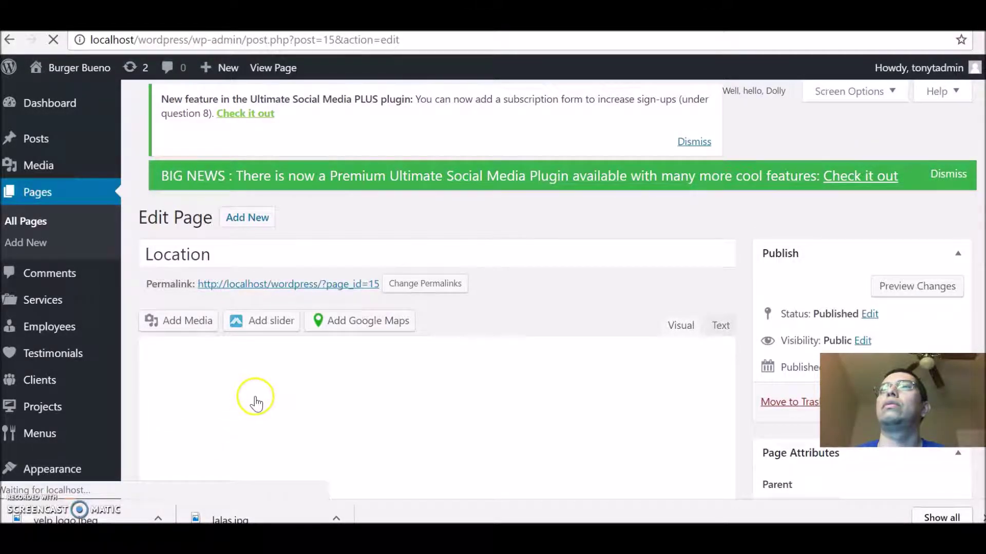
right_click(217, 371)
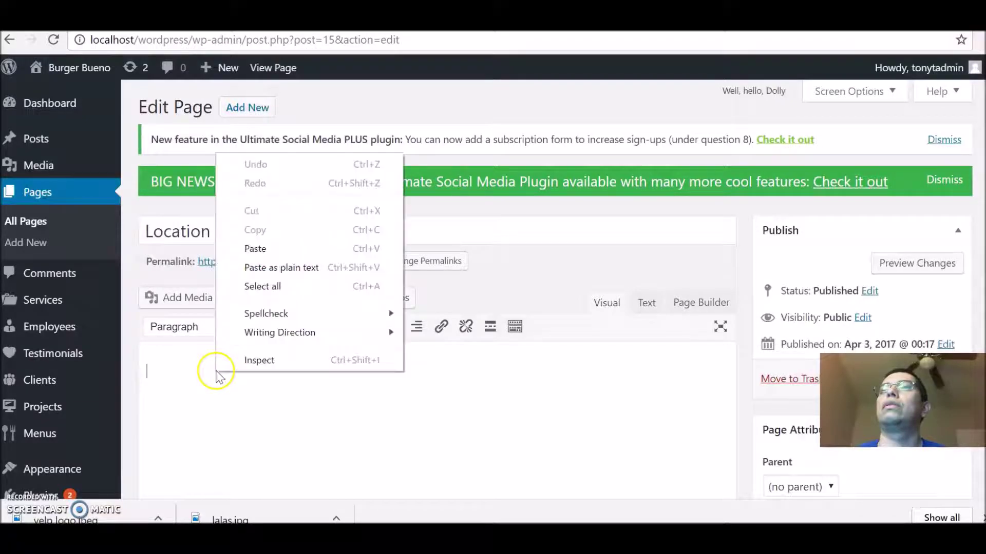
click(298, 249)
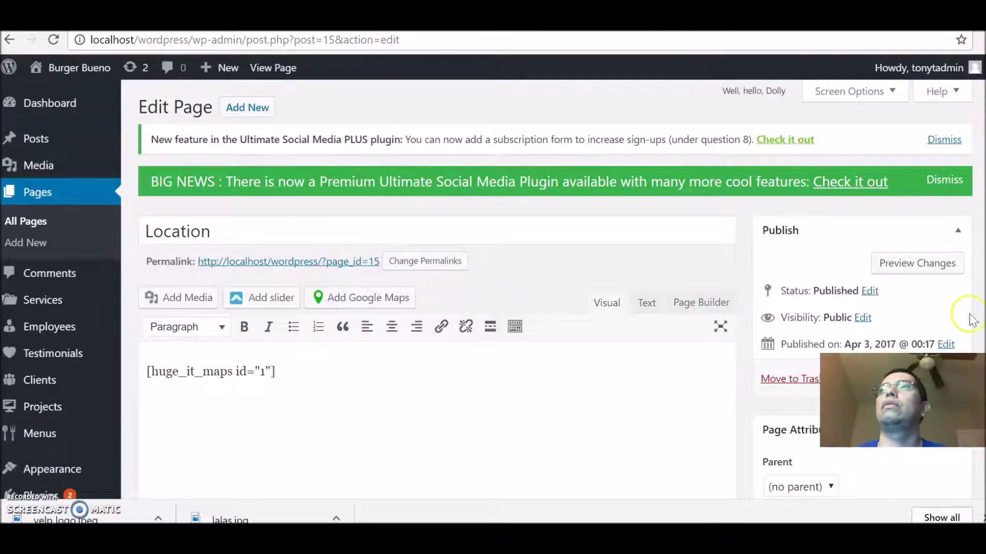
click(932, 275)
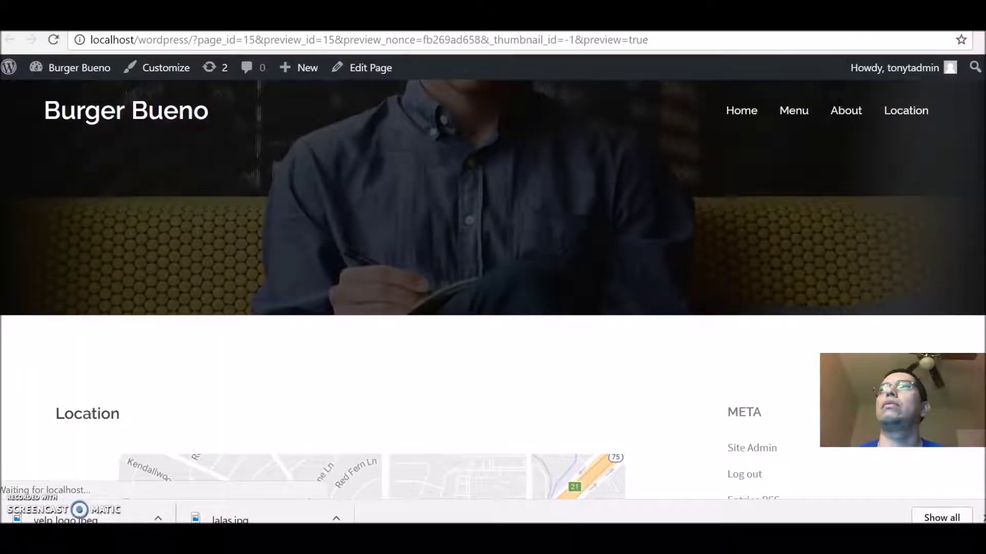
Step: Scroll through the map preview, then close the preview tab to return to the editor
scroll(493, 288, down, 5)
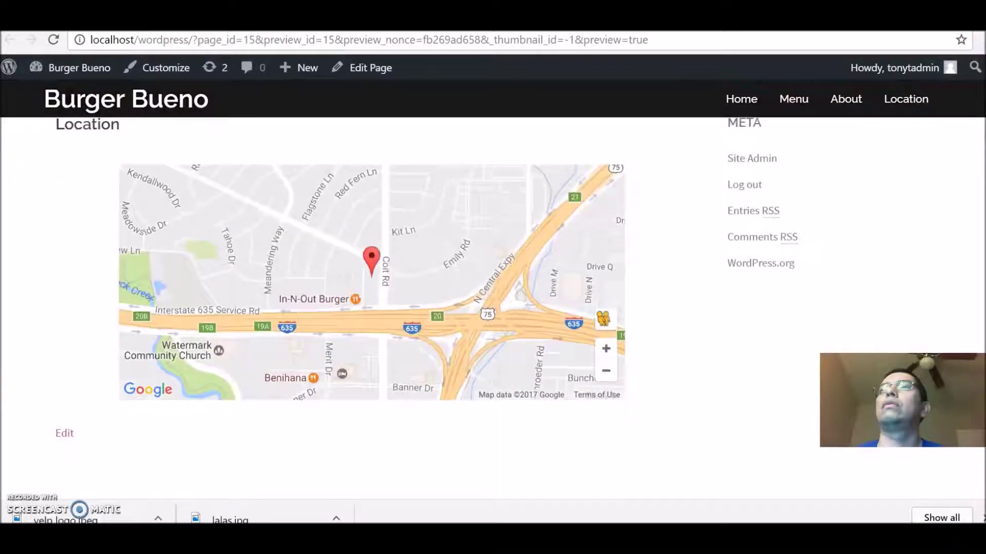
scroll(493, 287, up, 1)
scroll(492, 287, up, 1)
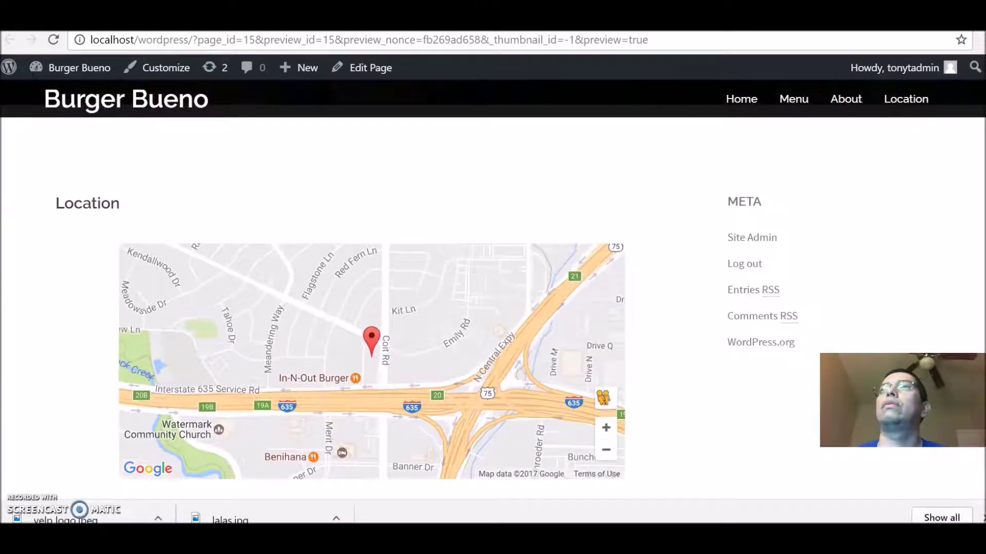
scroll(493, 288, down, 1)
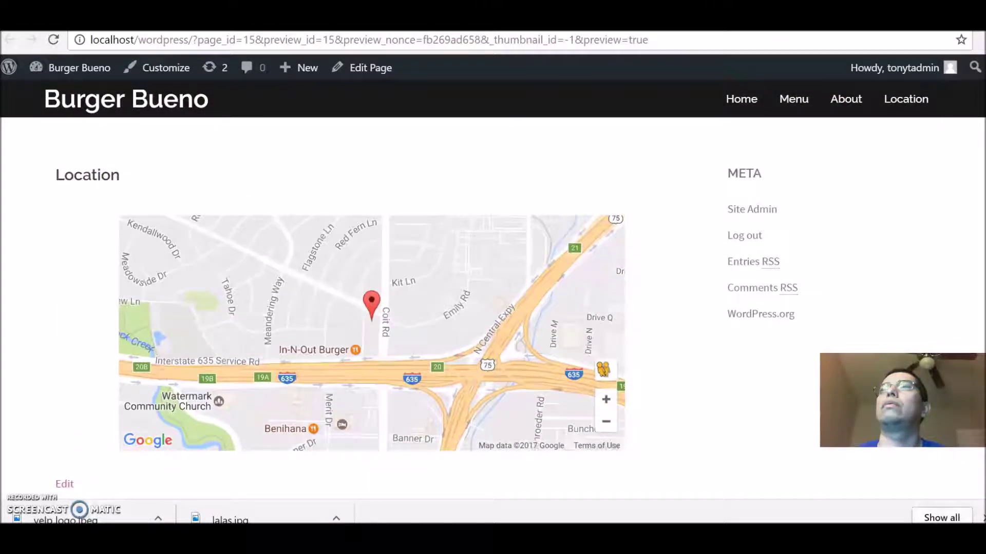
scroll(975, 226, up, 2)
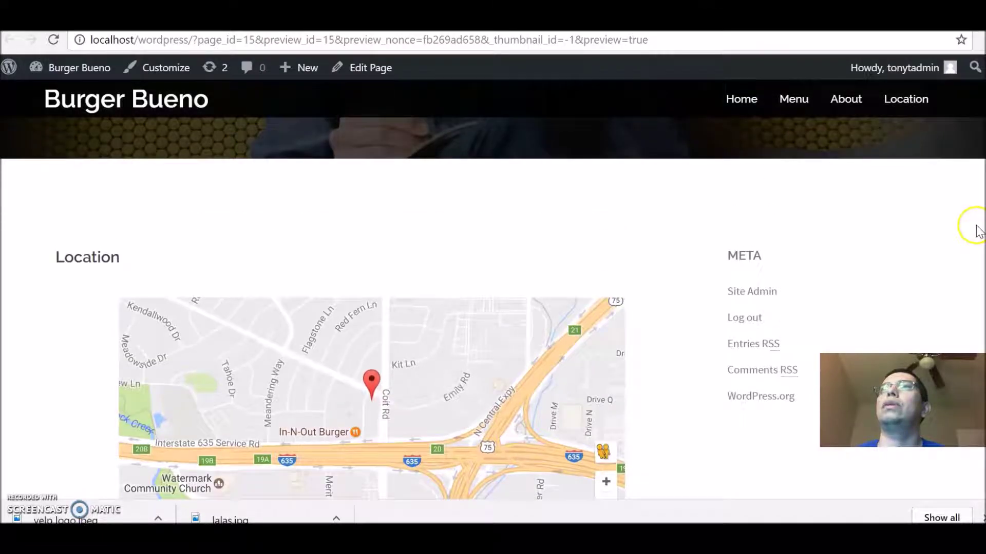
key(ctrl+w)
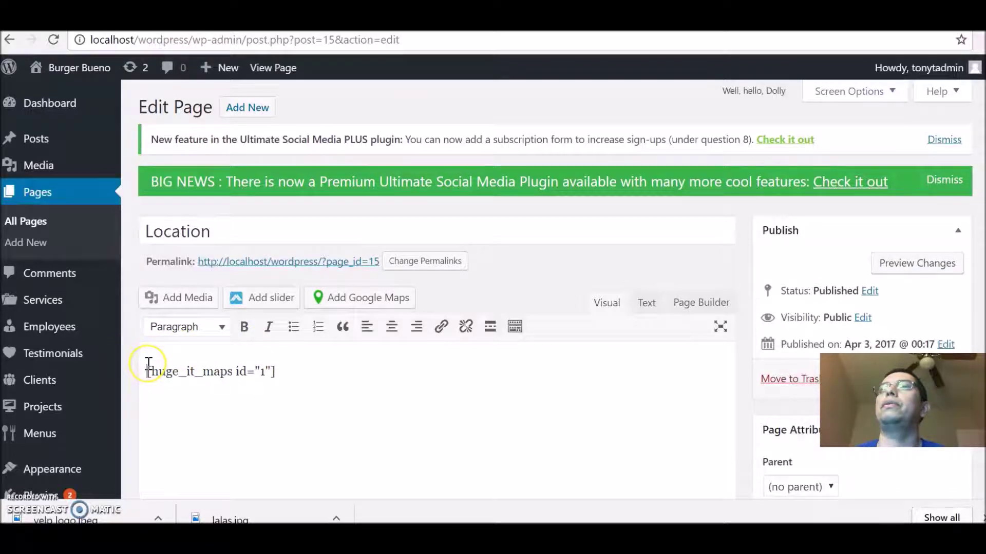
Step: Add 'Burger Bueno' and the restaurant's street address as lines above the shortcode
key(Return)
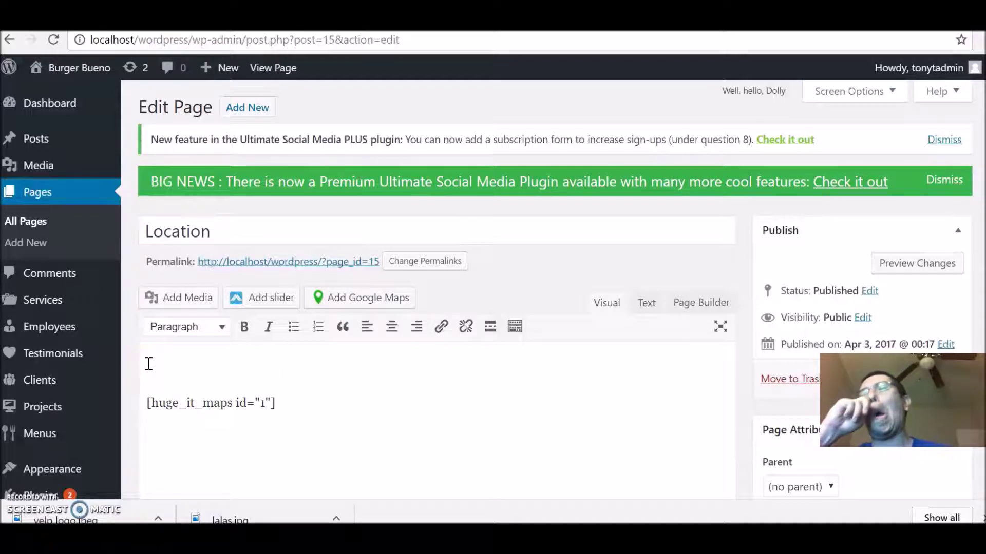
text(Bur)
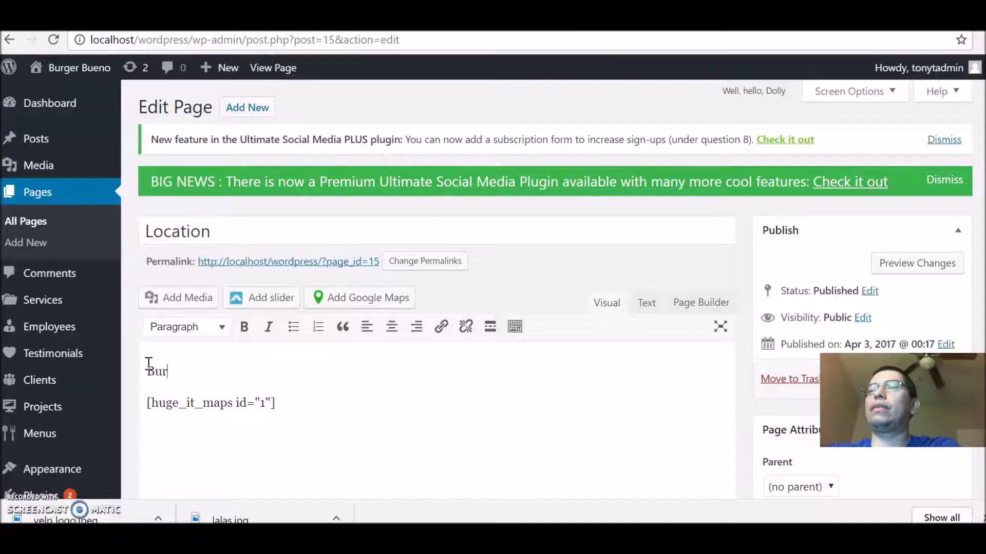
text(ger Buen)
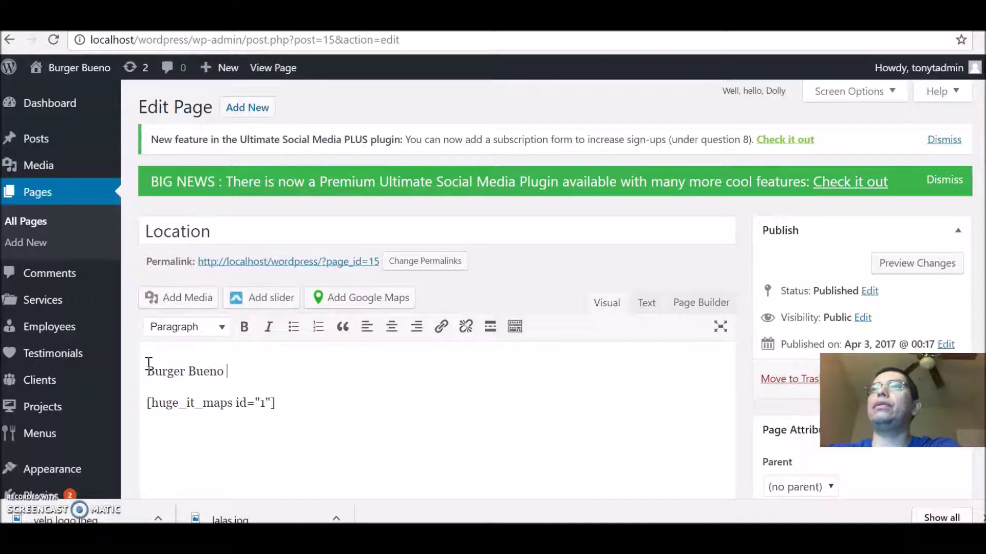
text(o)
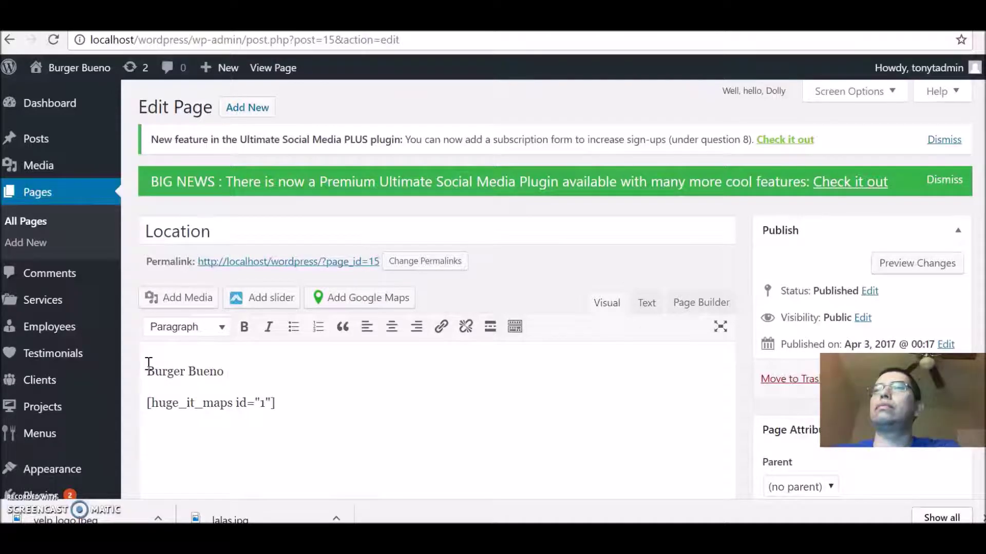
key(Return)
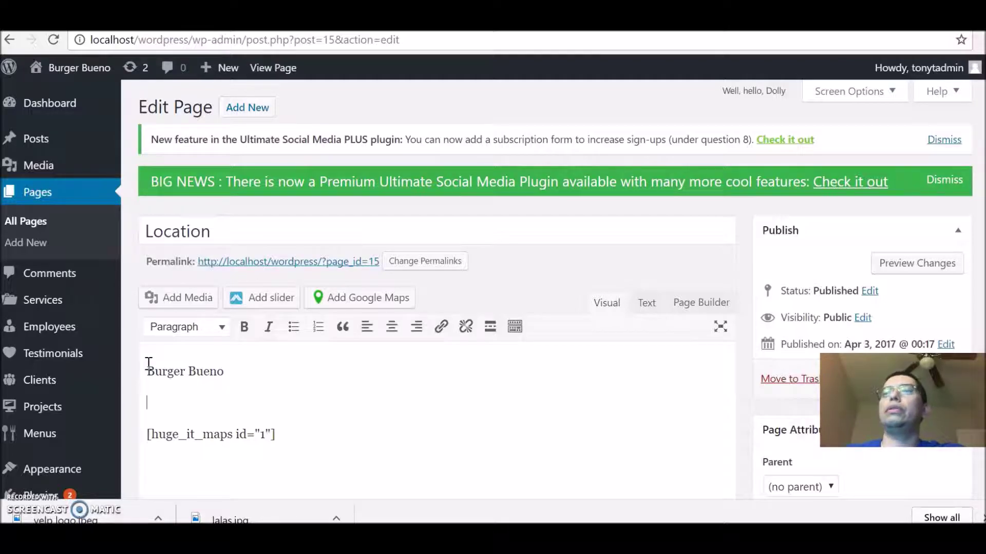
text(13)
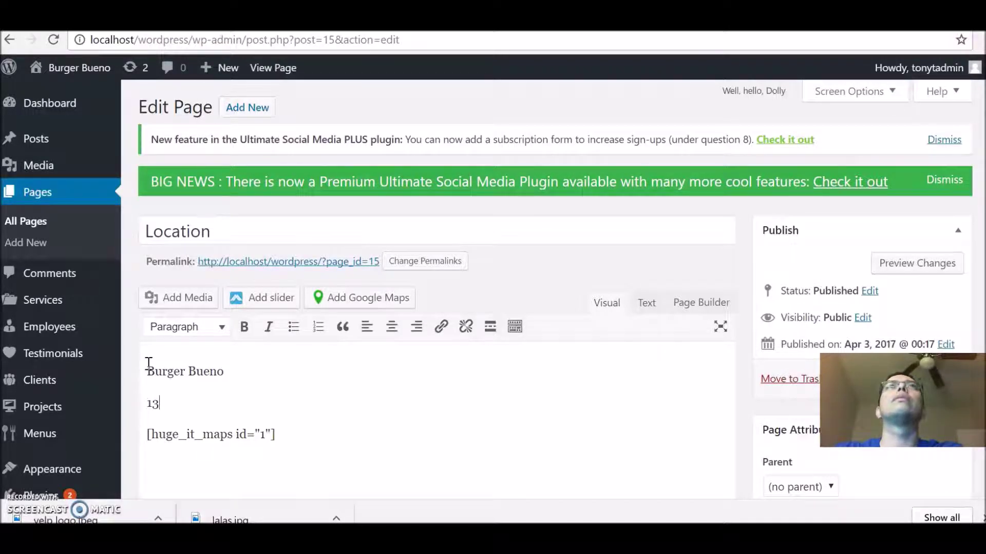
text(021 /c)
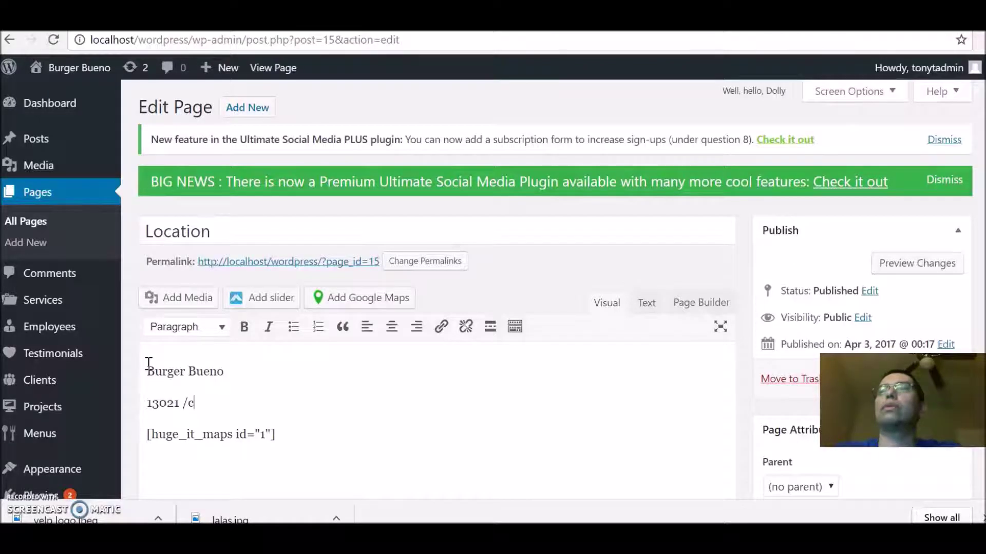
key(BackSpace)
key(BackSpace)
text(Coit Rd.)
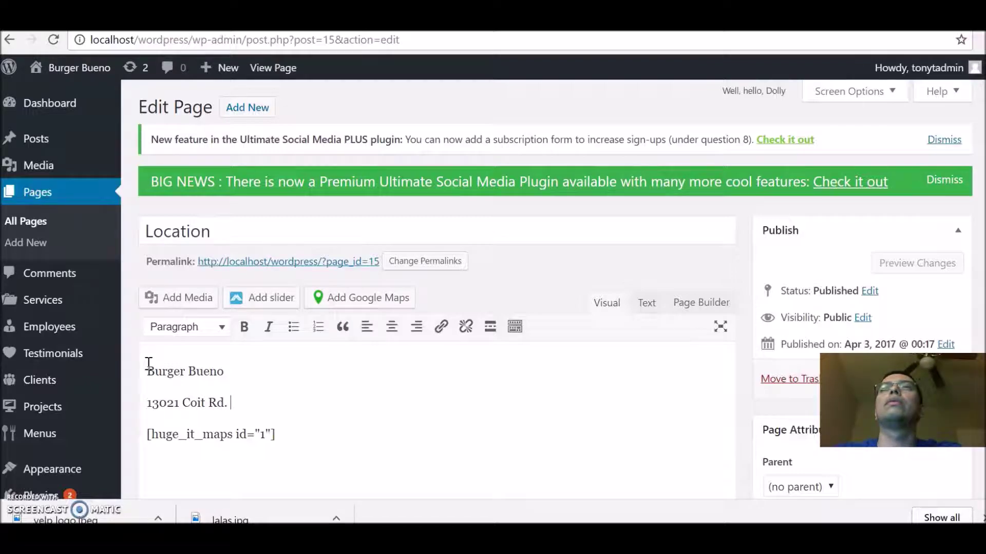
text( Dallas,)
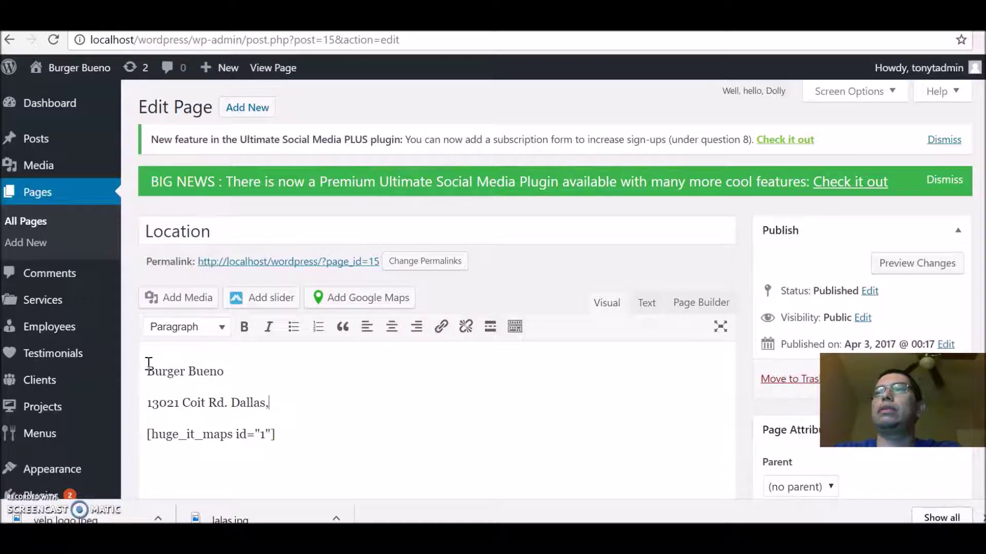
text( Texas. 75240)
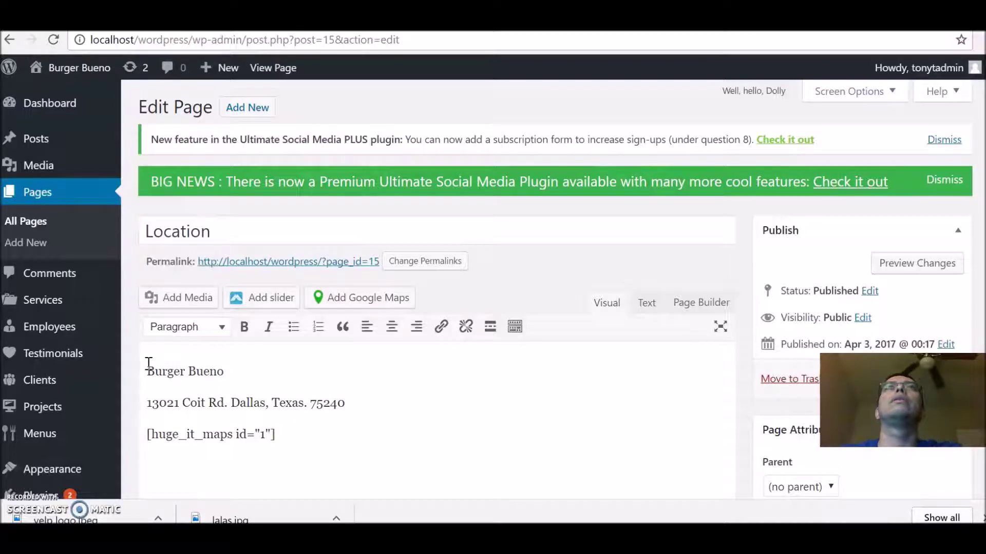
key(Return)
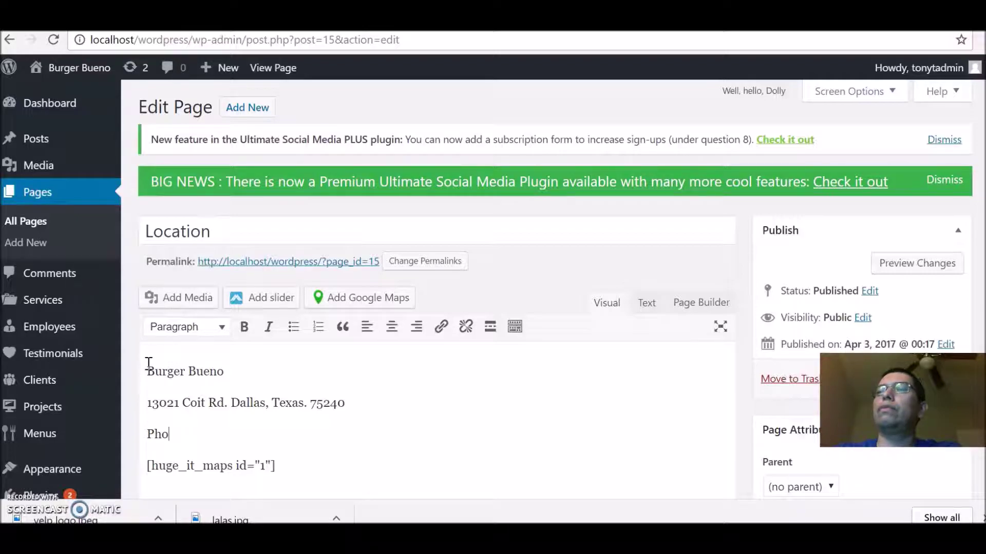
Step: Add the Phone and Fax number lines beneath the address, fixing typos
text(:)
key(BackSpace)
key(BackSpace)
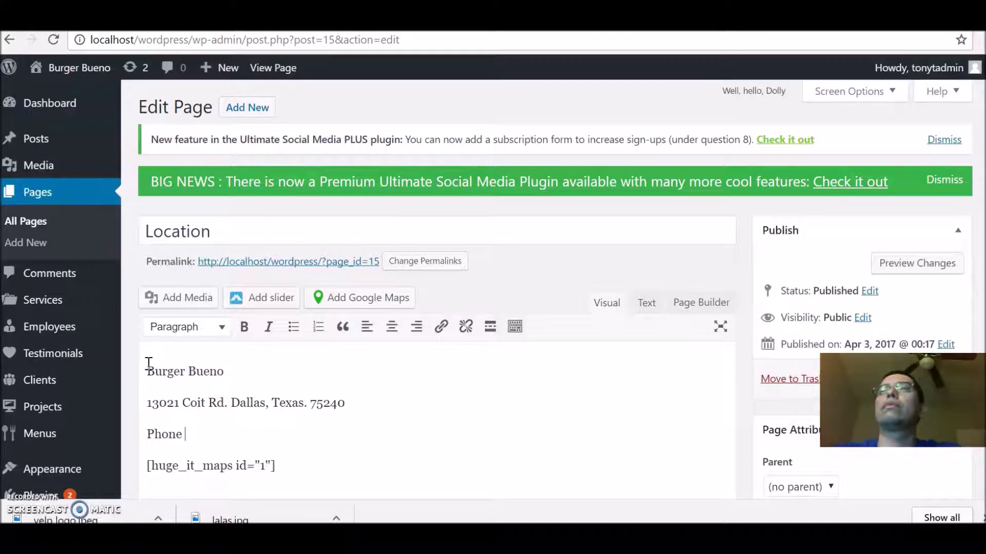
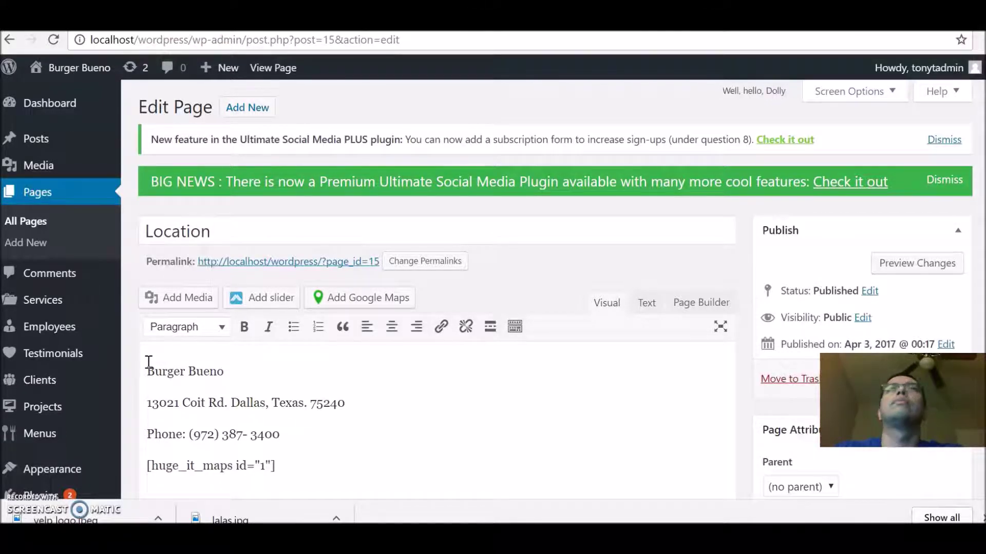
key(Return)
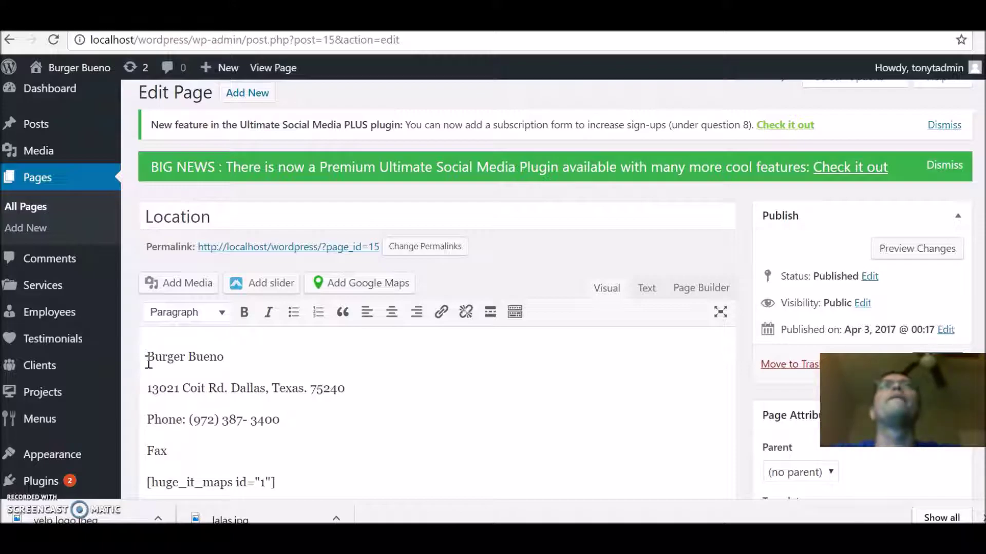
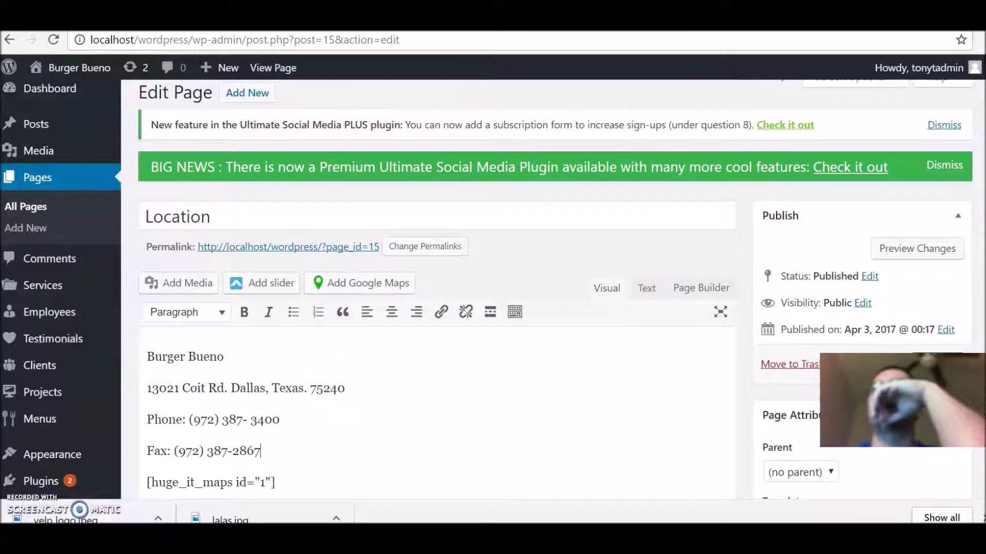
scroll(486, 276, down, 2)
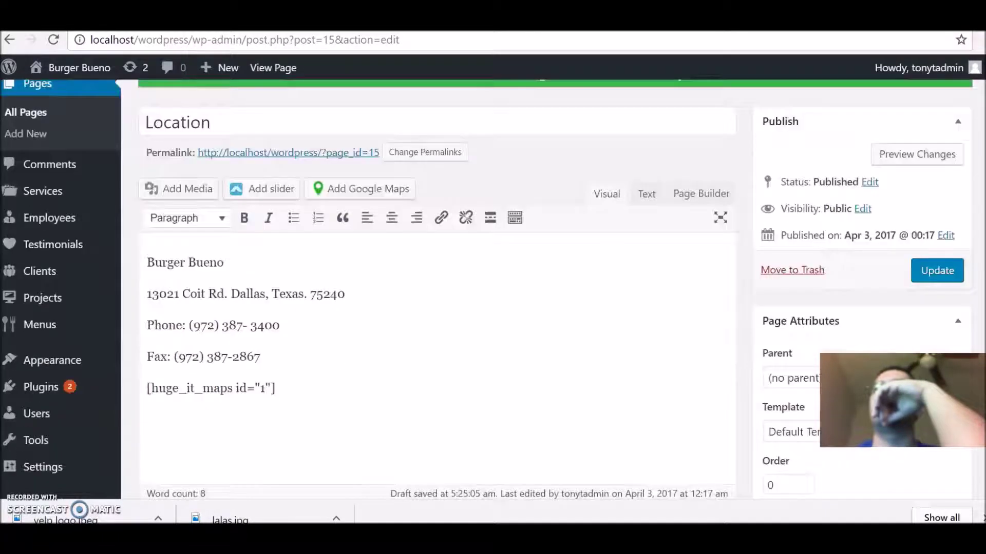
click(923, 192)
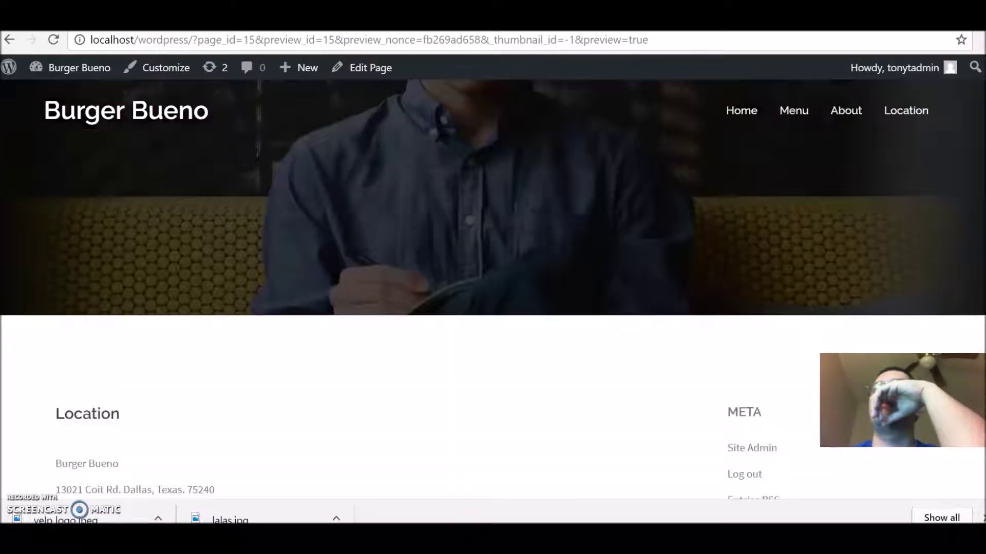
scroll(493, 277, down, 2)
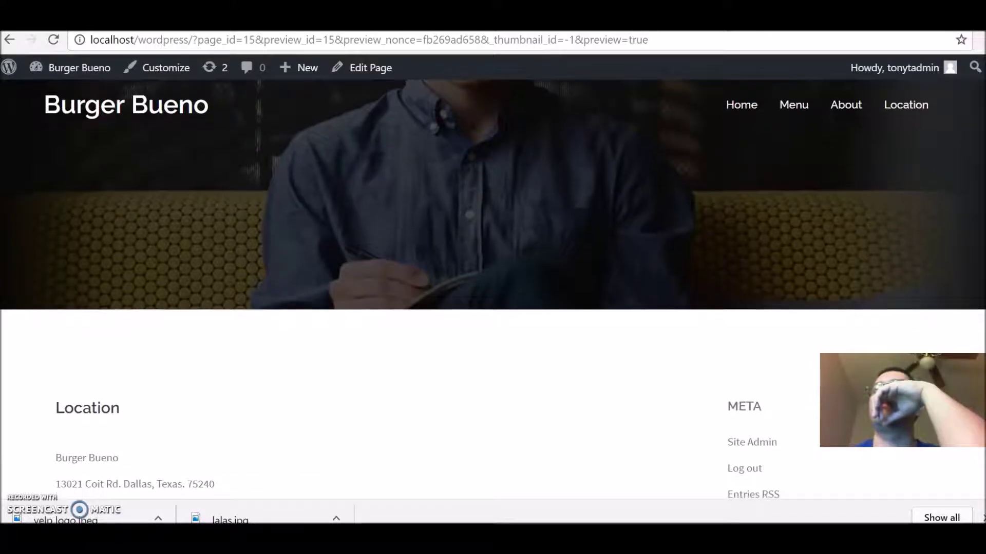
scroll(493, 277, down, 2)
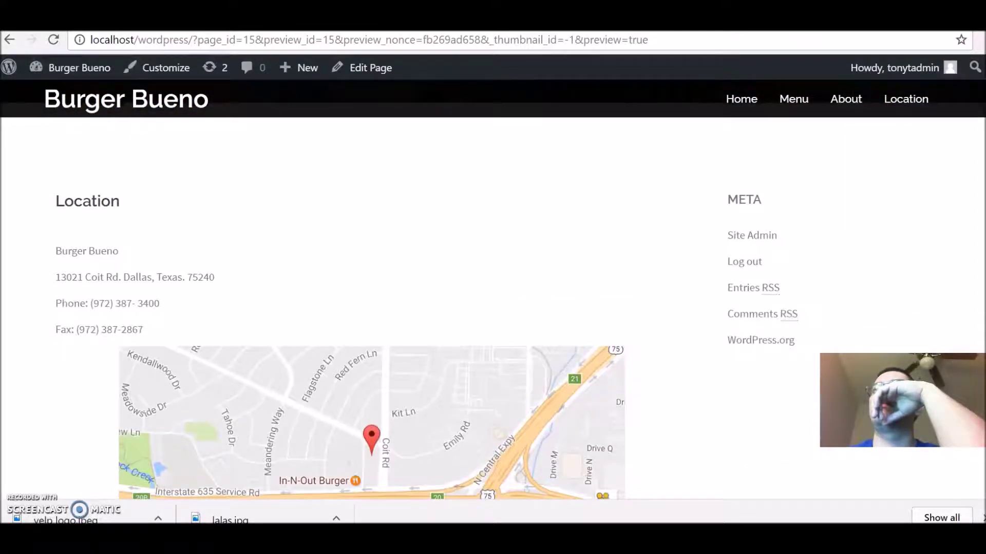
scroll(493, 277, down, 4)
scroll(968, 165, up, 5)
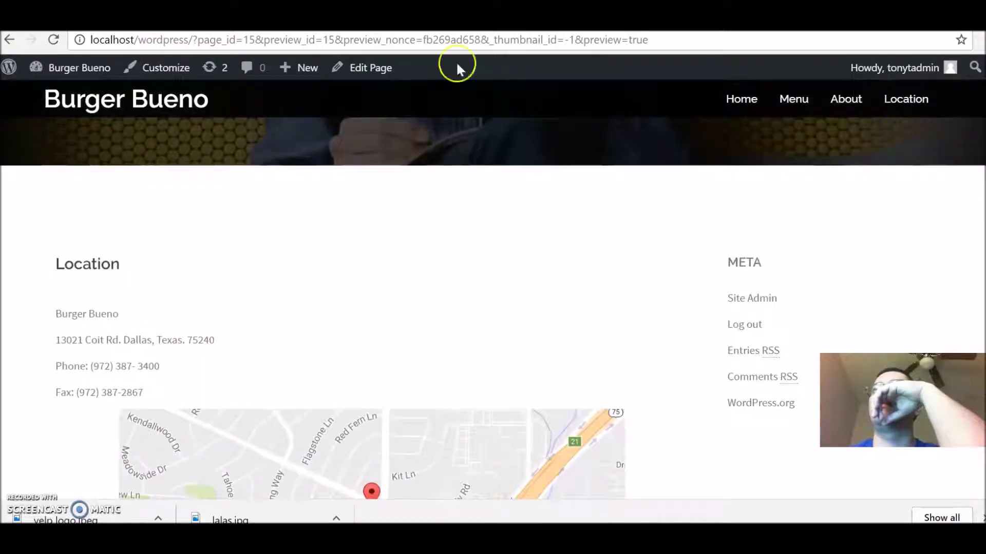
key(ctrl+w)
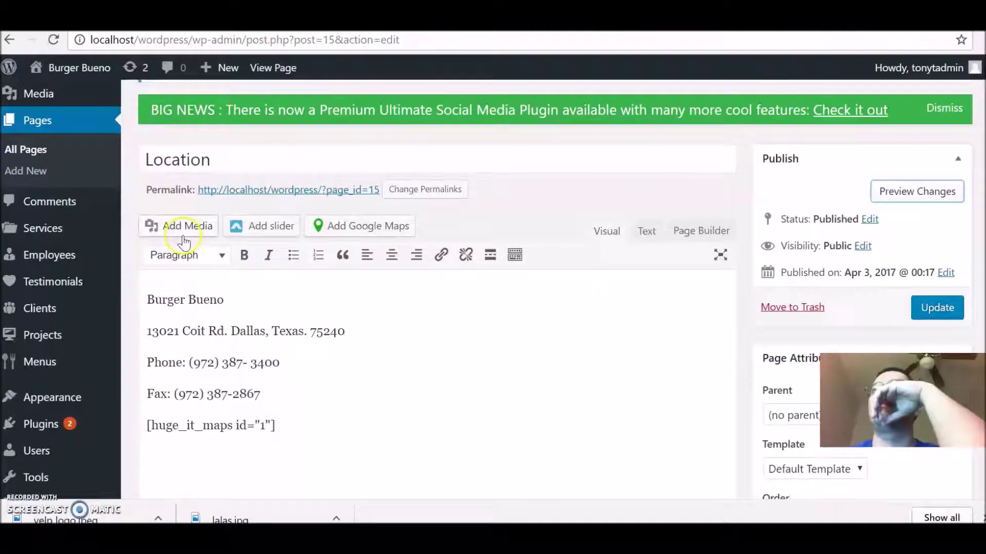
Step: Center the four business detail lines: name, address, phone and fax
click(156, 306)
drag(151, 302, 280, 383)
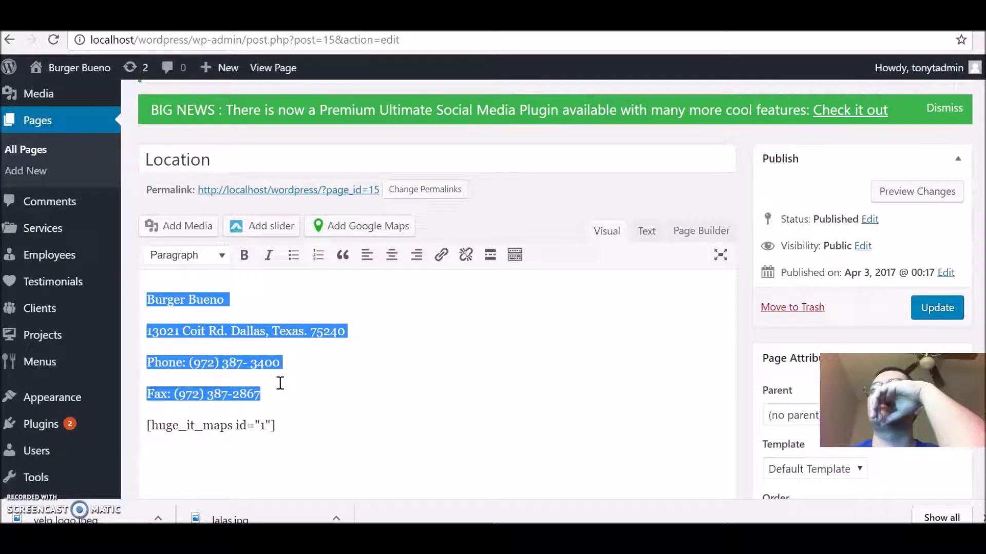
click(397, 264)
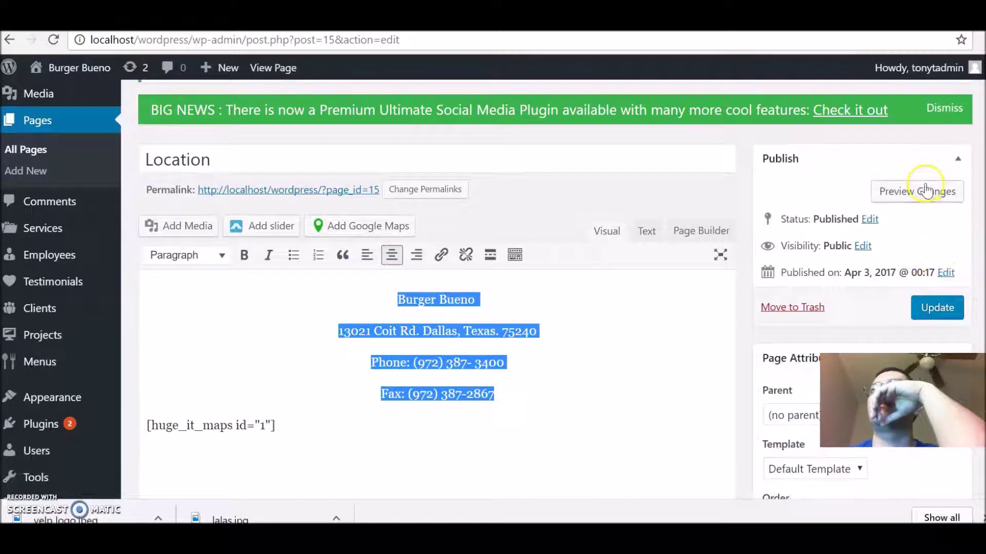
Step: Preview the Location page with the centered details, then return to the editor
click(911, 190)
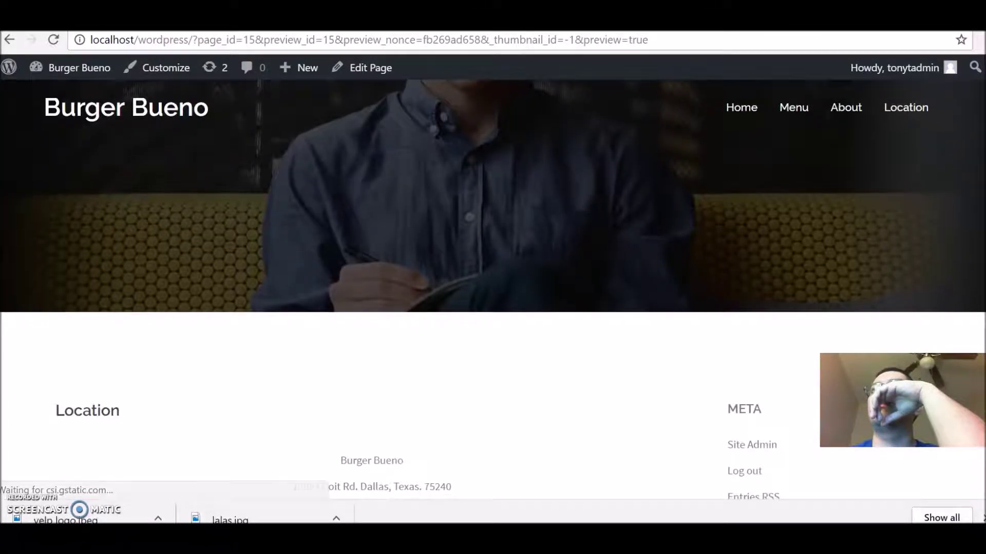
scroll(492, 297, down, 4)
scroll(493, 308, down, 2)
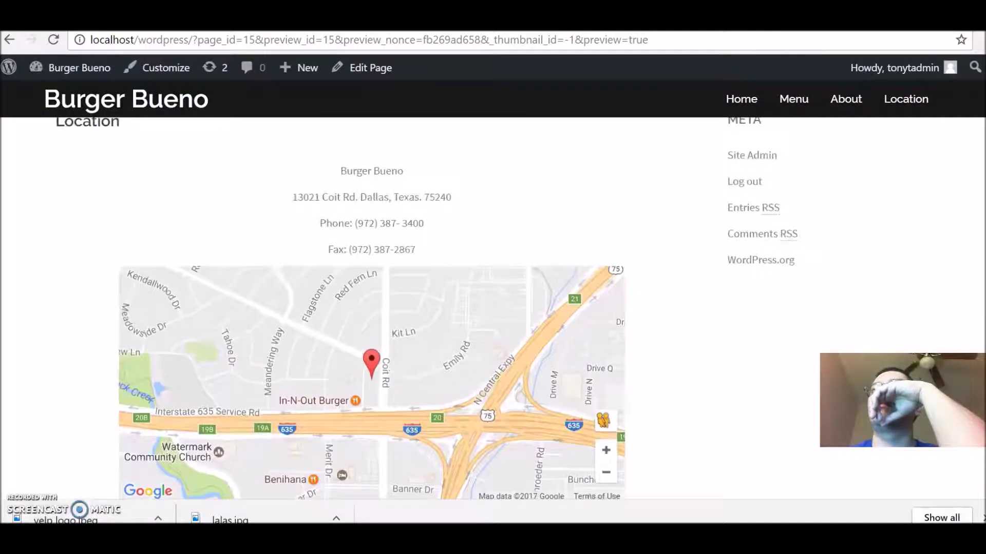
scroll(980, 222, down, 3)
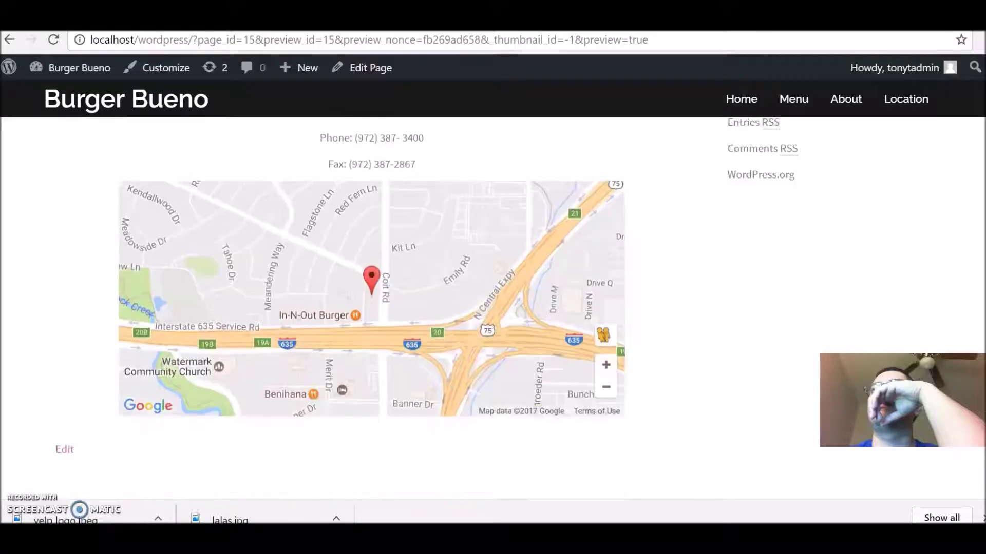
scroll(980, 222, up, 4)
scroll(980, 222, up, 2)
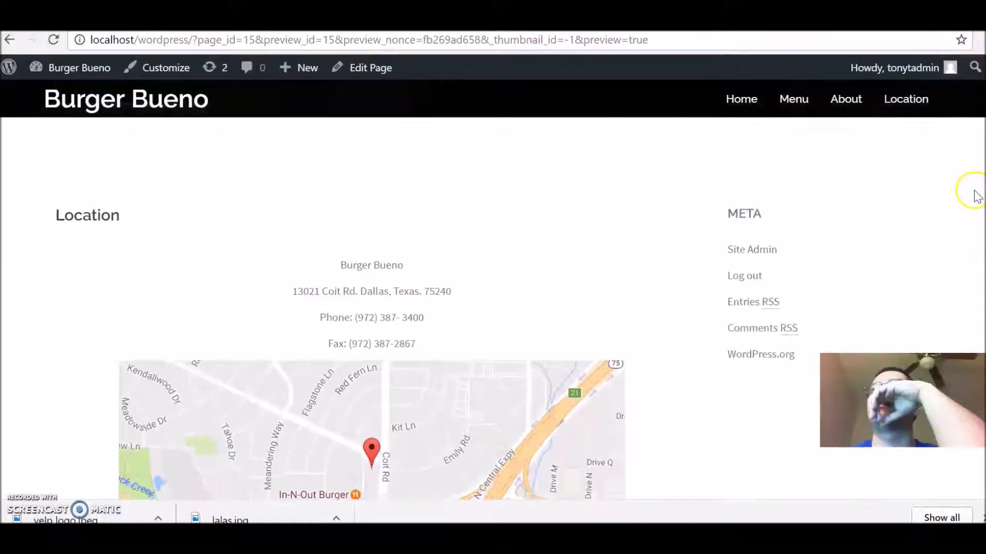
scroll(972, 171, down, 5)
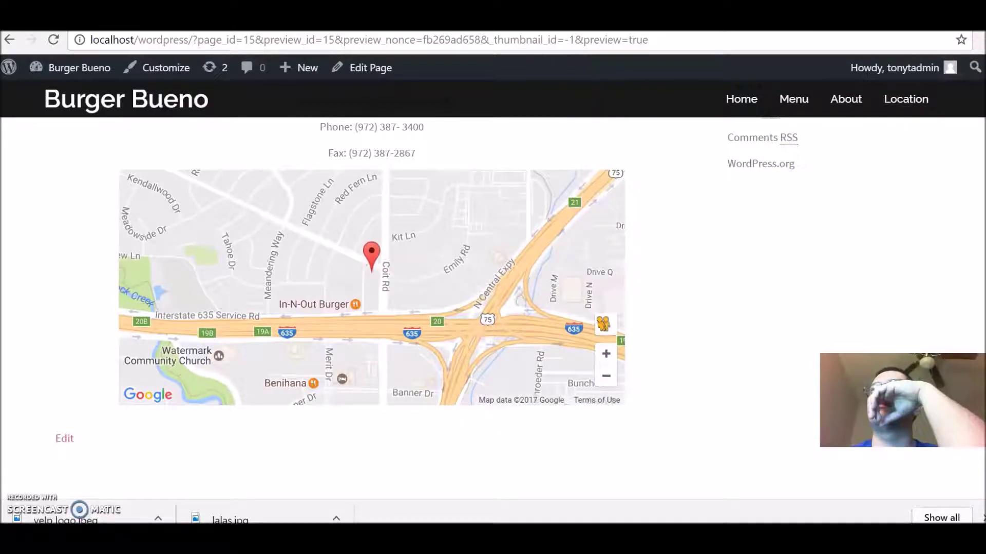
key(ctrl+w)
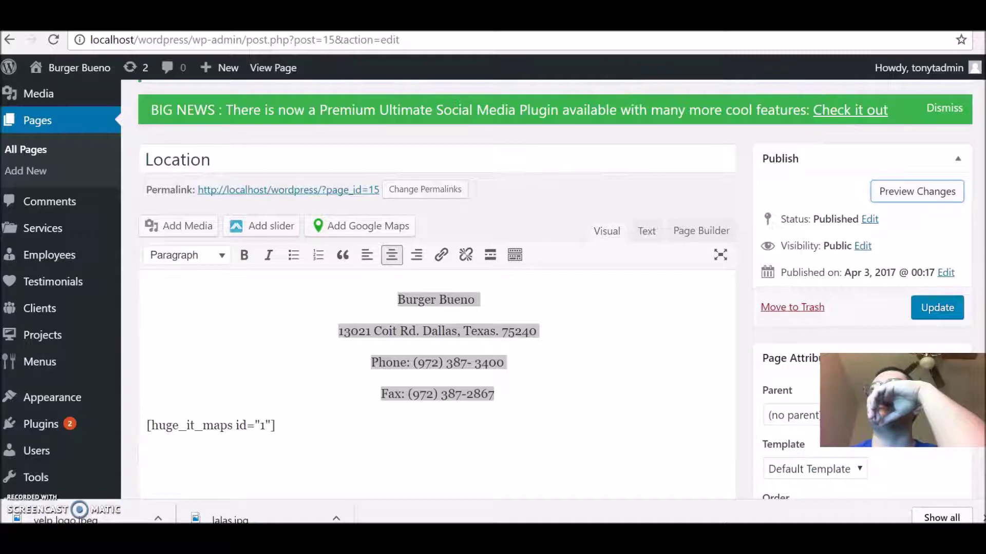
Step: Update the Location page and switch to its preview tab
click(957, 301)
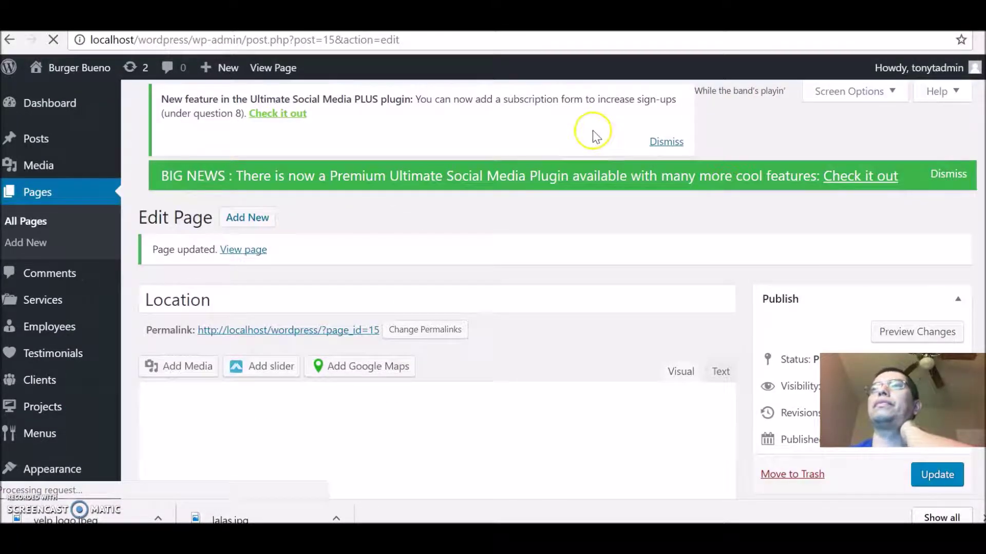
key(ctrl+Tab)
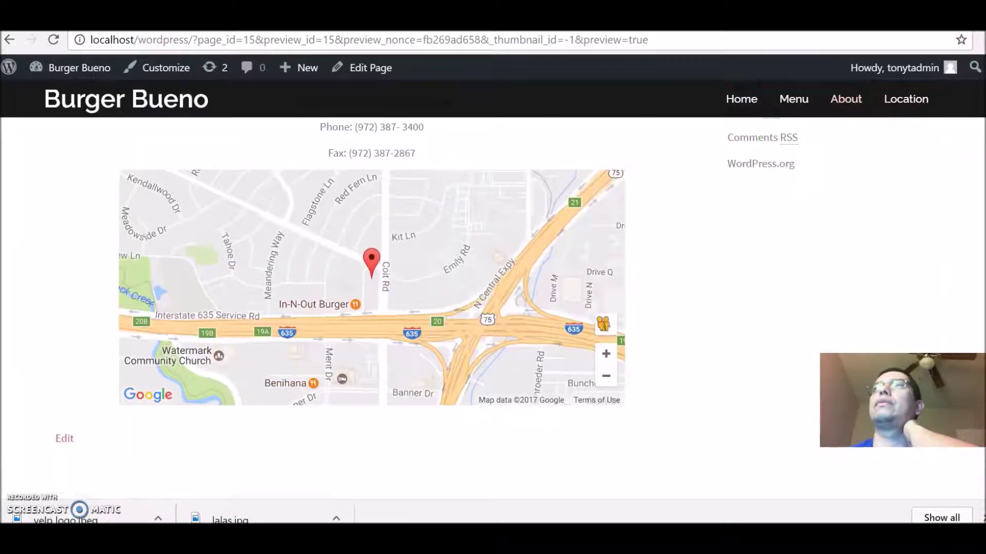
scroll(974, 231, up, 8)
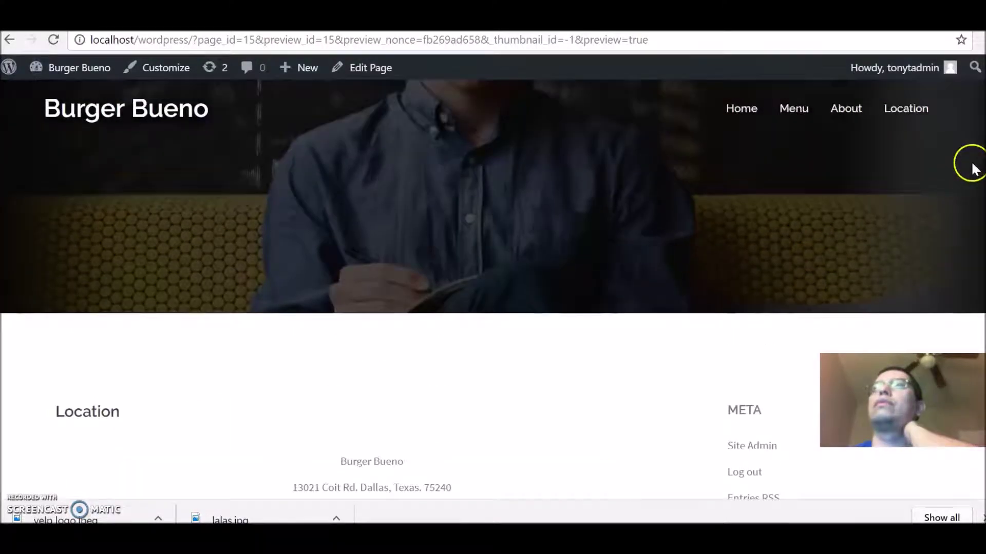
Step: Load the published Location page, scroll its address block and map, then shrink the window
click(897, 109)
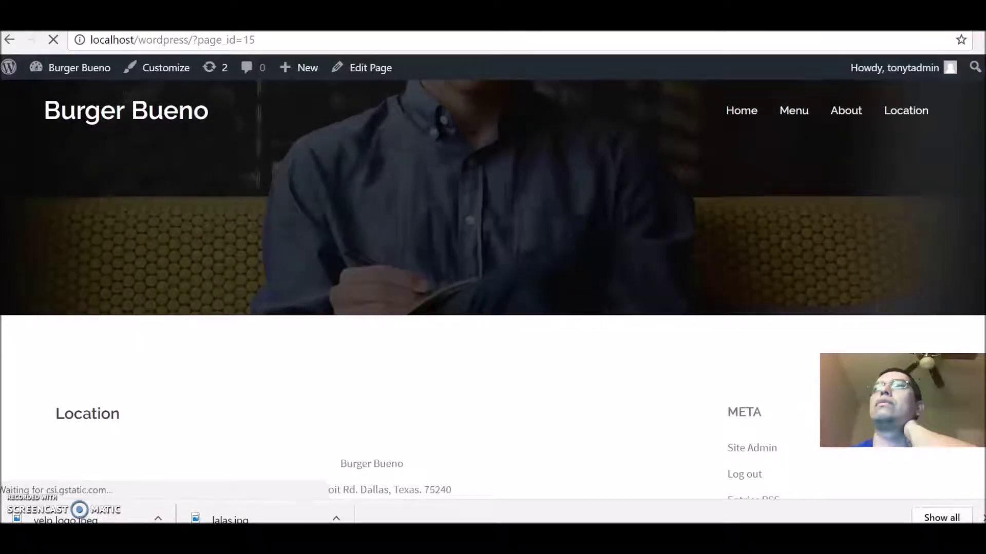
scroll(492, 308, down, 8)
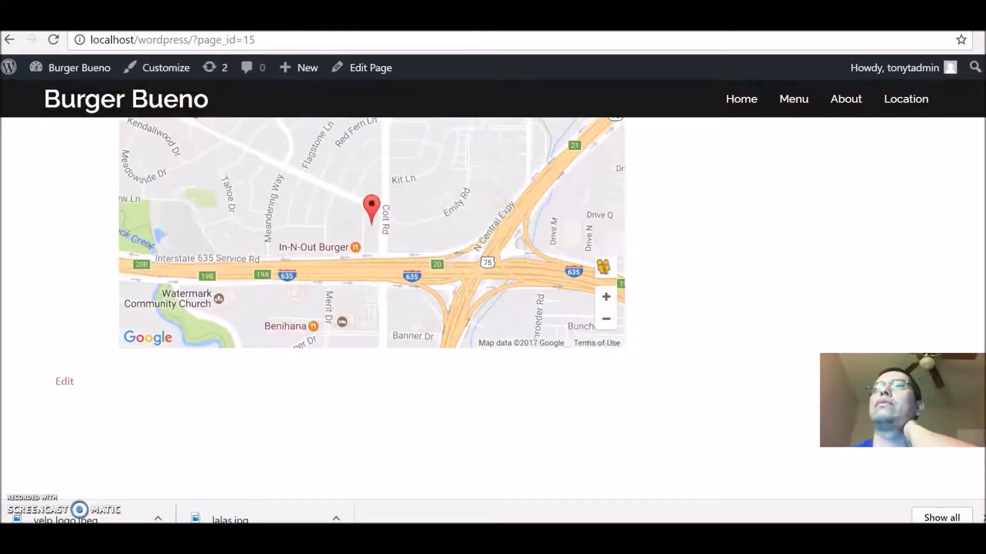
scroll(492, 308, down, 2)
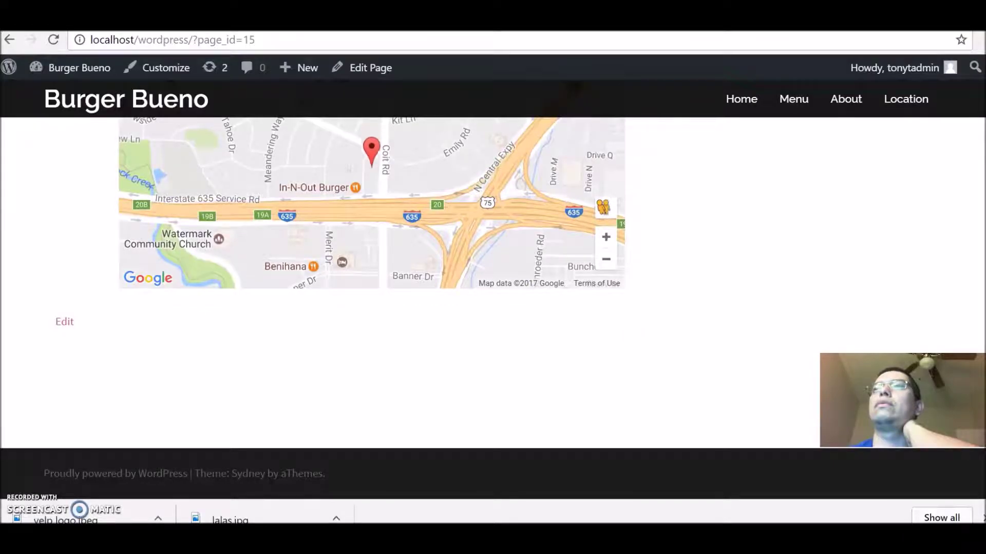
scroll(981, 197, up, 5)
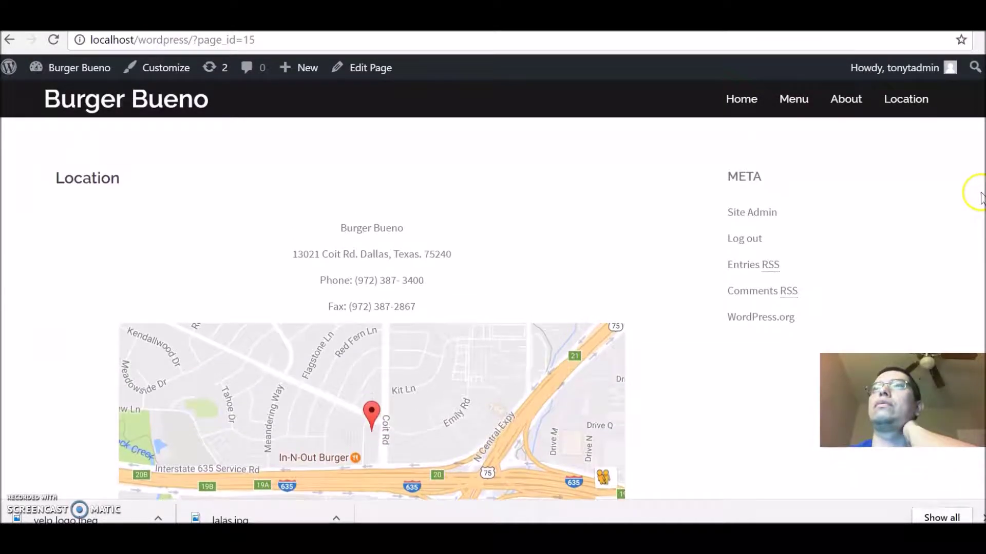
scroll(975, 161, up, 3)
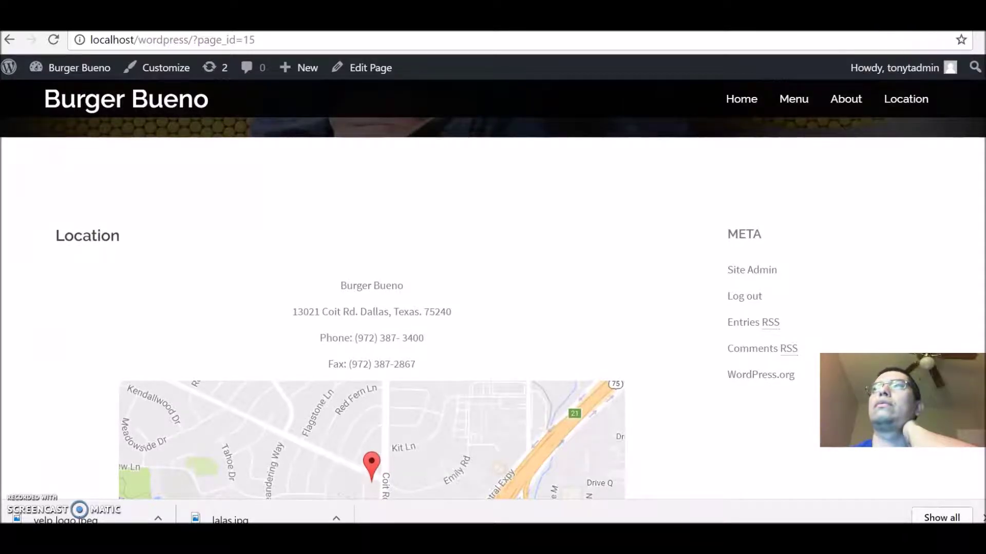
click(948, 30)
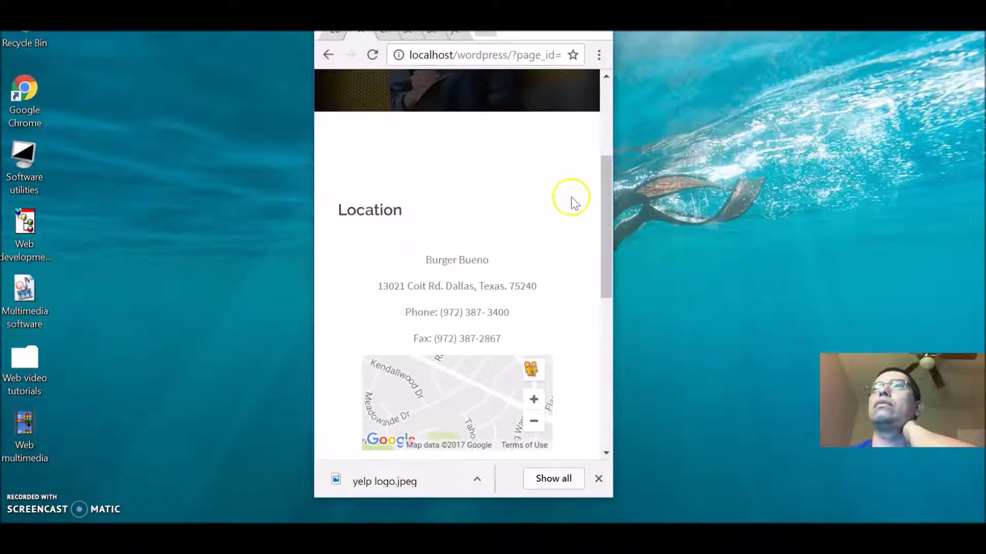
Step: At phone width, use the collapsed menu to visit Home, then reopen the Location page
drag(605, 207, 589, 109)
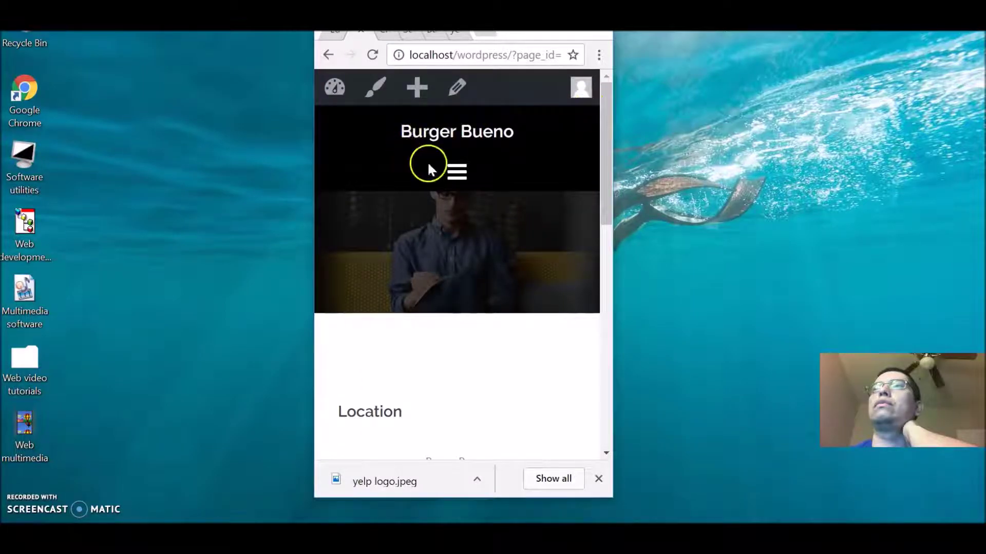
click(456, 171)
click(429, 205)
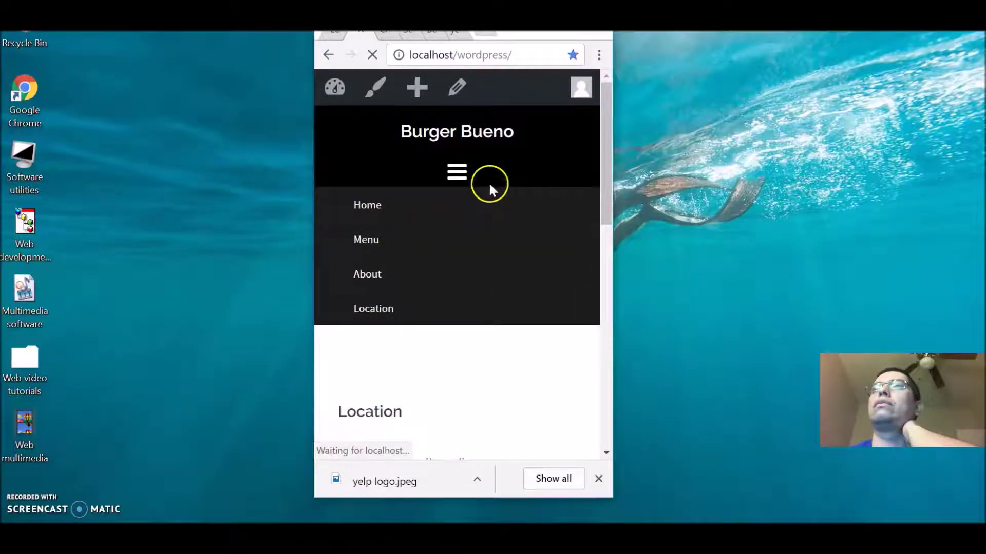
click(456, 173)
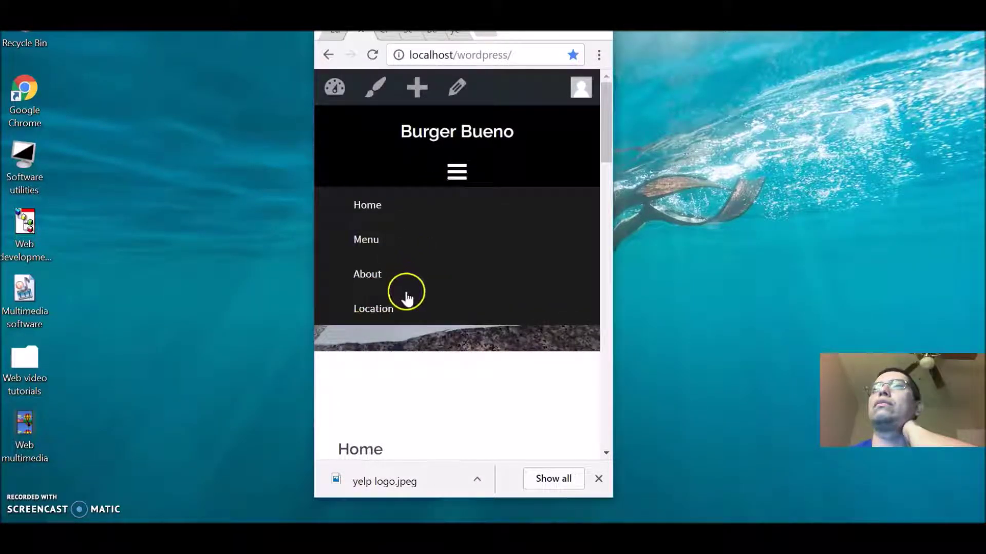
click(417, 308)
drag(607, 133, 659, 280)
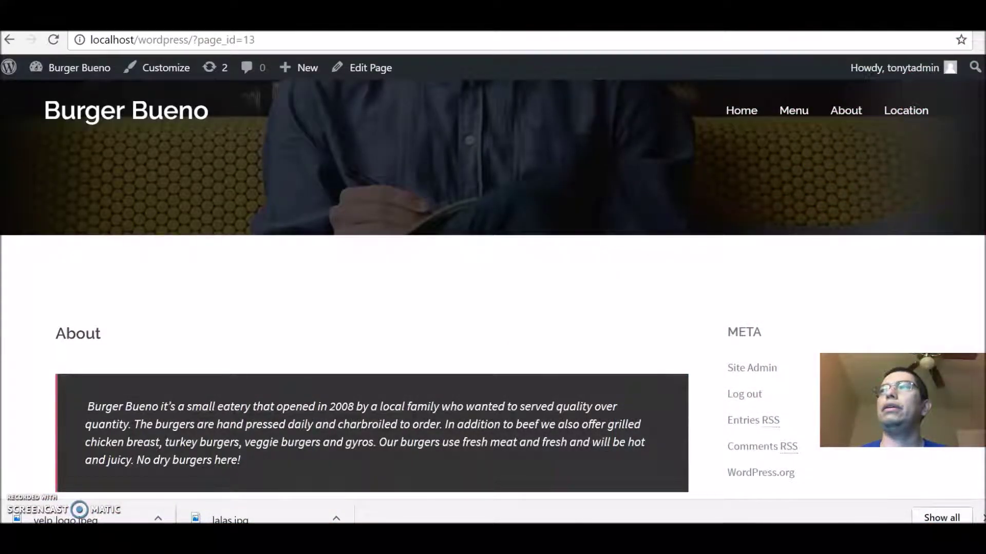
Step: Scroll the full-width Location page (page_id=15) to confirm it shows only its heading
scroll(492, 256, up, 2)
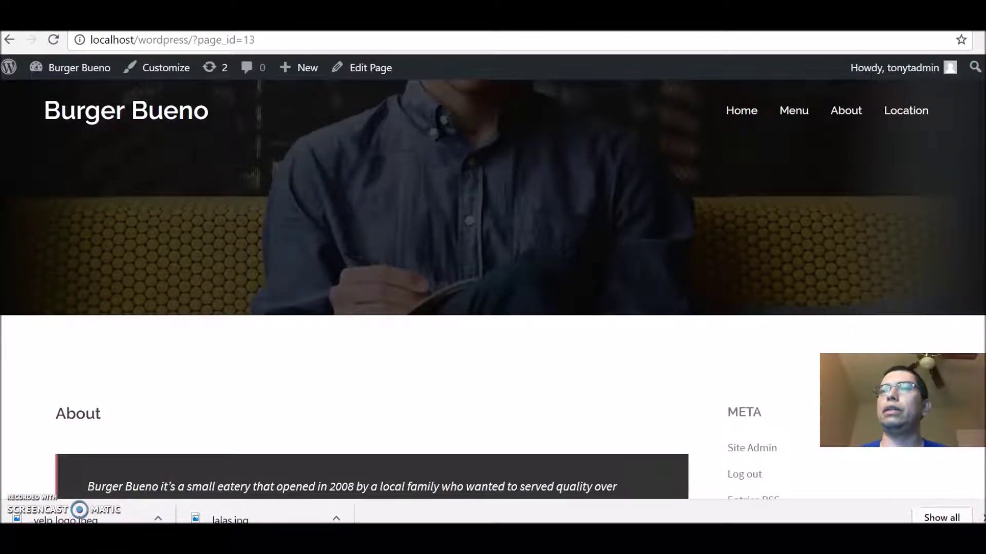
scroll(492, 256, down, 4)
scroll(493, 257, down, 3)
scroll(963, 165, up, 5)
mouse_move(903, 105)
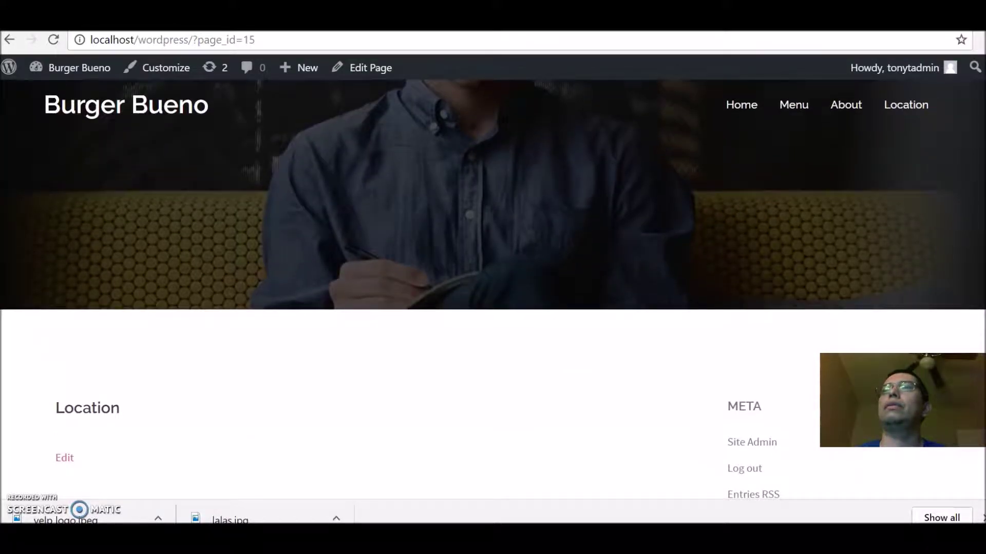
scroll(492, 277, down, 3)
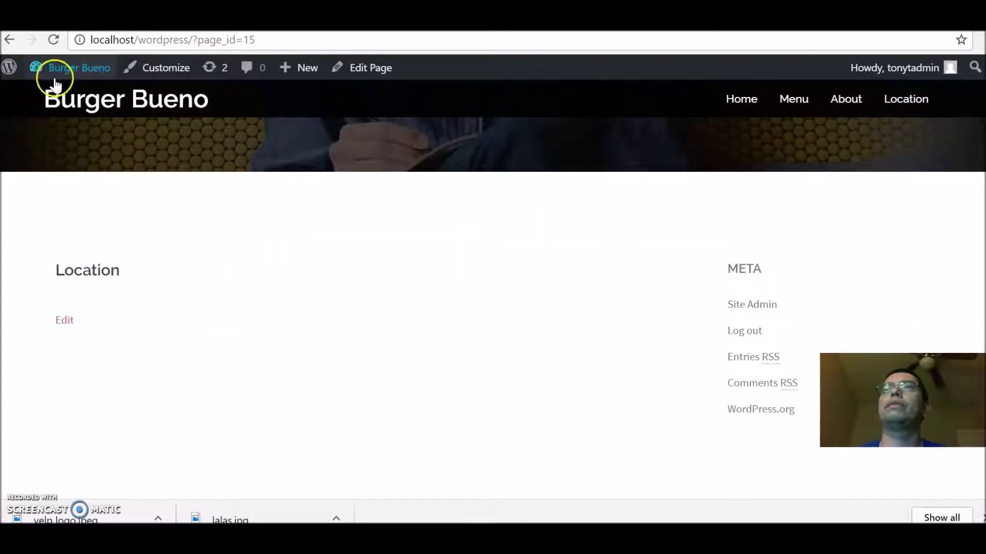
Step: From the Dashboard, open the Google Maps plugin page and select the Burger Bueno Map
mouse_move(38, 72)
click(43, 97)
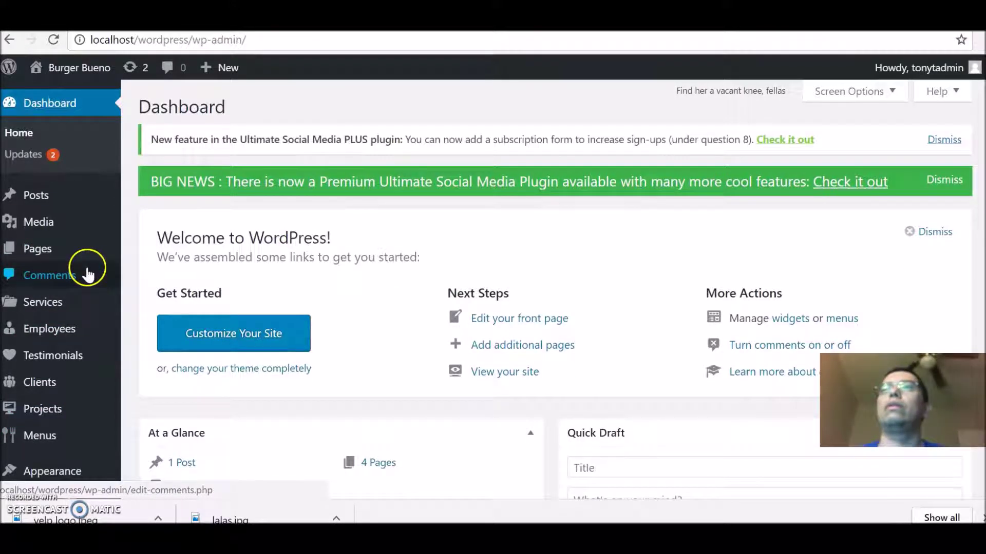
scroll(487, 290, down, 1)
scroll(487, 290, down, 3)
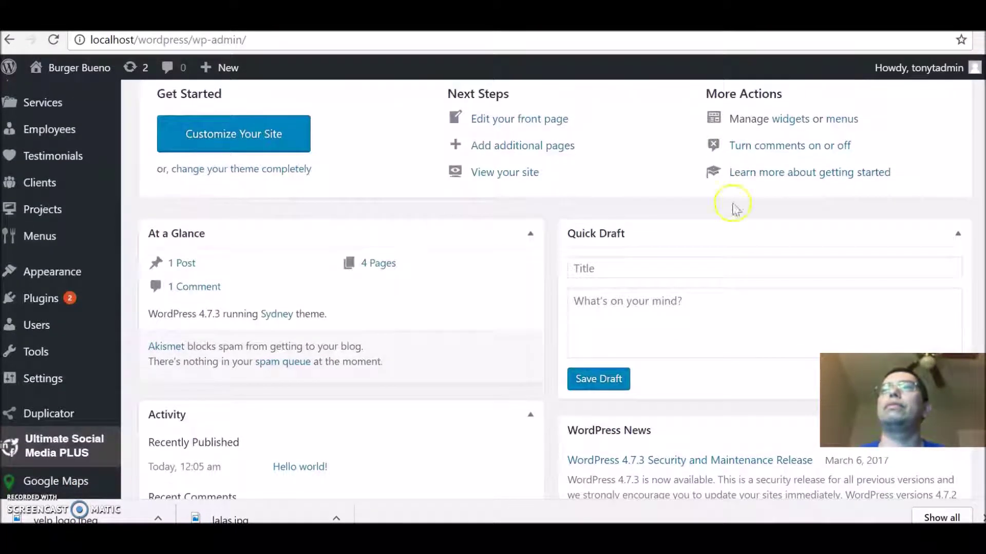
click(66, 481)
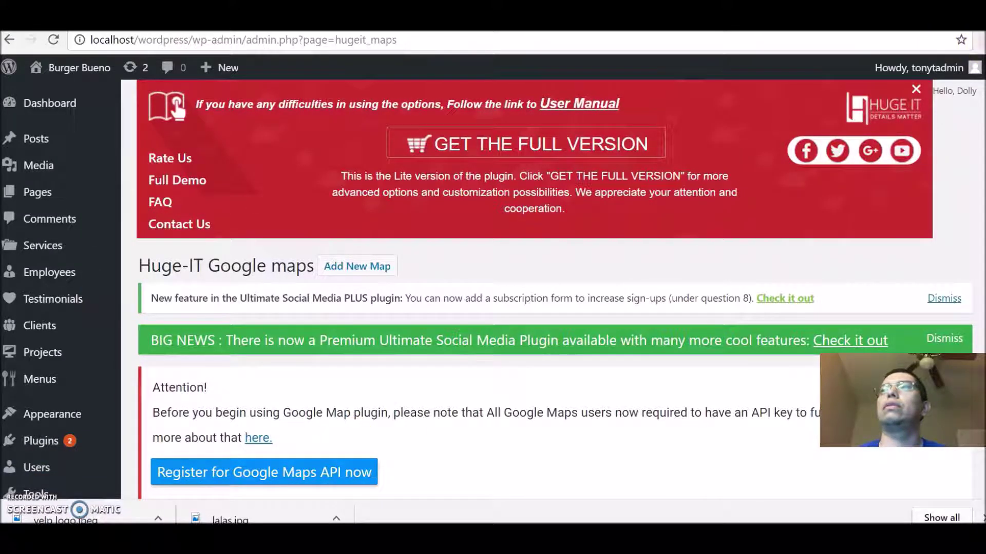
scroll(554, 287, down, 4)
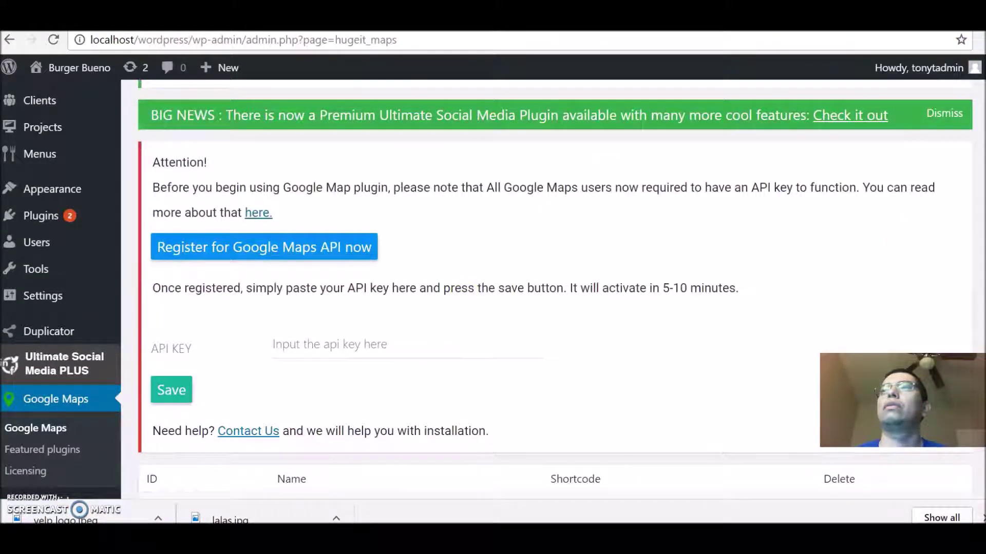
scroll(554, 288, down, 2)
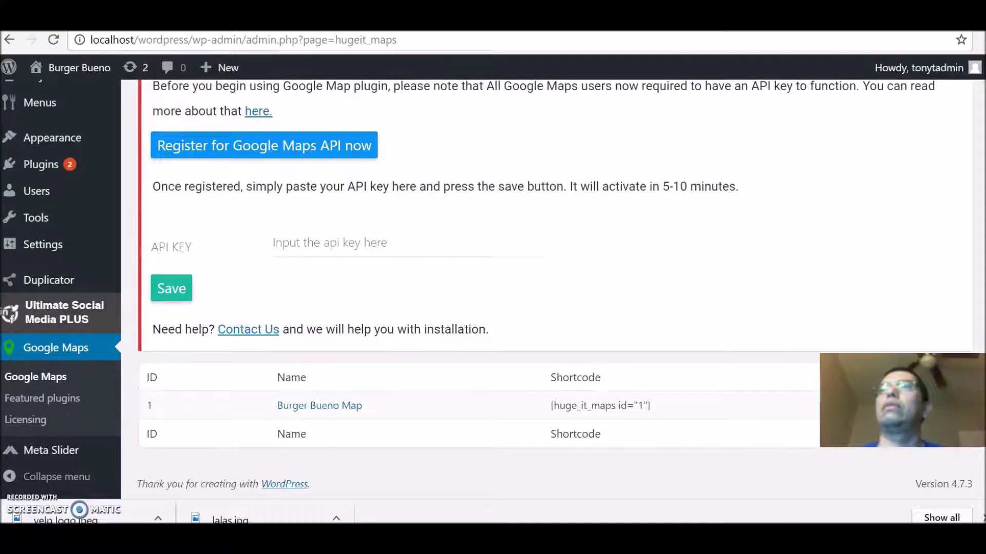
click(321, 408)
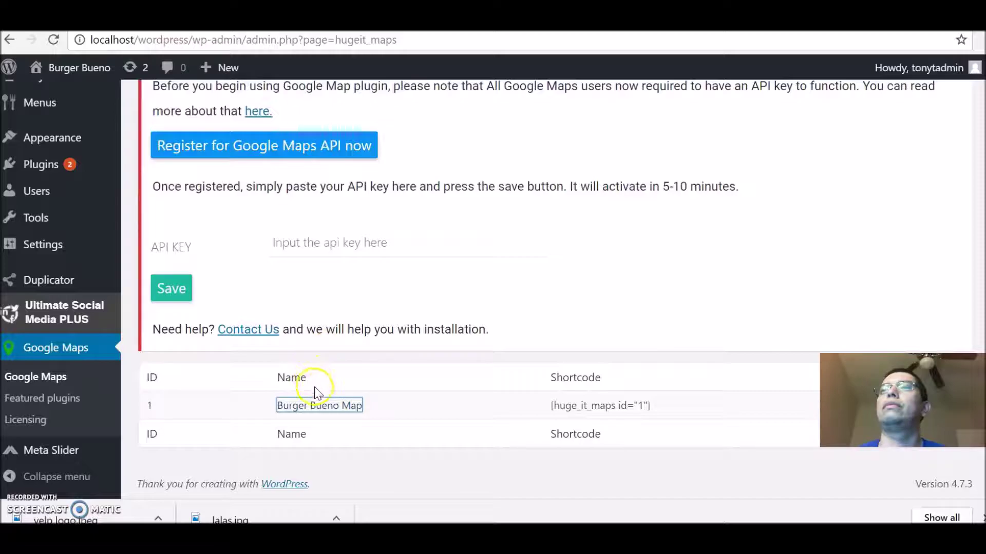
Step: Open the Burger Bueno Map editor and scroll to its [huge_it_maps id="1"] shortcode box
click(317, 404)
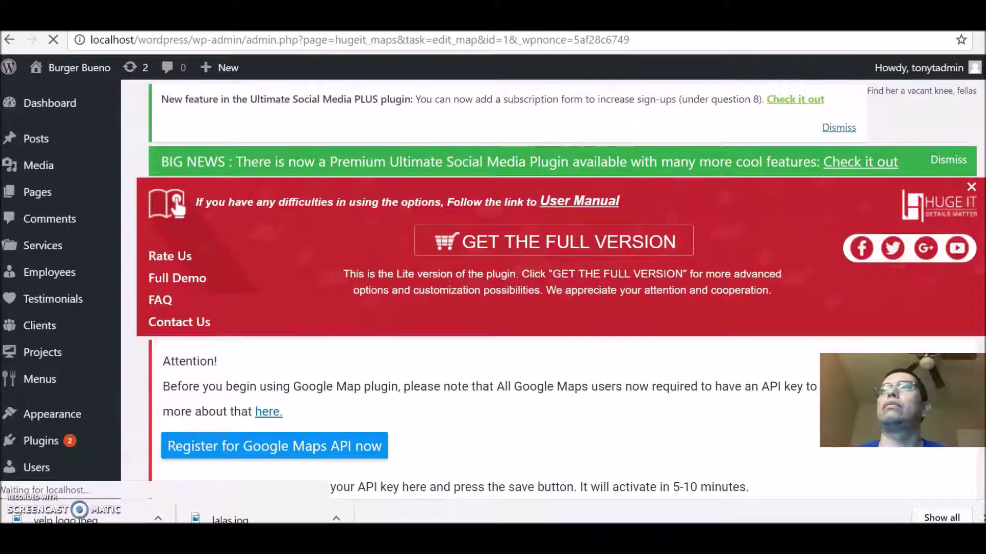
scroll(513, 288, down, 4)
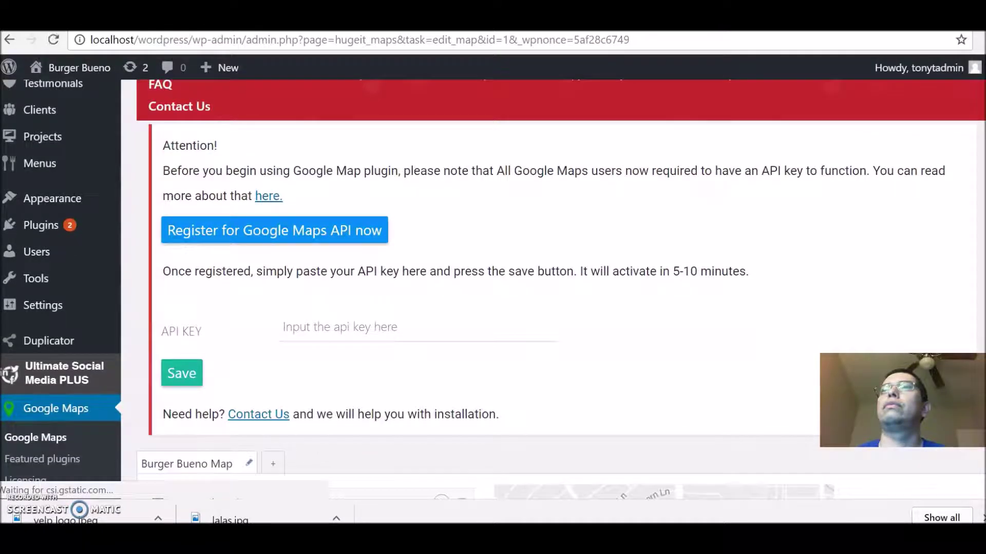
scroll(513, 288, down, 8)
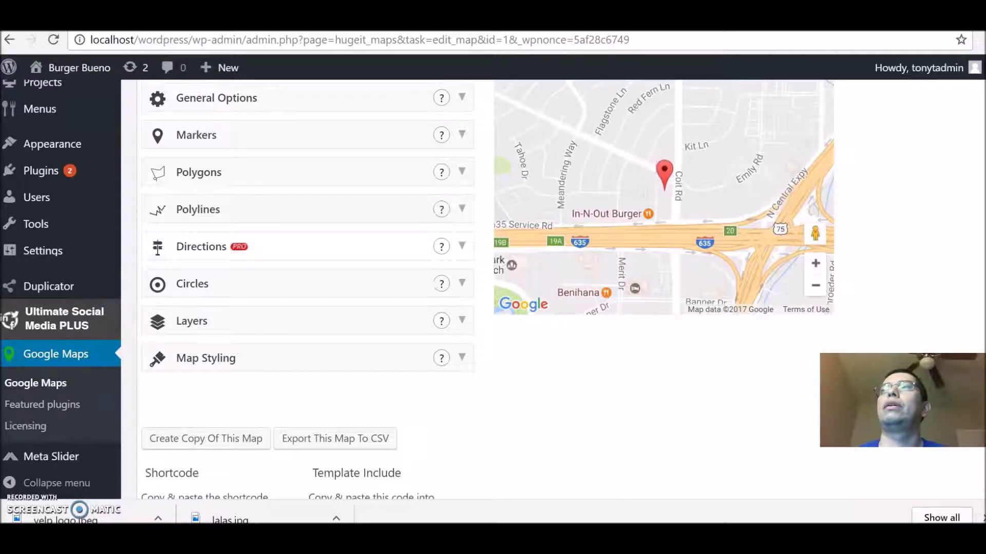
scroll(514, 288, up, 2)
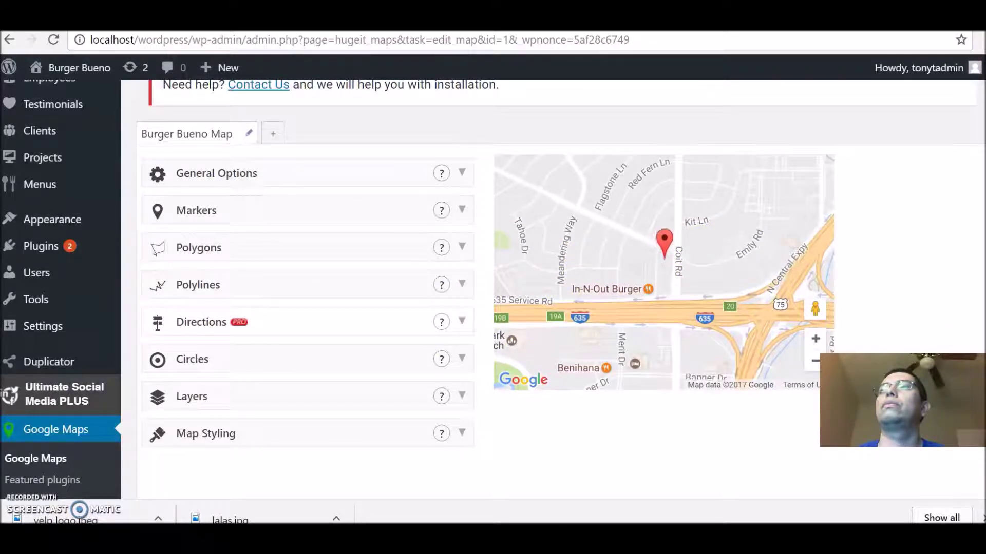
scroll(492, 411, down, 3)
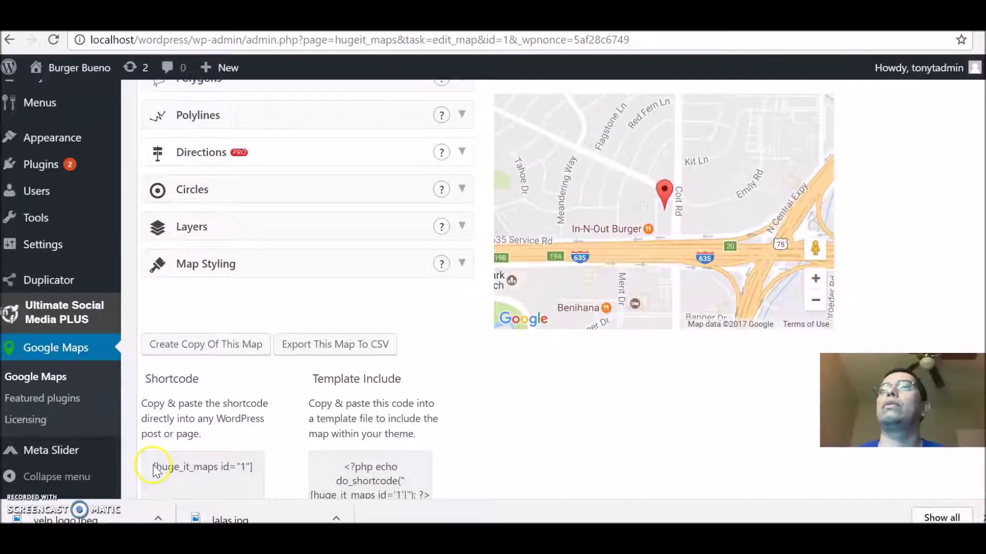
Step: Copy the [huge_it_maps id="1"] shortcode text from the map editor
drag(155, 466, 236, 469)
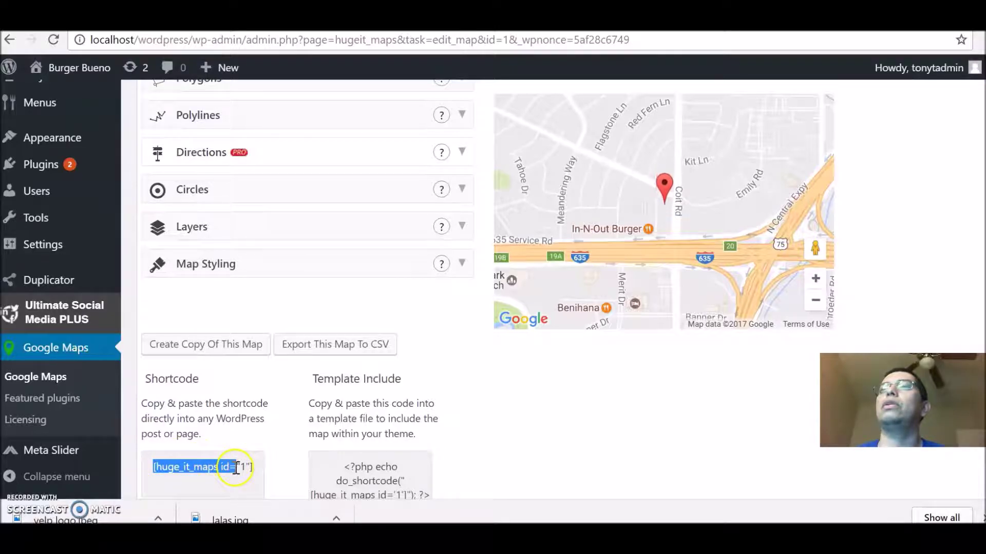
right_click(215, 458)
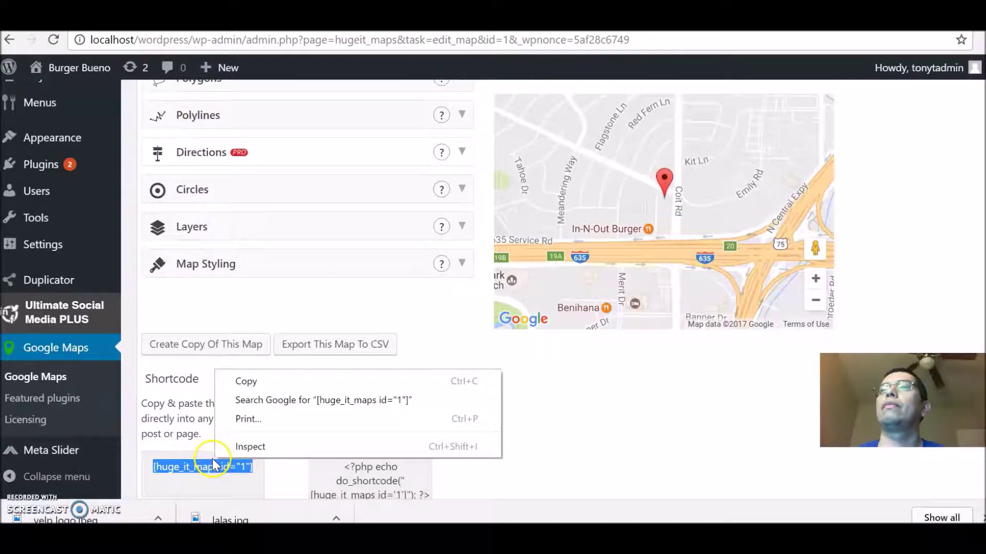
click(293, 386)
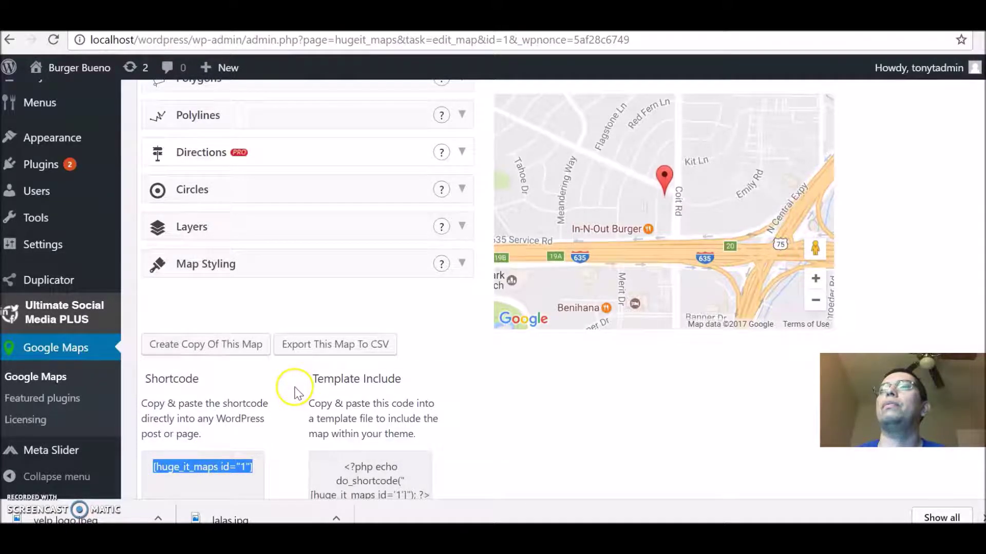
mouse_move(74, 73)
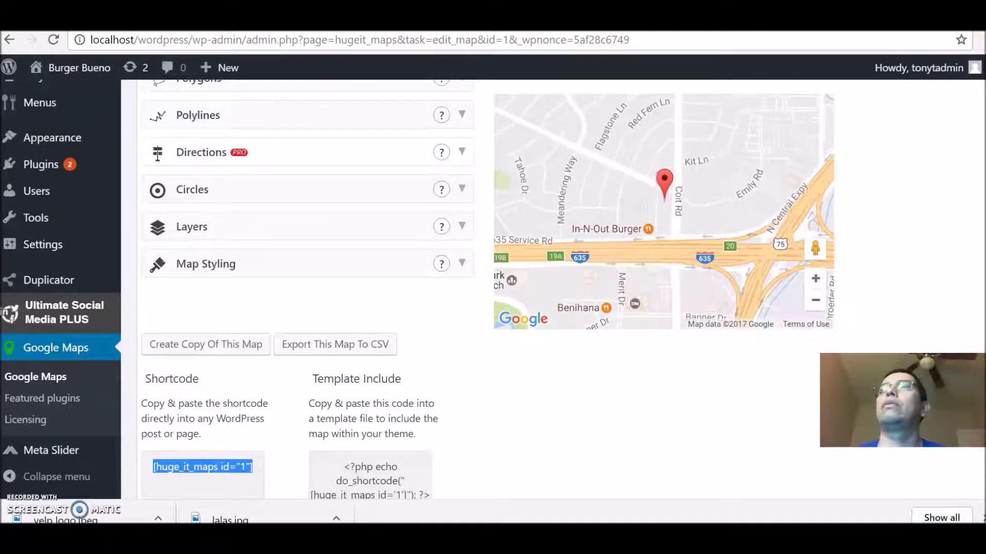
scroll(455, 242, up, 5)
Step: Paste [huge_it_maps id="1"] into the Location page body and preview the page
mouse_move(41, 159)
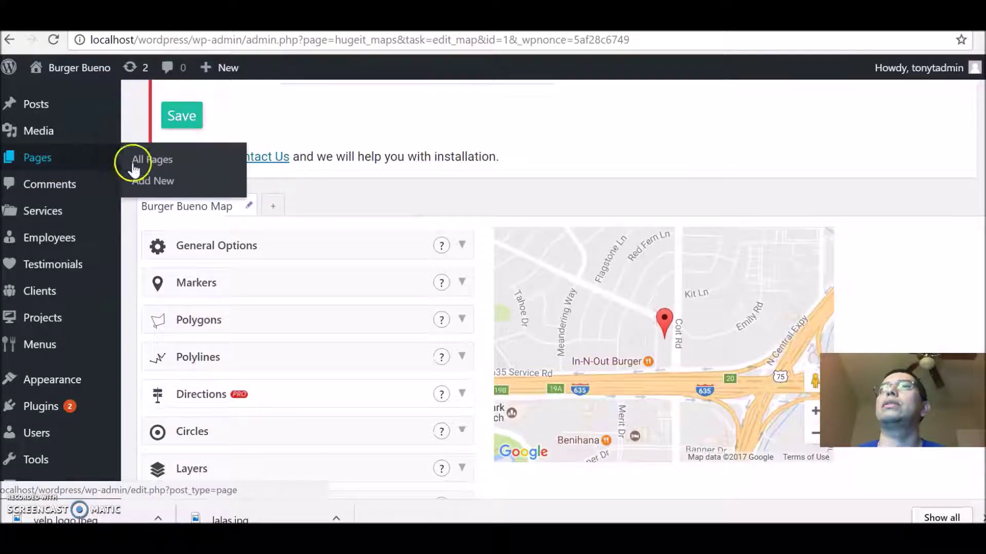
click(165, 162)
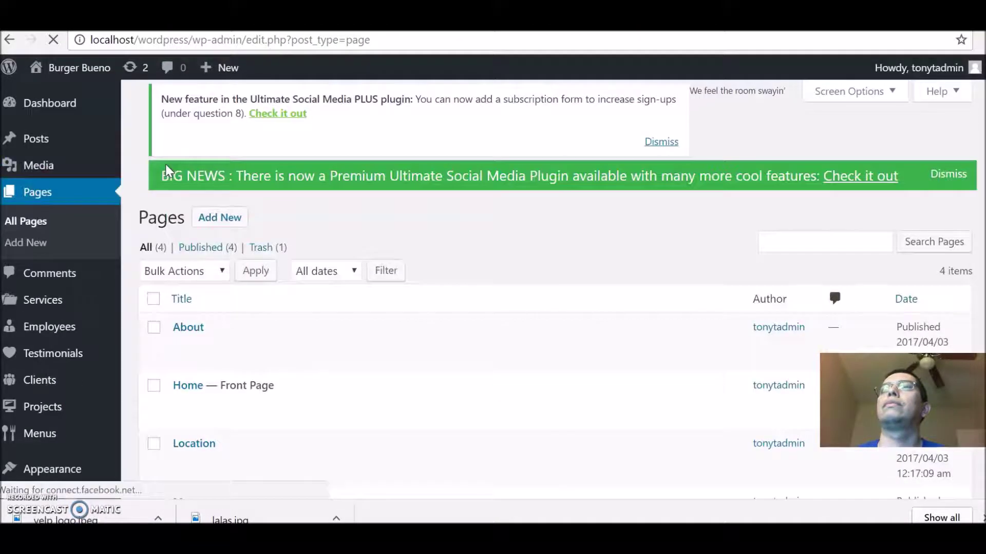
mouse_move(193, 424)
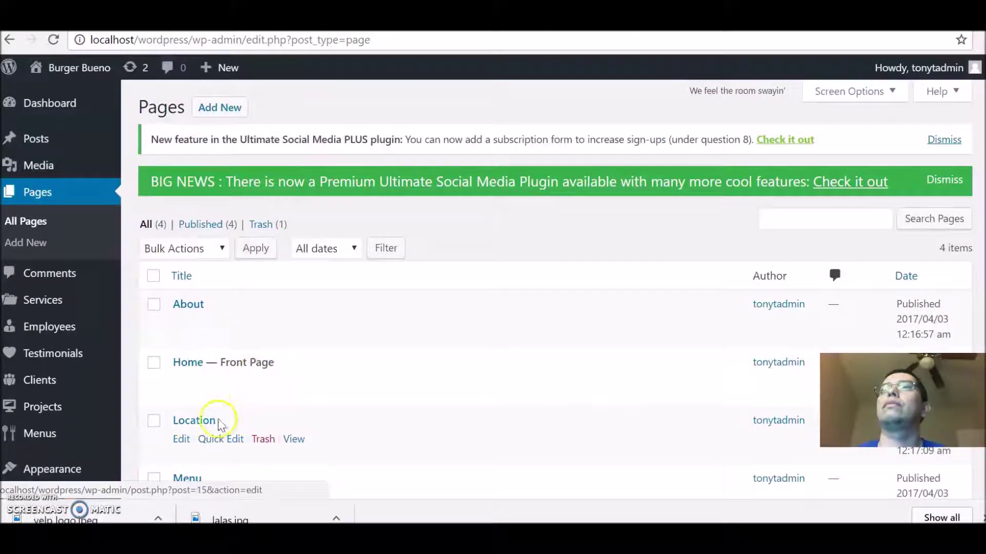
click(179, 441)
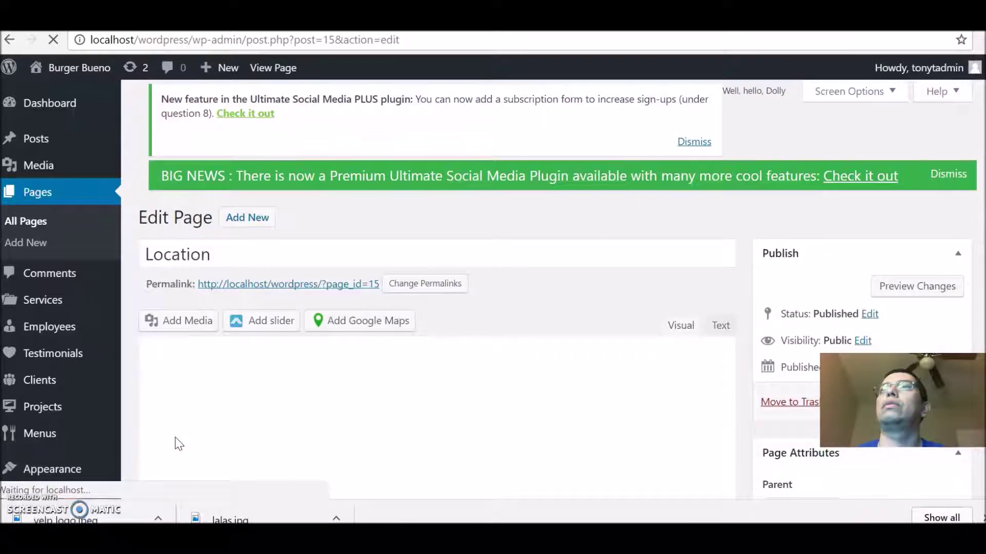
right_click(217, 374)
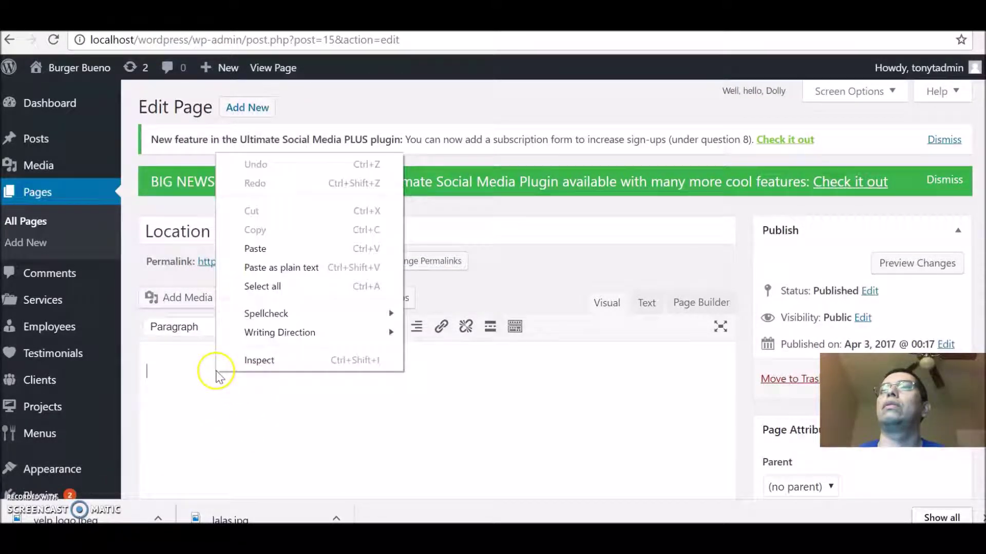
click(300, 248)
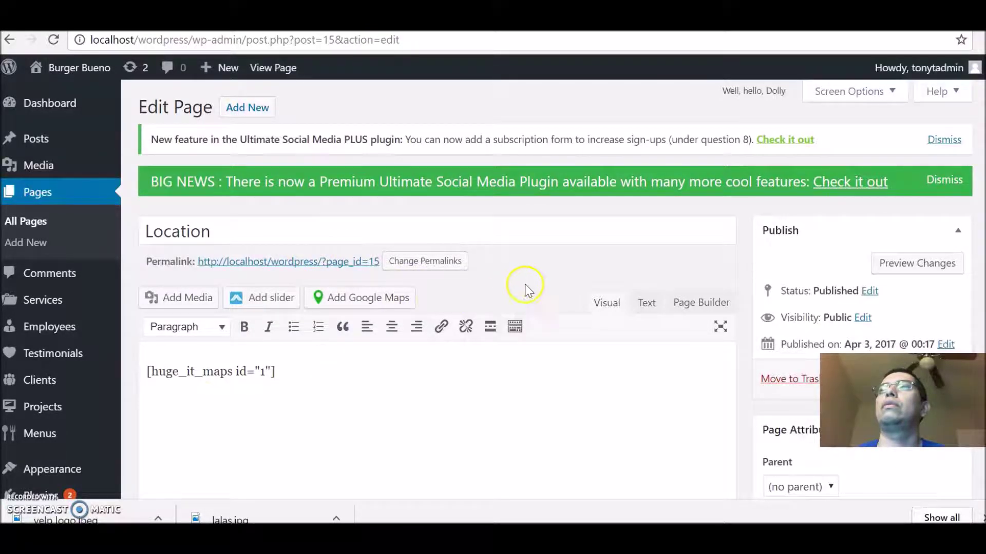
click(930, 269)
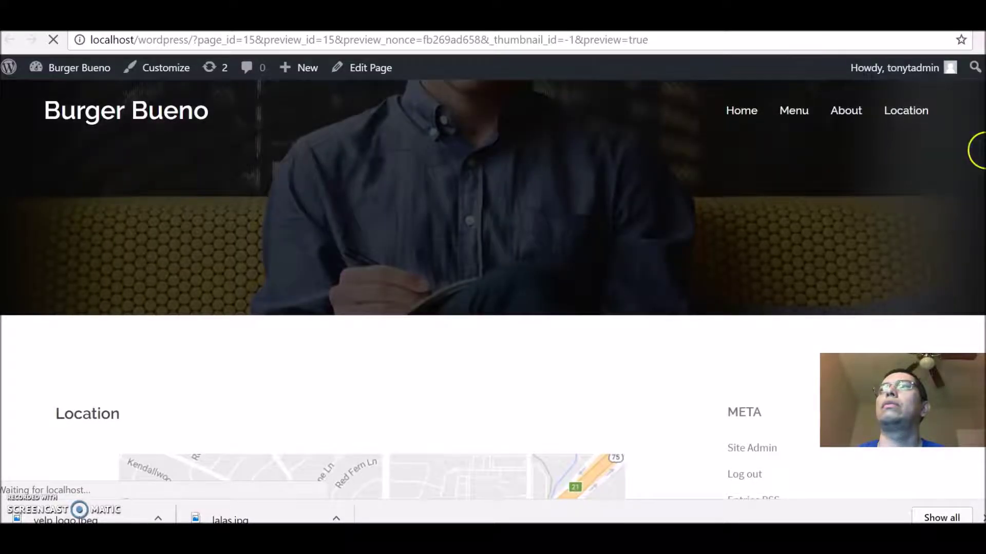
scroll(493, 288, down, 5)
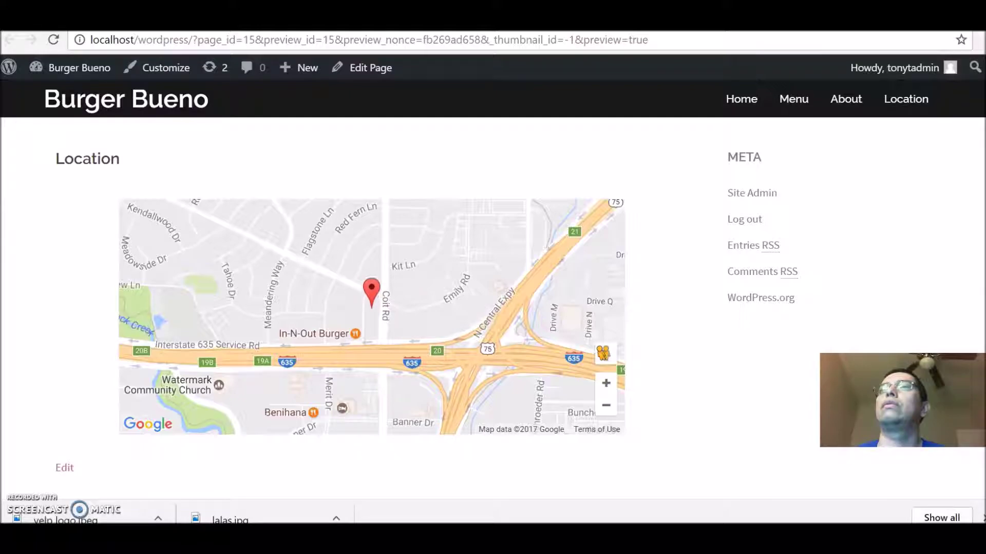
scroll(372, 339, up, 1)
scroll(372, 308, down, 1)
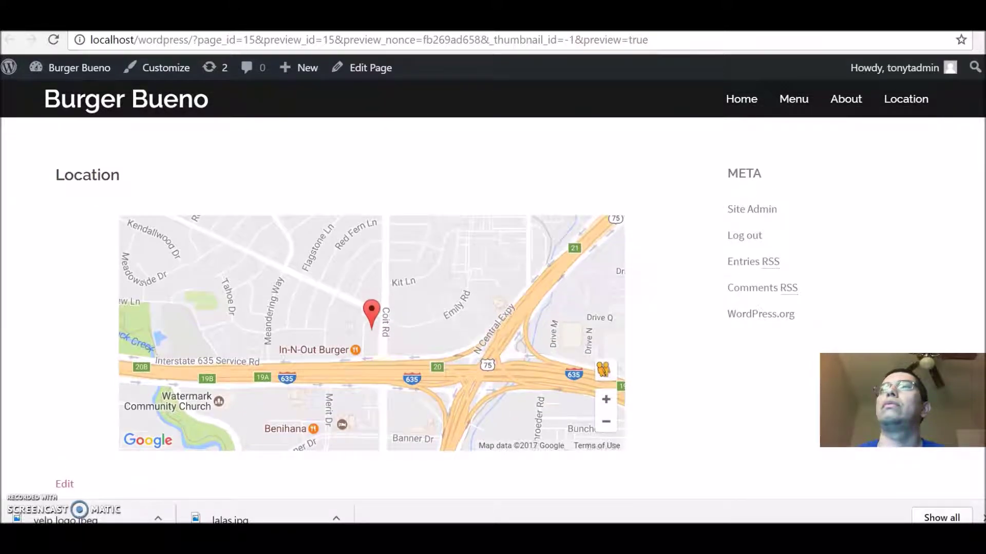
scroll(973, 228, up, 2)
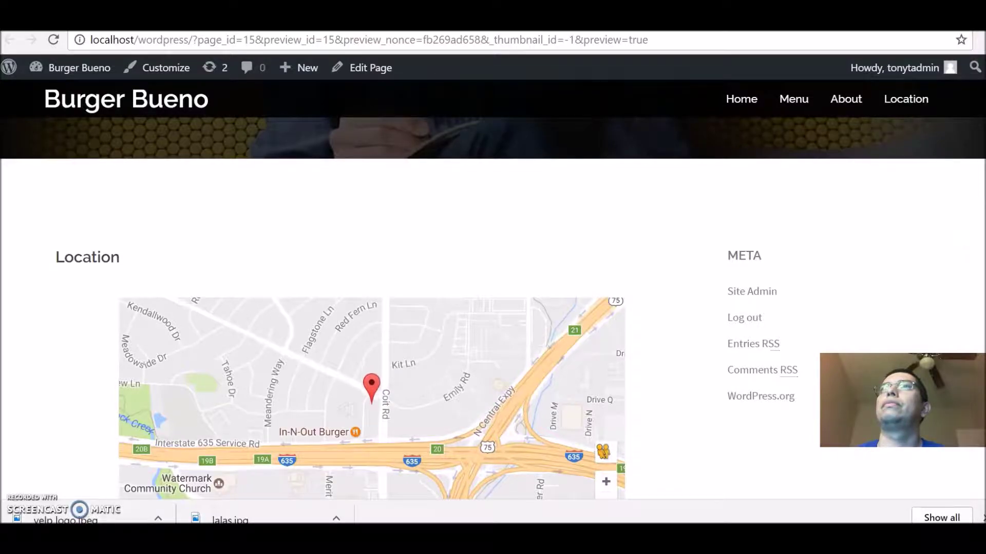
key(ctrl+w)
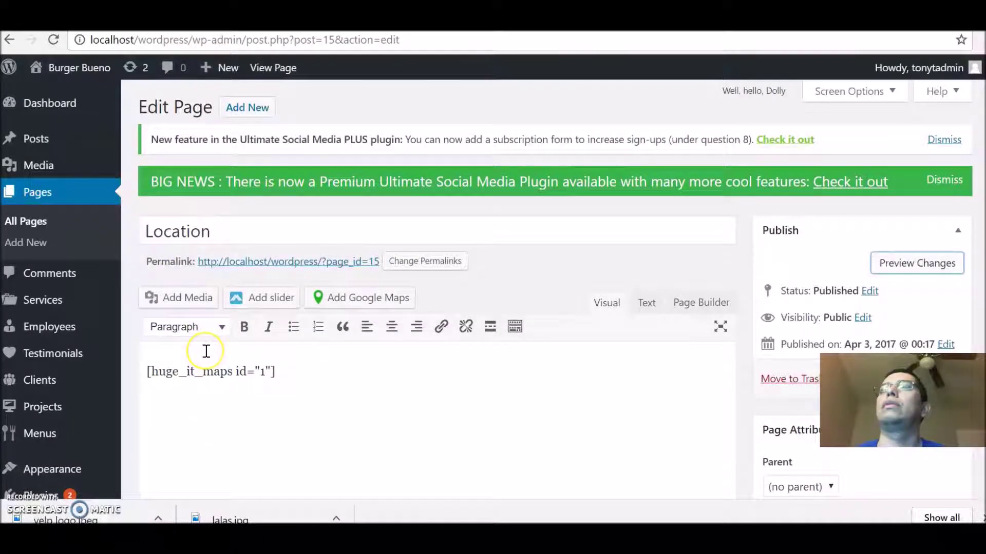
Step: Add a 'Burger Bueno' line above the map shortcode
click(175, 348)
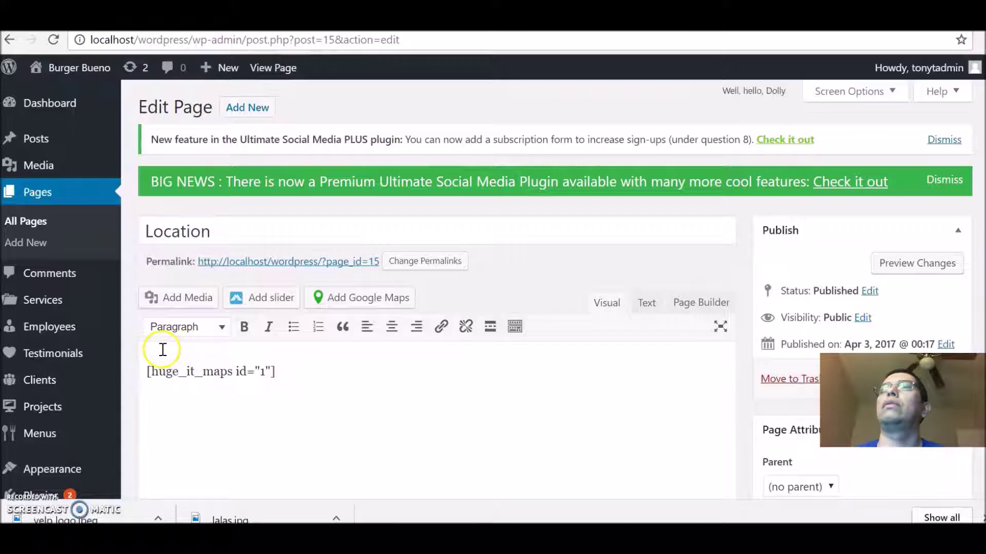
click(148, 371)
key(Return)
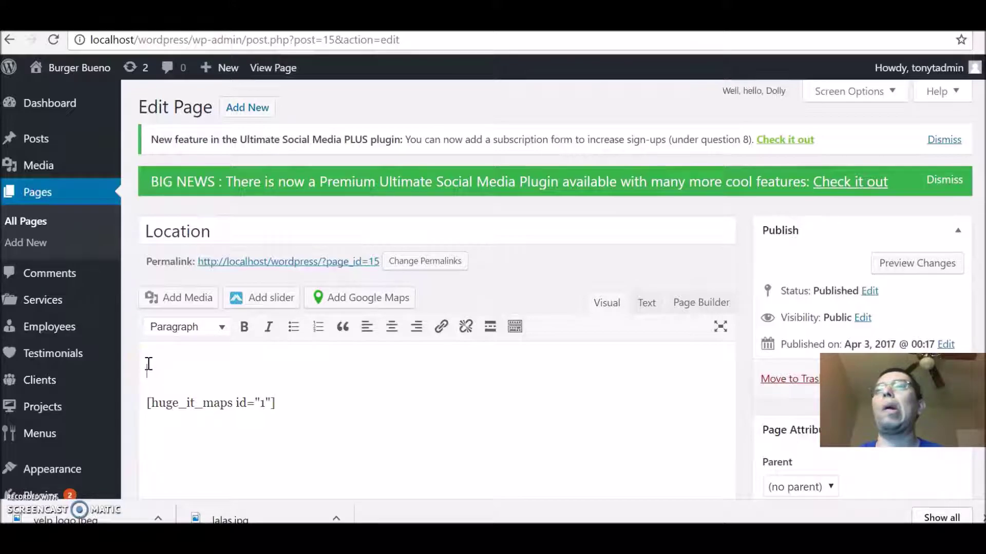
click(149, 364)
text(B)
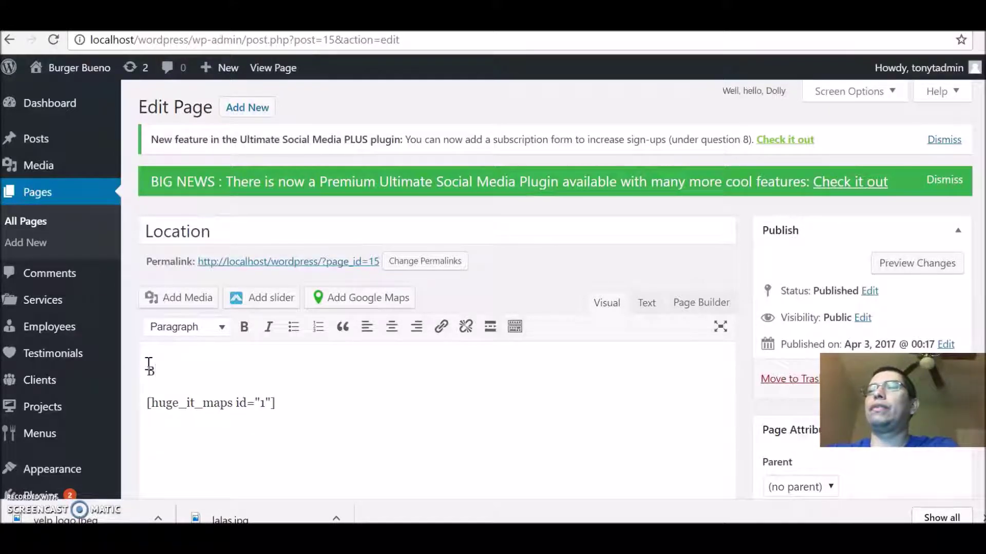
text(urger Bueno)
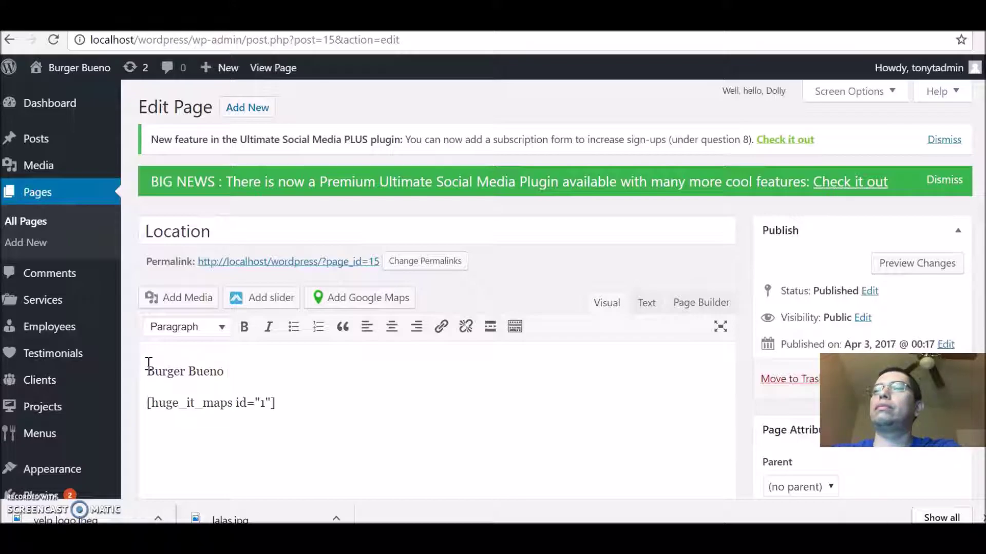
key(Return)
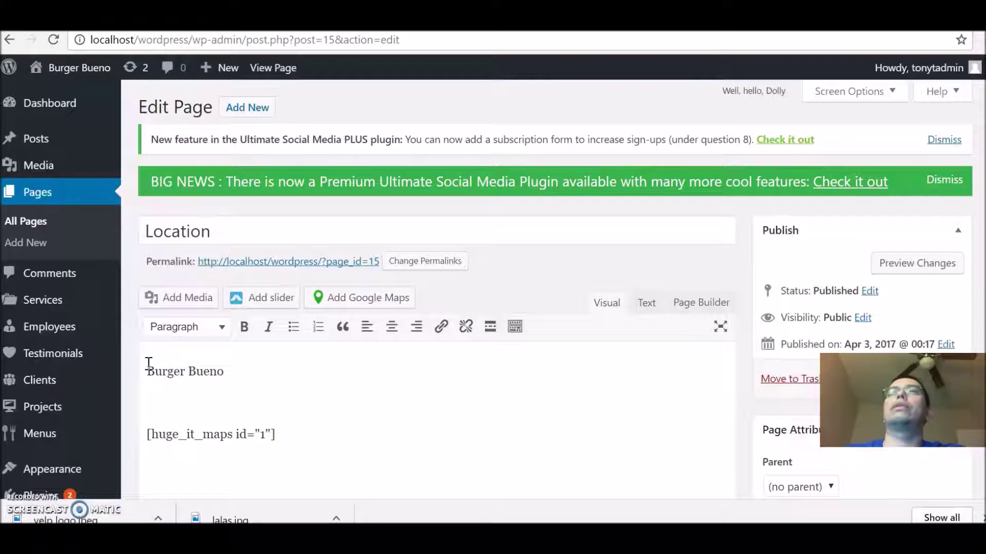
text(13)
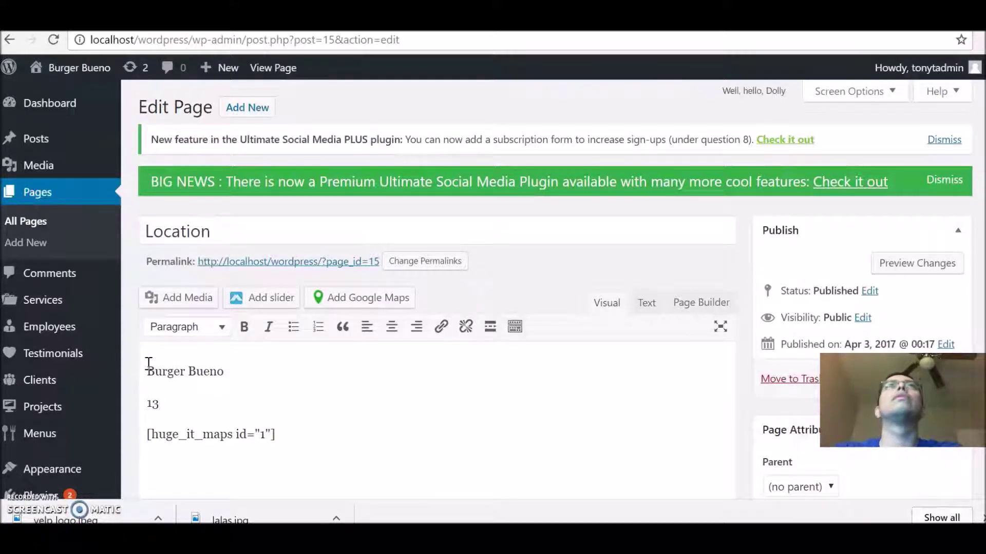
text(021)
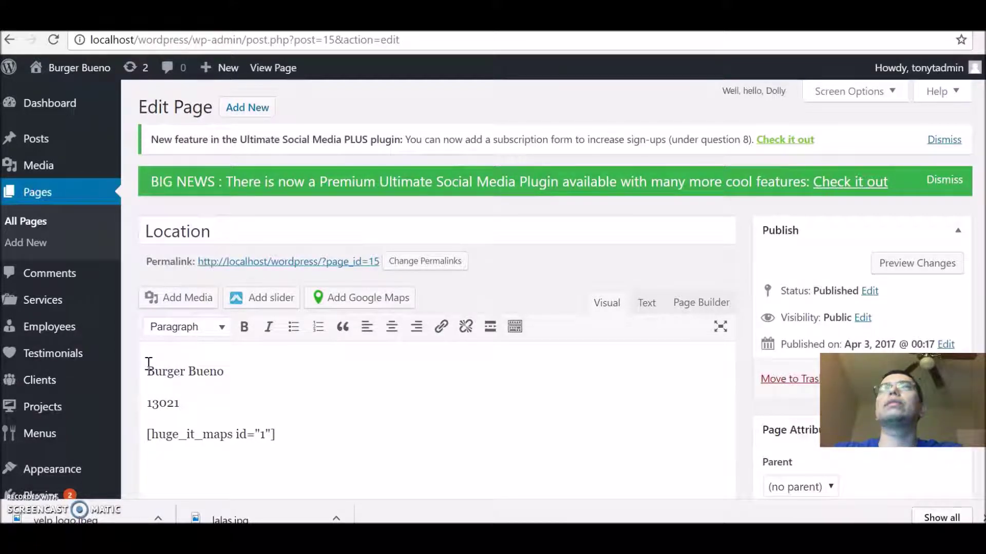
text( /c)
key(BackSpace)
key(BackSpace)
text(Coit Rd.)
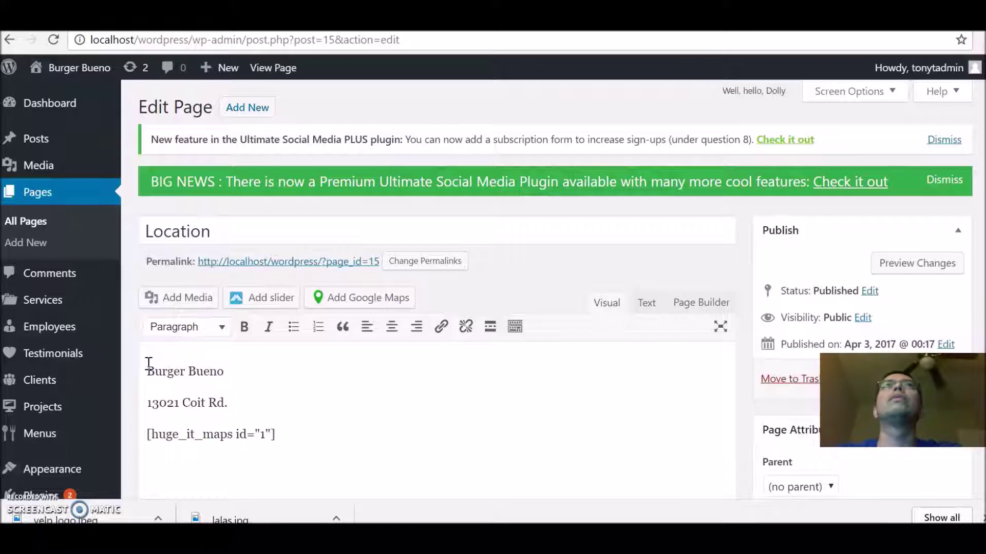
text( Dallas)
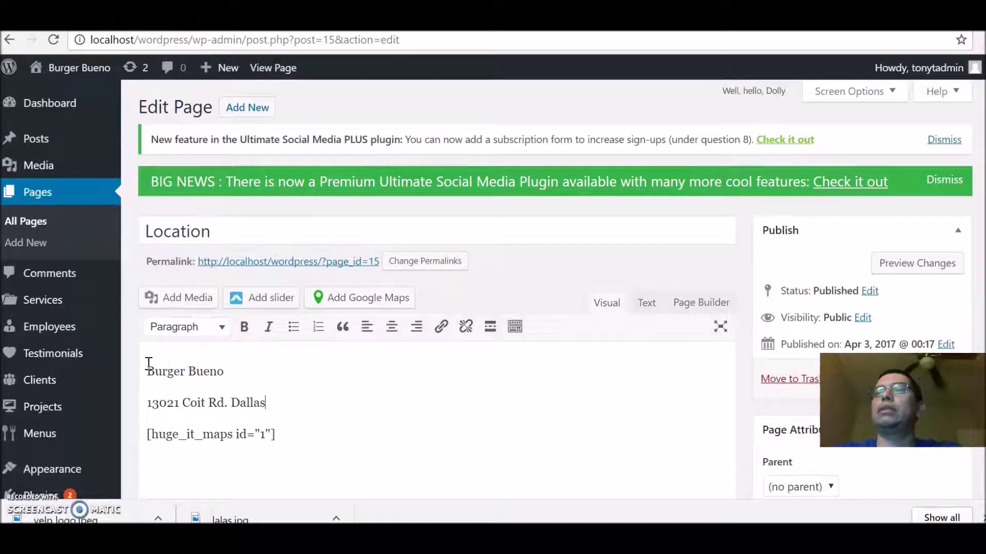
text(, Texas. 75240)
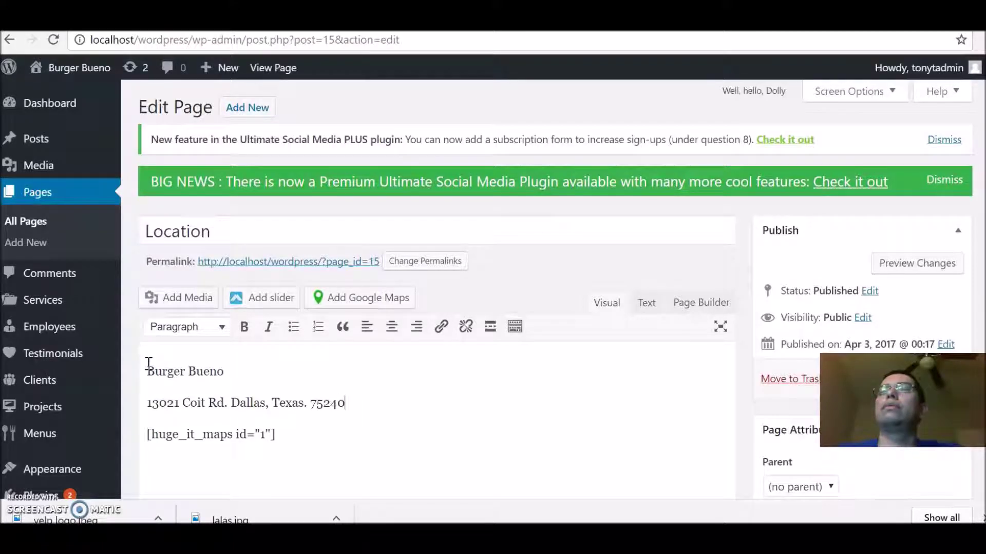
key(Return)
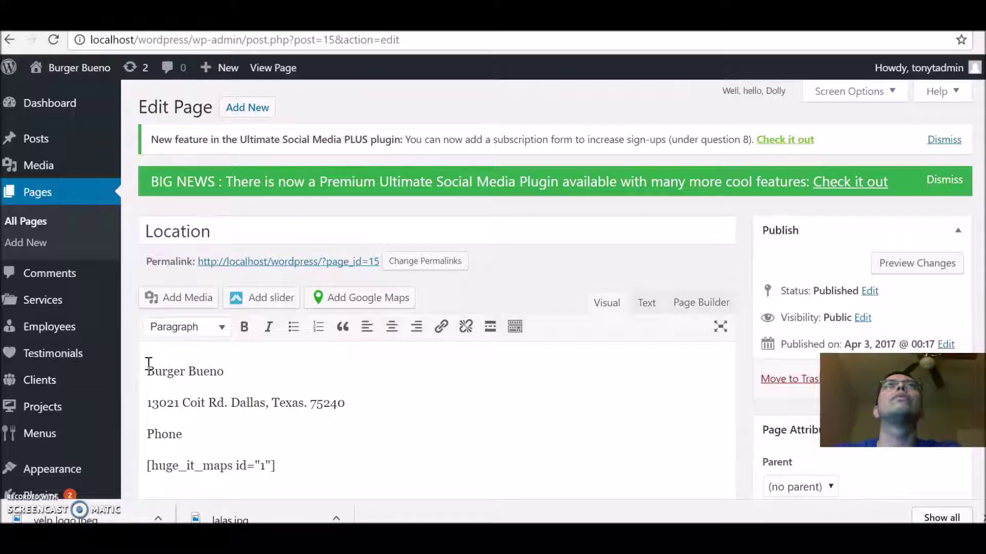
text(:)
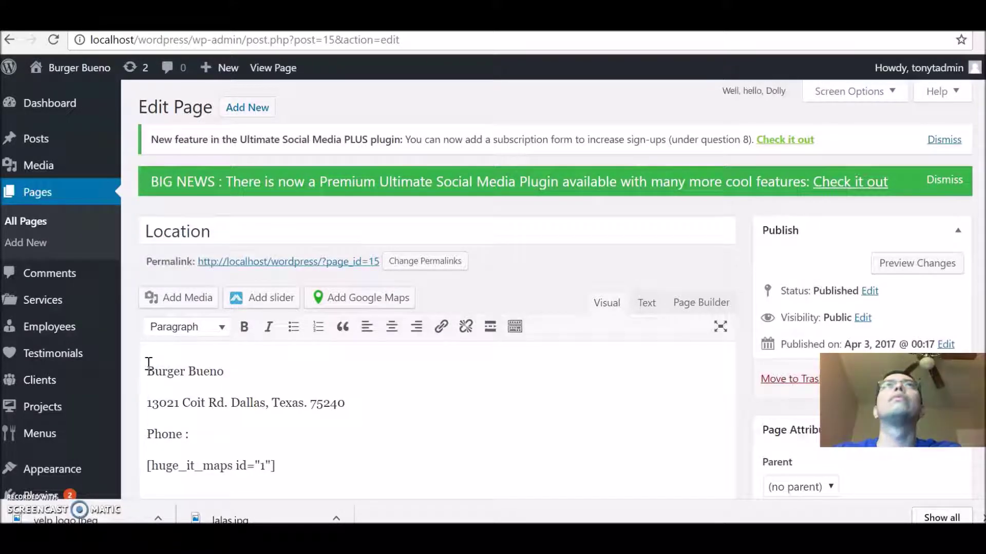
key(BackSpace)
key(BackSpace)
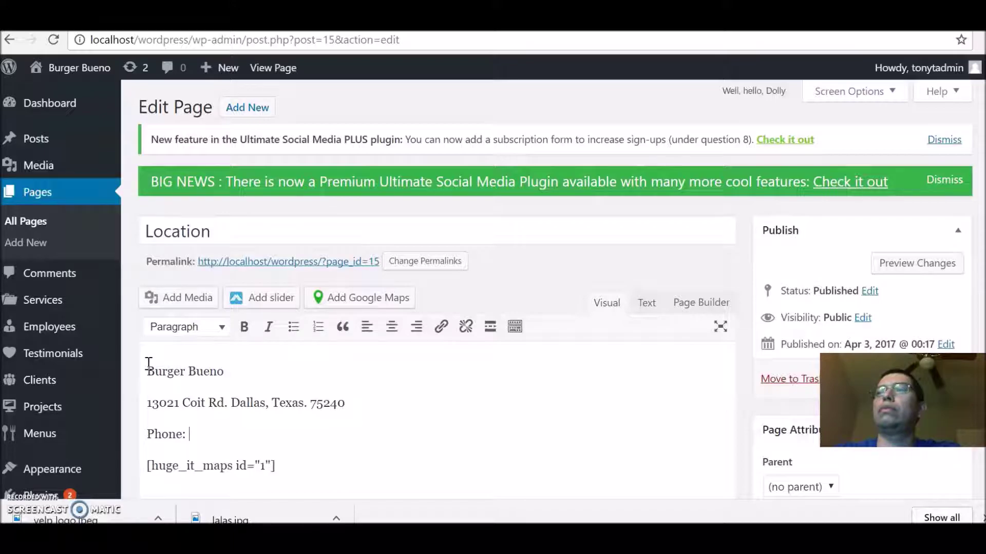
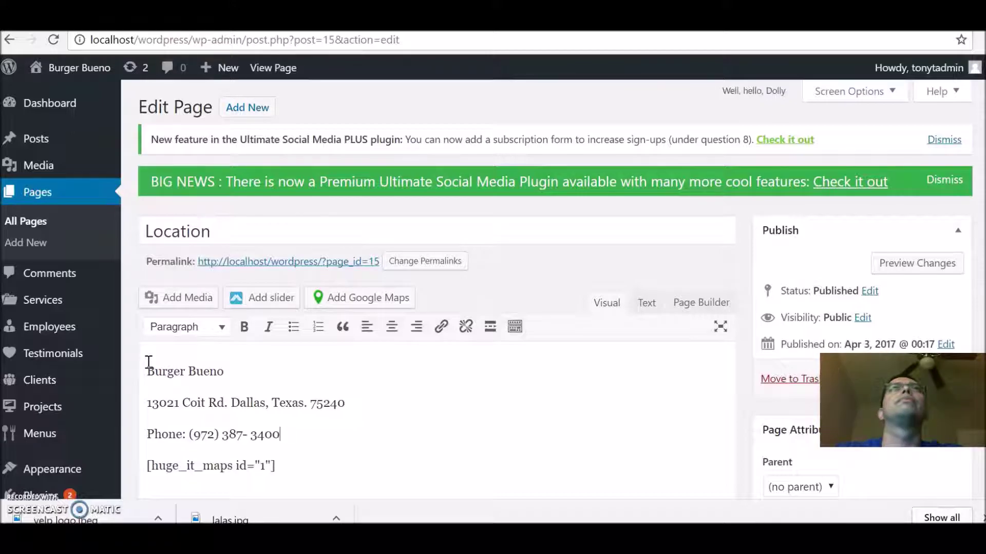
key(Return)
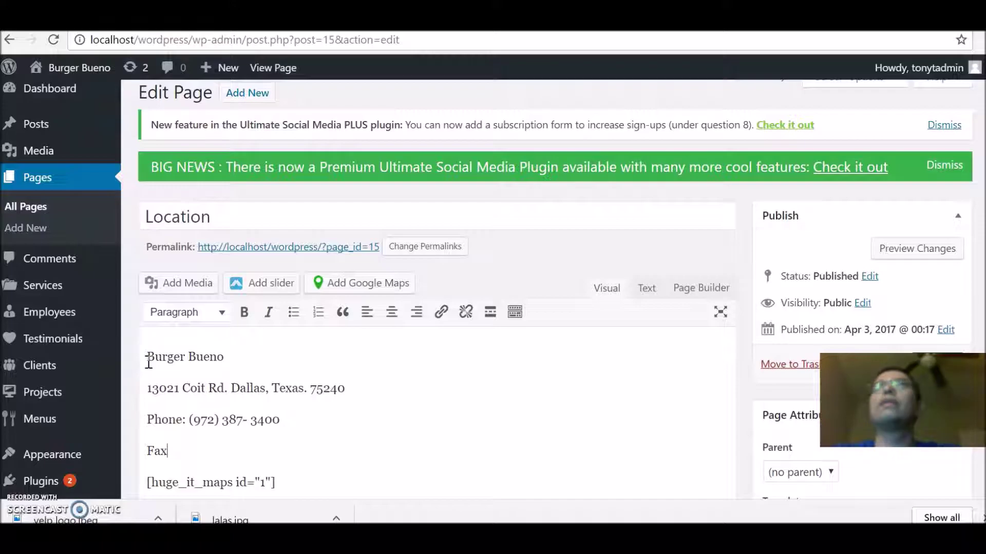
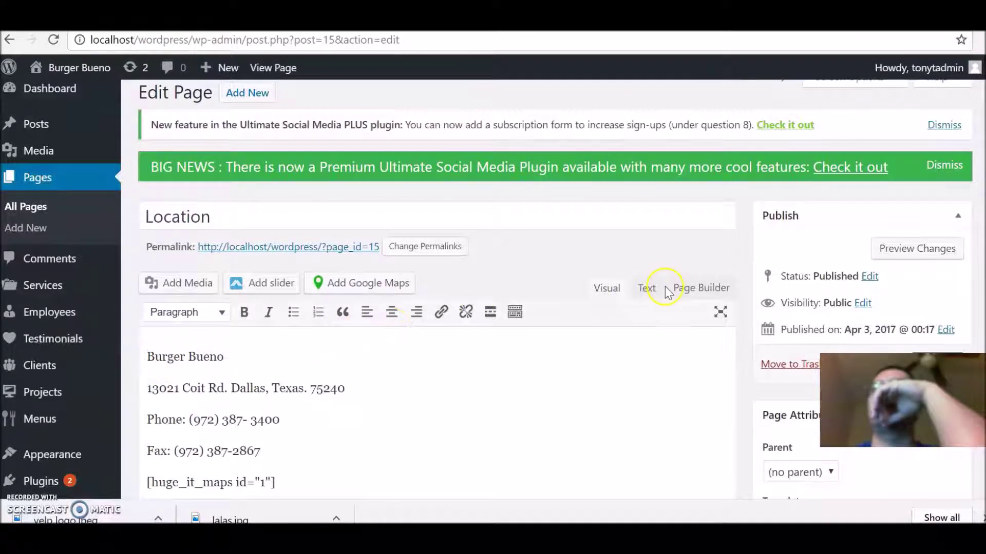
scroll(648, 285, down, 2)
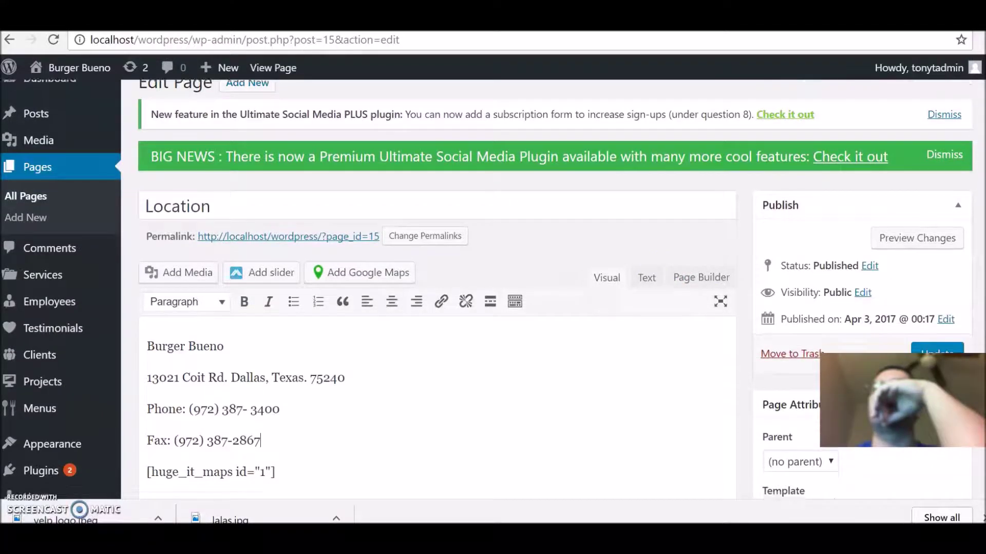
scroll(647, 285, up, 1)
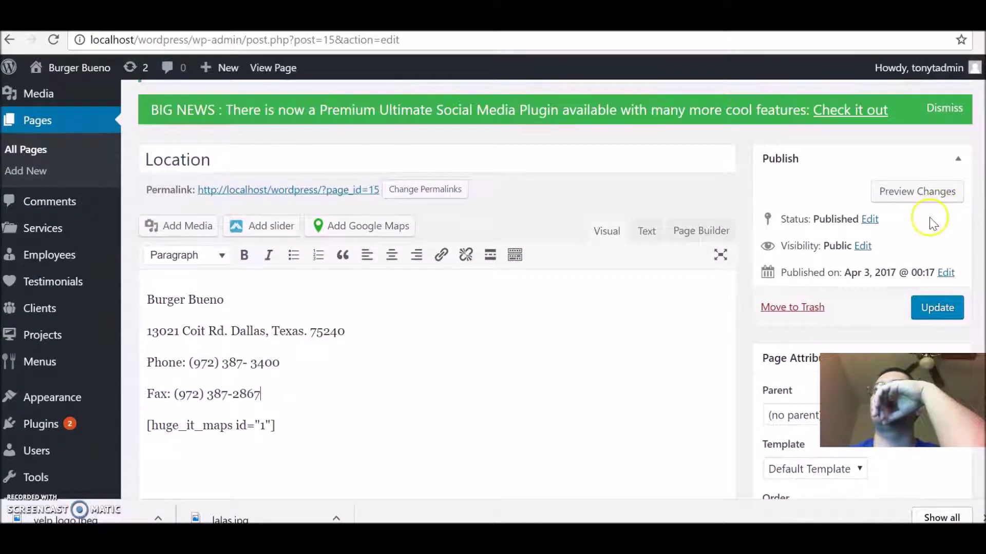
click(922, 194)
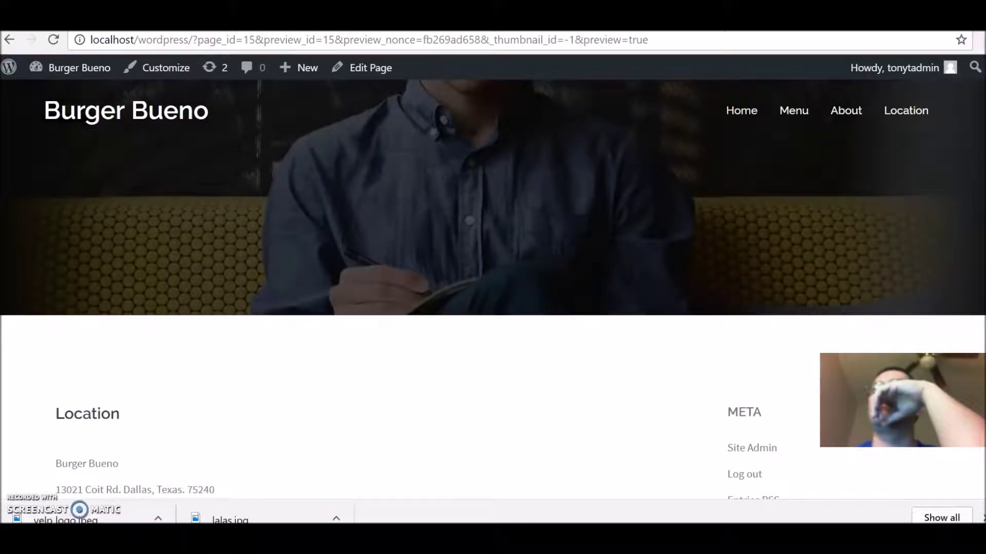
scroll(492, 288, down, 2)
scroll(493, 308, down, 5)
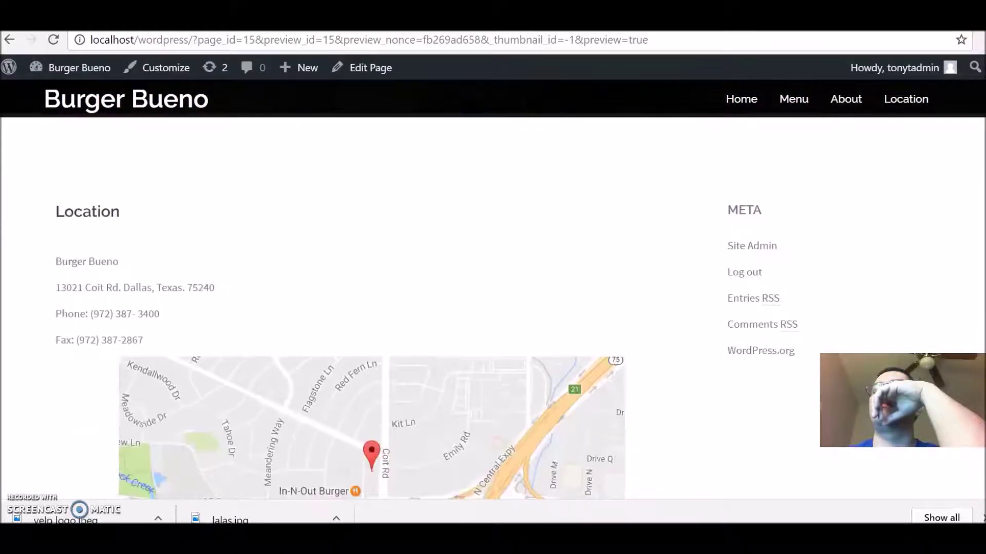
scroll(977, 194, up, 5)
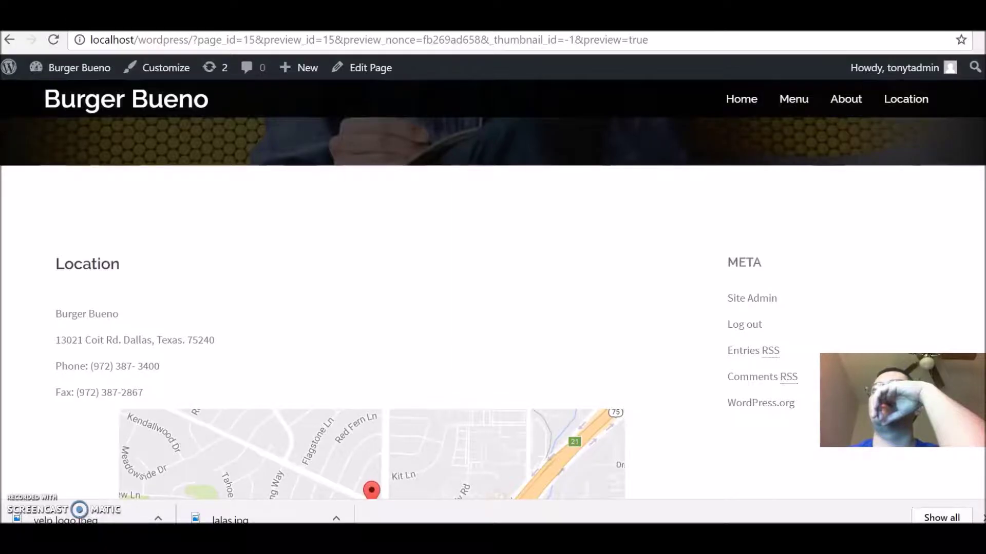
key(ctrl+w)
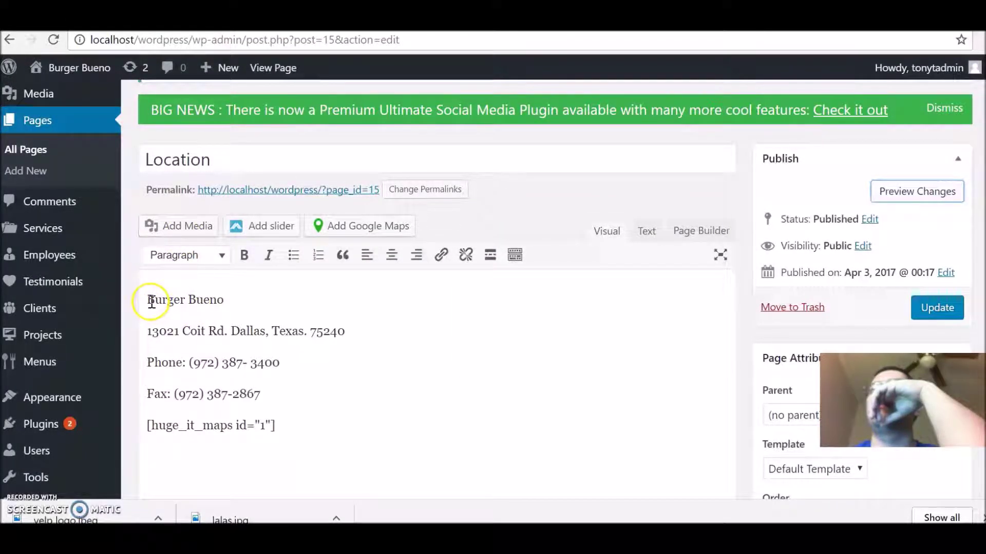
Step: Centre the name, address, phone and fax lines and preview the changes
drag(147, 301, 280, 383)
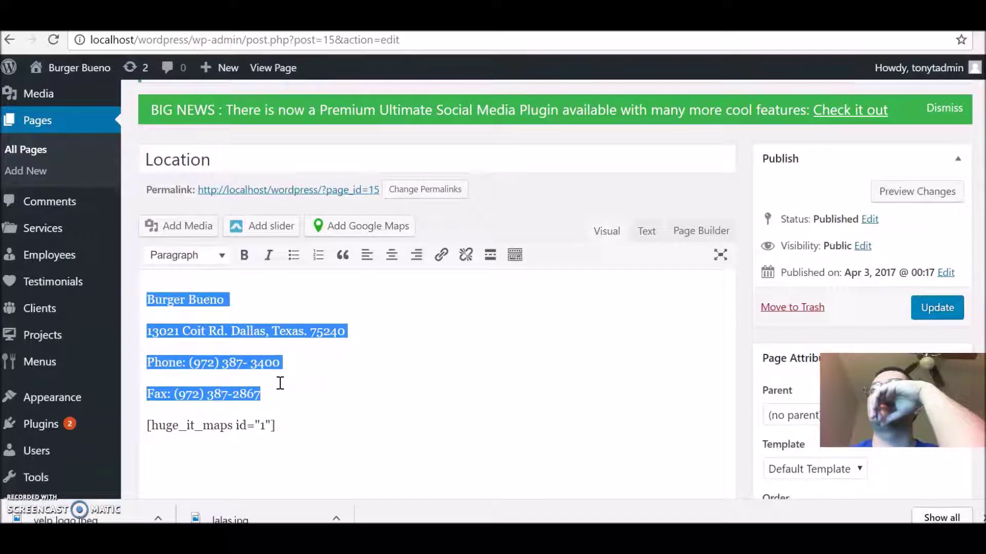
click(393, 256)
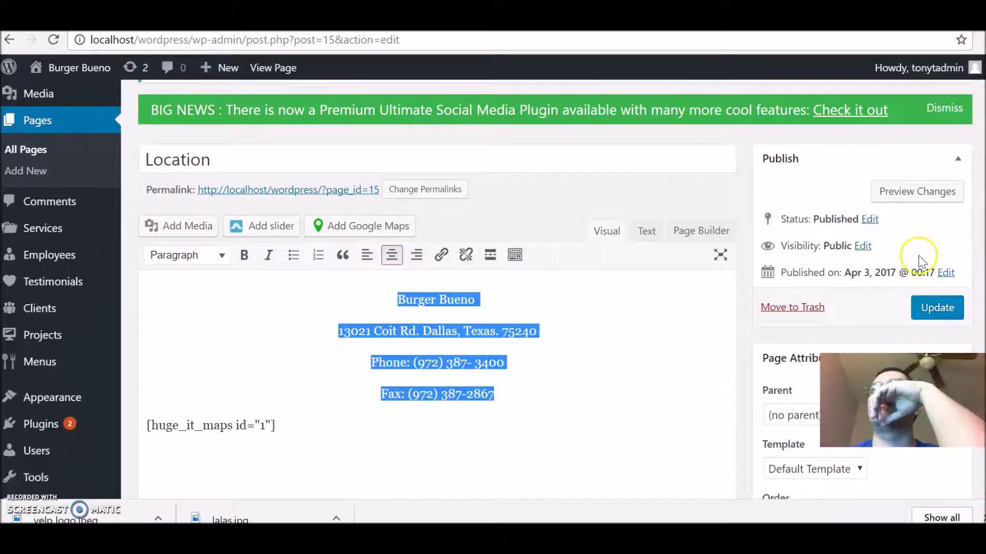
click(924, 192)
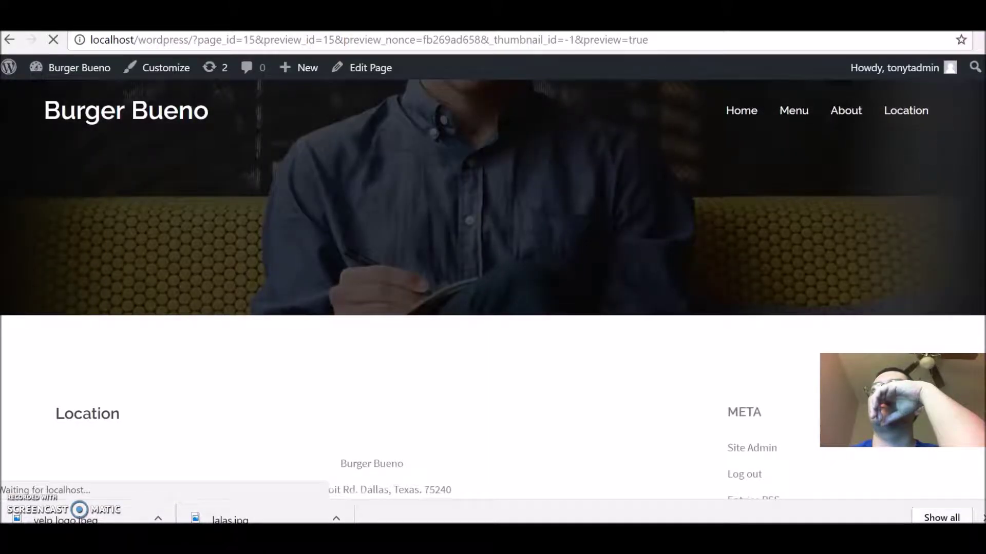
Step: Review the centred contact details in the Location page preview
scroll(493, 297, down, 5)
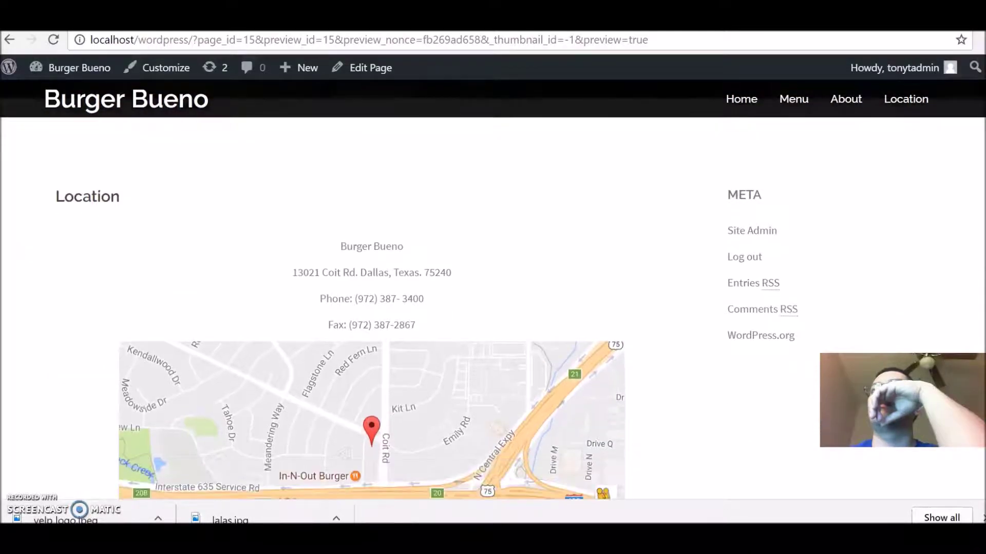
scroll(371, 308, down, 2)
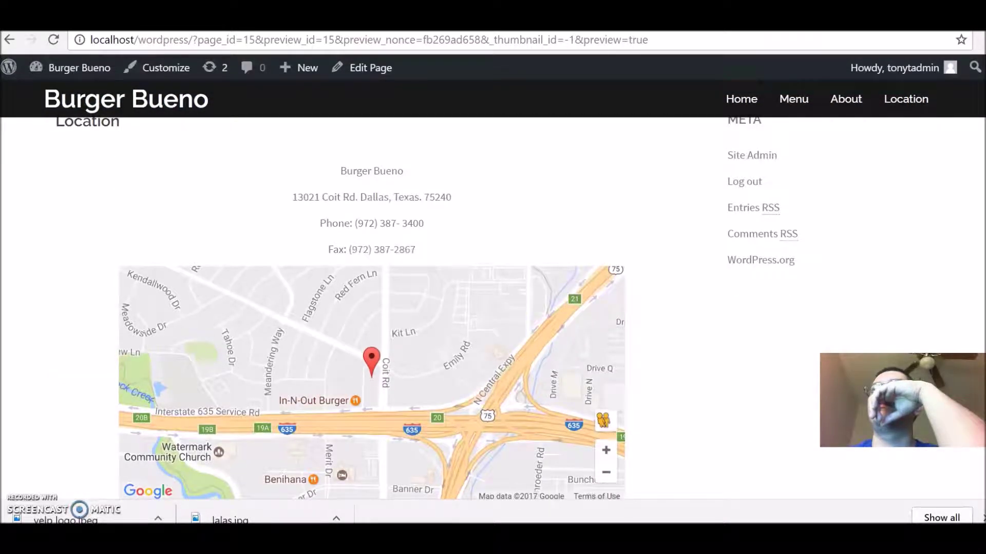
scroll(372, 308, down, 4)
scroll(979, 222, up, 5)
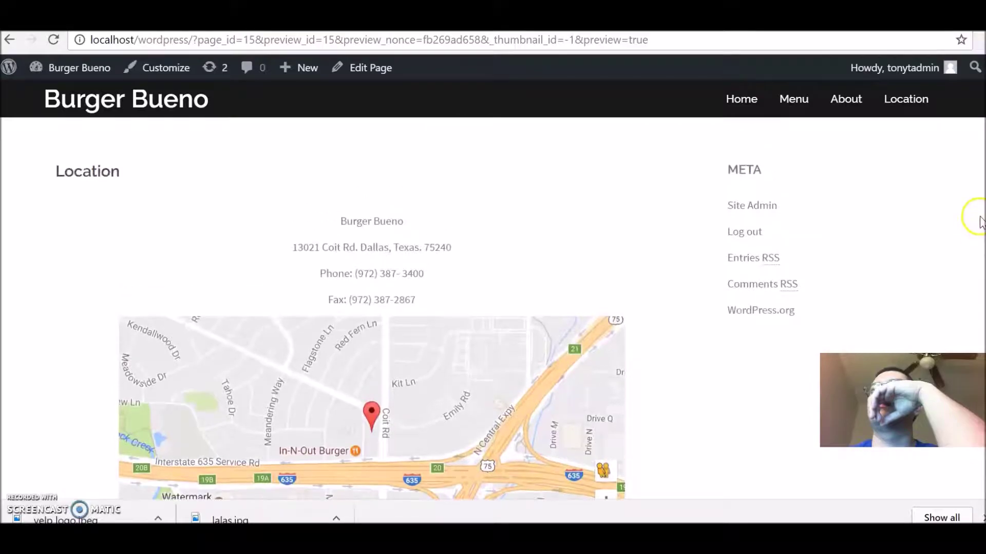
scroll(975, 216, up, 3)
scroll(975, 206, down, 5)
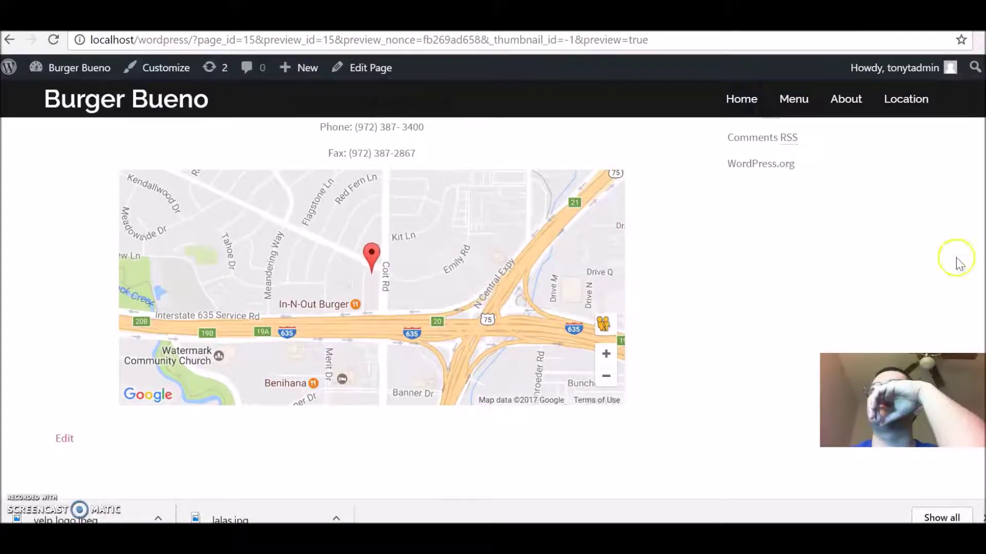
Step: Update the published Location page and return to its preview
key(ctrl+w)
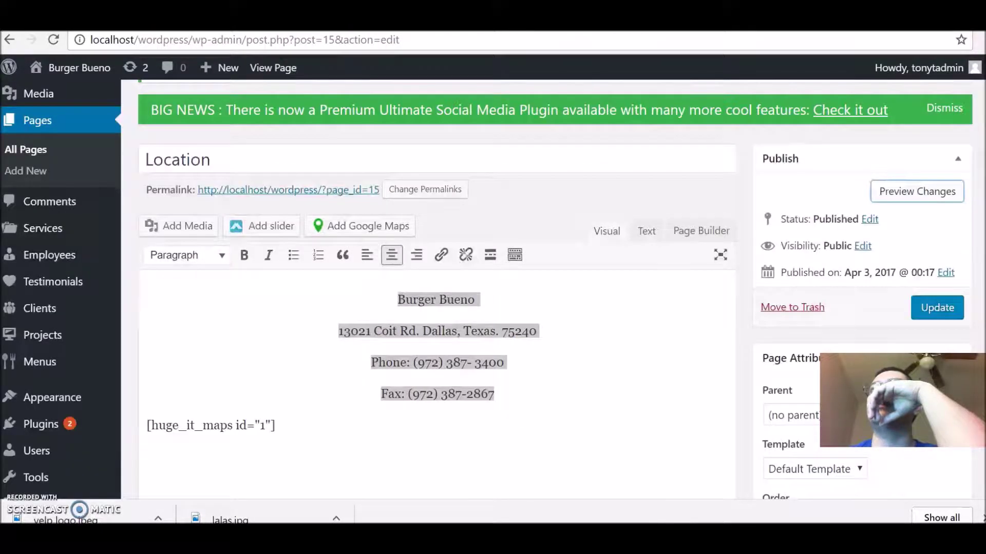
click(949, 314)
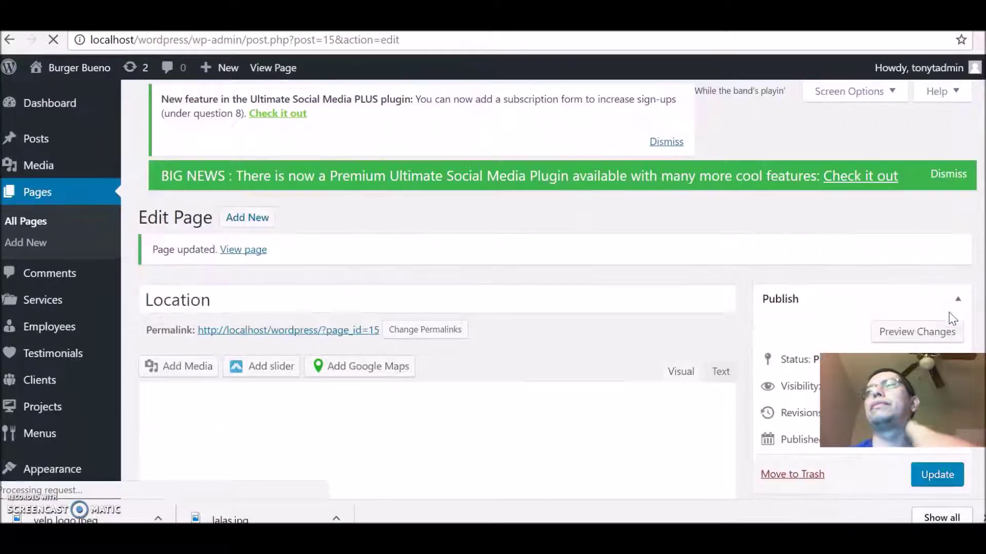
key(ctrl+Tab)
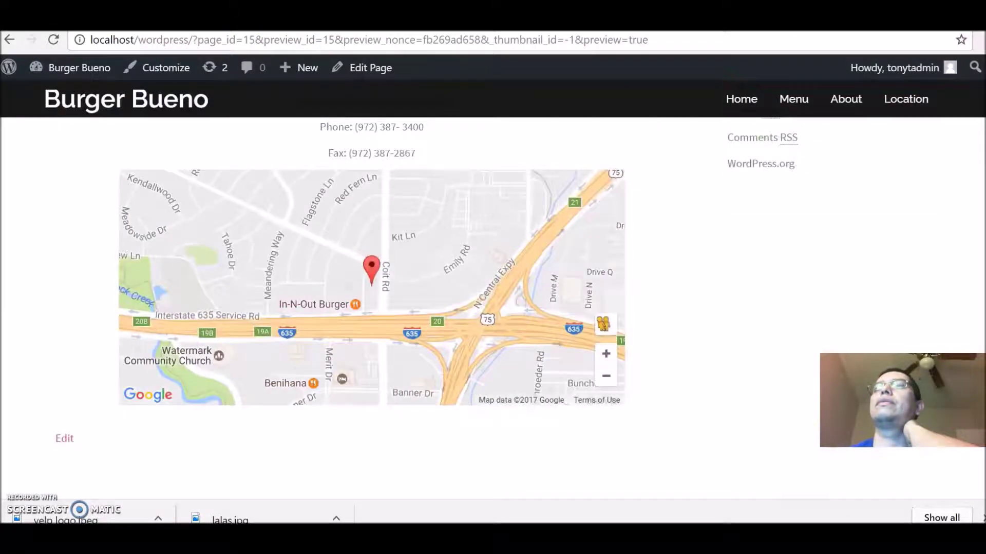
scroll(974, 235, up, 8)
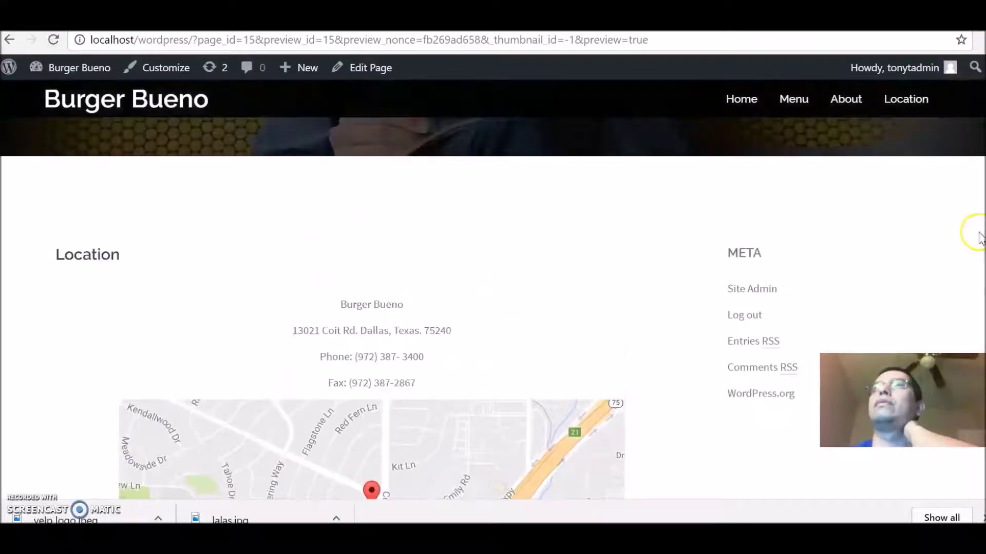
Step: View the live Location page with the centred contact details above the map
click(898, 110)
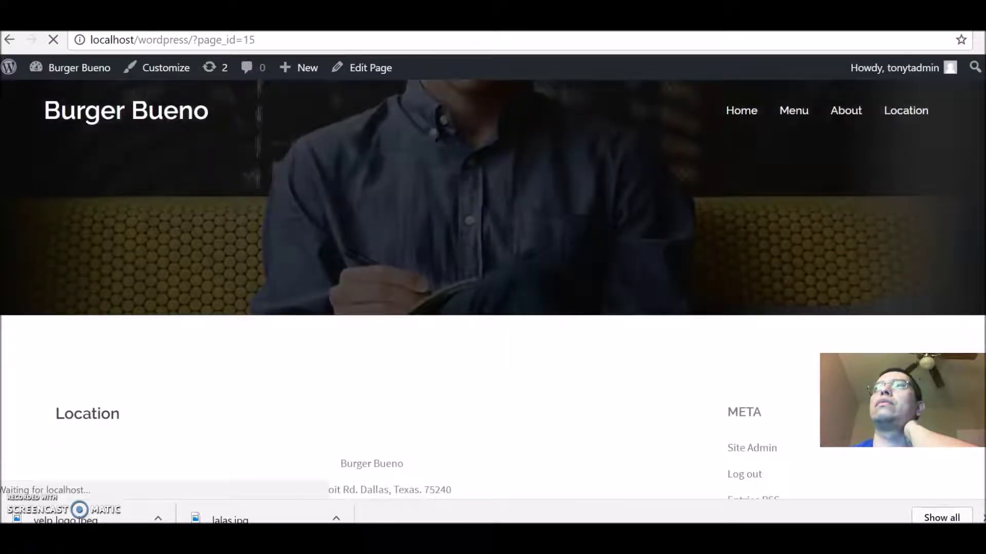
scroll(493, 288, down, 5)
scroll(372, 287, down, 4)
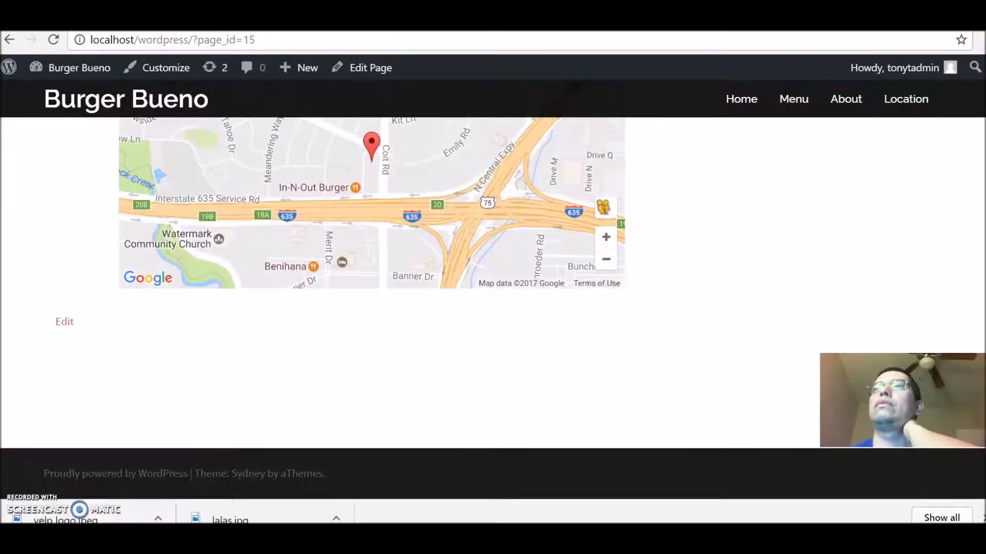
scroll(982, 205, up, 5)
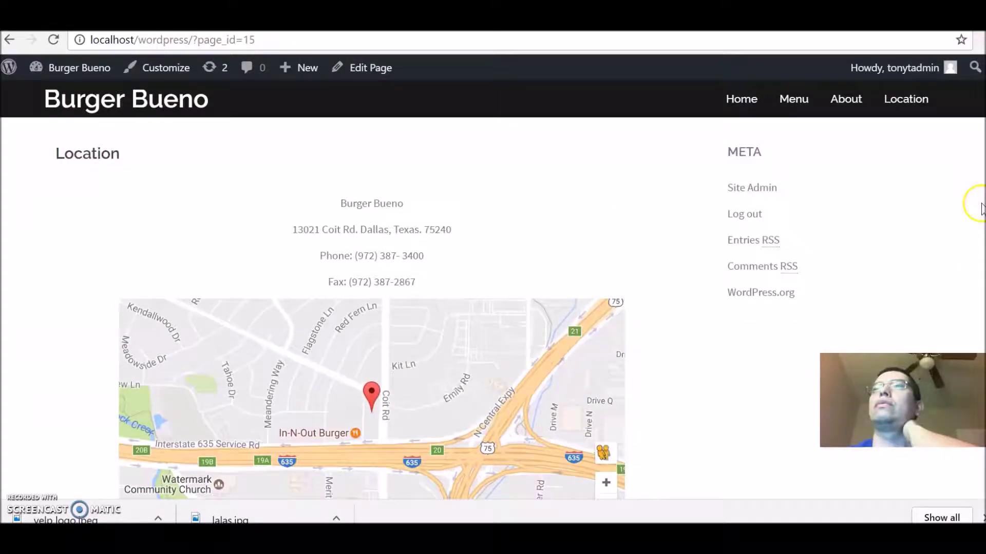
scroll(980, 195, up, 3)
scroll(981, 144, down, 3)
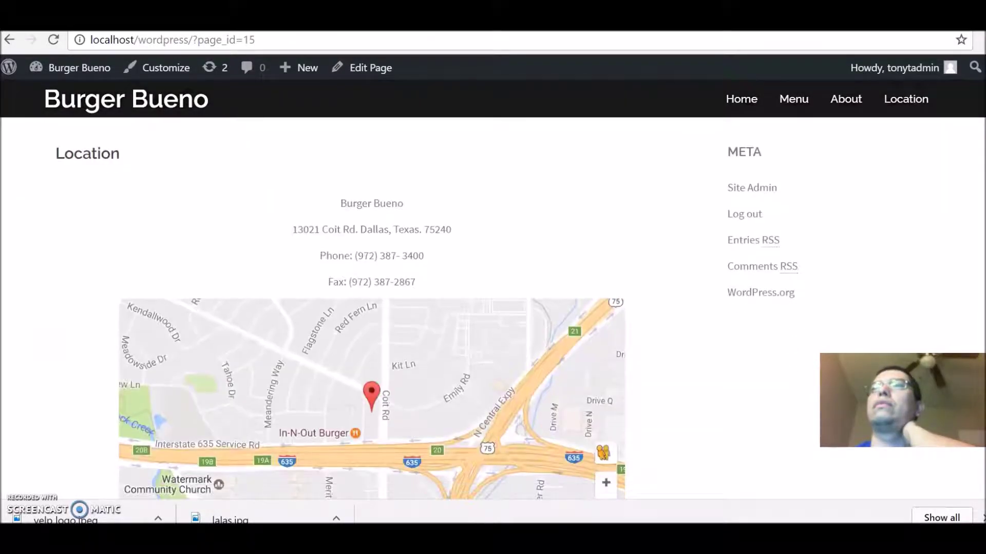
scroll(980, 144, up, 2)
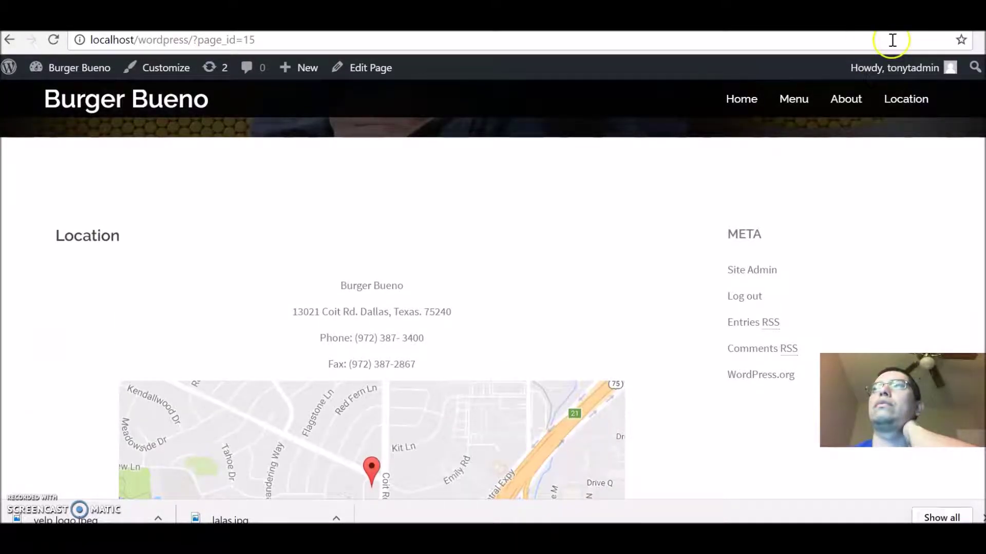
Step: Shrink the browser to phone width and open the home page via the collapsed menu
click(957, 30)
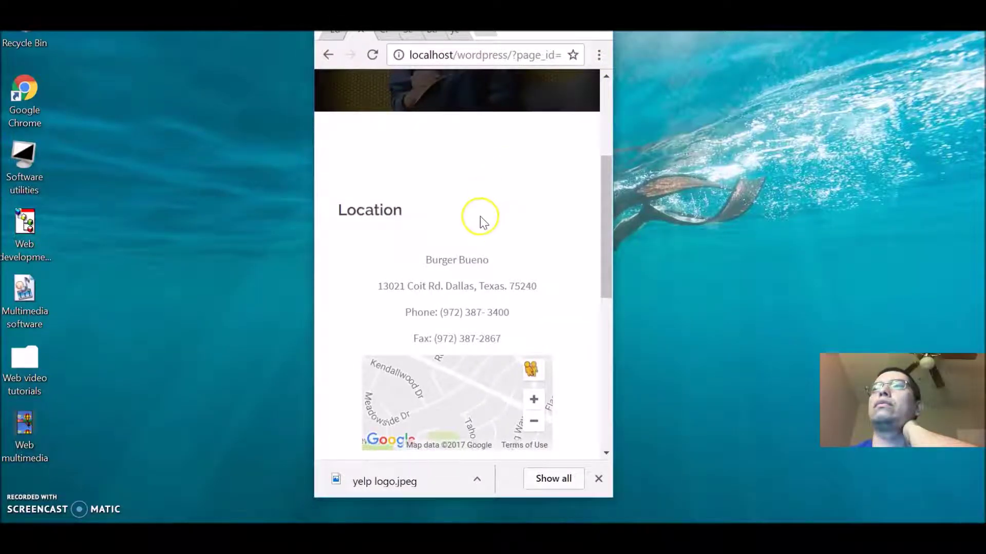
drag(605, 207, 589, 111)
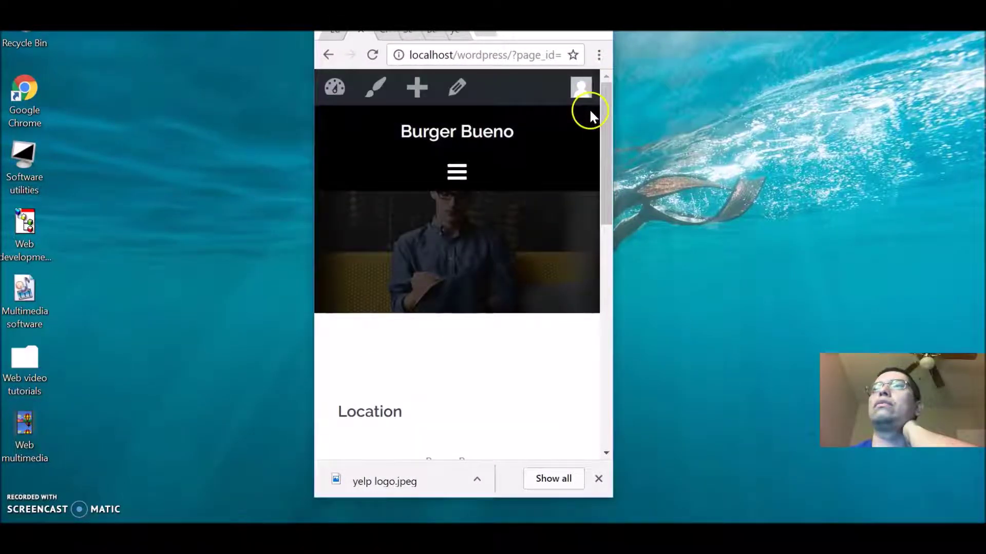
click(456, 164)
click(431, 204)
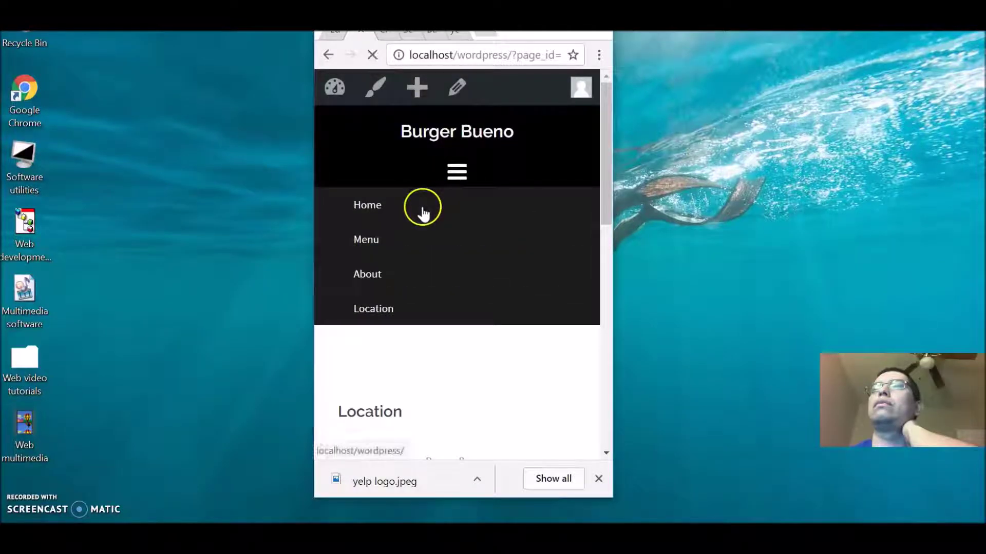
Step: Open Location from the collapsed menu, check phone, fax and map, then return to the editor
click(454, 171)
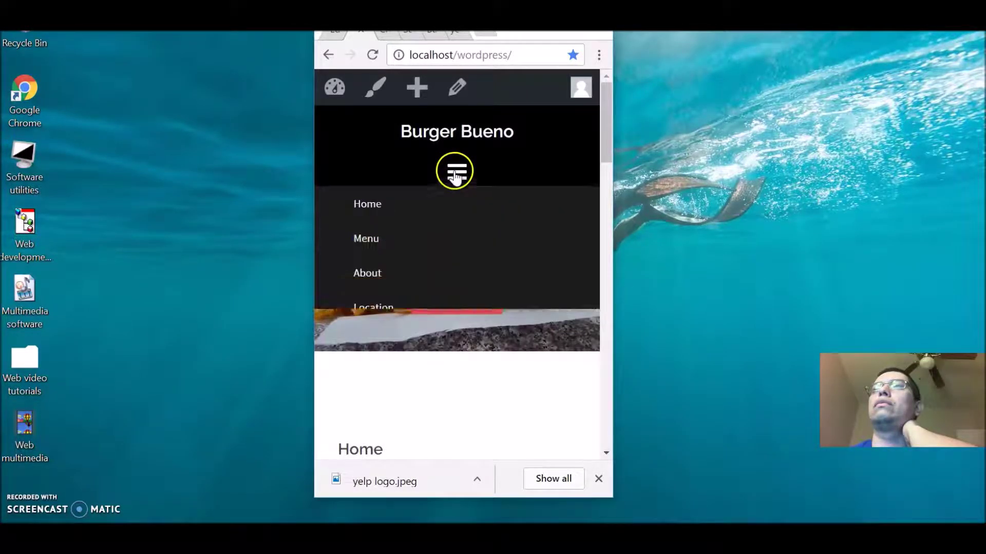
click(406, 311)
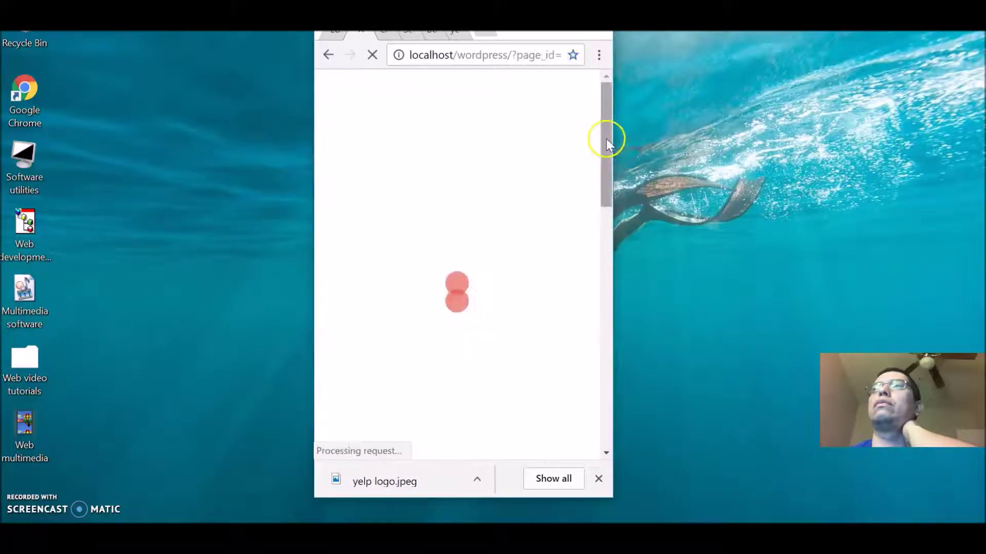
drag(609, 137, 654, 271)
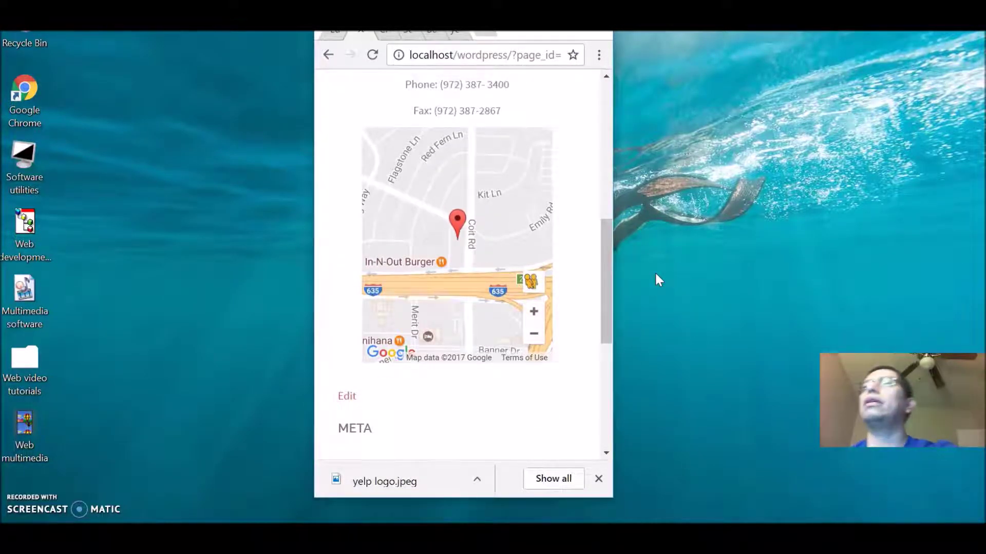
drag(655, 274, 611, 262)
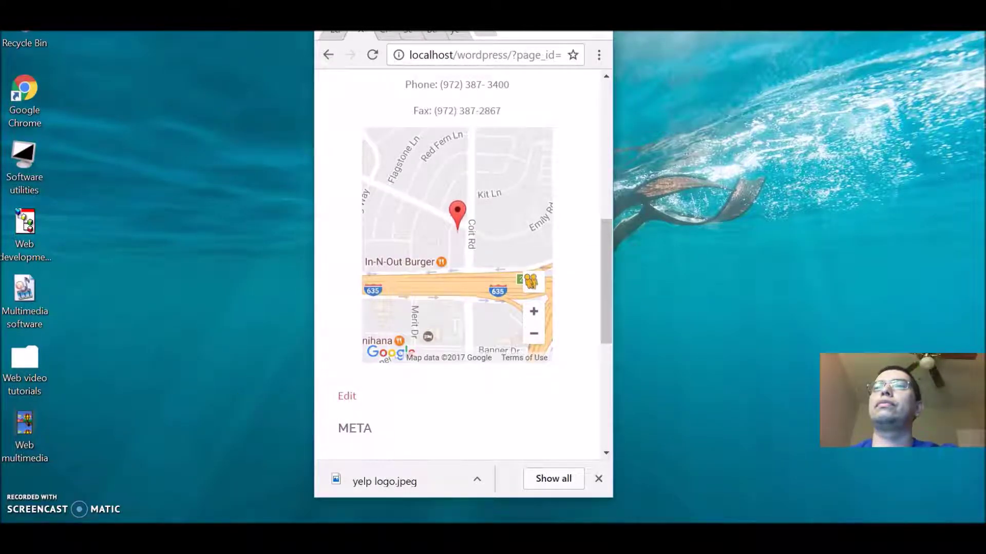
key(alt+Tab)
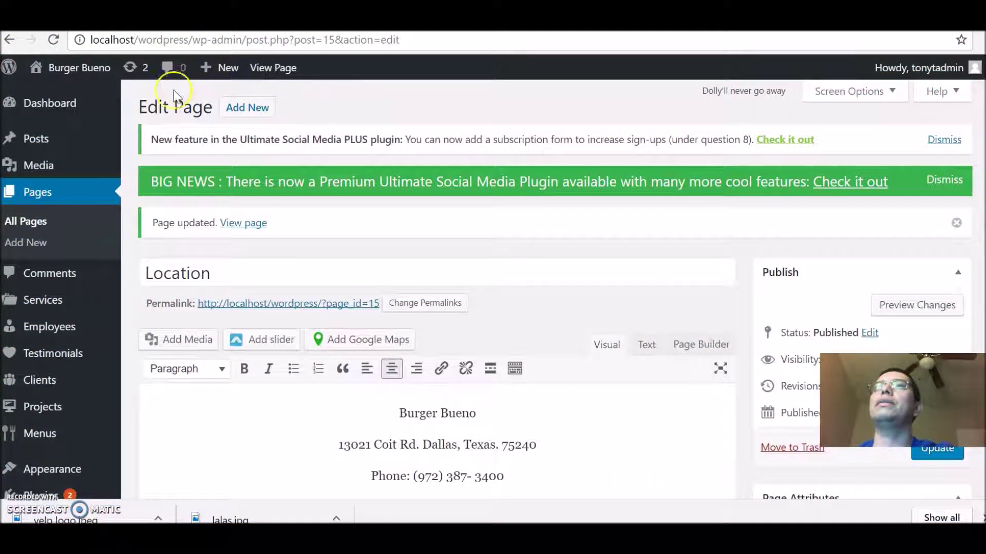
Step: Leave the page editor and go to the admin Dashboard through the site-name menu
click(75, 71)
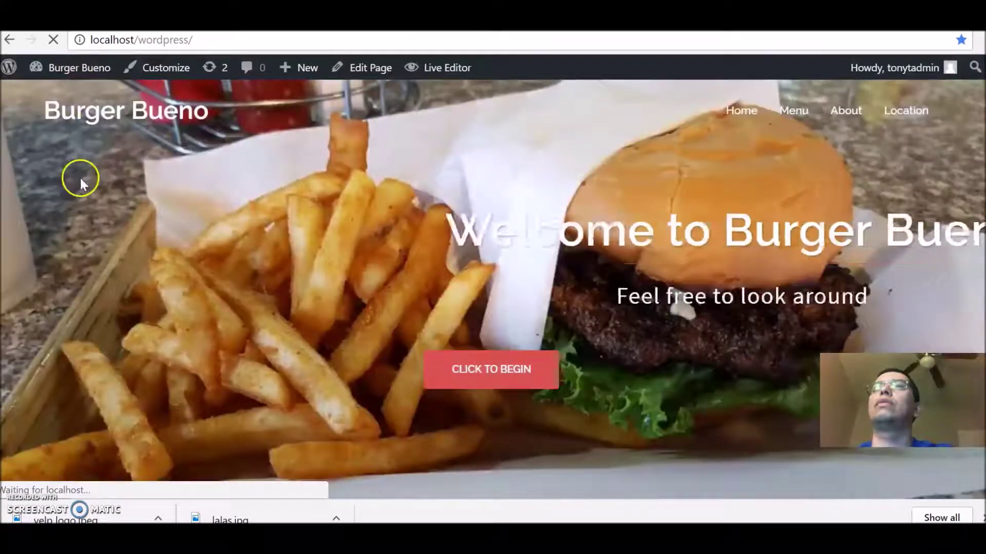
mouse_move(44, 69)
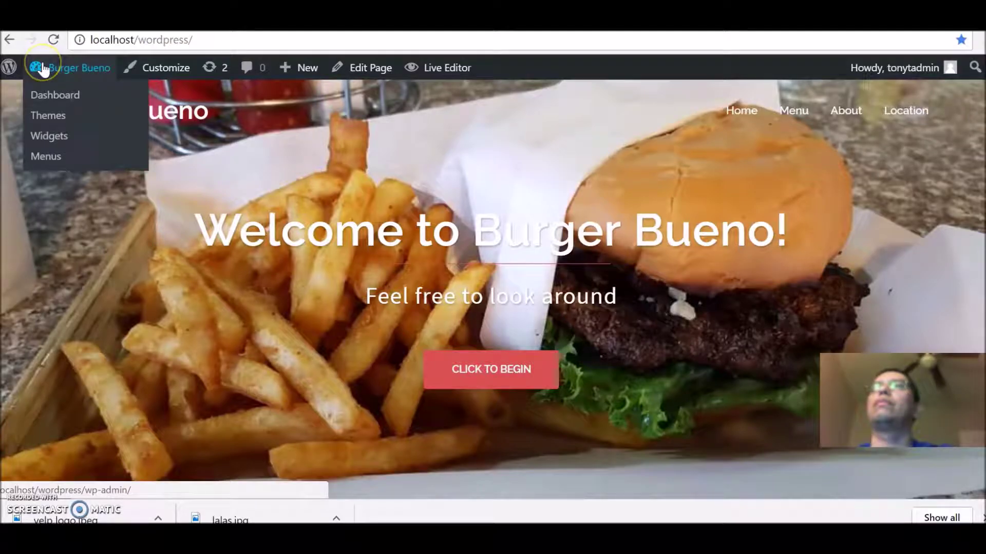
click(50, 96)
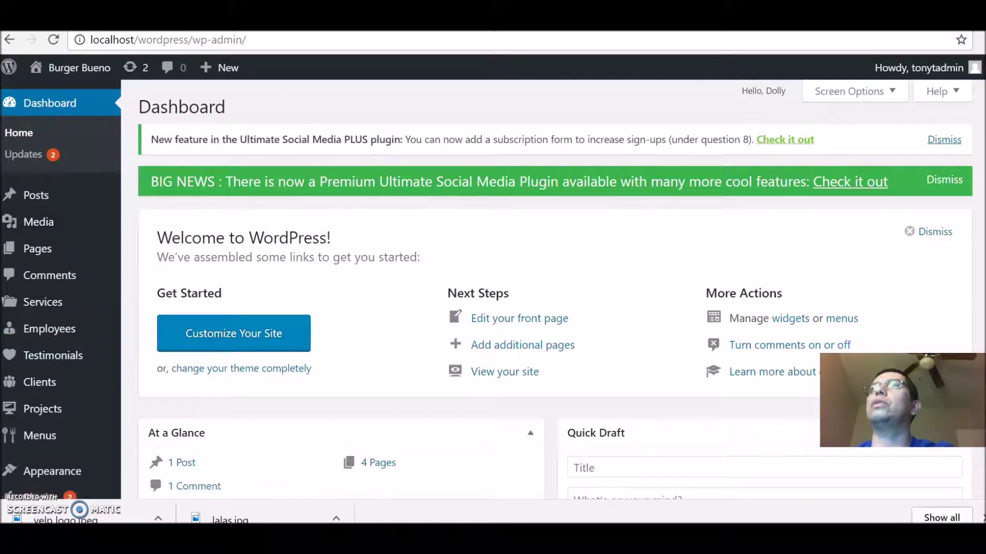
Step: Open the Settings > Business Hours Indicator page
scroll(555, 288, down, 5)
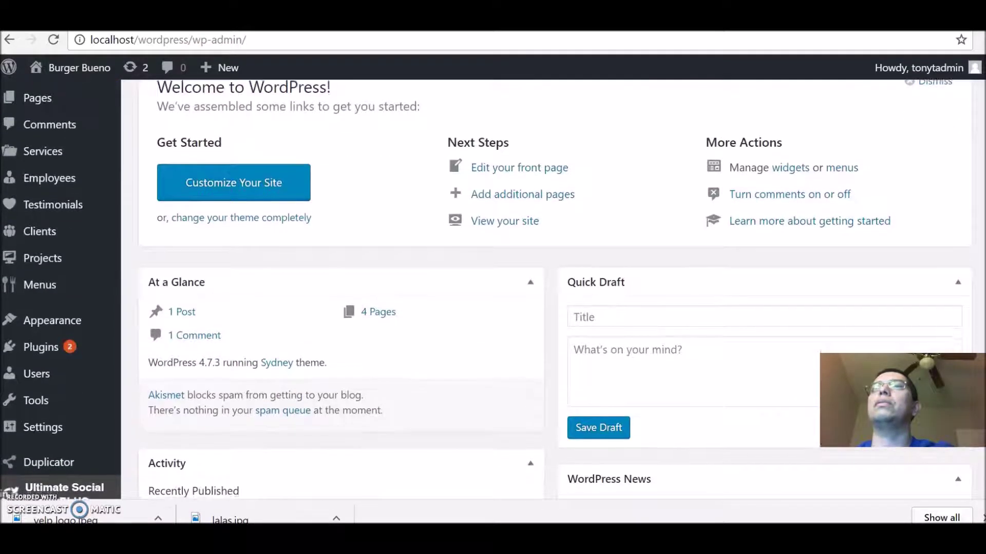
scroll(554, 287, down, 2)
scroll(555, 288, up, 1)
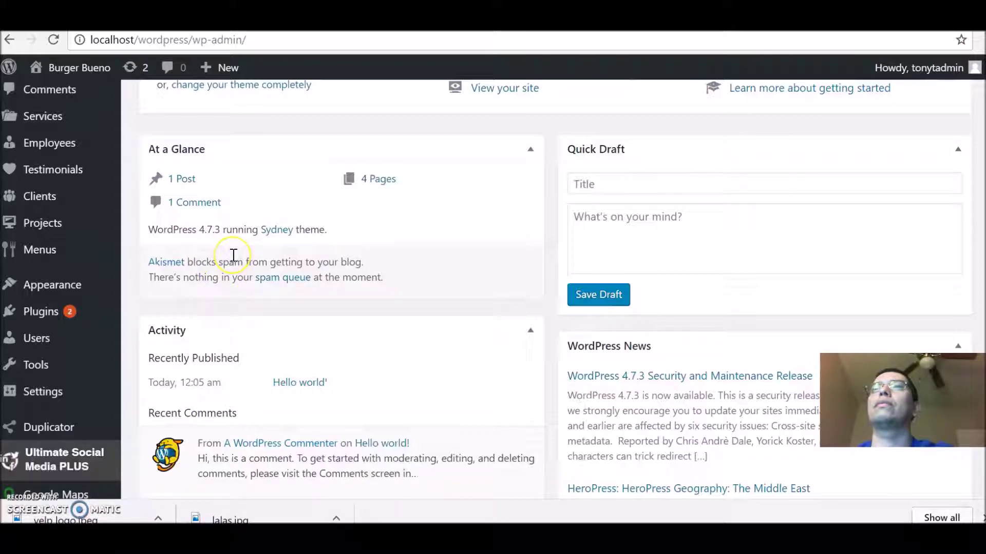
mouse_move(39, 385)
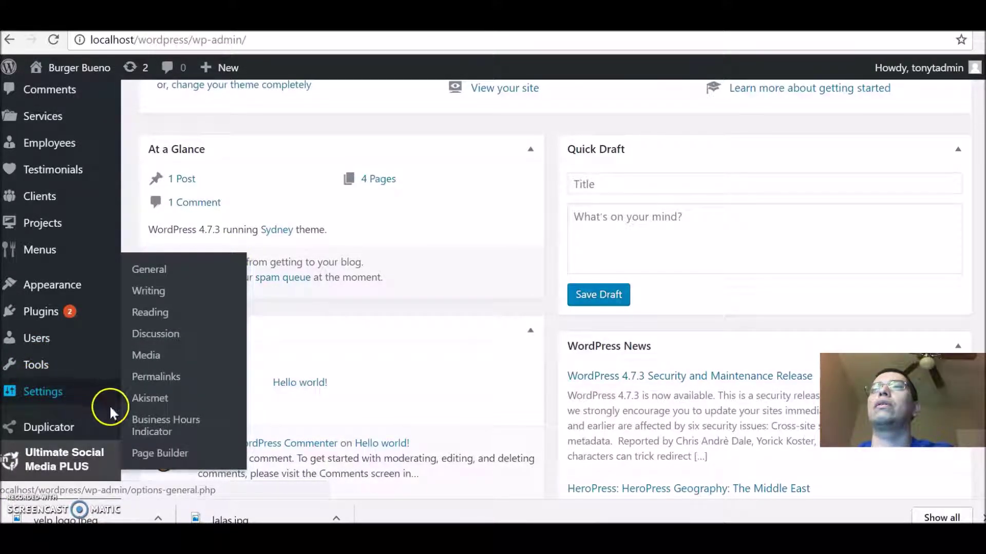
click(149, 417)
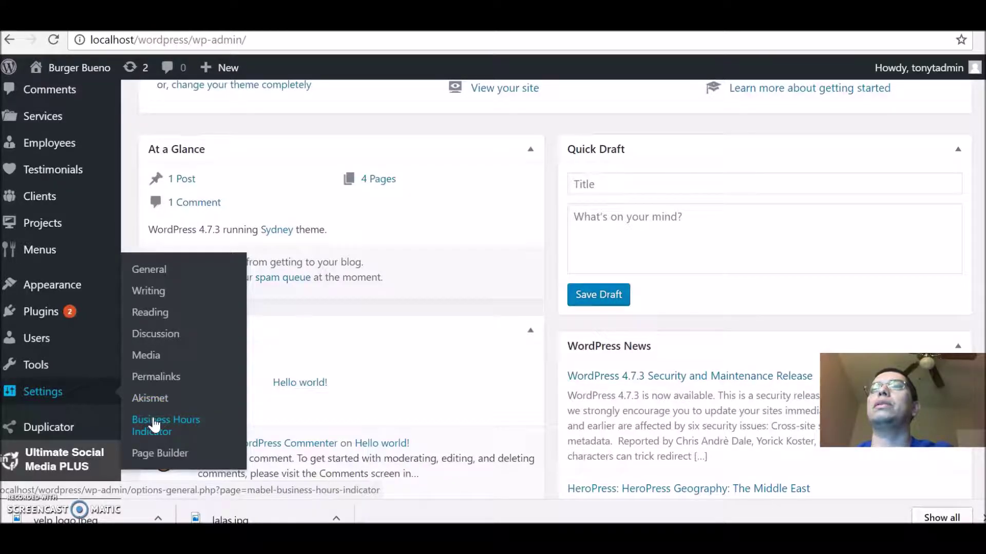
click(154, 421)
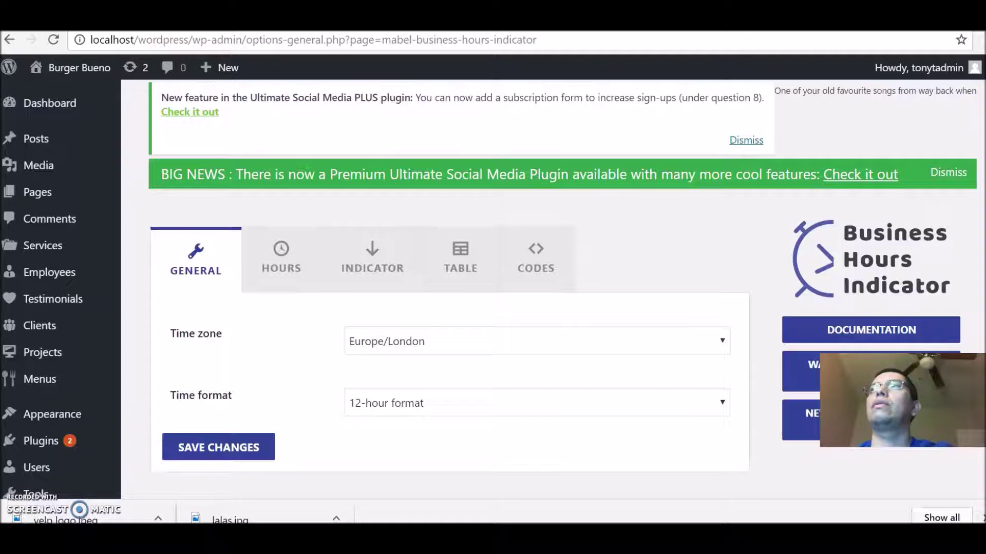
Step: Change the plugin time zone to America/Chicago and switch to the Hours section
scroll(493, 288, down, 5)
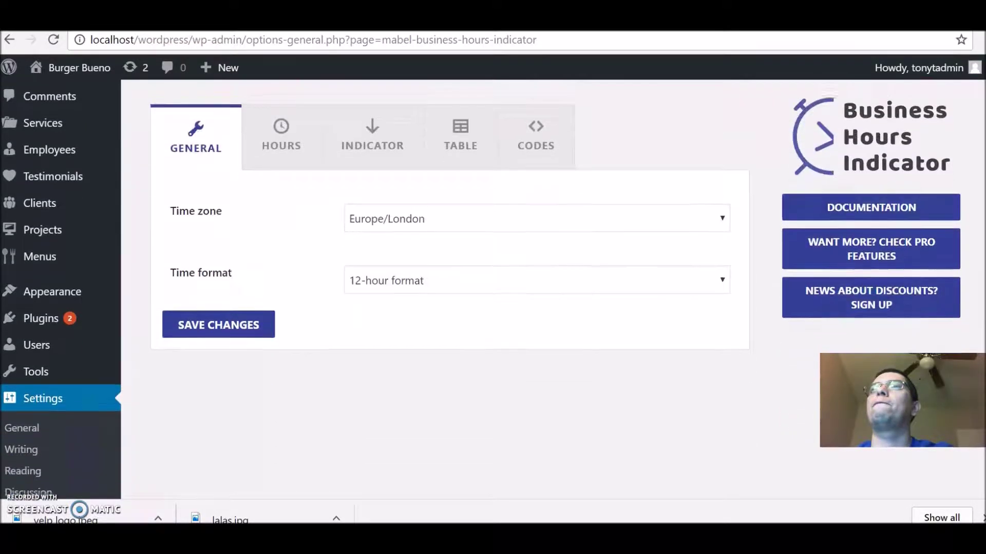
scroll(463, 245, up, 3)
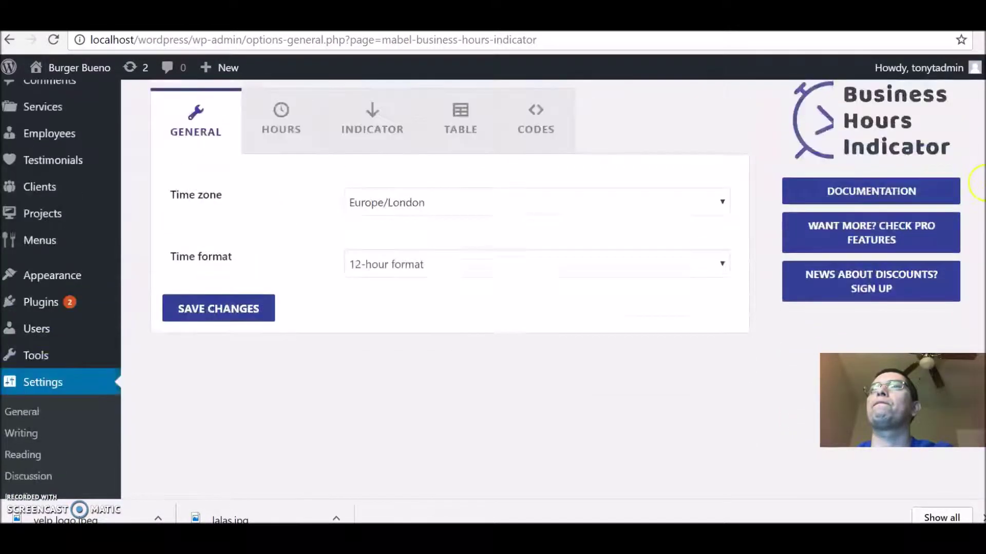
click(464, 246)
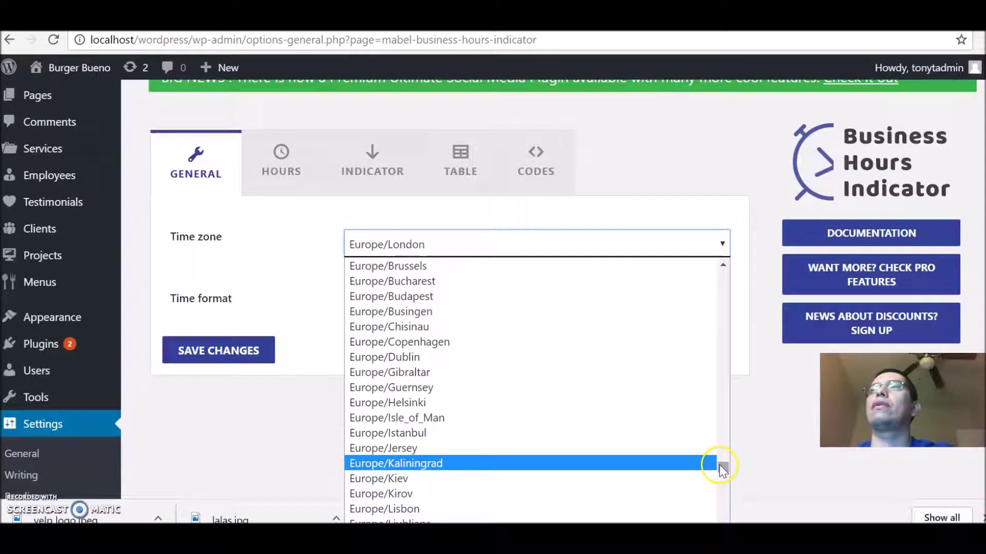
drag(722, 465, 711, 371)
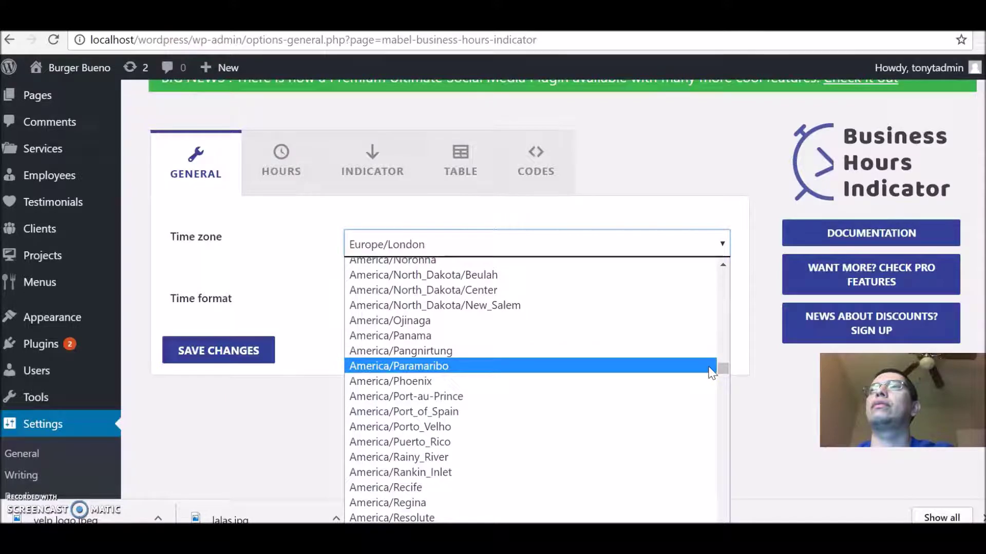
click(720, 265)
click(720, 266)
click(719, 266)
click(720, 266)
click(720, 266)
click(720, 267)
click(719, 266)
click(720, 266)
click(720, 267)
click(720, 267)
click(720, 265)
click(719, 266)
click(720, 266)
click(720, 266)
click(719, 266)
click(720, 267)
click(720, 266)
click(719, 266)
click(719, 267)
click(719, 266)
click(720, 267)
click(719, 267)
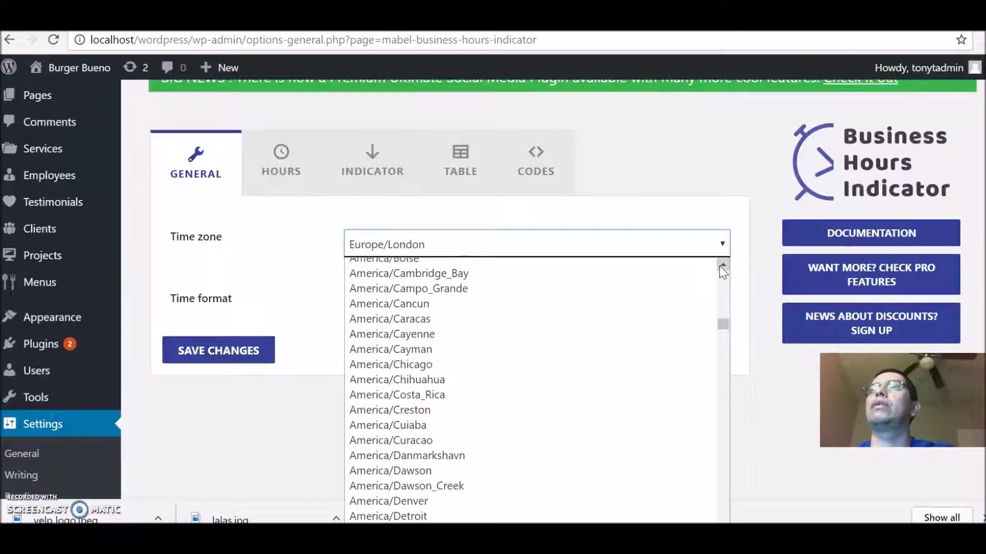
click(405, 365)
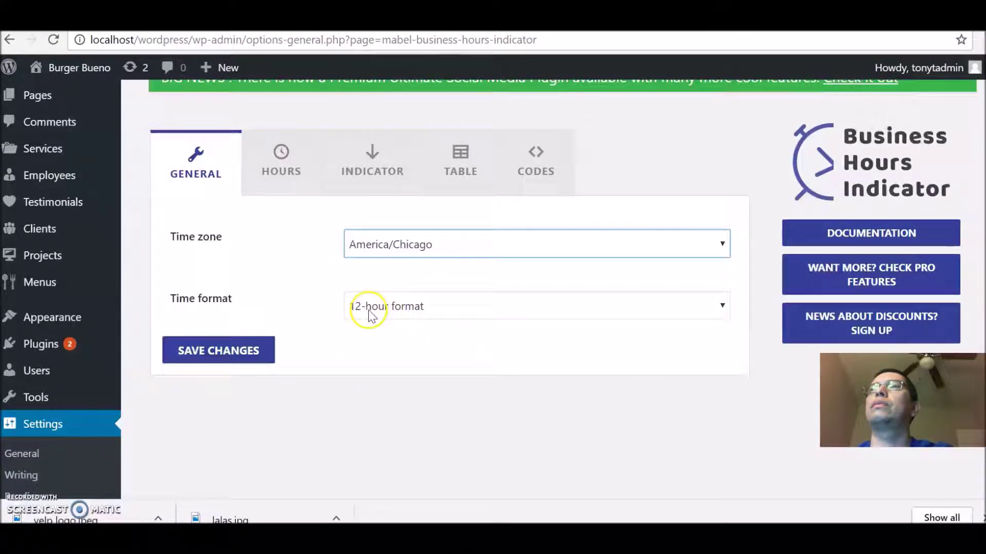
click(301, 165)
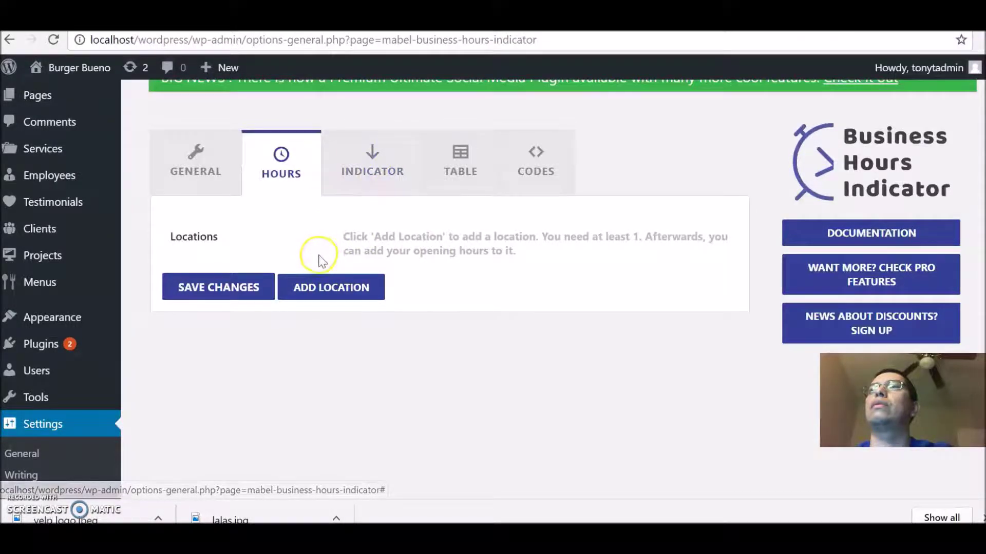
click(451, 173)
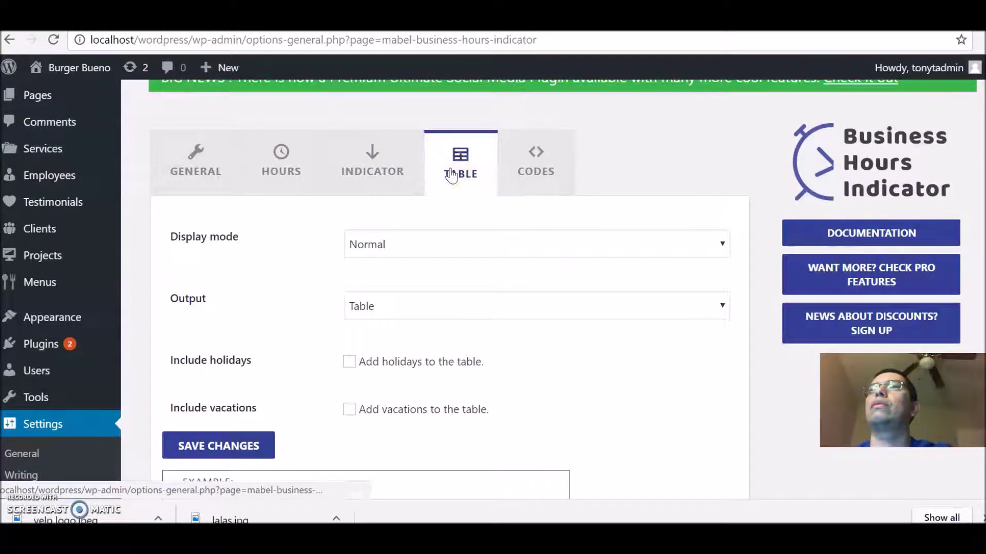
click(523, 248)
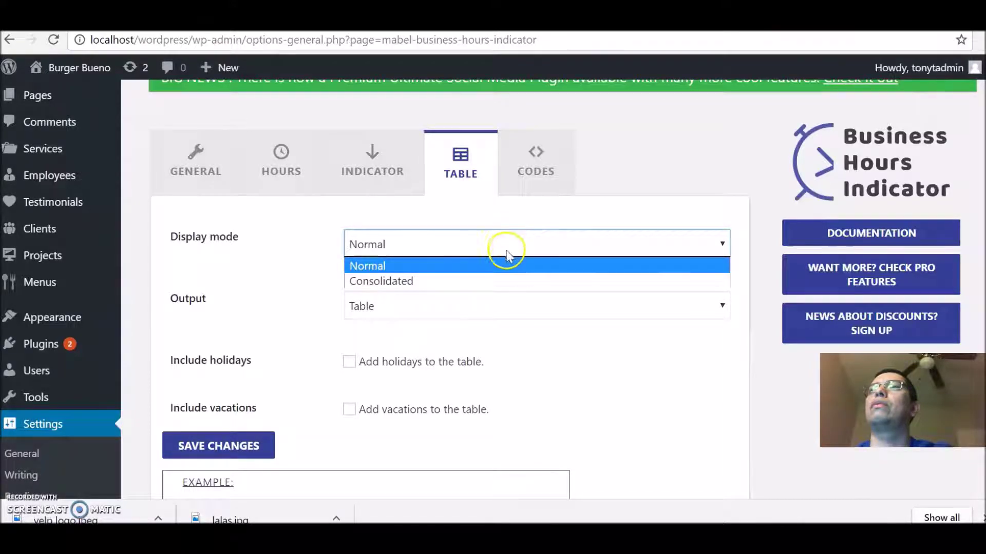
click(485, 259)
click(484, 307)
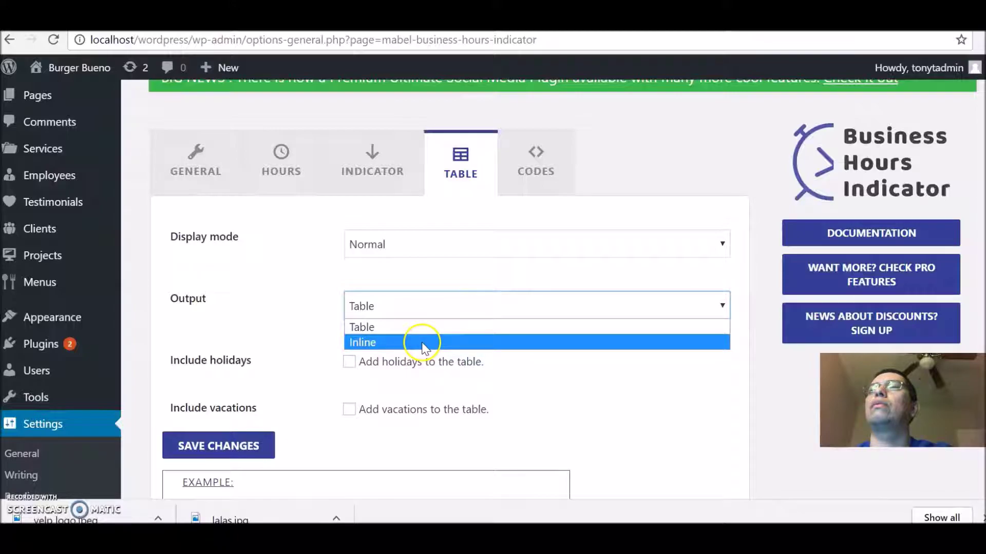
click(434, 333)
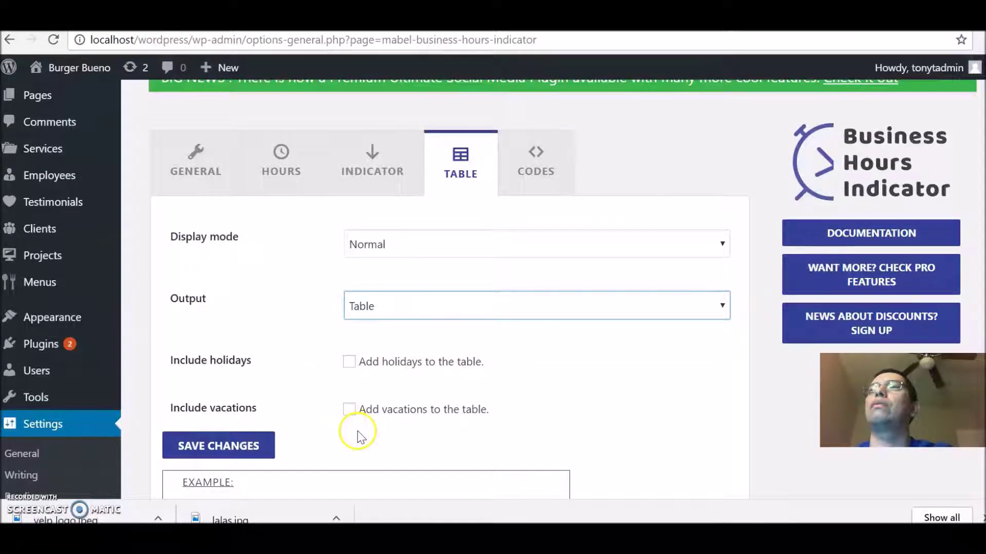
scroll(493, 287, down, 4)
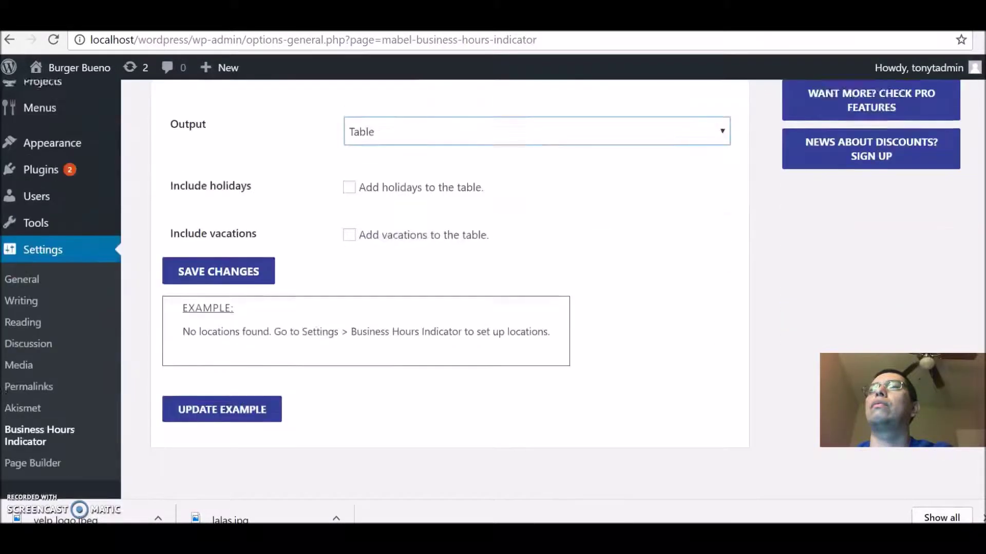
scroll(493, 287, up, 3)
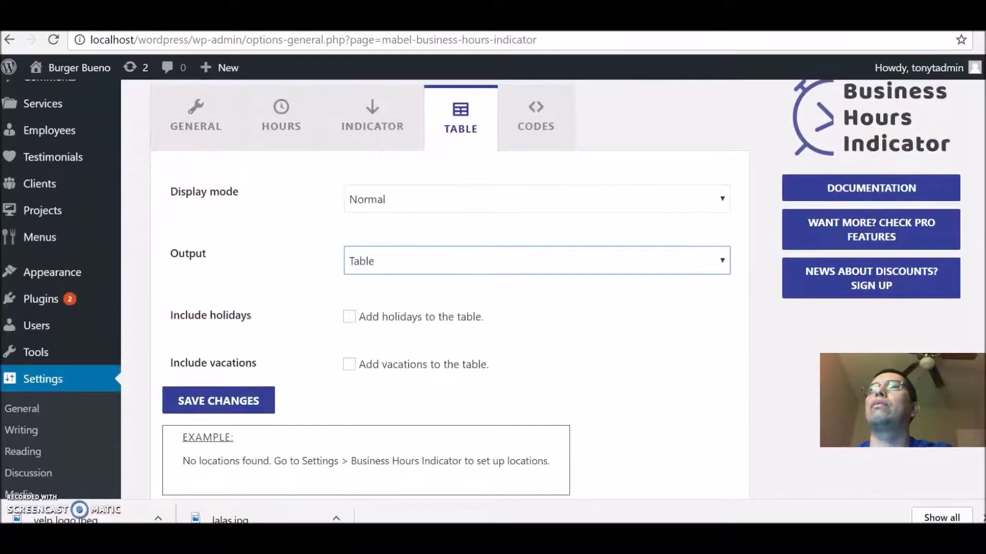
click(303, 104)
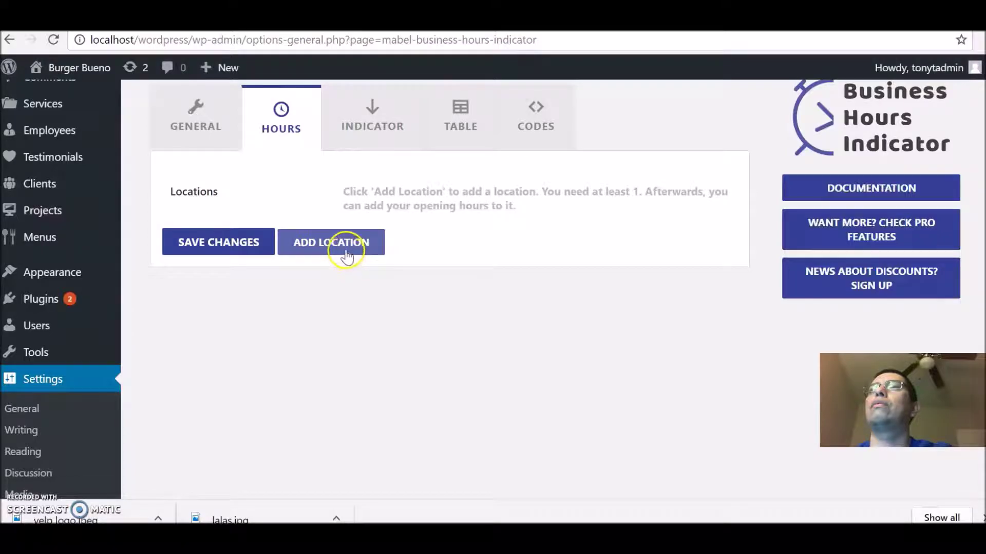
Step: Add a location named Burger Bueno and bring up its weekly hours editor
click(341, 252)
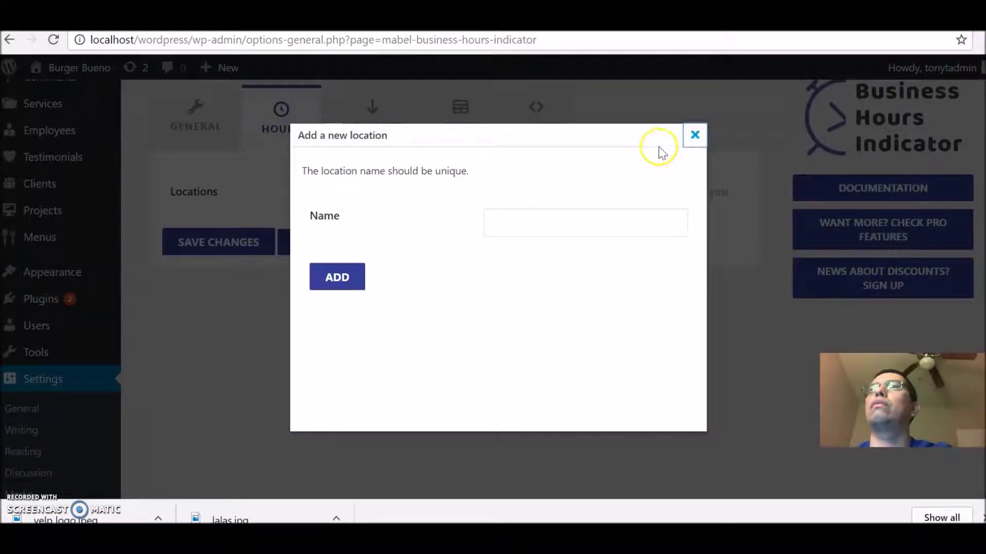
click(562, 222)
text(Burger Bueno)
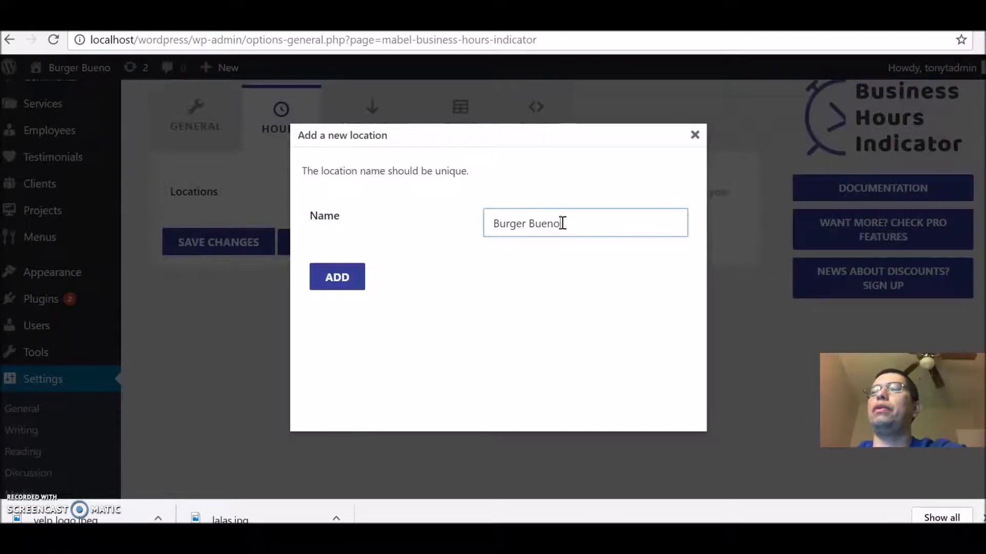
click(332, 279)
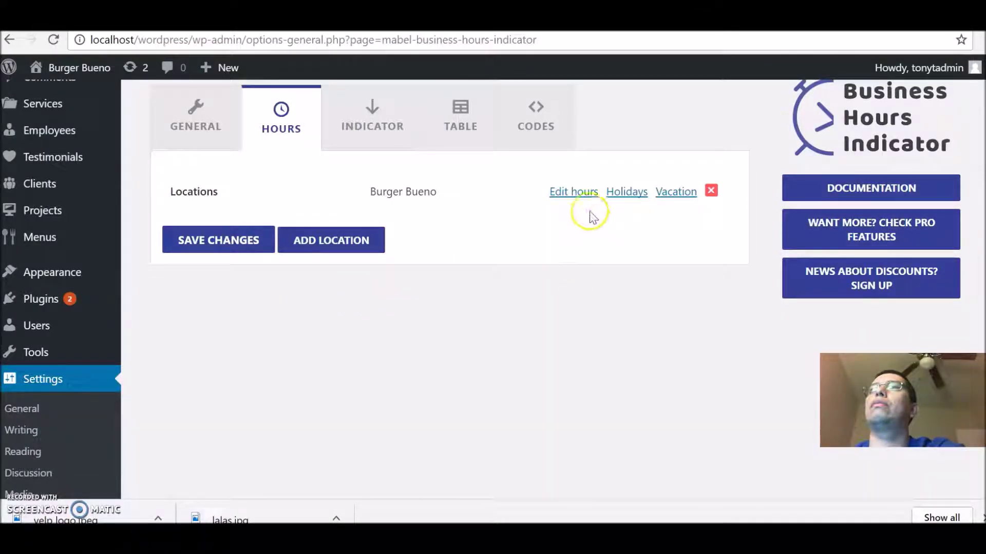
click(579, 196)
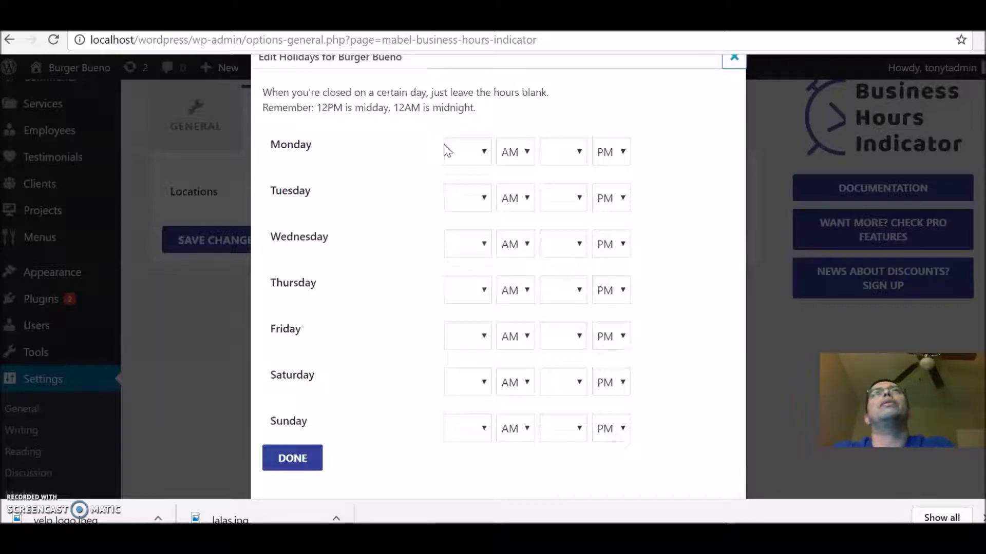
Step: Set Monday and Tuesday hours to 11:00 AM–9:00 PM
click(484, 150)
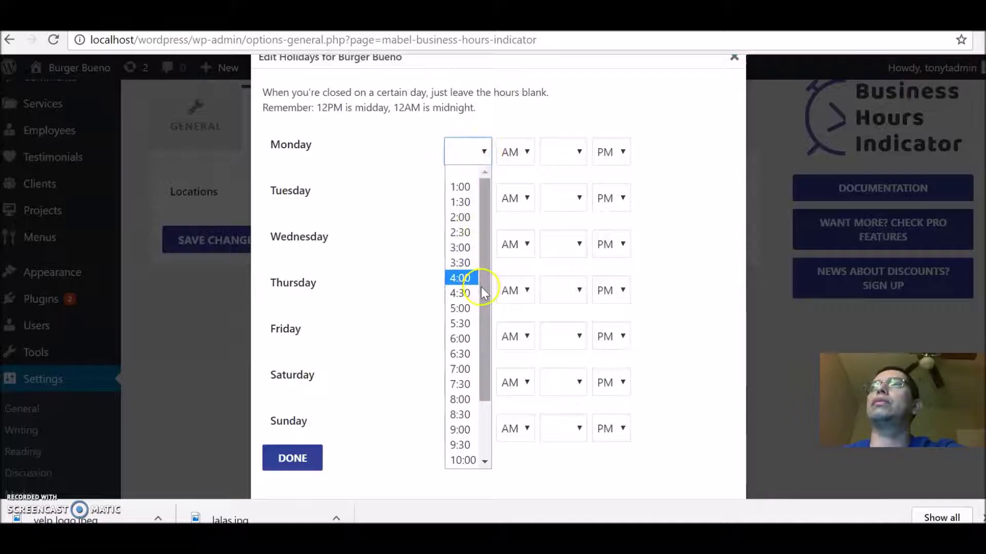
scroll(482, 429, down, 3)
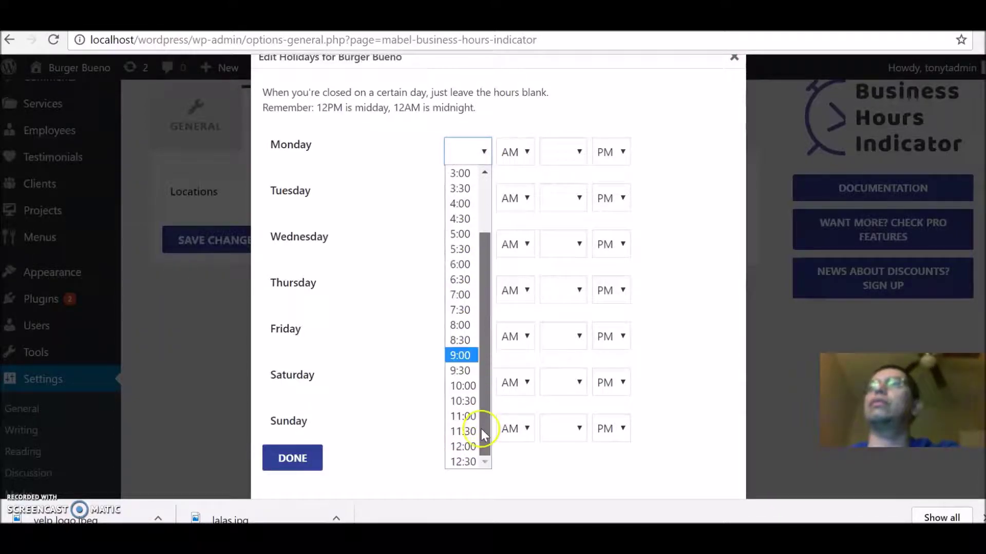
click(469, 415)
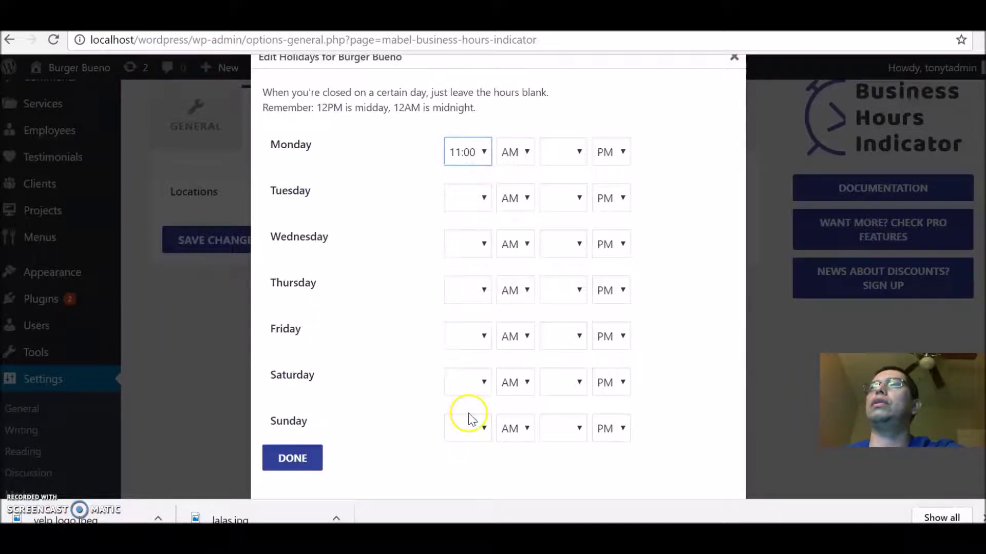
click(576, 157)
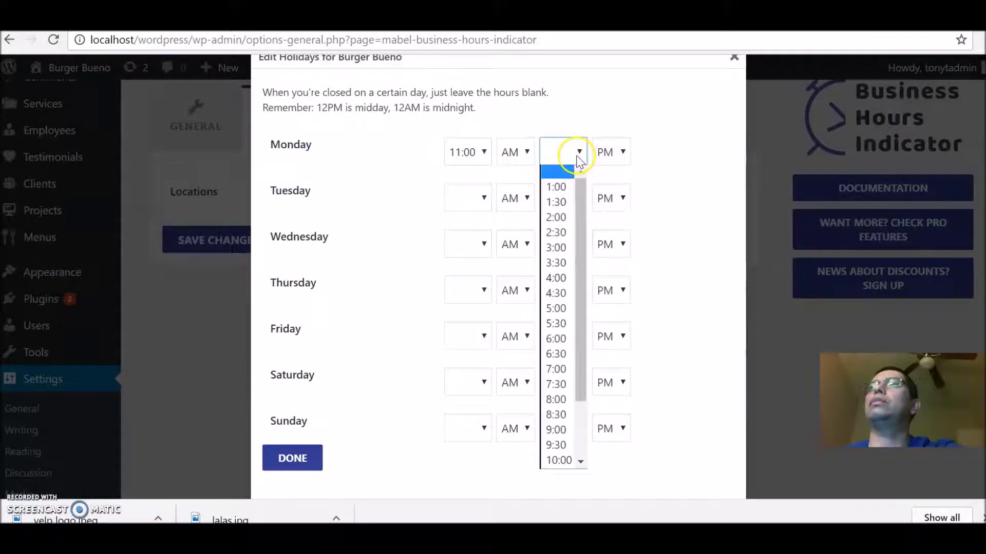
click(572, 427)
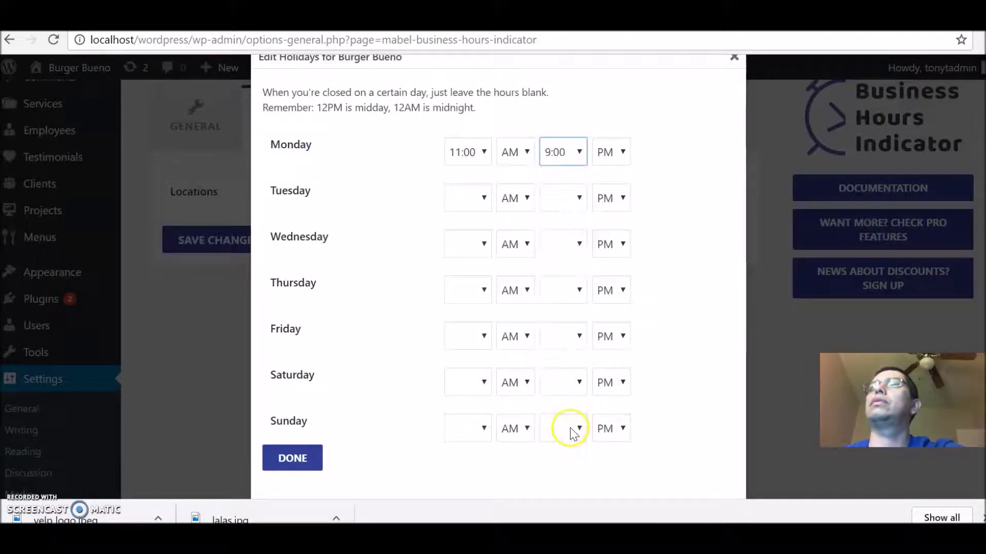
click(483, 198)
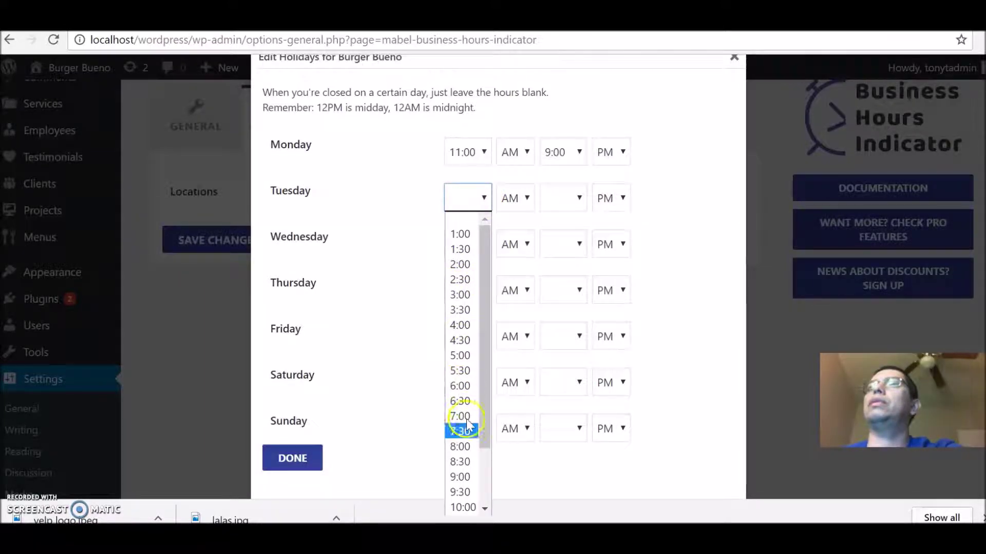
drag(482, 420, 483, 463)
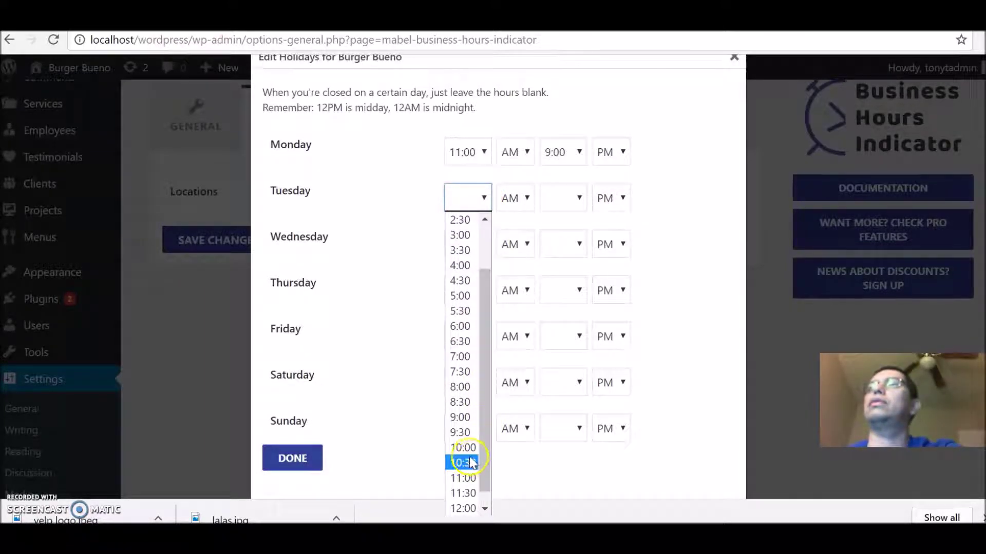
click(468, 479)
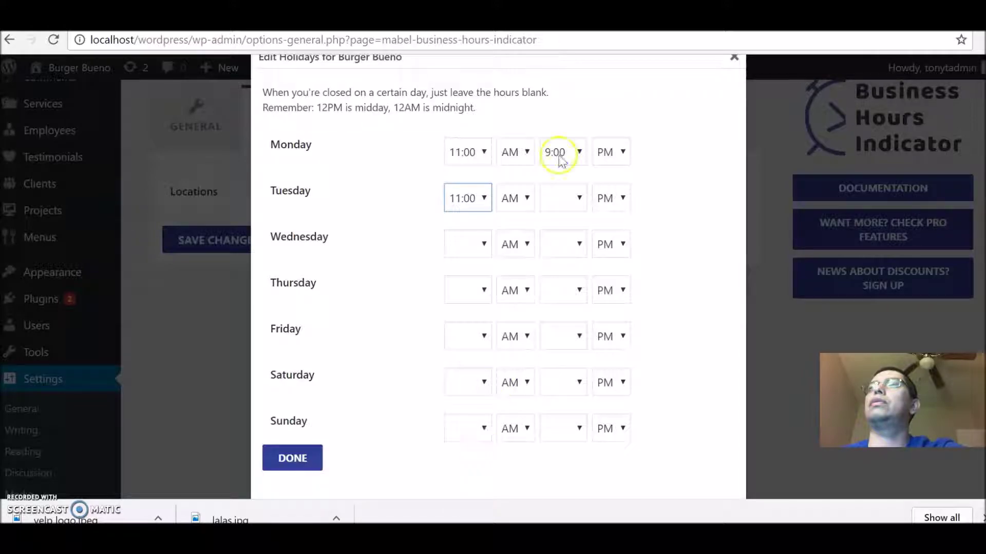
click(576, 202)
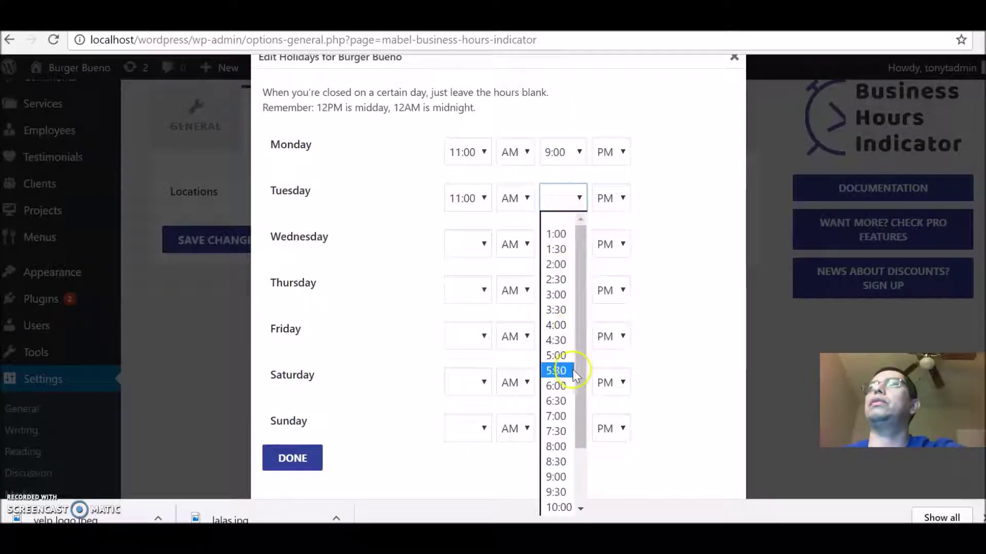
click(559, 477)
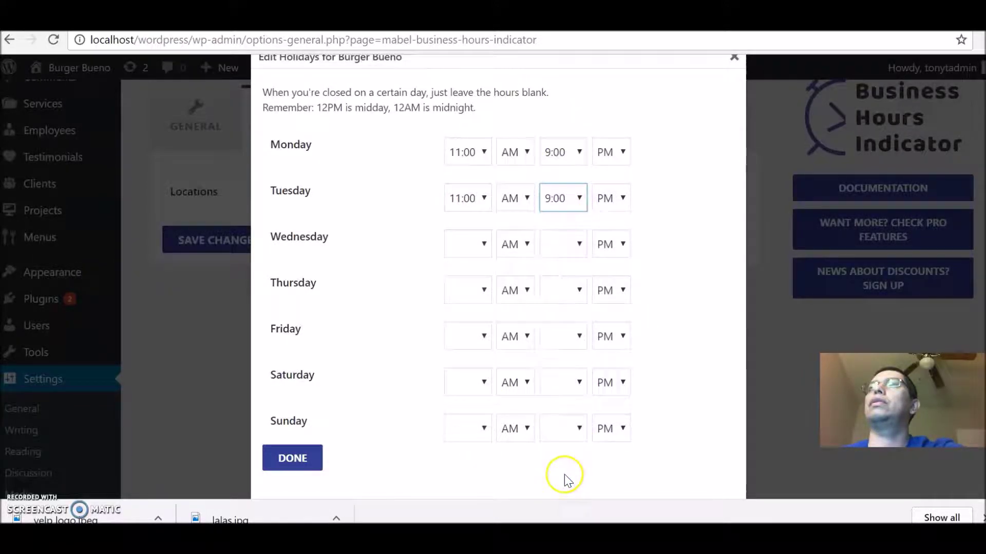
Step: Set Wednesday and Thursday hours to 11:00 AM–9:00 PM
click(467, 240)
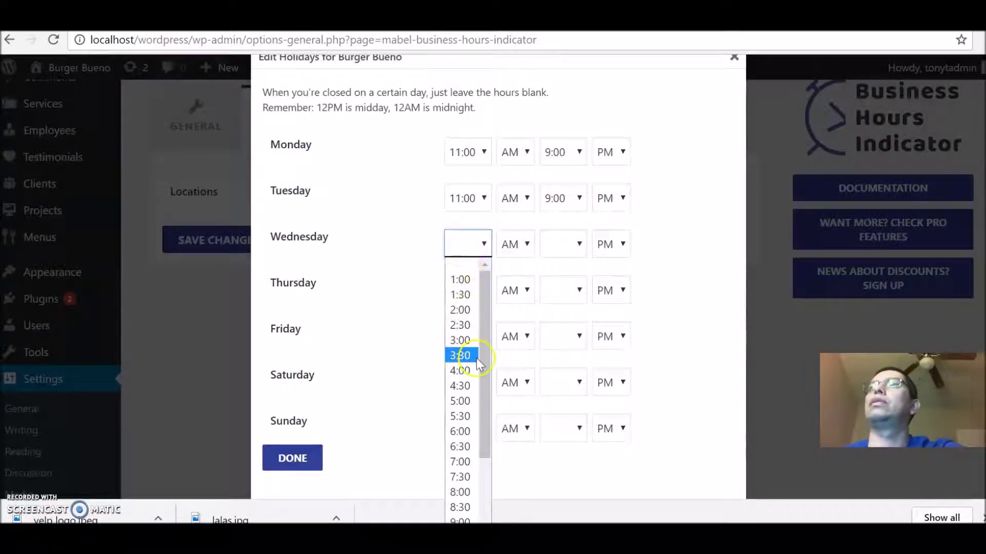
drag(487, 449, 492, 508)
click(473, 497)
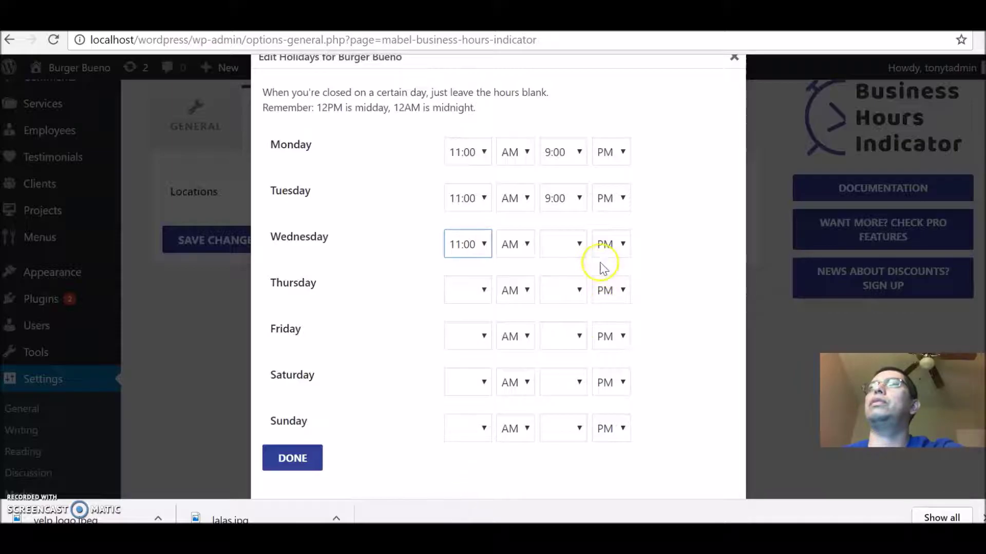
click(572, 253)
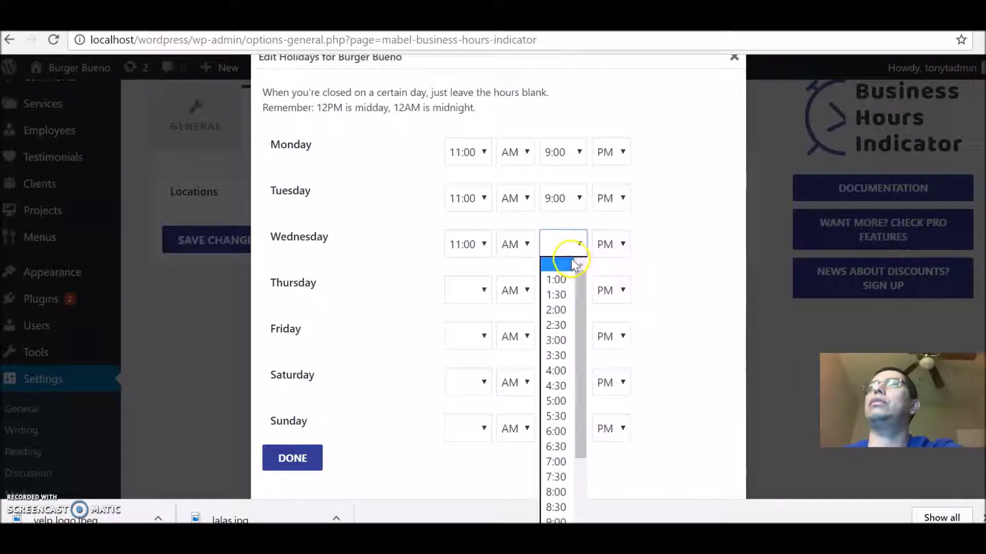
click(561, 520)
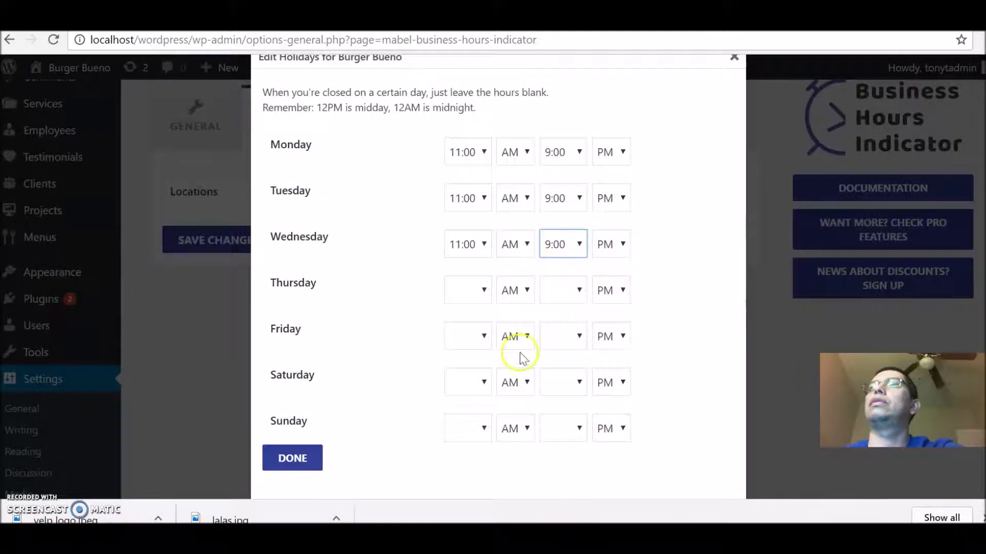
click(483, 291)
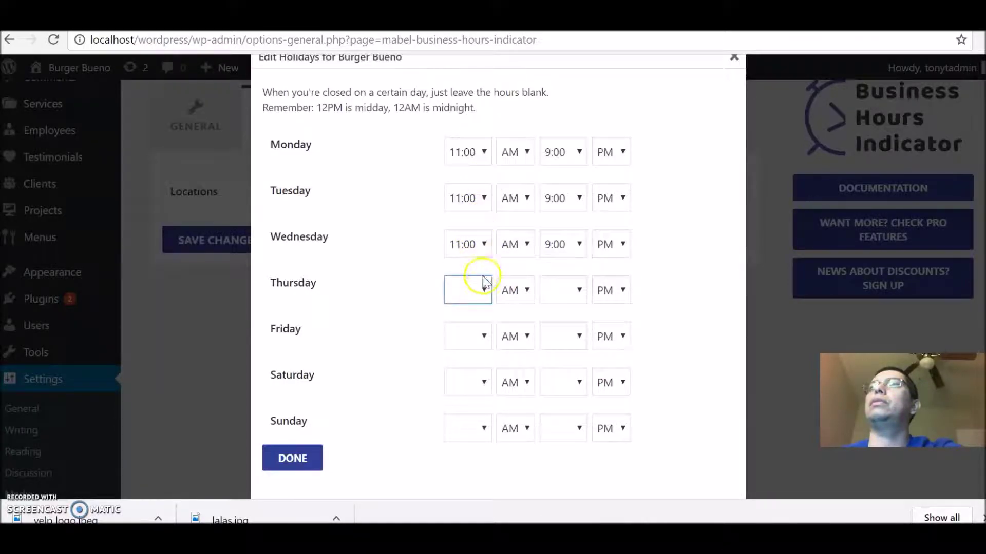
click(485, 296)
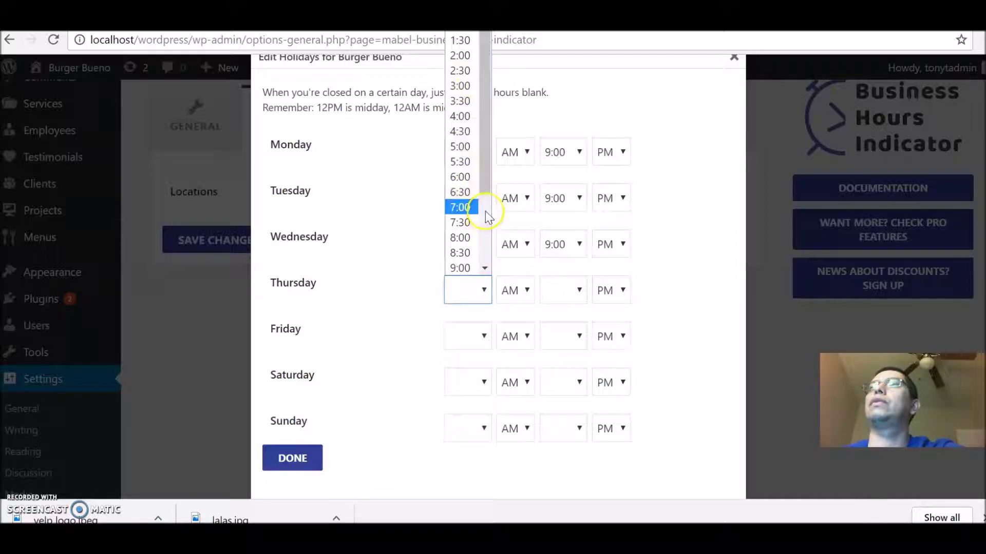
drag(488, 193, 465, 264)
click(464, 266)
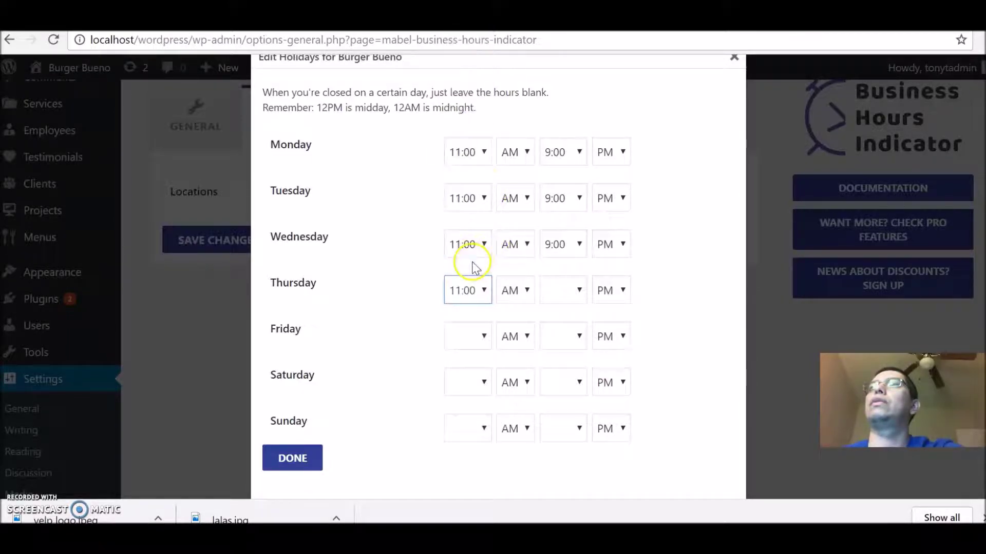
right_click(565, 307)
click(569, 295)
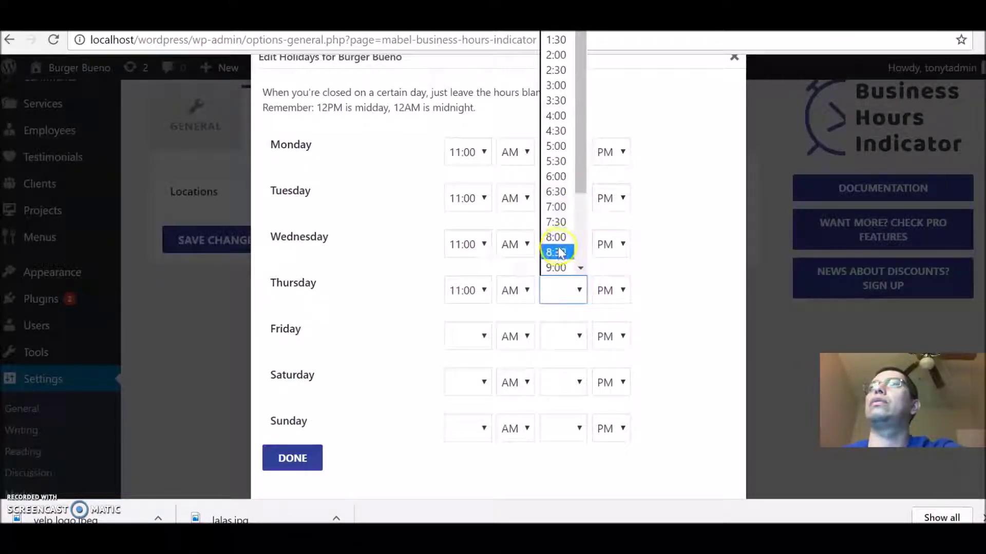
click(557, 266)
Step: Set Friday and Saturday to 11:00 AM–9:00 PM, leave Sunday blank, and finish editing
click(475, 335)
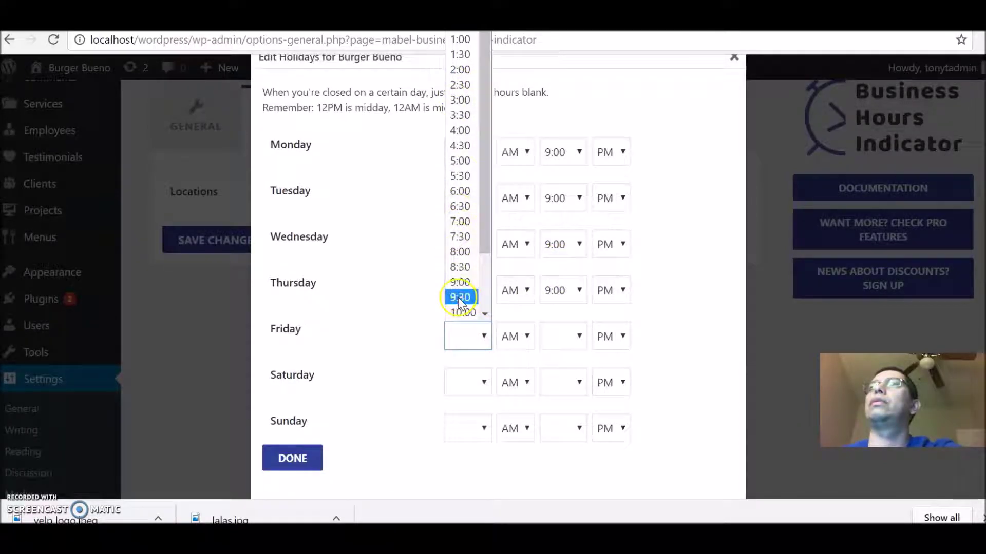
drag(492, 215, 467, 271)
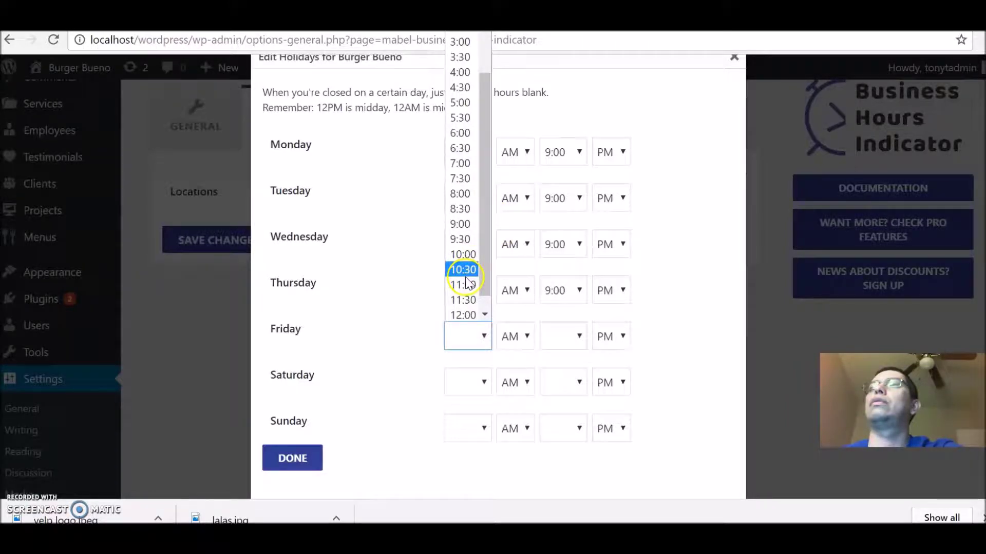
click(463, 285)
click(569, 346)
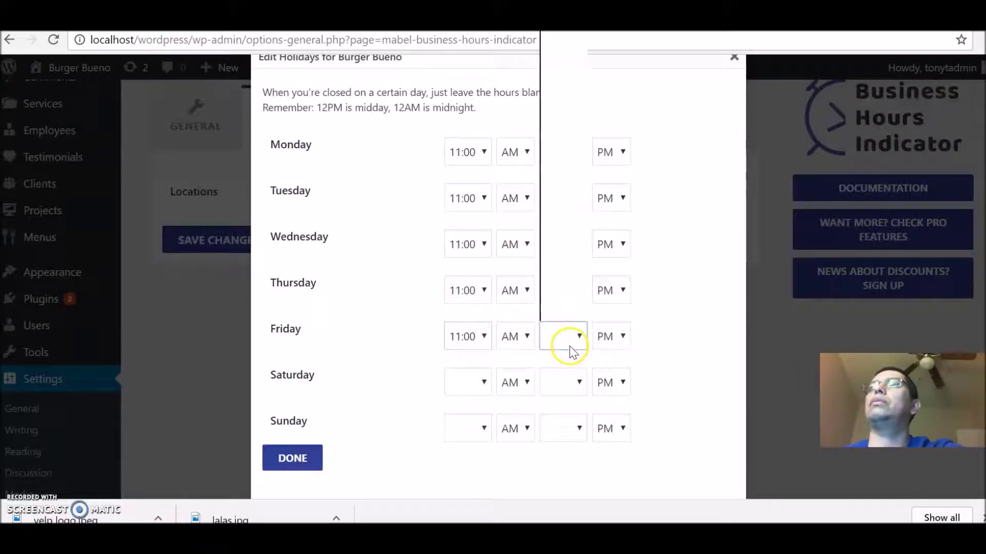
click(564, 282)
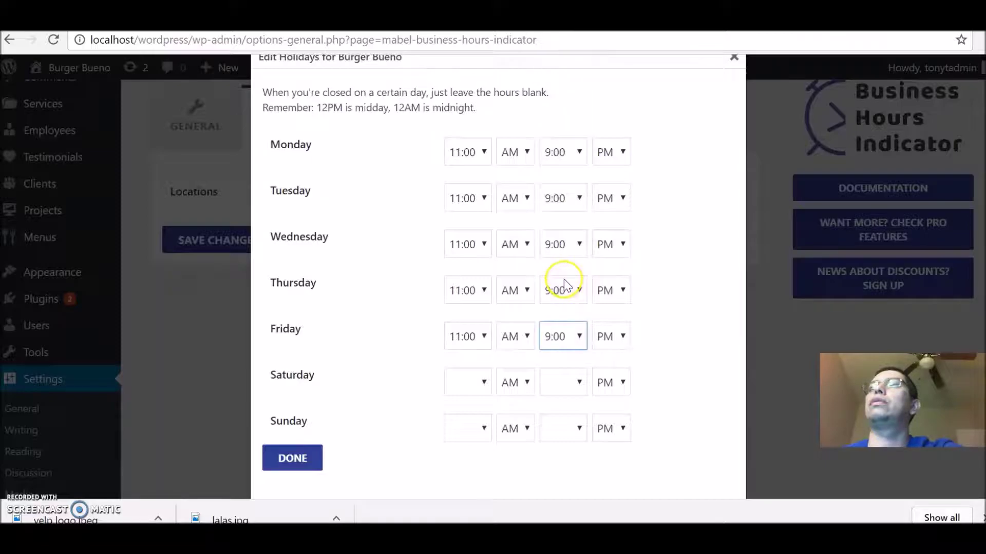
click(468, 378)
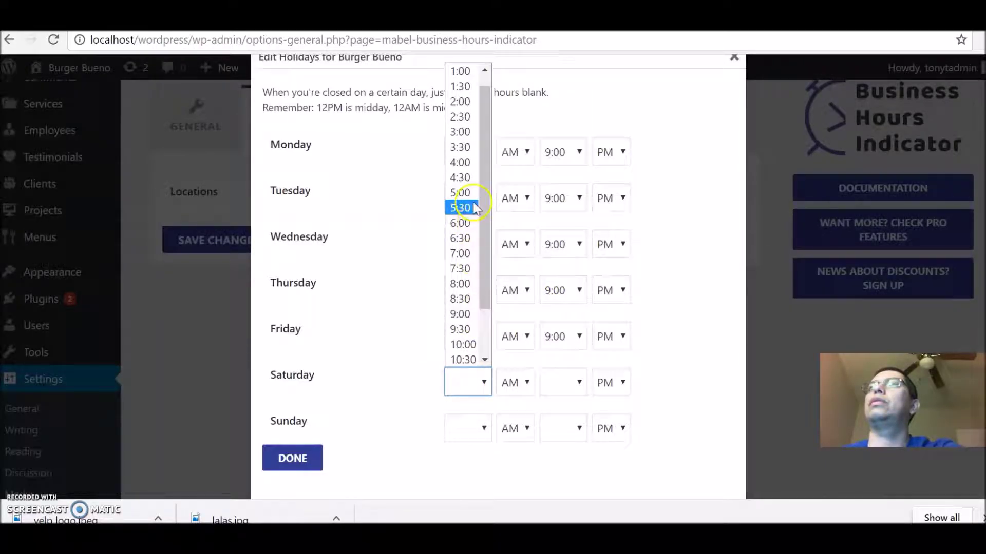
drag(482, 239, 483, 285)
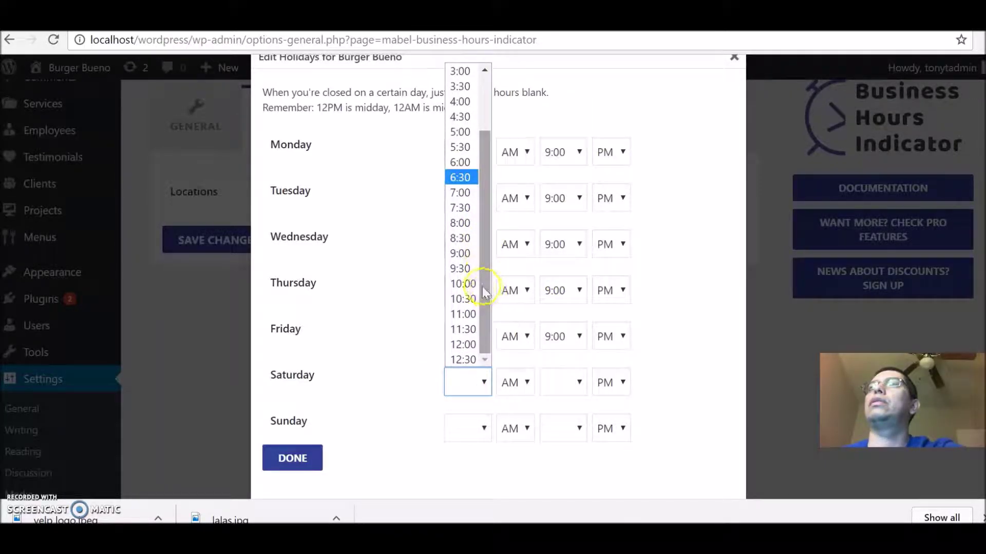
click(465, 310)
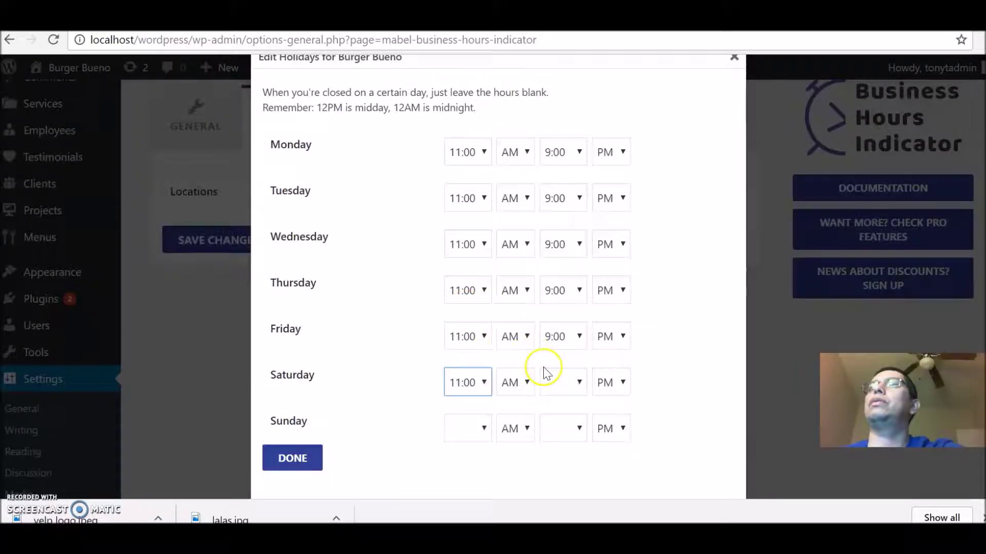
click(572, 379)
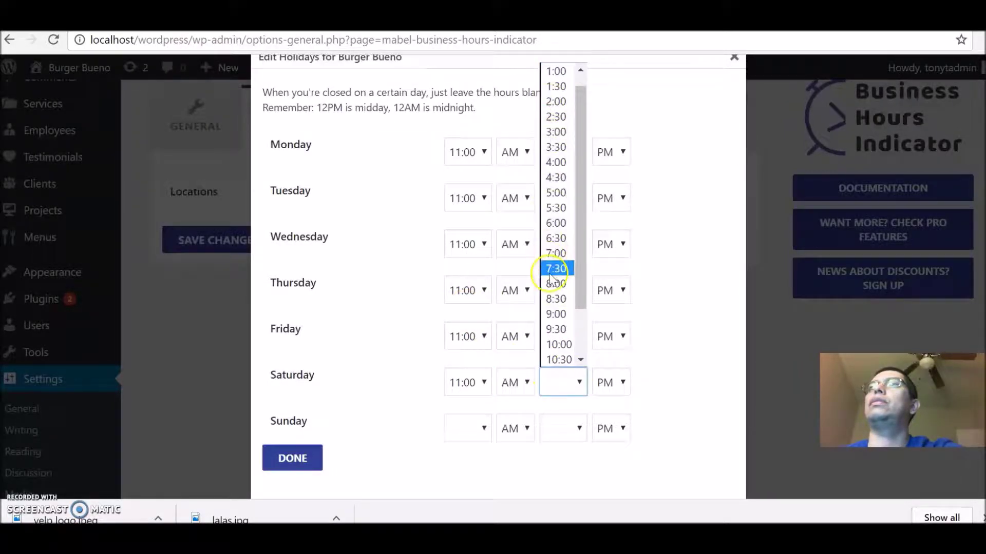
click(556, 316)
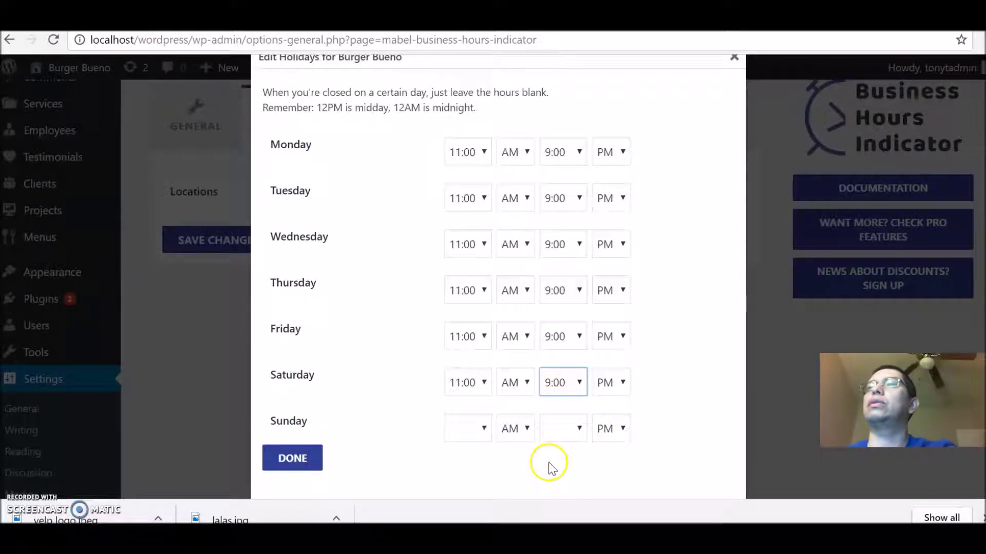
click(290, 460)
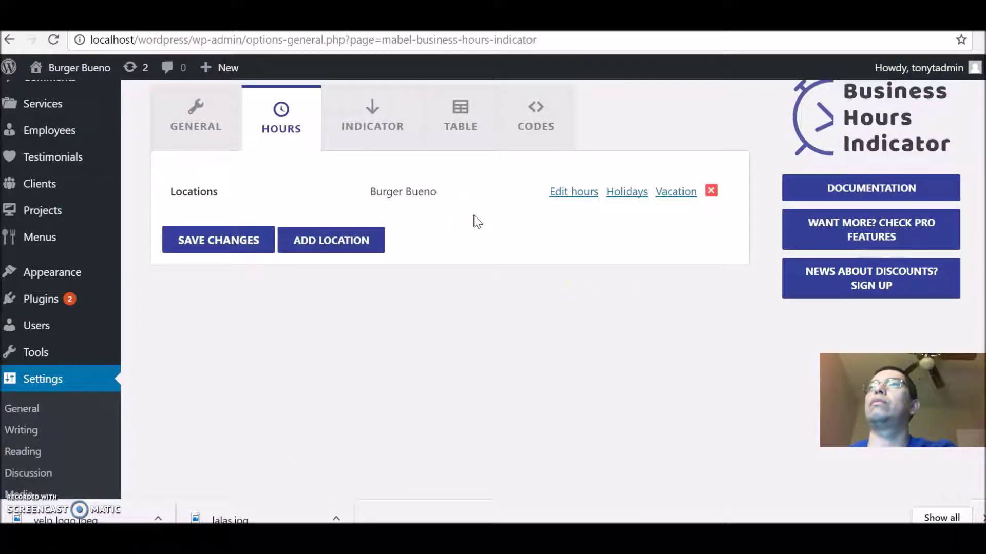
Step: Set the hours table output to Inline, keeping display mode at Normal
click(439, 137)
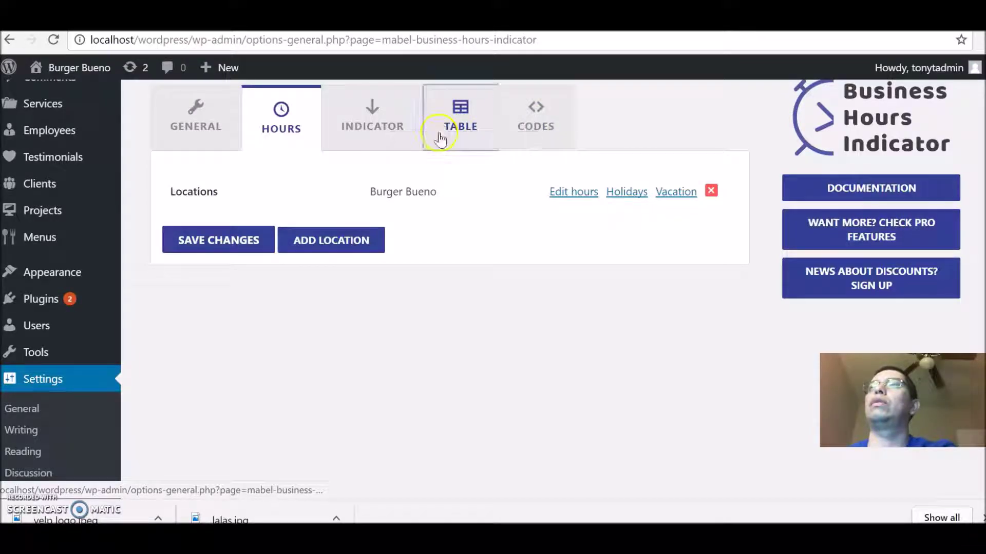
click(440, 263)
click(400, 302)
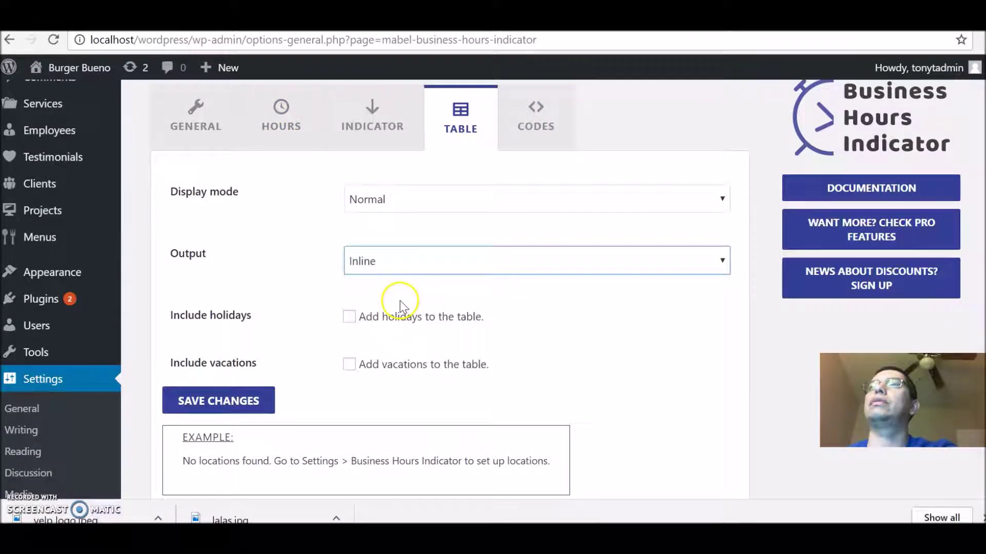
click(650, 203)
click(650, 202)
click(651, 201)
click(740, 357)
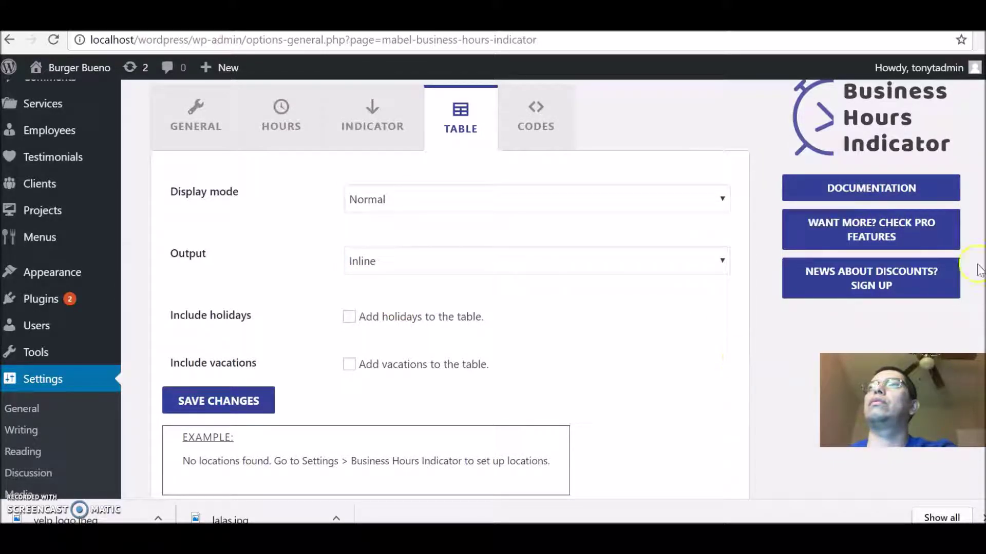
Step: Review the available shortcodes, then return to the General settings
scroll(449, 287, down, 3)
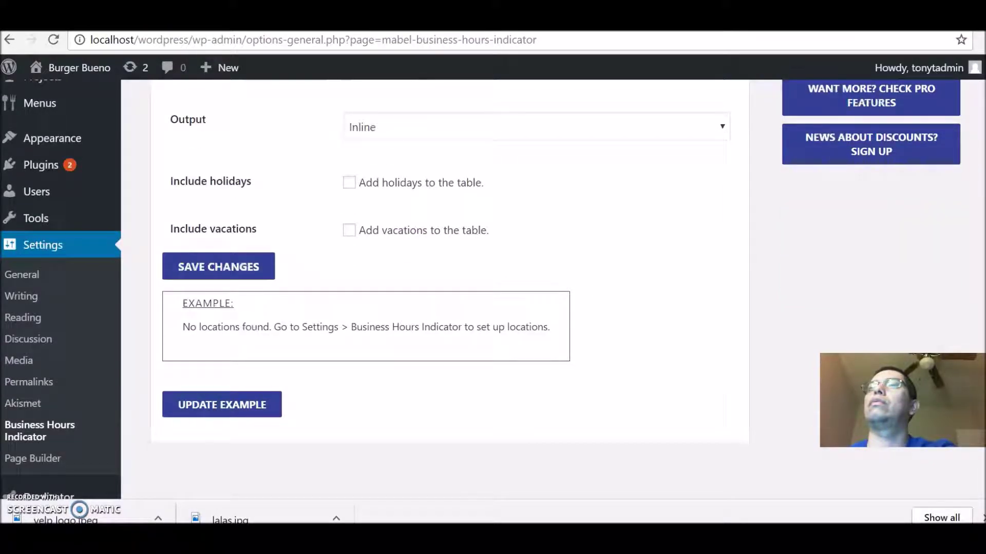
scroll(449, 288, up, 3)
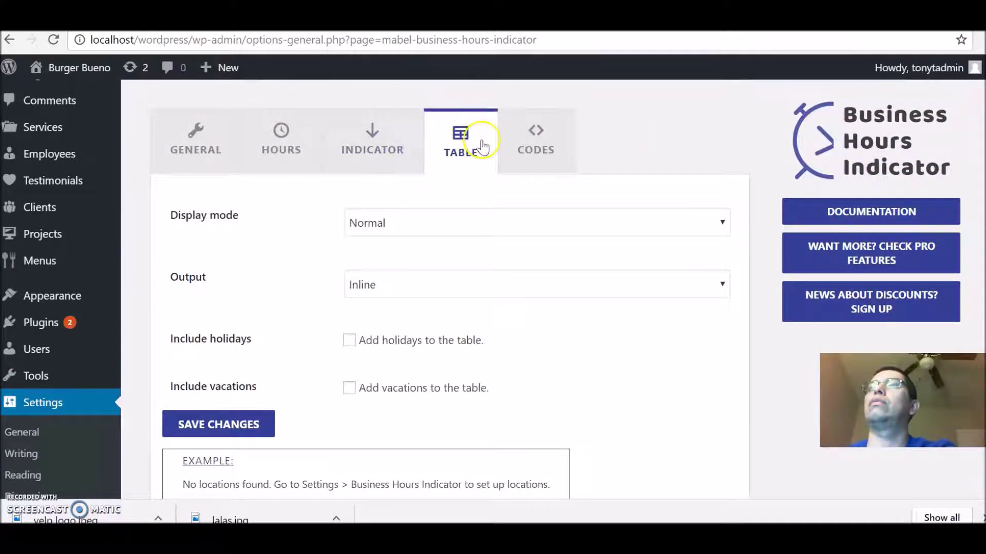
click(534, 164)
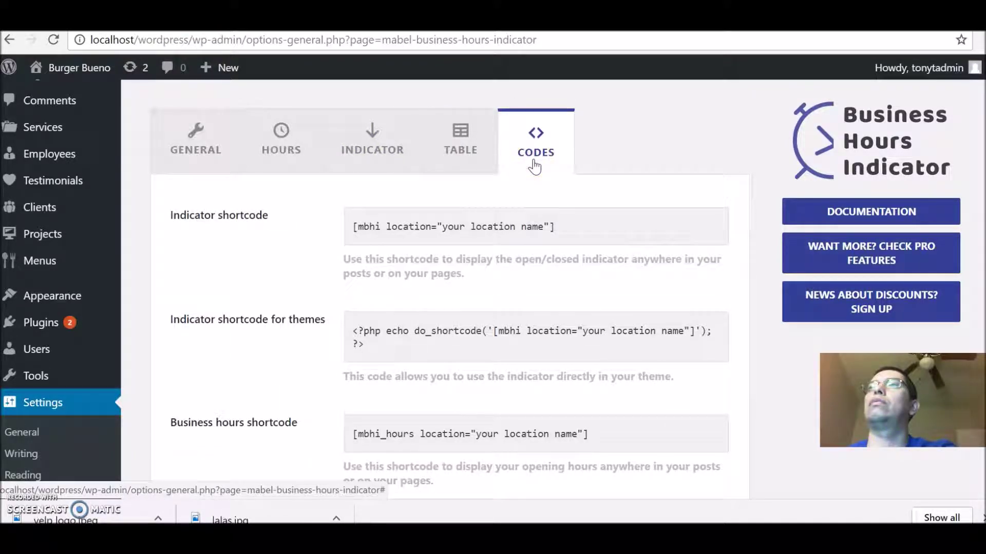
click(191, 139)
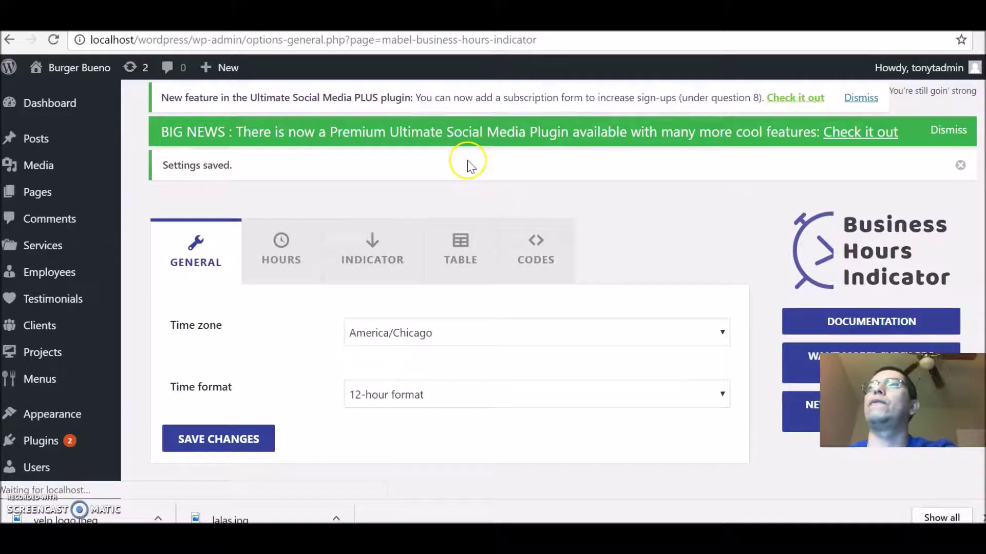
Step: Enable the opening/closing soon warning on the Indicator settings
click(295, 258)
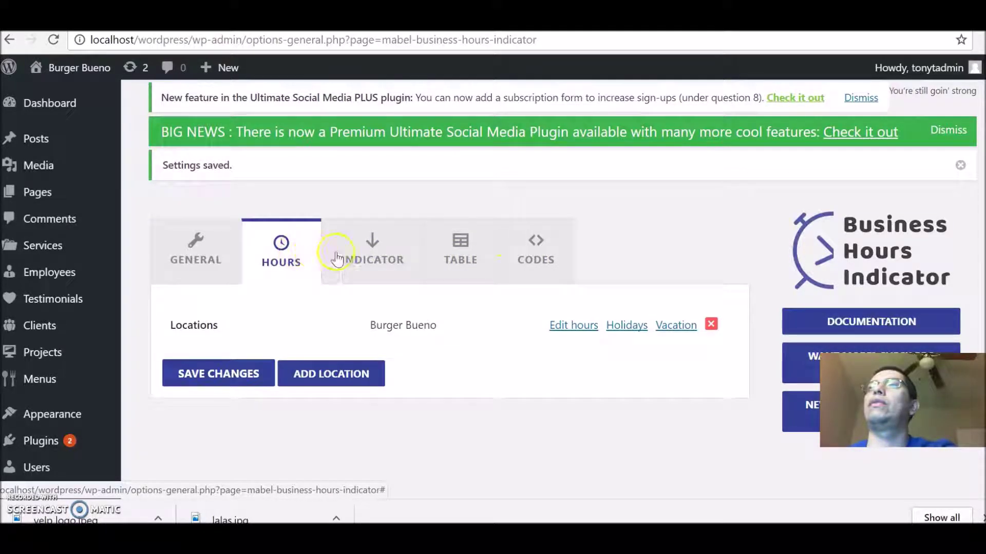
click(354, 259)
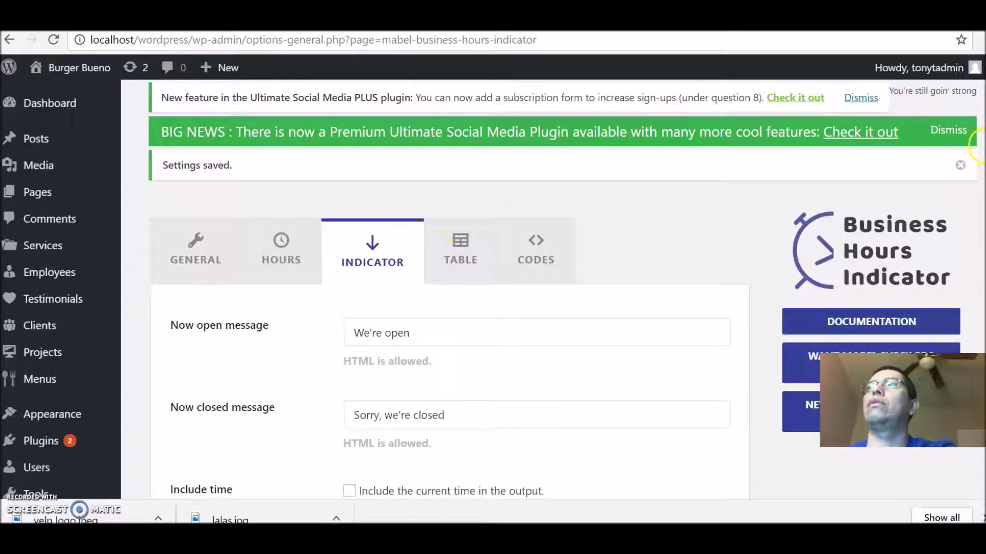
scroll(956, 255, down, 4)
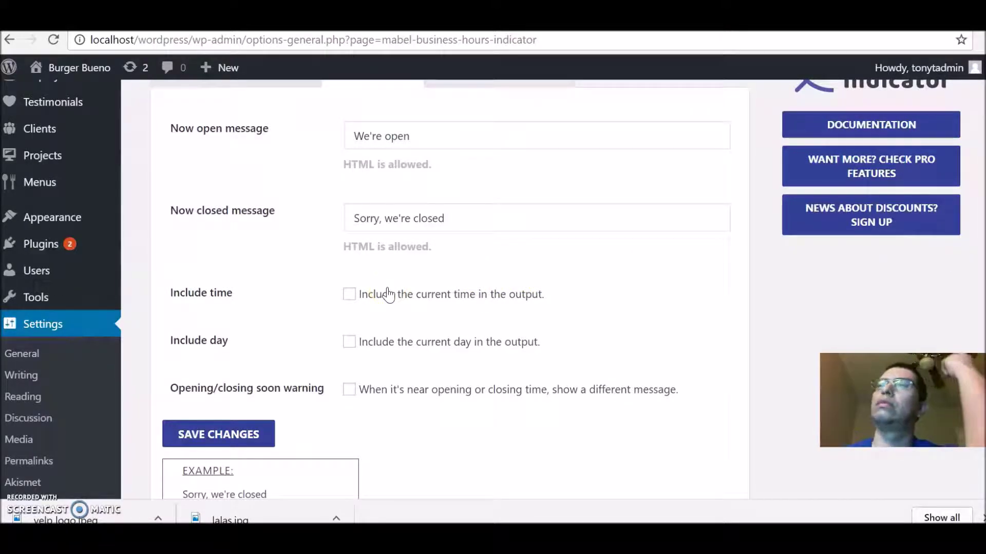
click(350, 393)
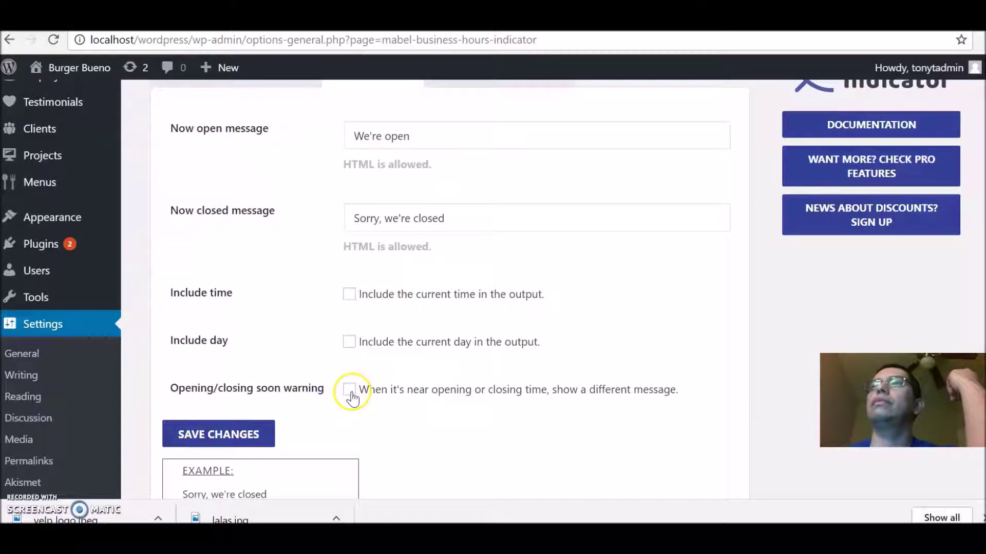
click(350, 390)
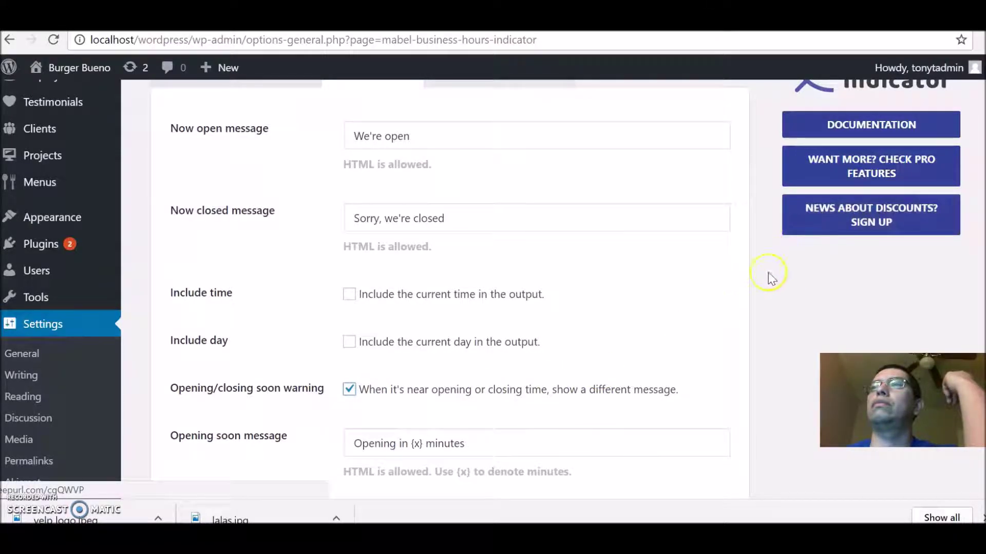
Step: Show the opening-soon message 30 minutes ahead, keep closing-soon at 45, and save
scroll(492, 287, down, 3)
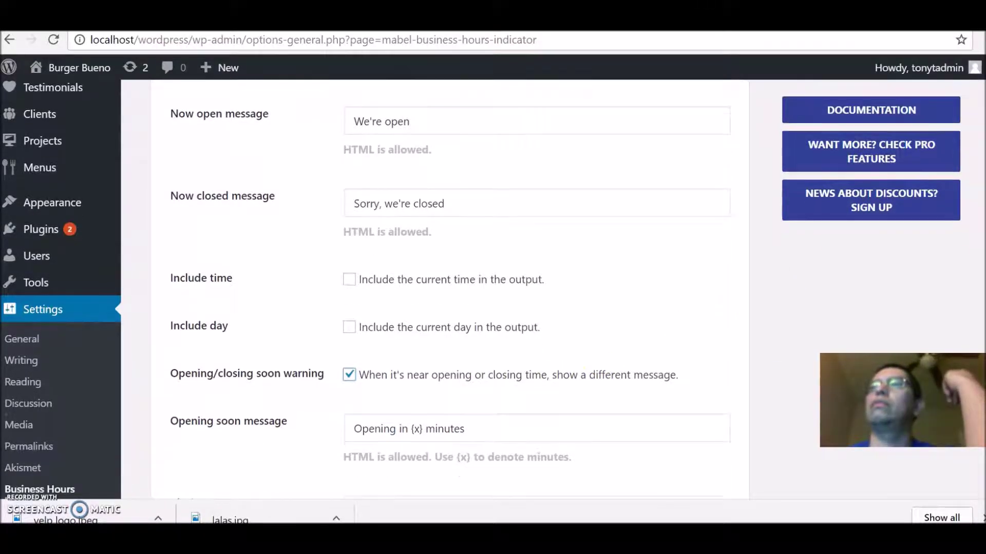
scroll(492, 287, down, 1)
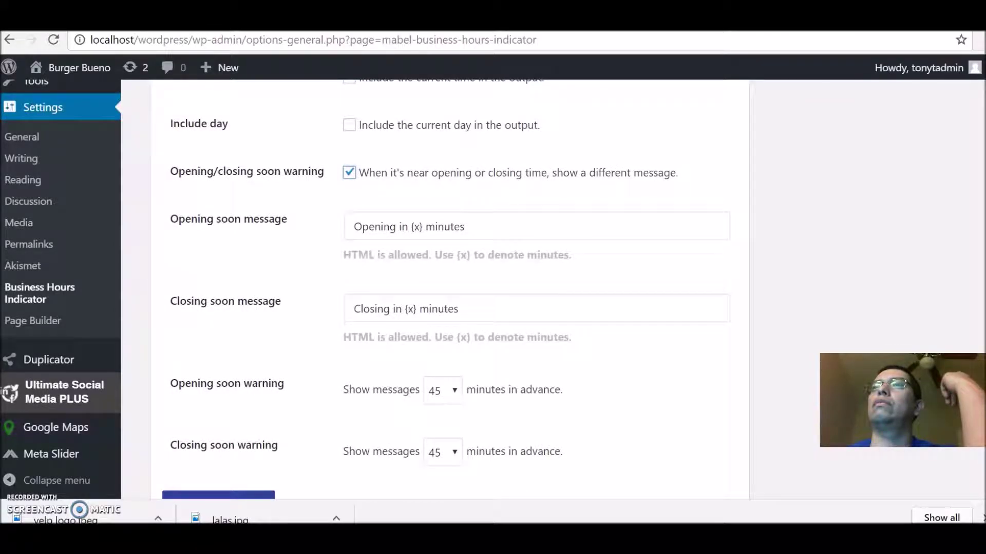
scroll(493, 288, down, 1)
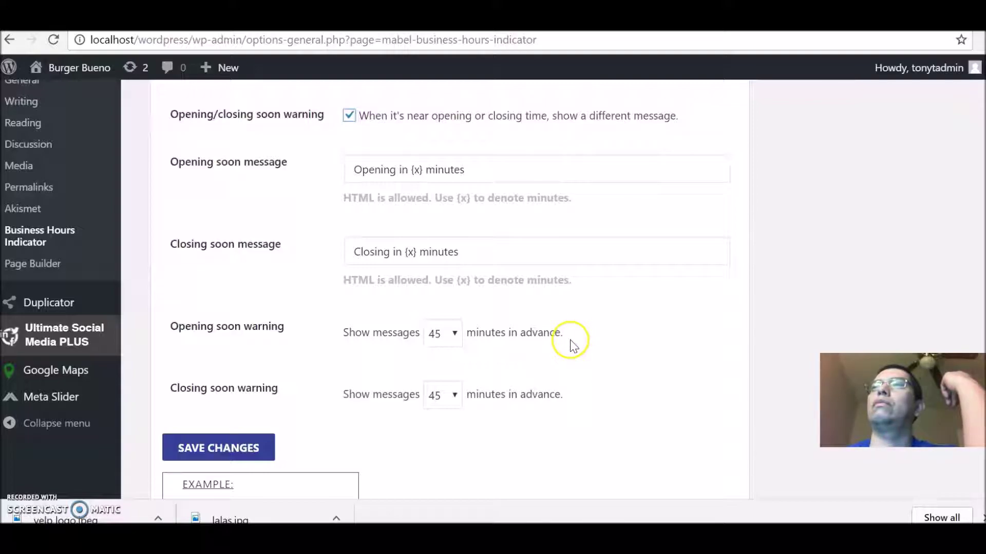
click(460, 334)
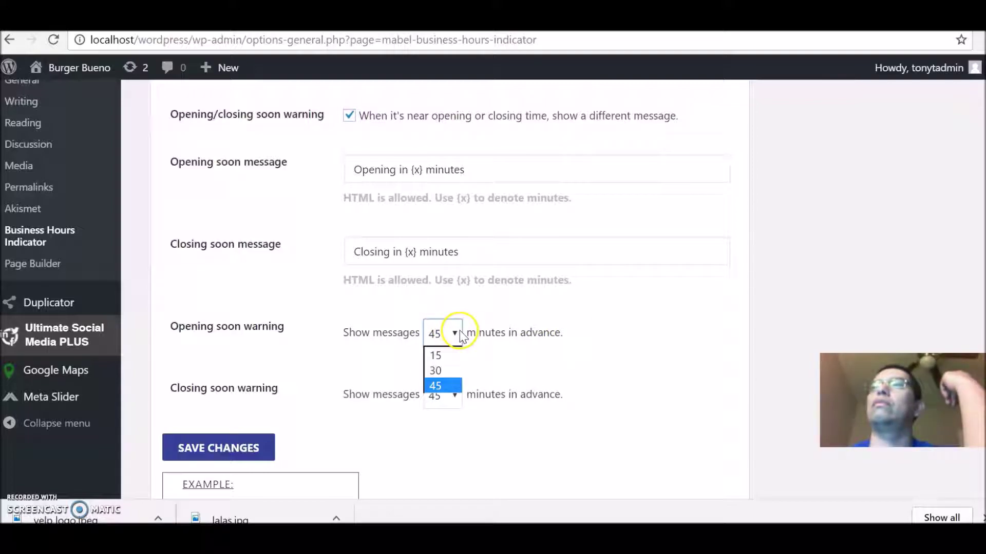
click(439, 371)
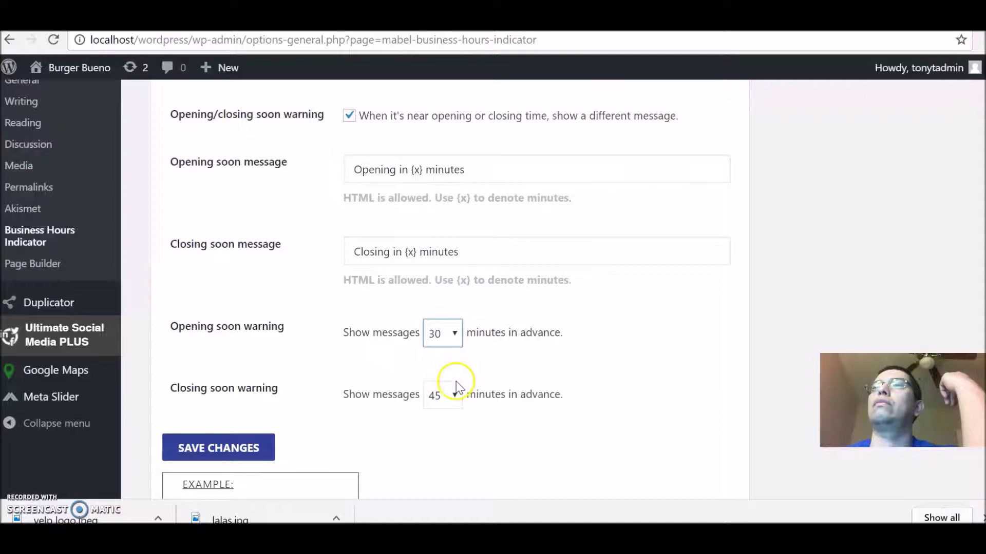
click(448, 397)
click(452, 400)
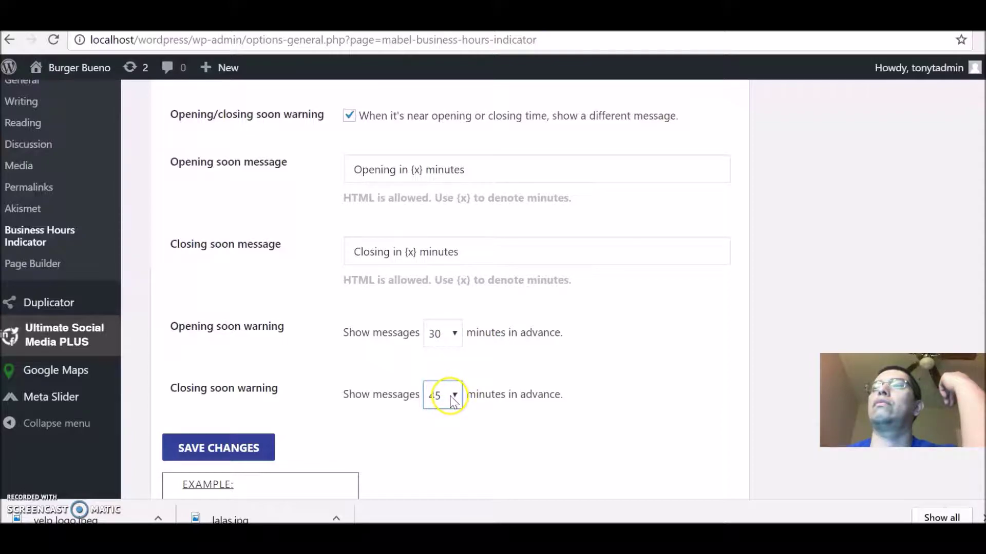
click(234, 457)
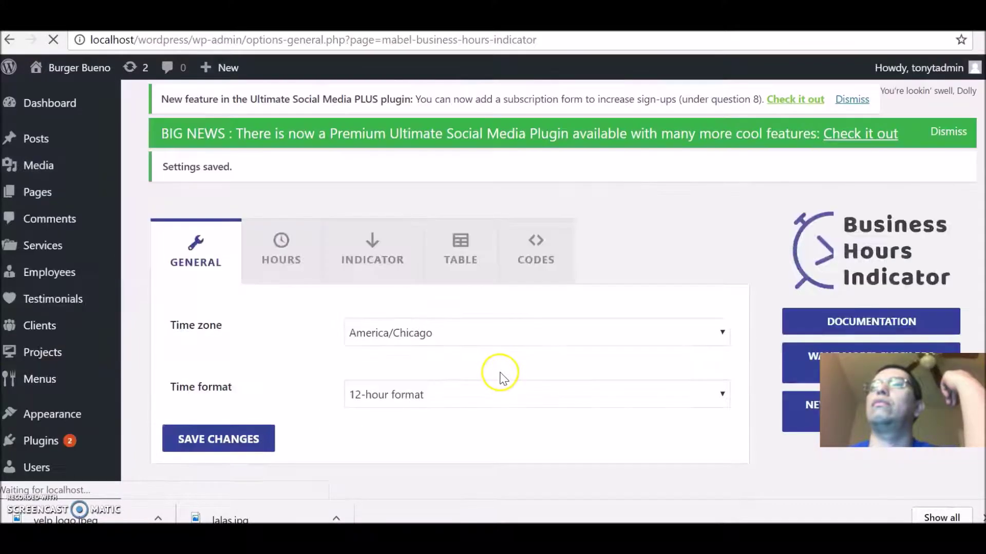
Step: Copy the [mbhi_hours location="your location name"] shortcode from the Codes list
click(536, 277)
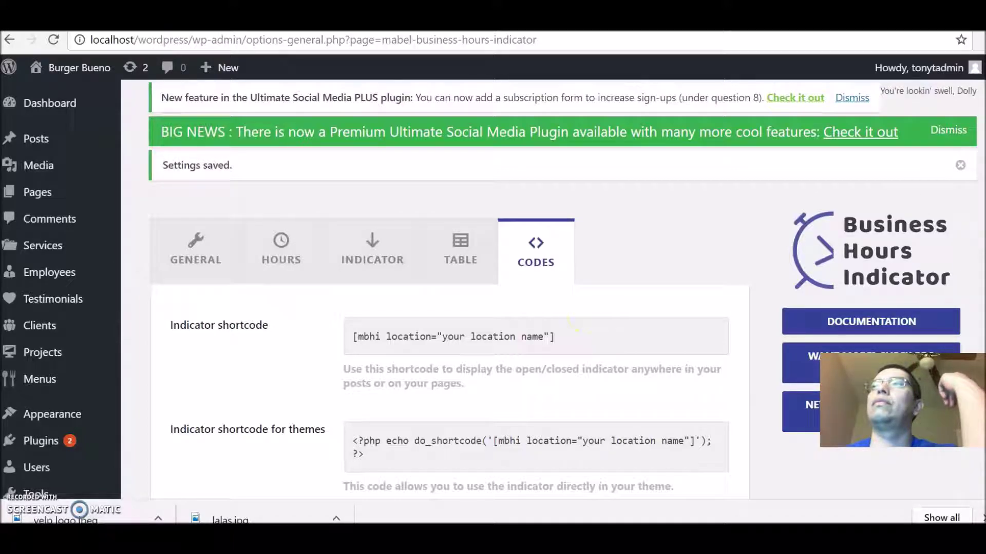
scroll(575, 328, down, 7)
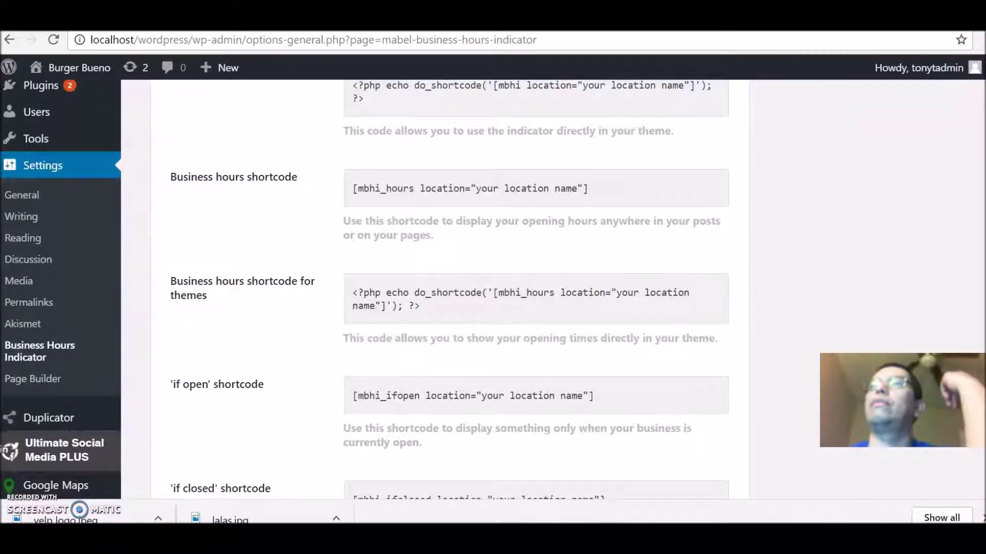
scroll(486, 277, down, 3)
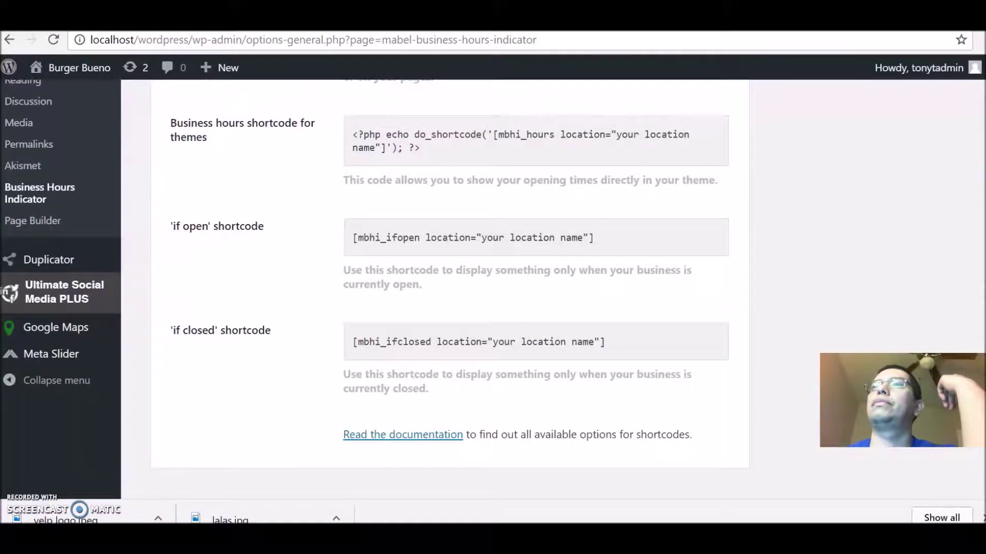
scroll(975, 198, up, 10)
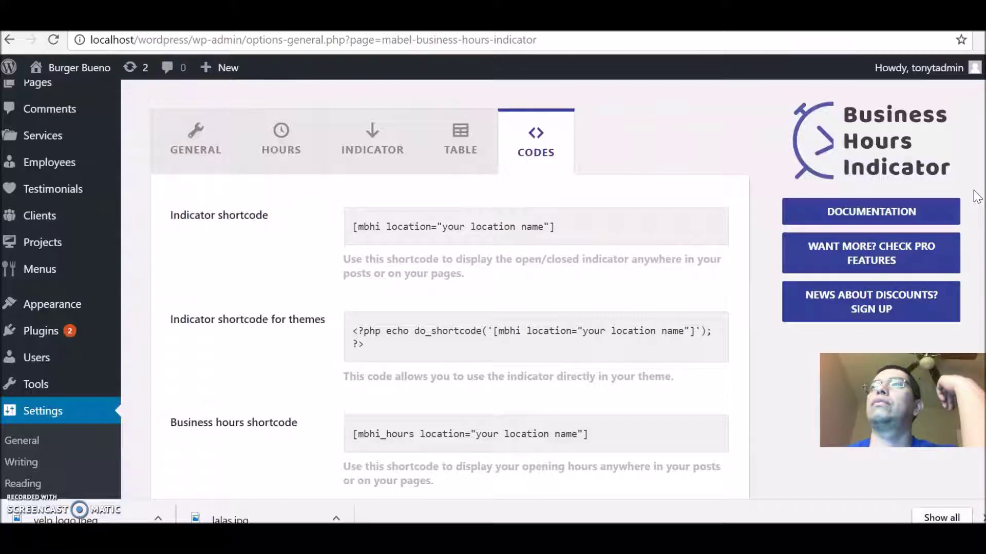
scroll(975, 216, down, 3)
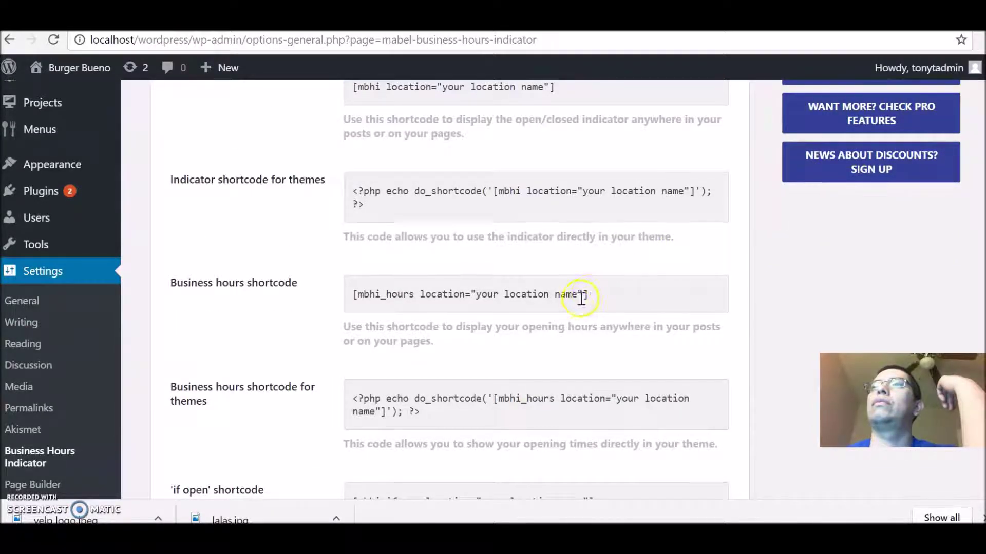
drag(599, 300, 347, 299)
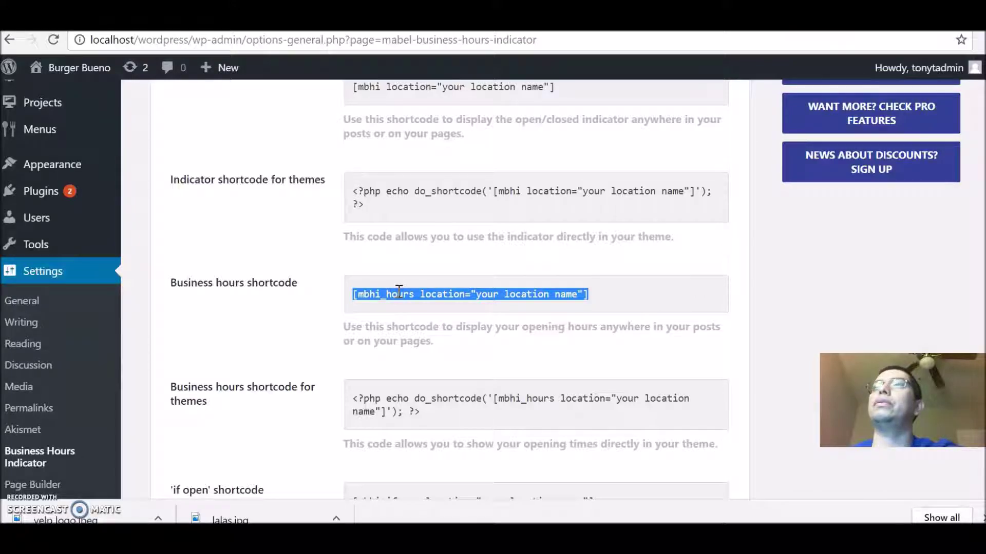
right_click(398, 292)
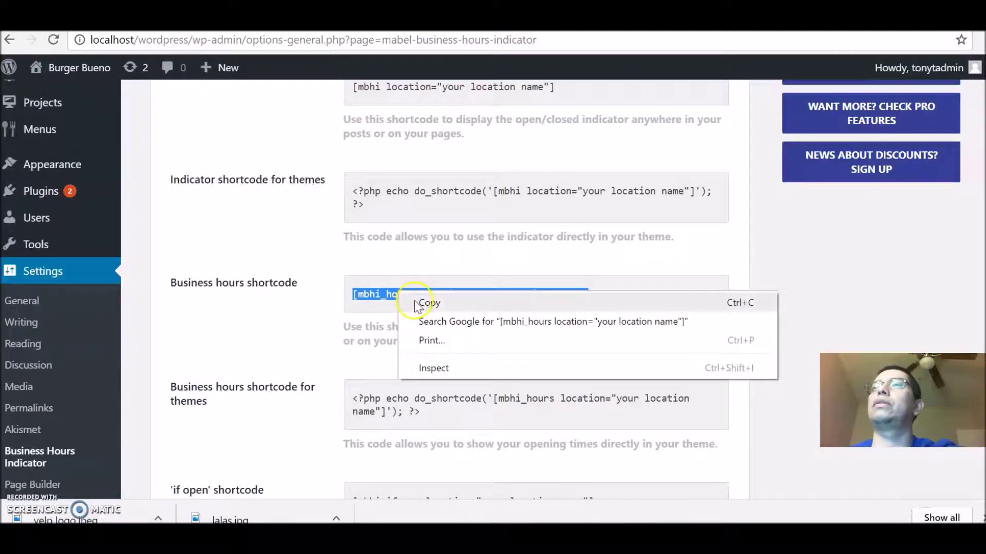
click(421, 303)
Step: Visit the live Burger Bueno homepage, then return to the admin Dashboard
mouse_move(81, 74)
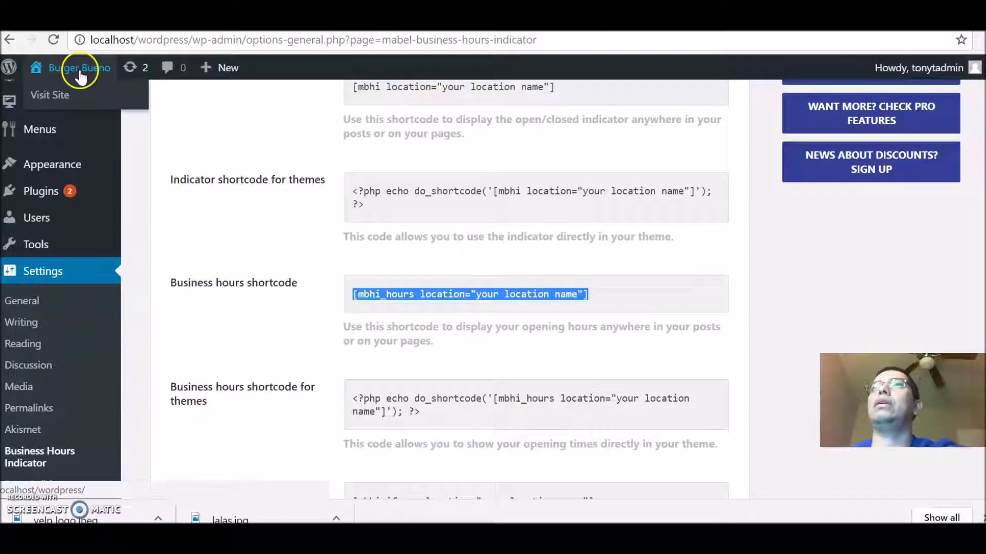
click(60, 102)
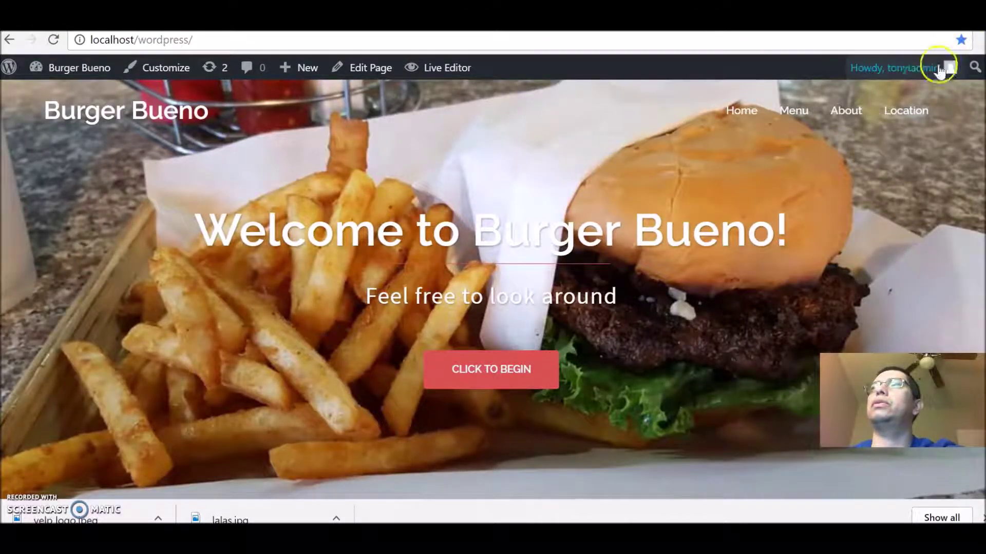
mouse_move(71, 67)
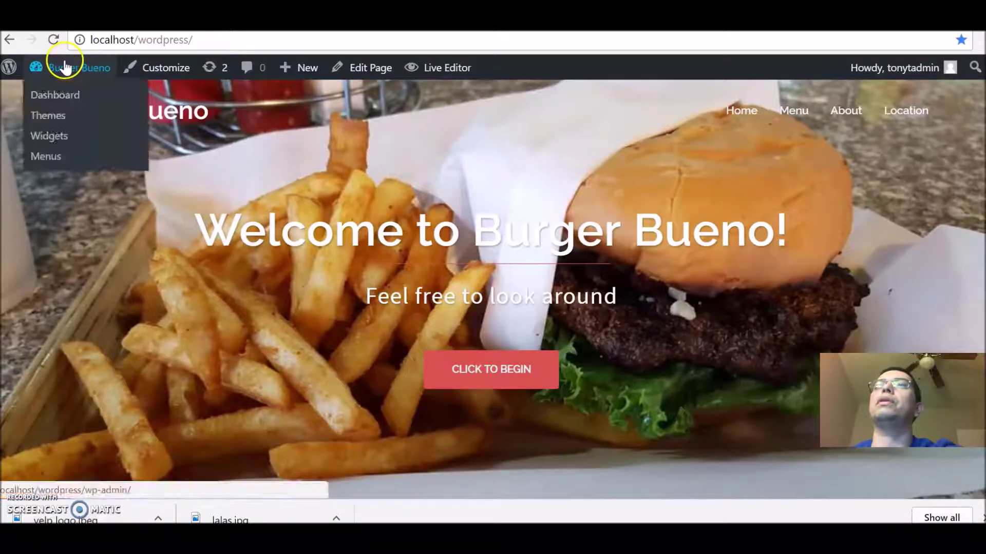
click(55, 94)
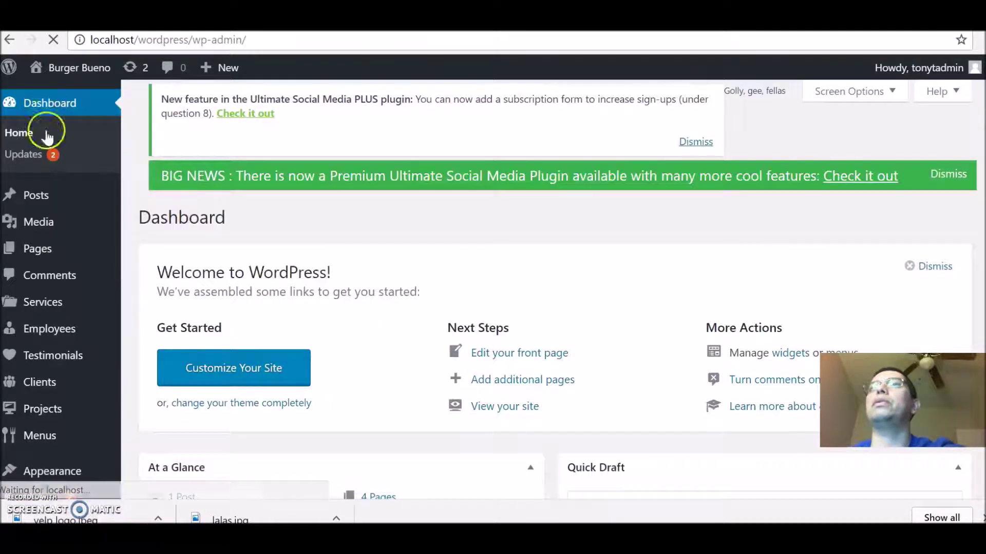
Step: Paste the mbhi_hours shortcode on a new line below the Location page's map shortcode and preview
click(41, 250)
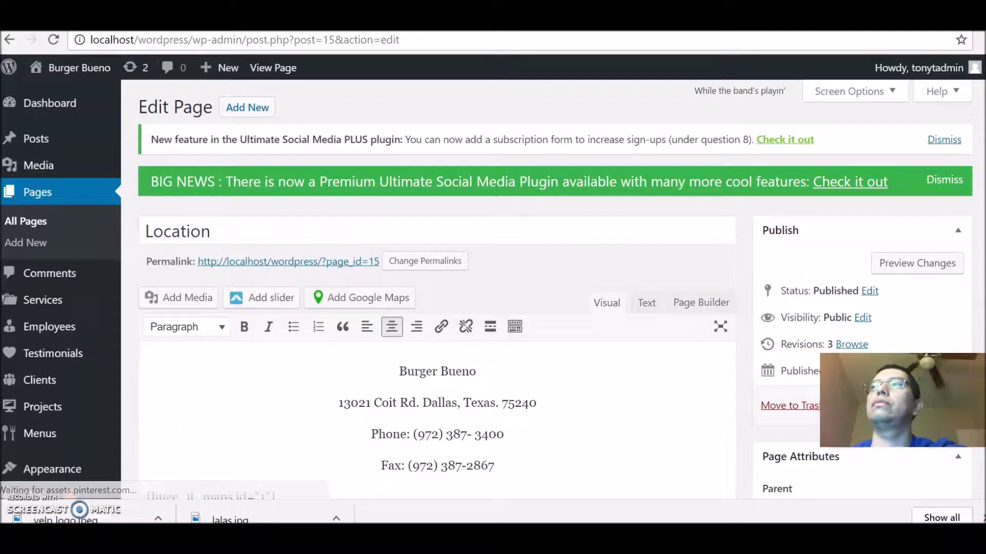
scroll(437, 288, down, 5)
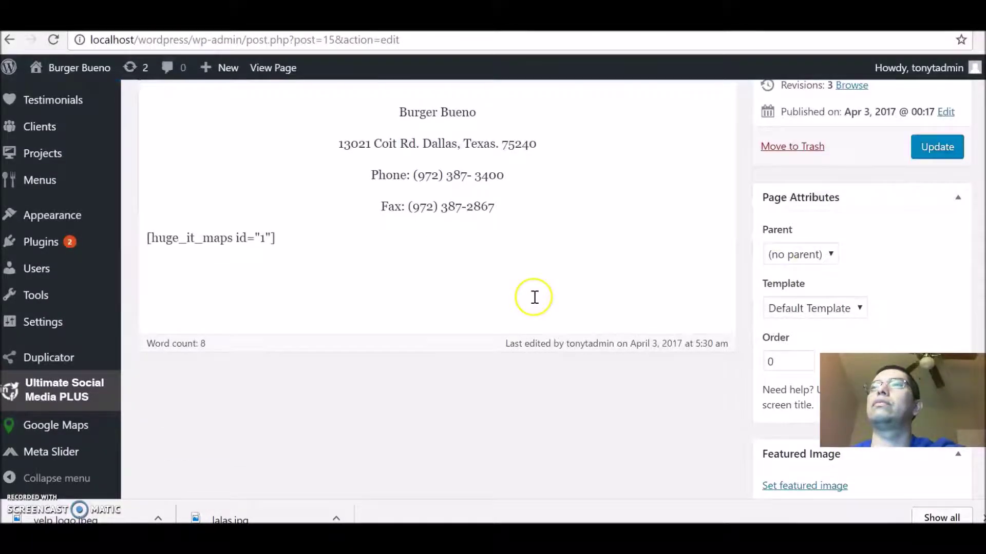
click(349, 250)
key(Return)
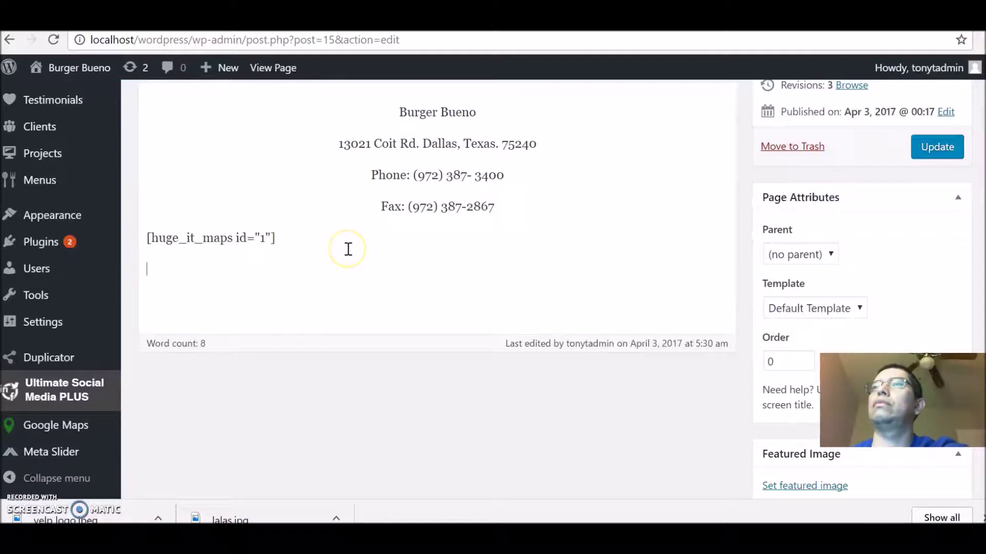
right_click(345, 251)
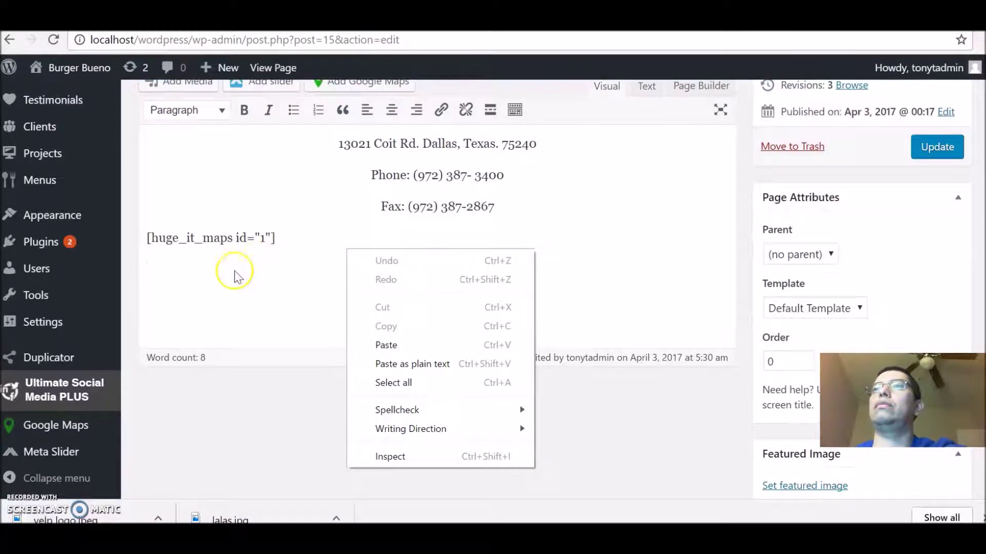
click(407, 345)
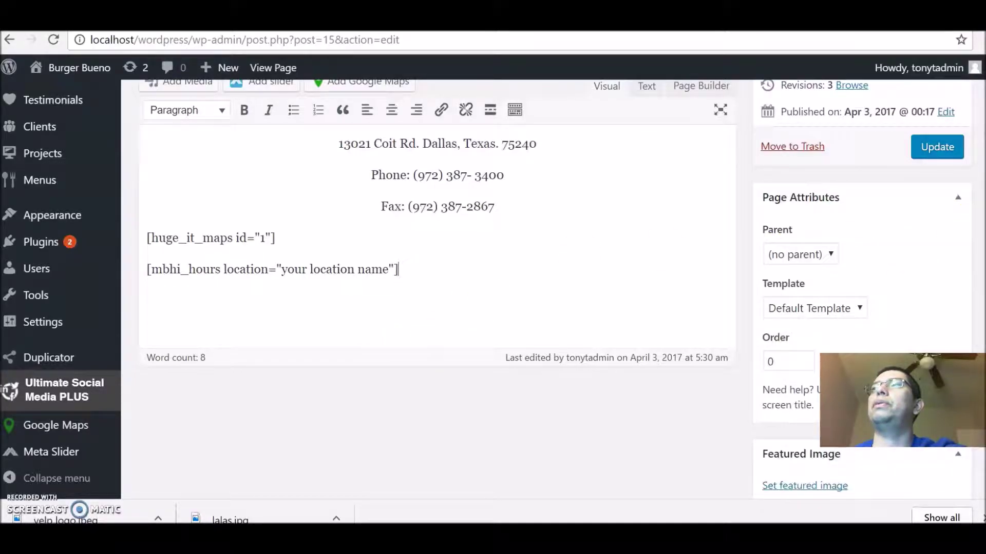
scroll(944, 154, up, 4)
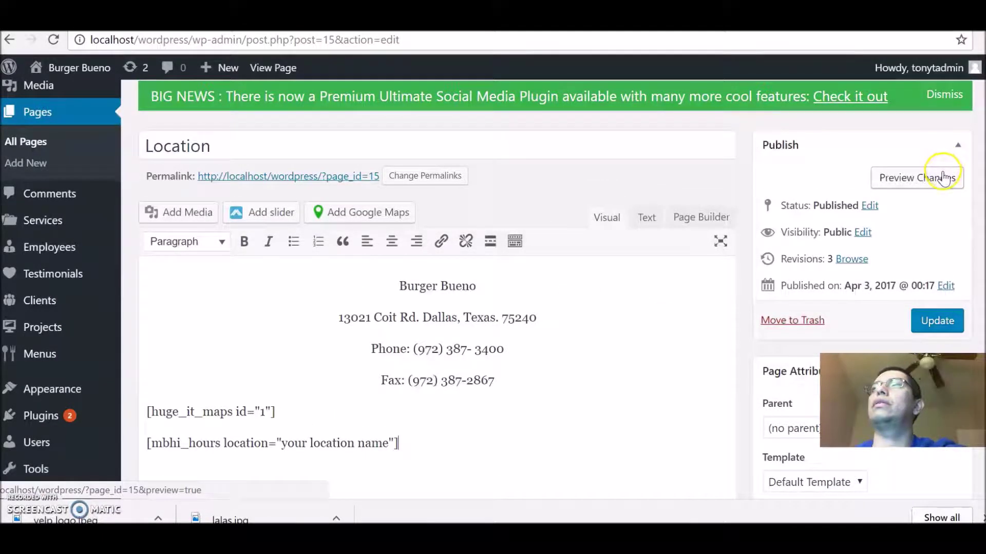
click(943, 179)
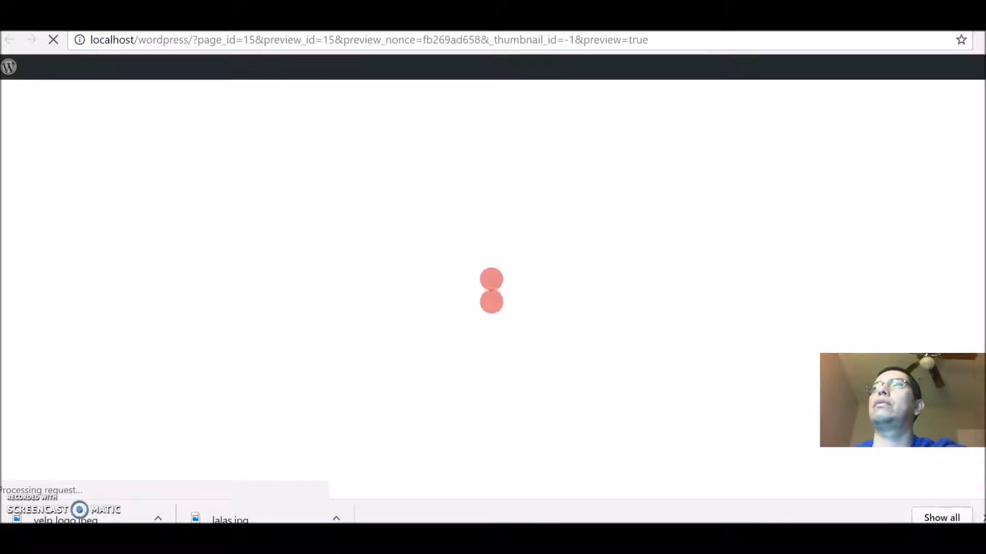
Step: Scroll the preview to check the map and the inline Mon–Sat 11:00 AM–9:00 PM hours, Sunday closed
scroll(493, 288, down, 9)
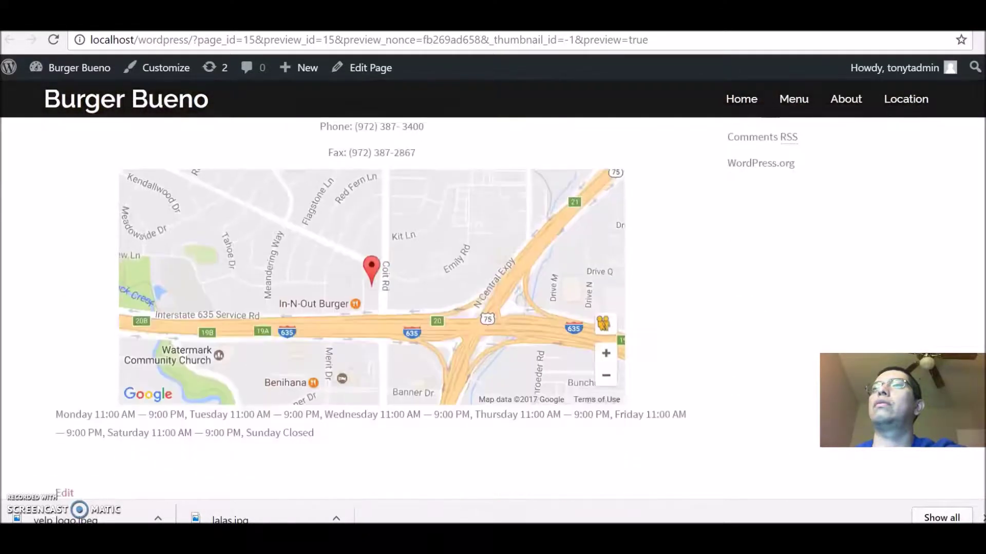
scroll(493, 288, up, 1)
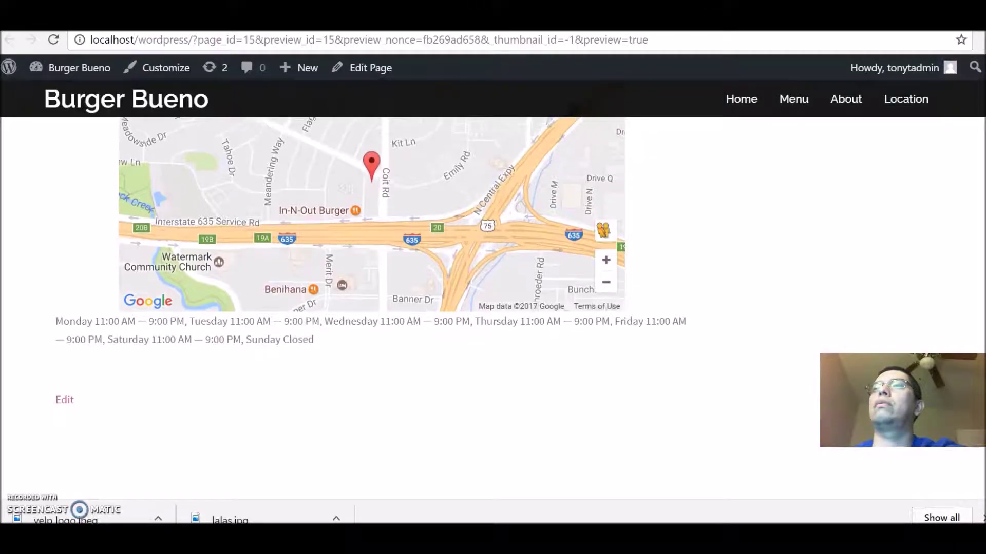
scroll(370, 257, up, 1)
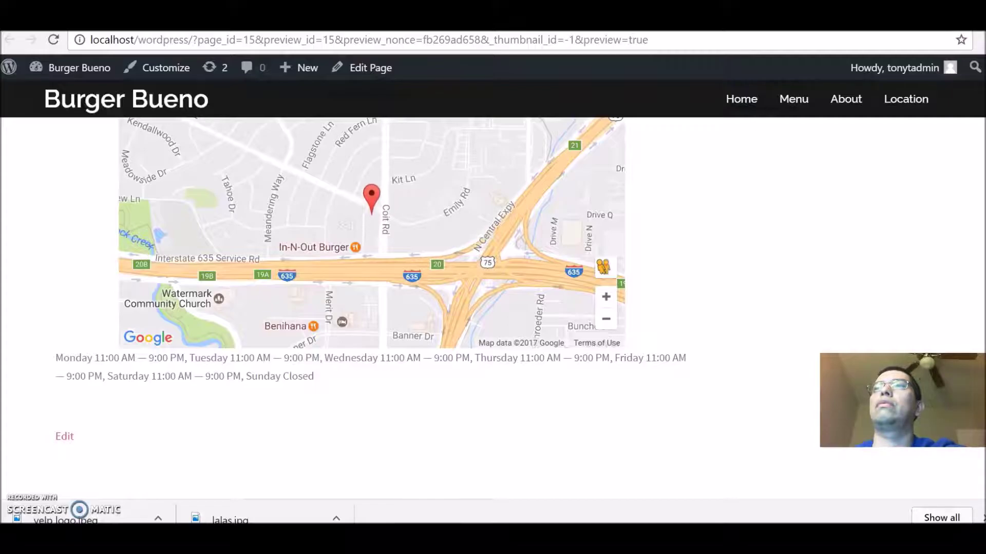
scroll(370, 256, up, 1)
scroll(974, 237, up, 2)
scroll(974, 238, down, 3)
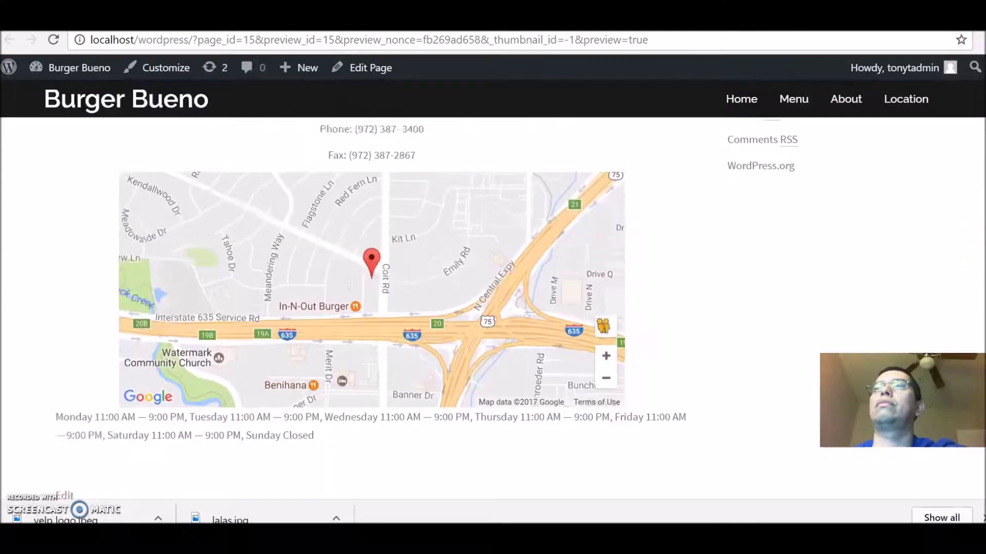
scroll(370, 247, down, 2)
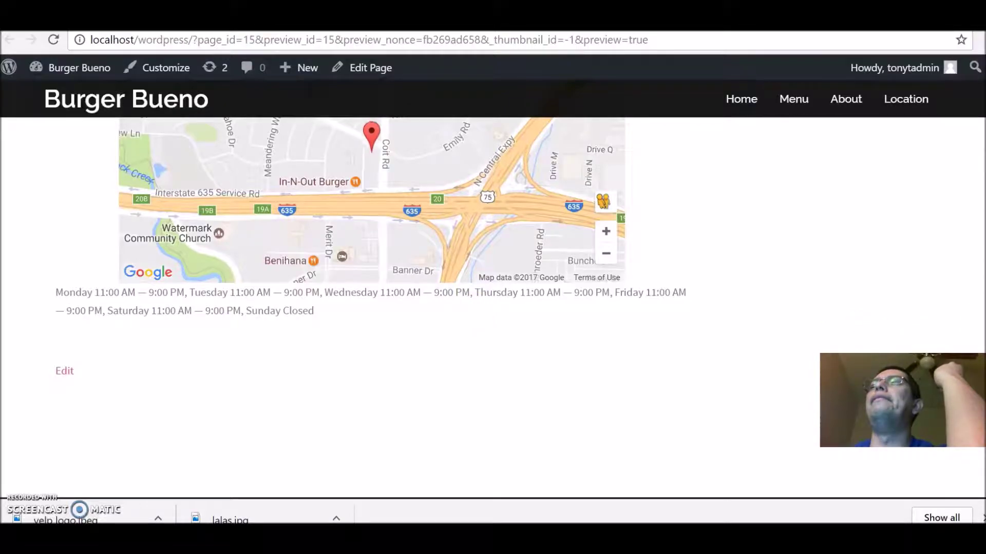
scroll(492, 308, up, 3)
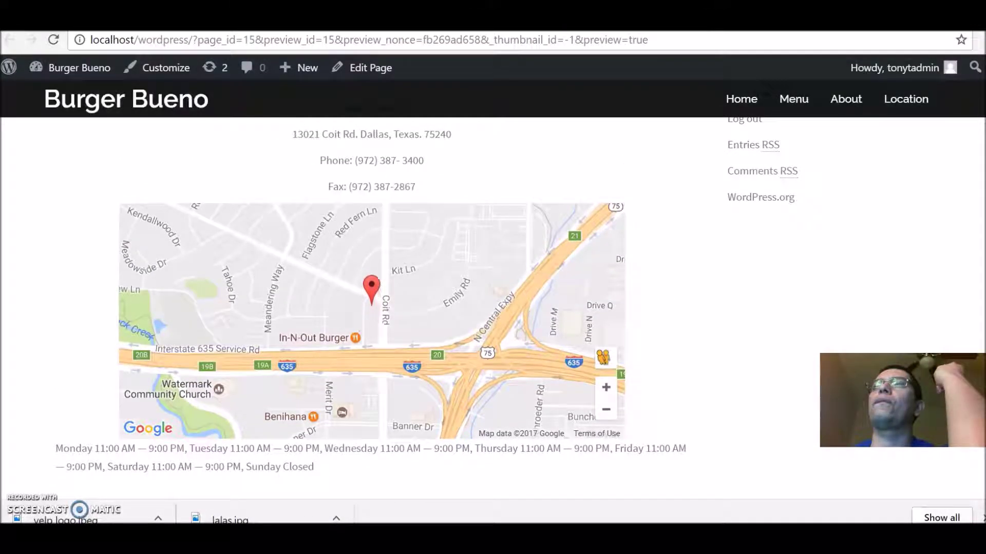
scroll(426, 304, up, 1)
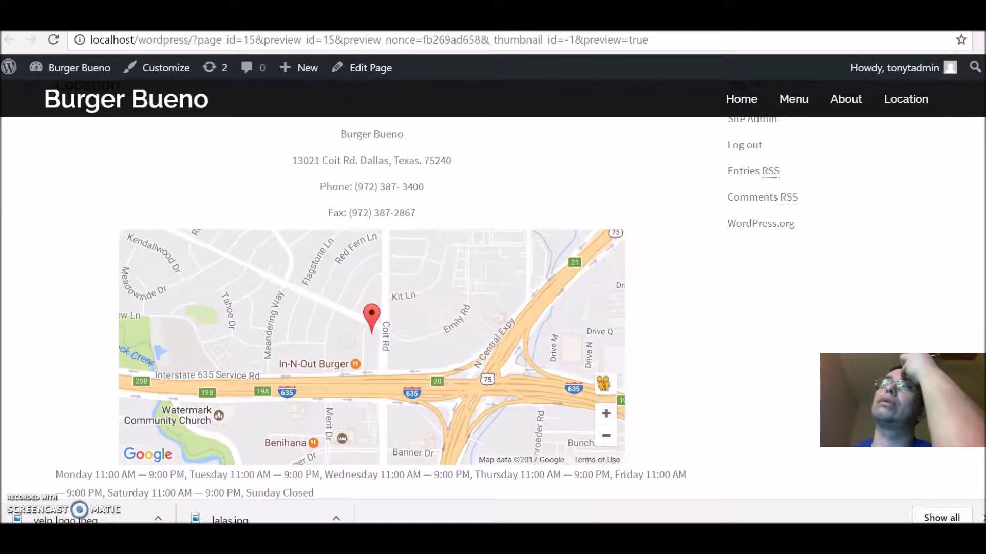
scroll(973, 192, up, 3)
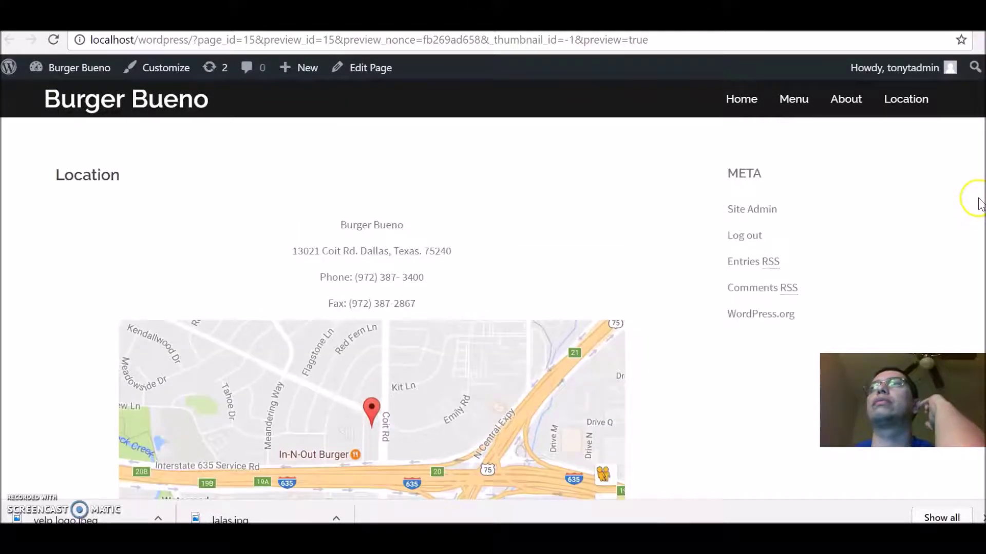
scroll(971, 206, down, 2)
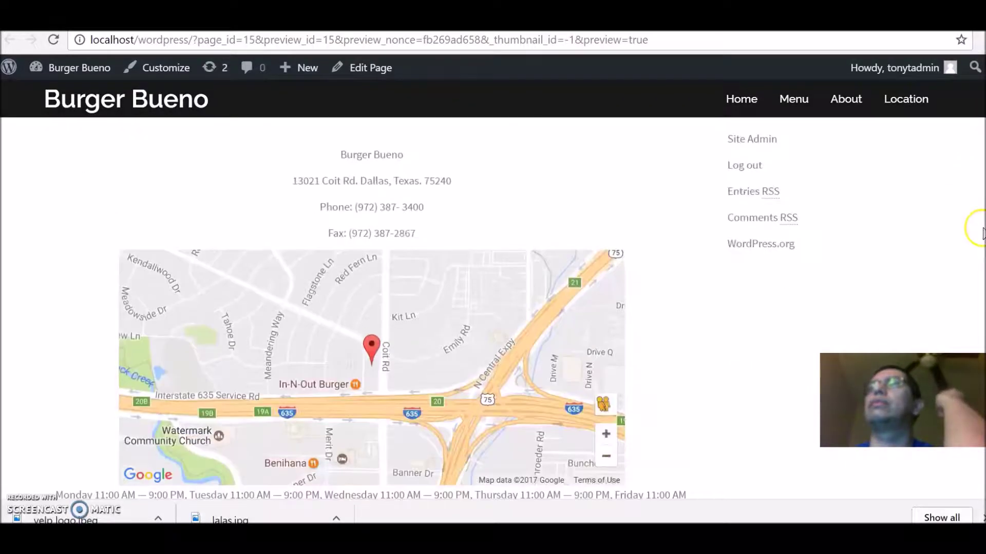
scroll(973, 185, up, 4)
scroll(970, 133, down, 6)
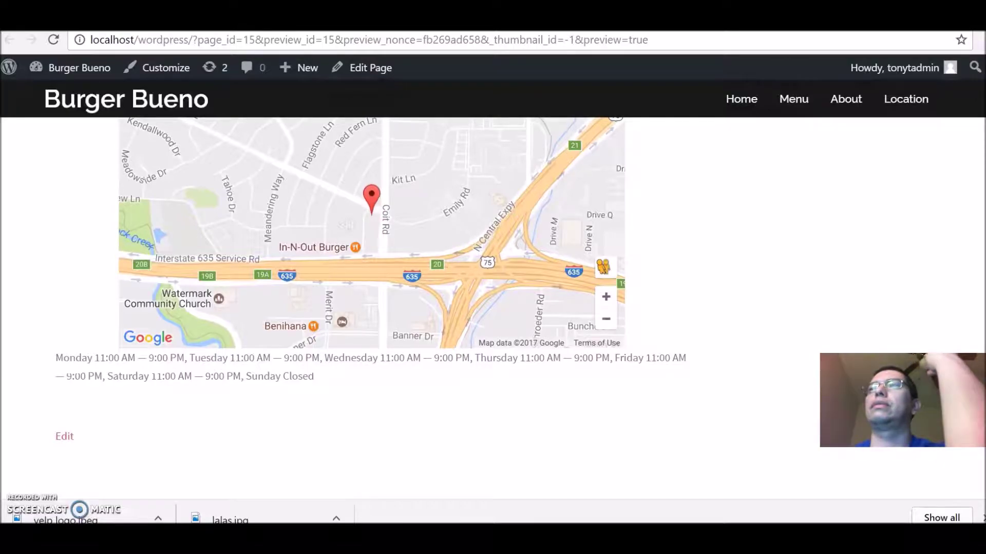
scroll(493, 256, down, 2)
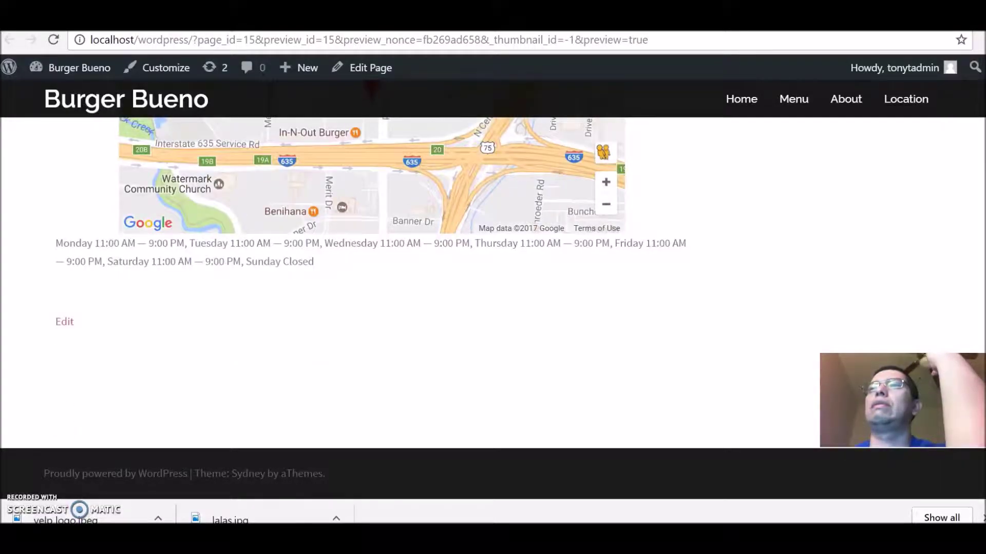
scroll(493, 257, up, 2)
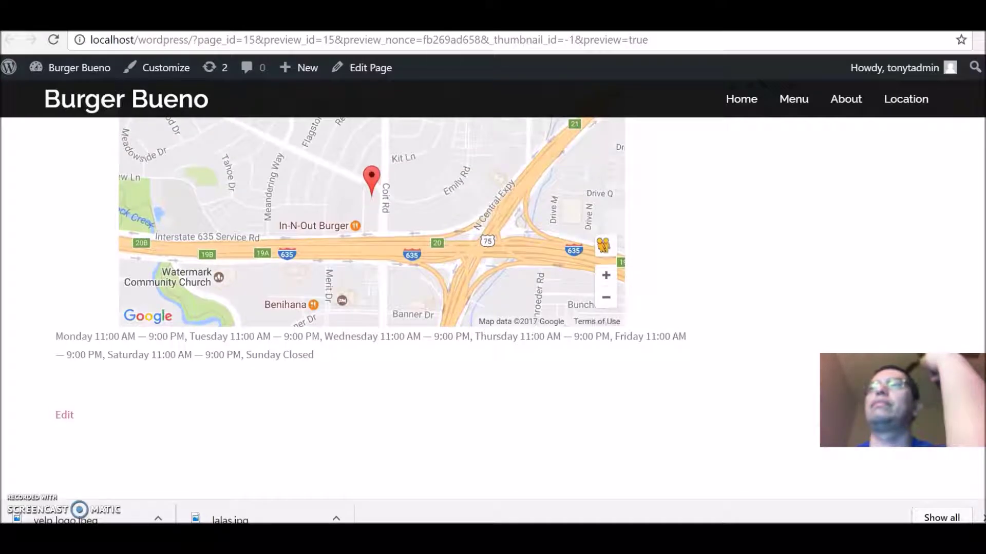
Step: Delete the whole mbhi_hours shortcode line from the Location page content
mouse_move(21, 69)
click(370, 67)
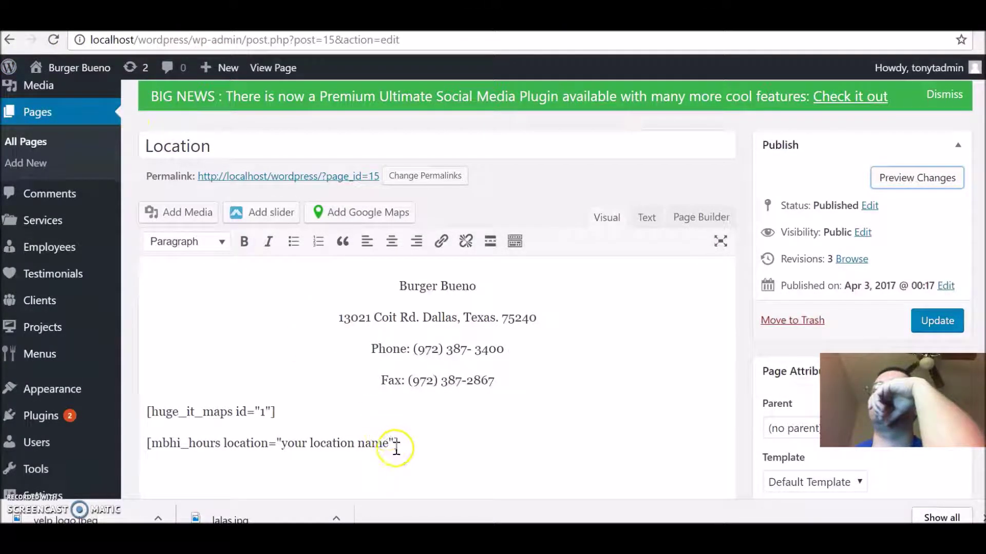
drag(402, 446, 245, 456)
click(245, 456)
triple_click(245, 456)
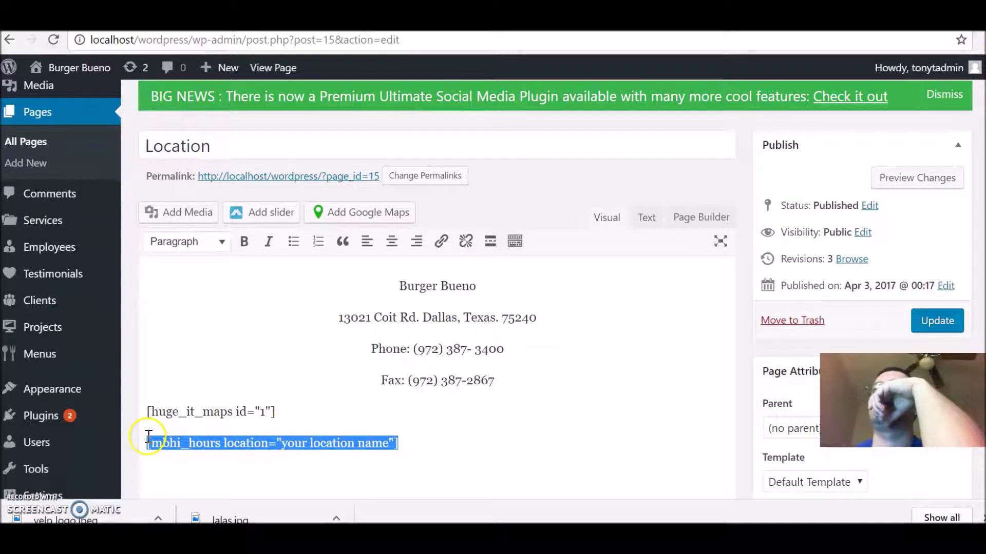
key(BackSpace)
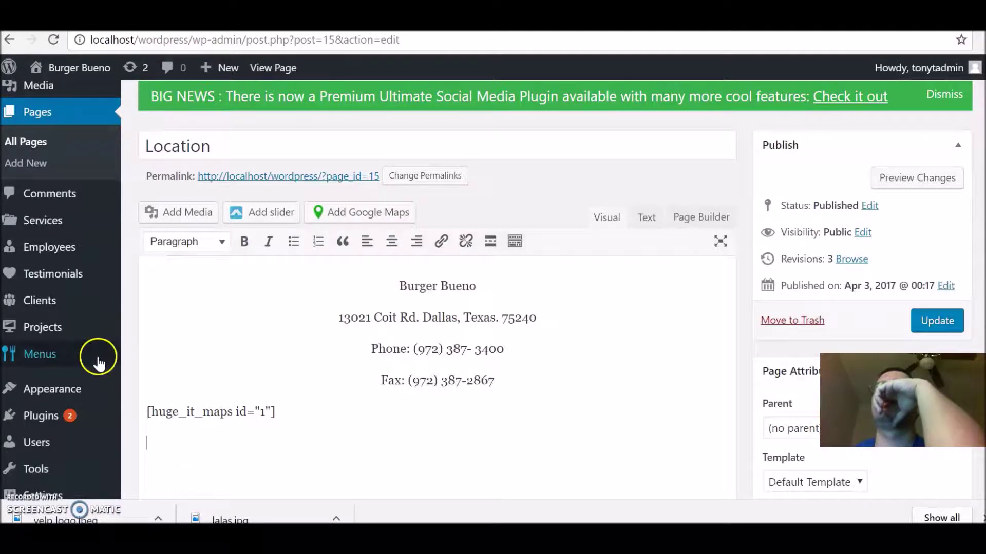
Step: Go to Settings > Business Hours Indicator from the admin sidebar
mouse_move(94, 358)
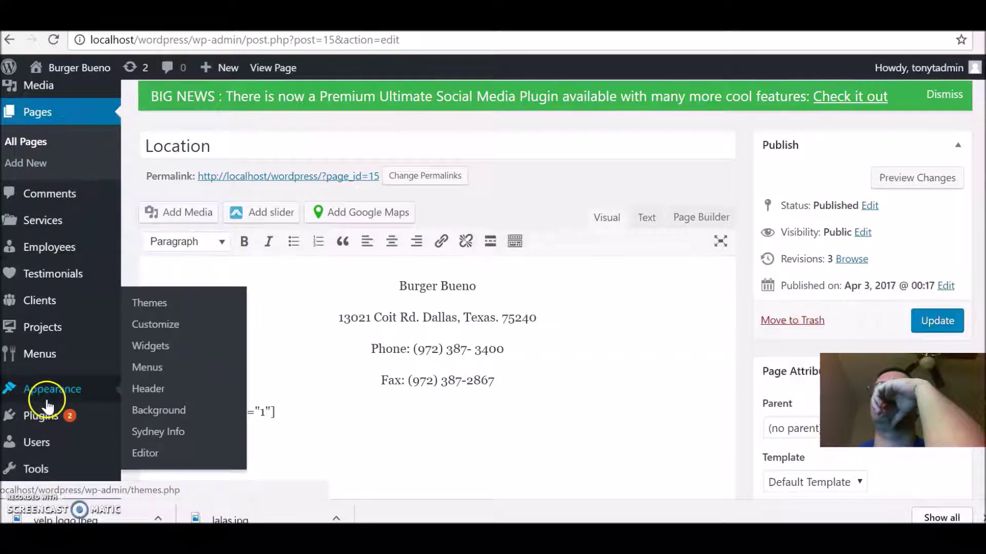
mouse_move(25, 467)
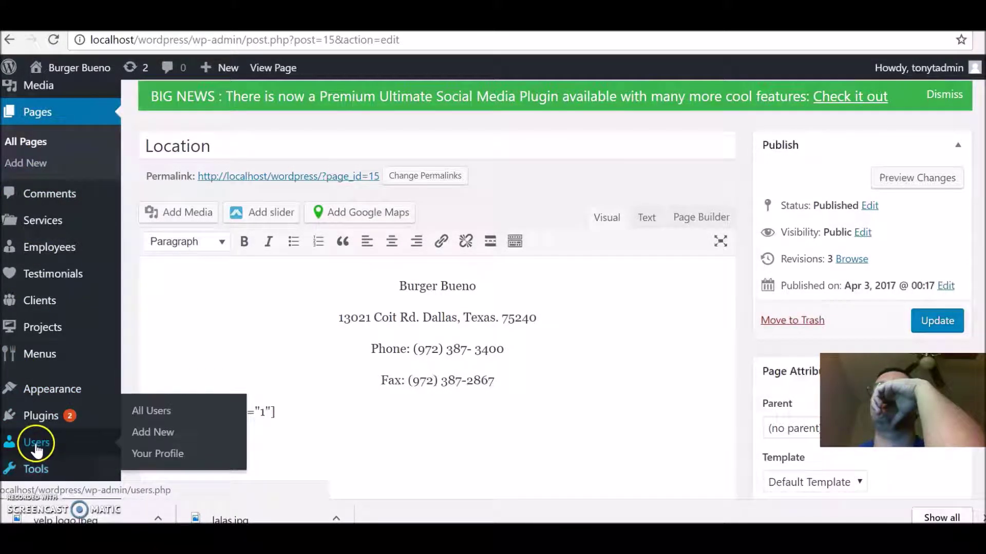
mouse_move(59, 408)
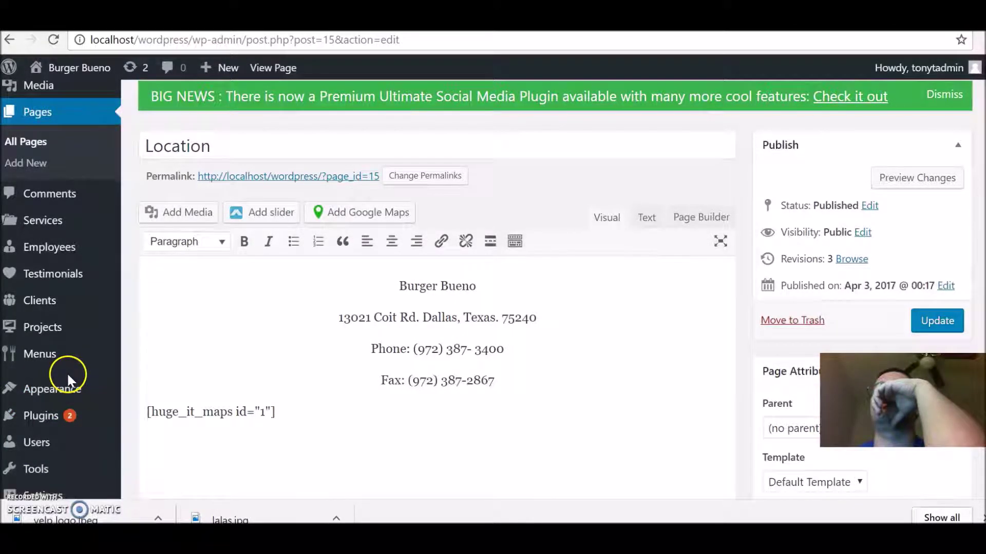
scroll(314, 346, down, 3)
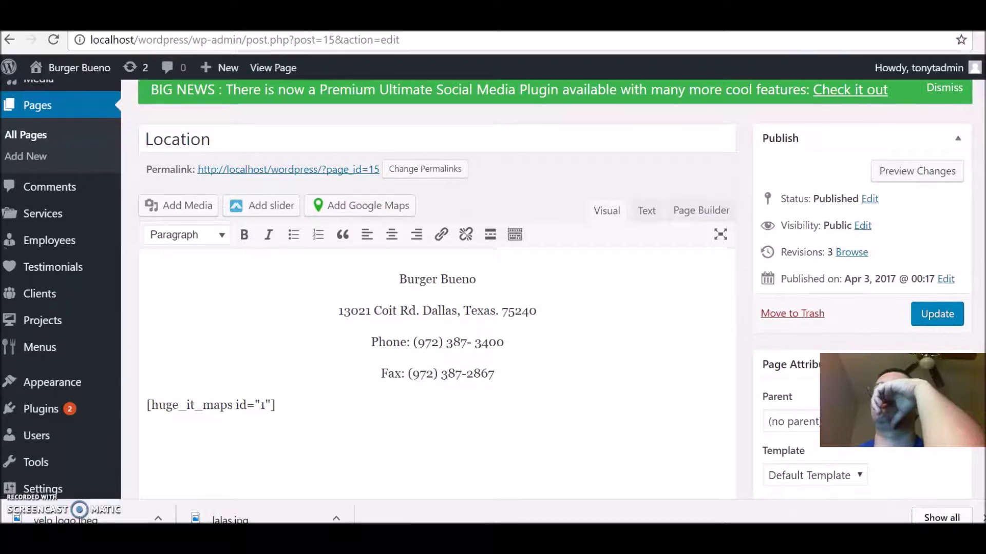
mouse_move(45, 390)
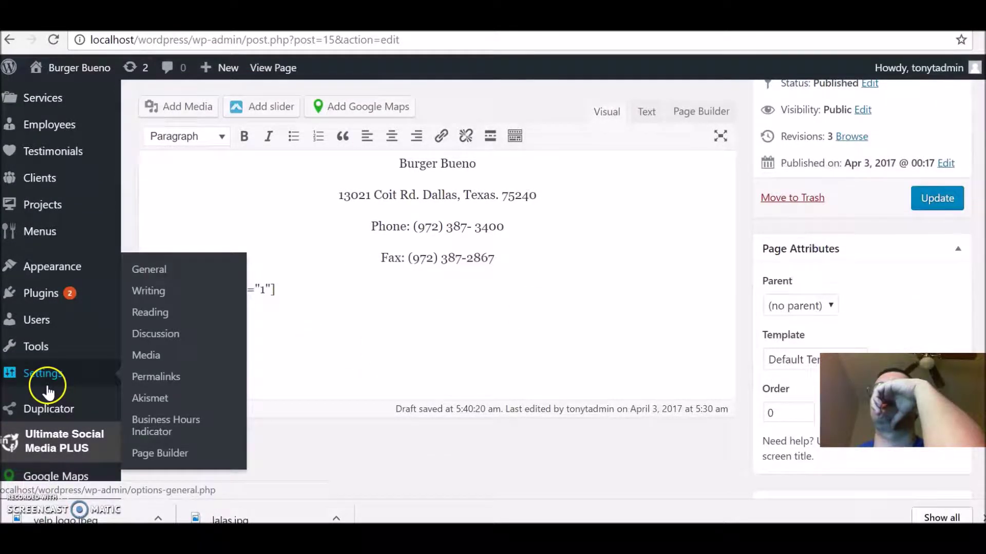
click(150, 429)
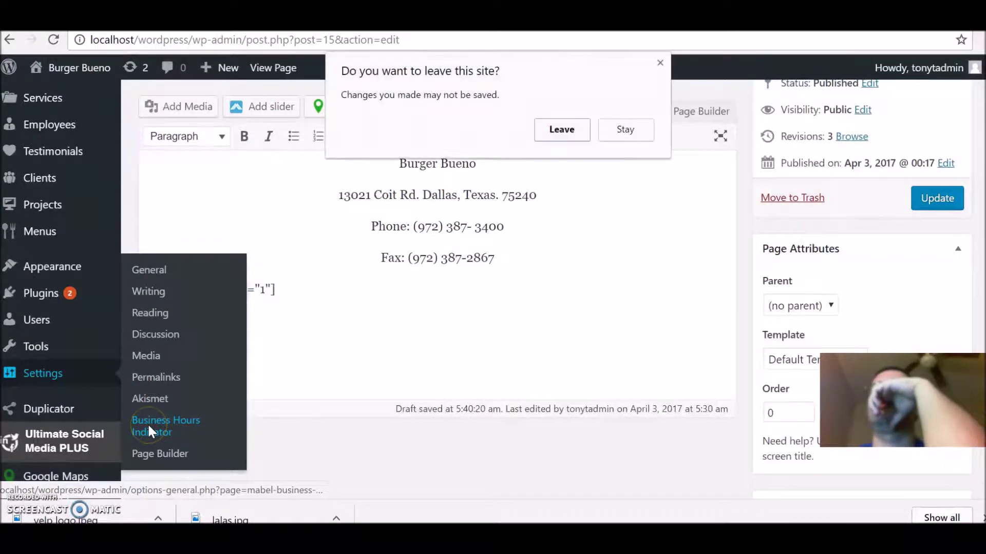
Step: Confirm leaving the editor, then change the TABLE tab's Output from Inline to Table
click(561, 129)
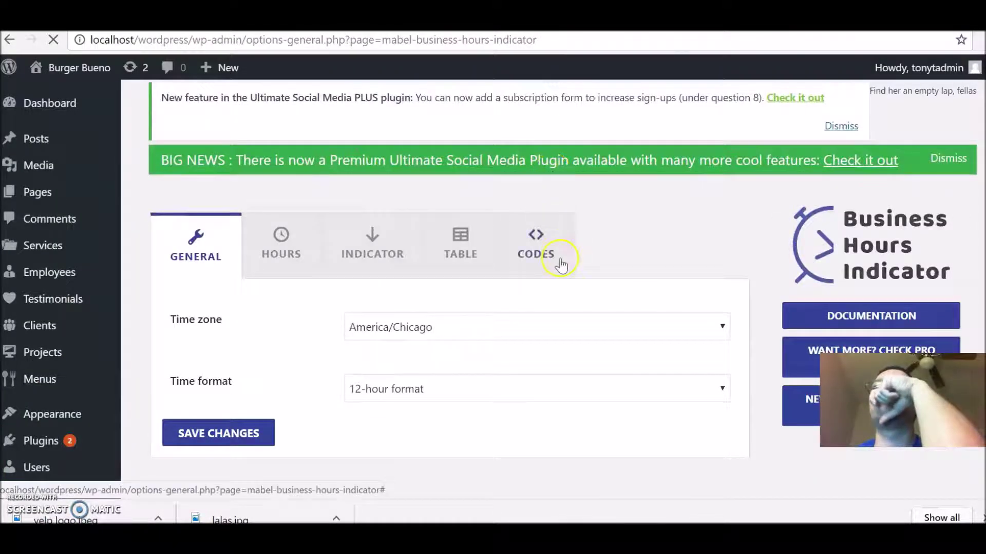
click(452, 243)
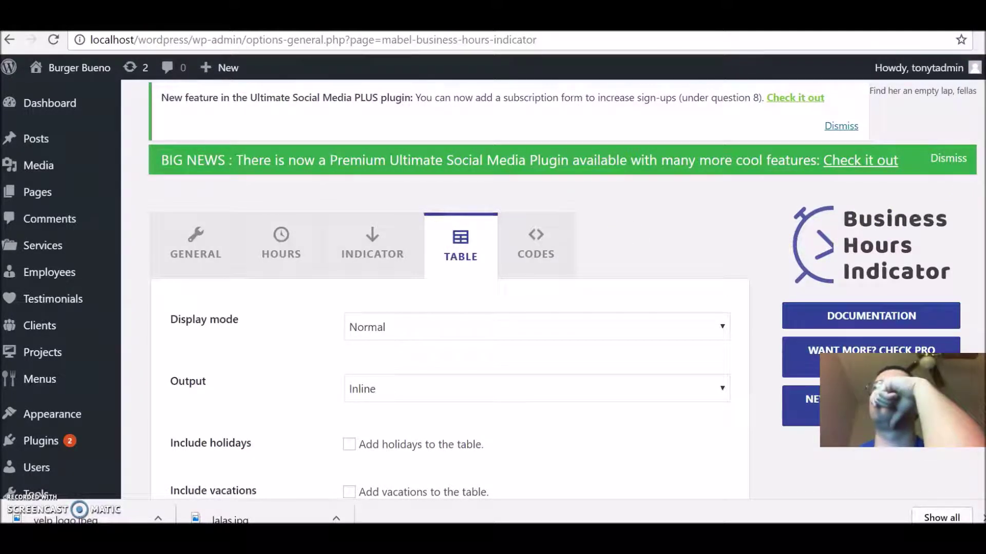
scroll(786, 254, down, 3)
click(786, 254)
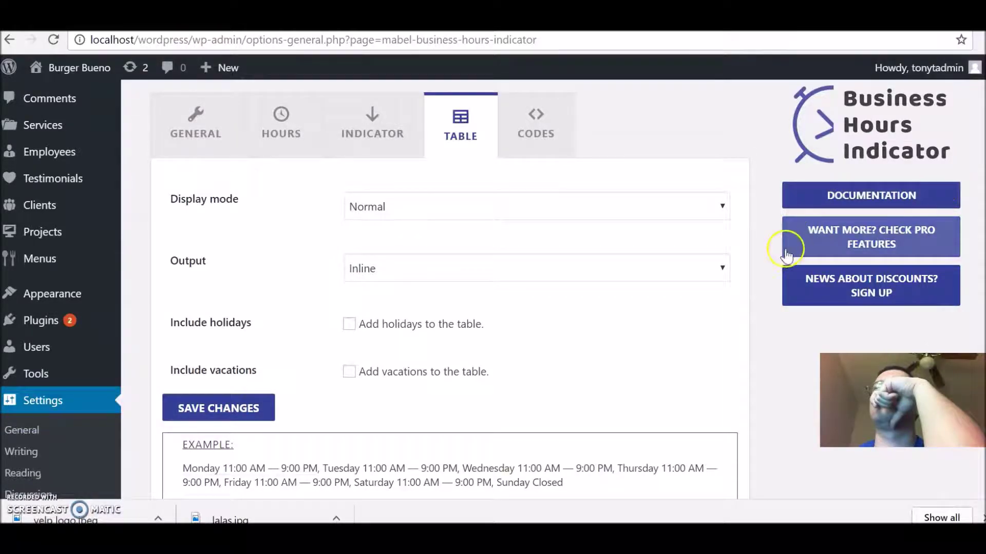
click(715, 277)
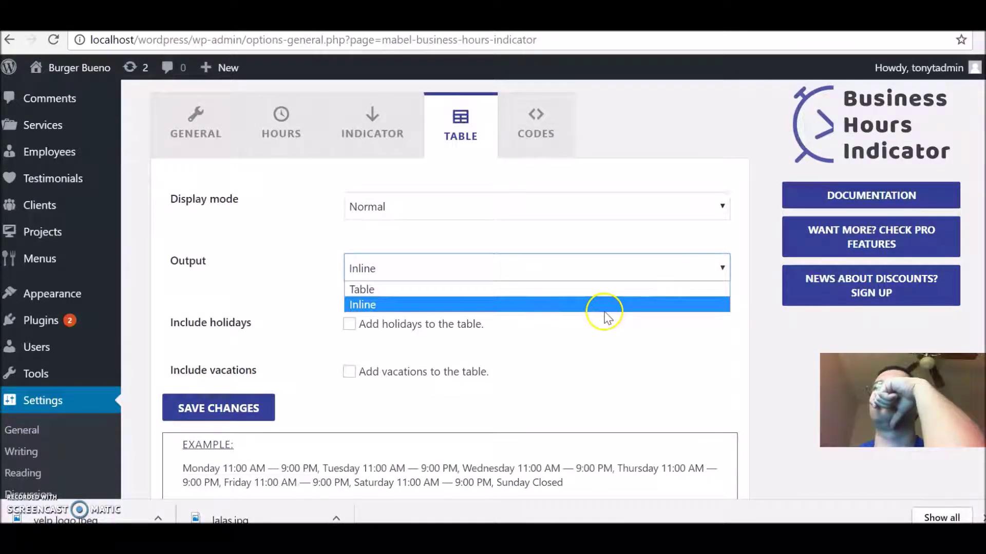
click(570, 291)
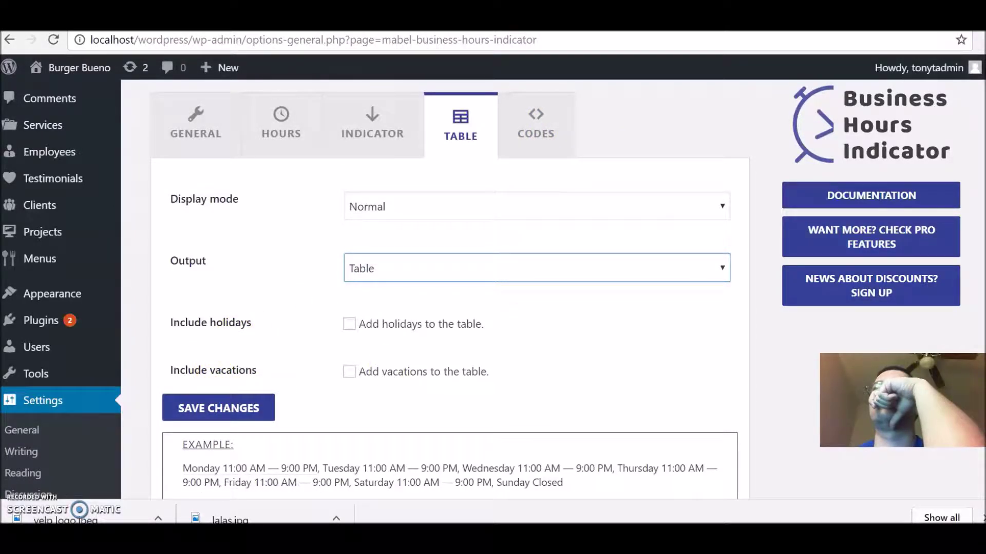
Step: Switch the hours Output to Inline and back to Table, then save the Business Hours Indicator settings
scroll(449, 288, down, 2)
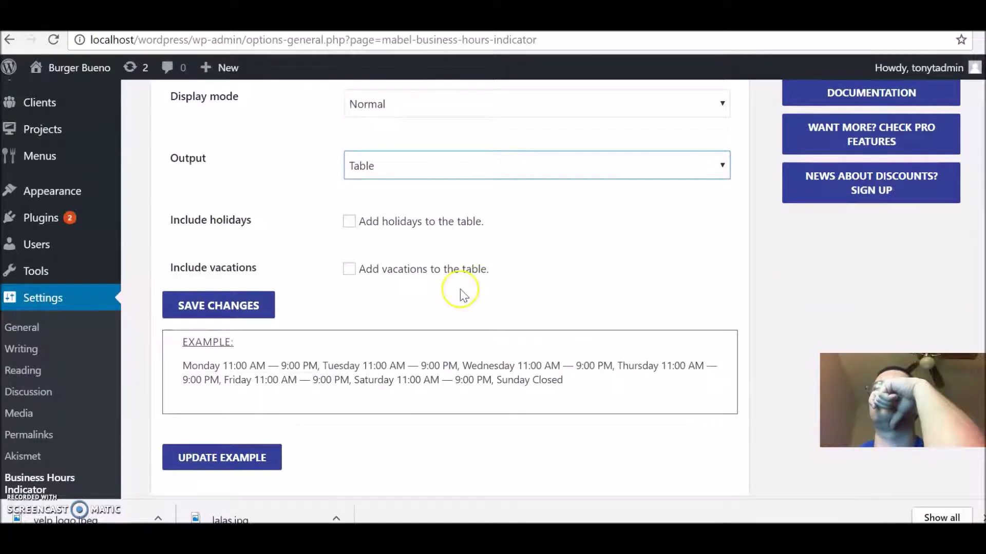
click(458, 167)
click(412, 200)
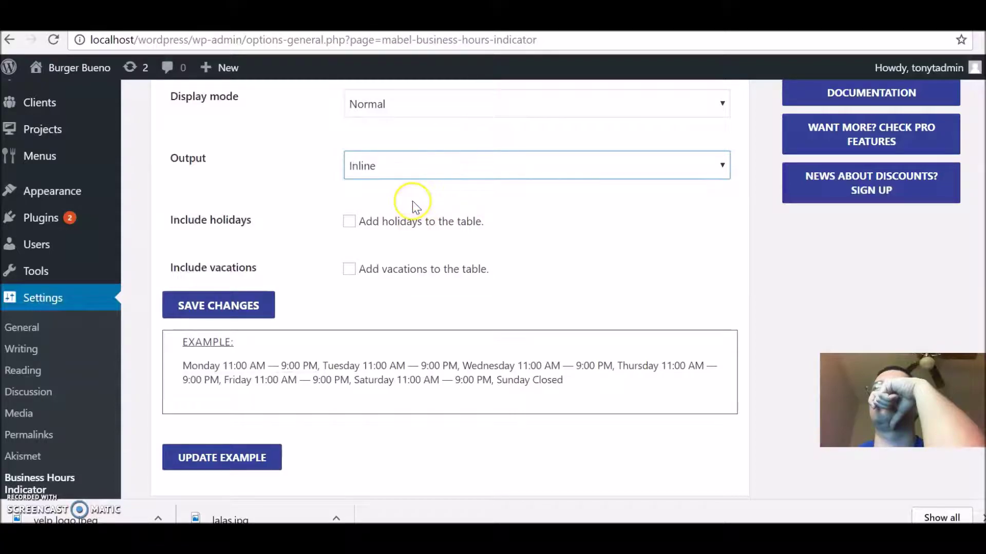
click(446, 166)
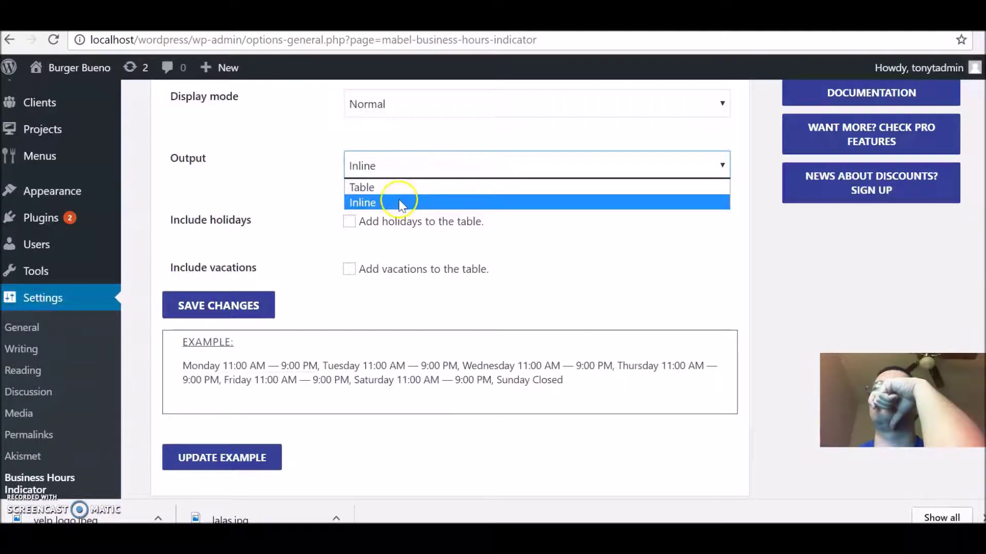
click(410, 188)
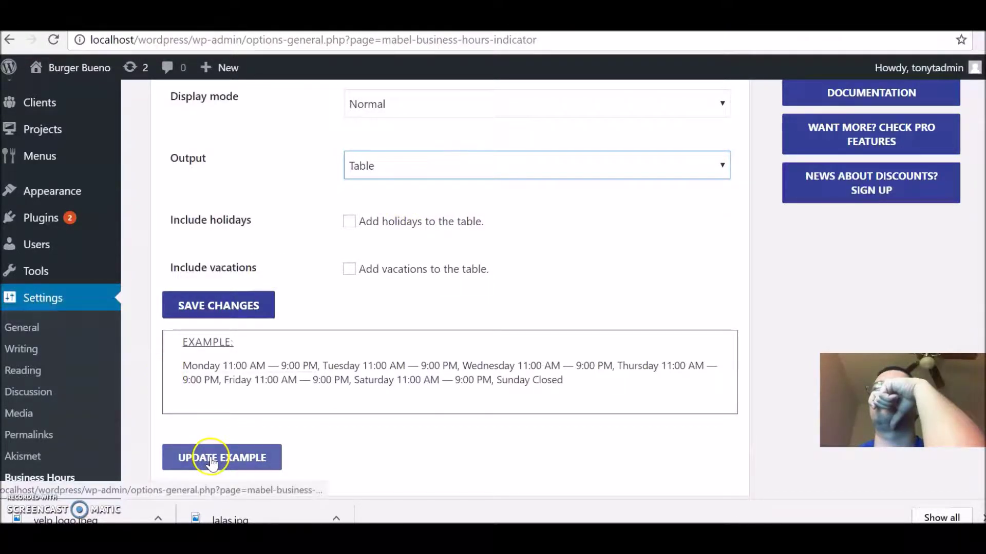
click(254, 312)
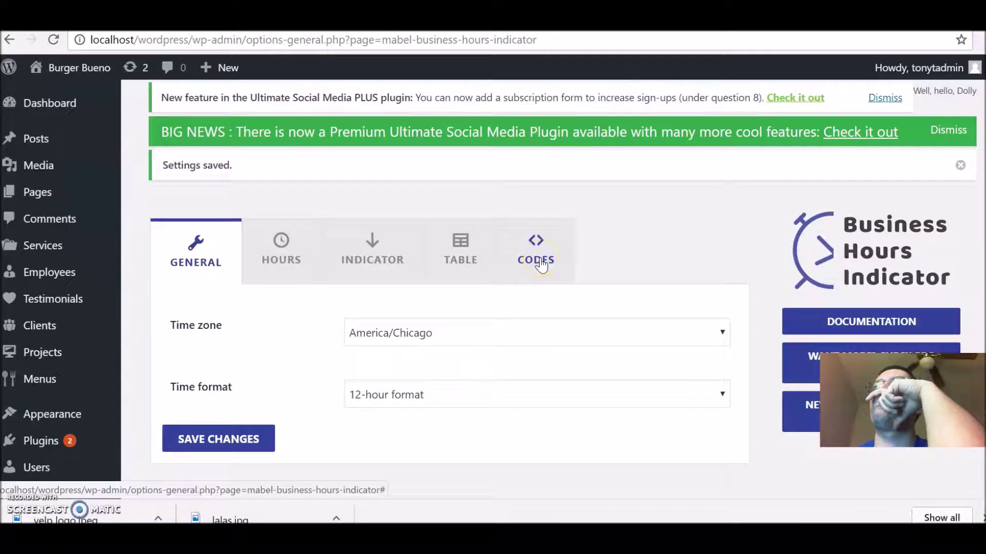
Step: Visit the live site, return to the dashboard, and open the Location page from All Pages
mouse_move(97, 69)
click(71, 99)
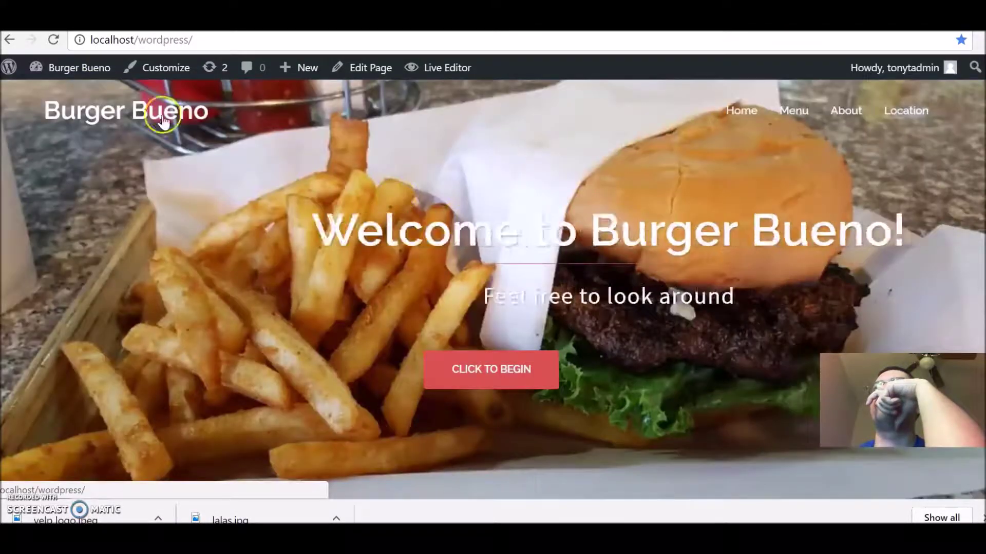
mouse_move(82, 69)
click(70, 97)
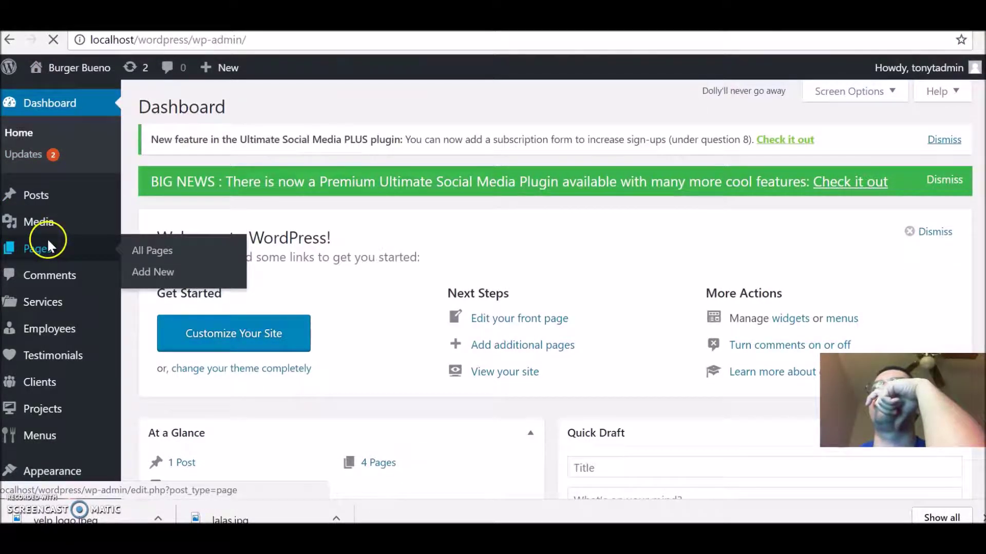
click(47, 241)
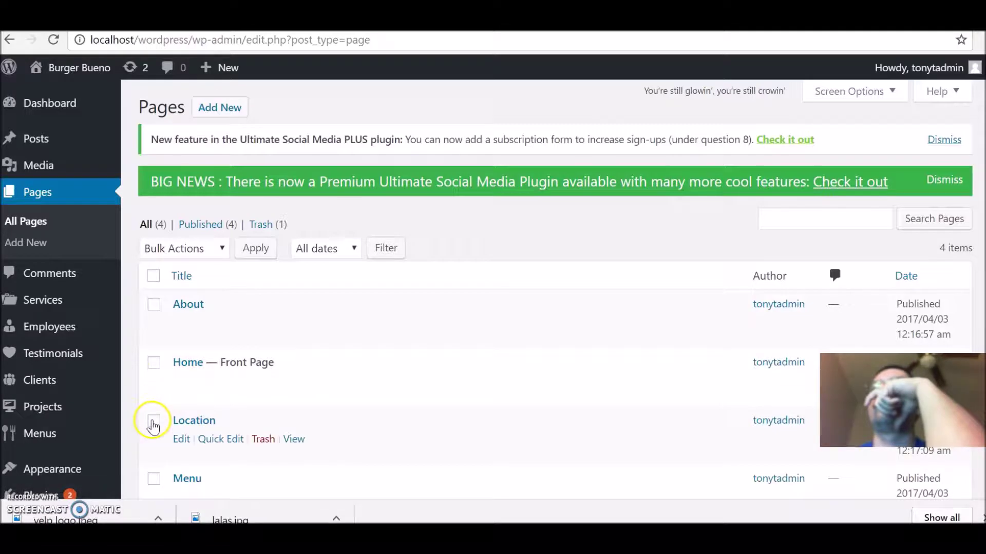
click(181, 440)
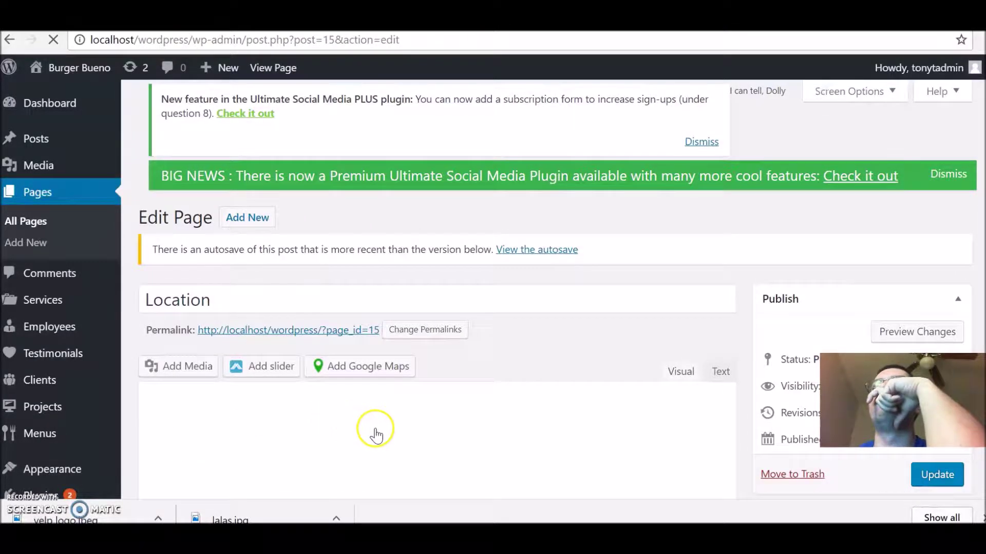
Step: Paste the [mbhi_hours] shortcode on a new line below the [huge_it_maps id="1"] shortcode
scroll(980, 314, down, 4)
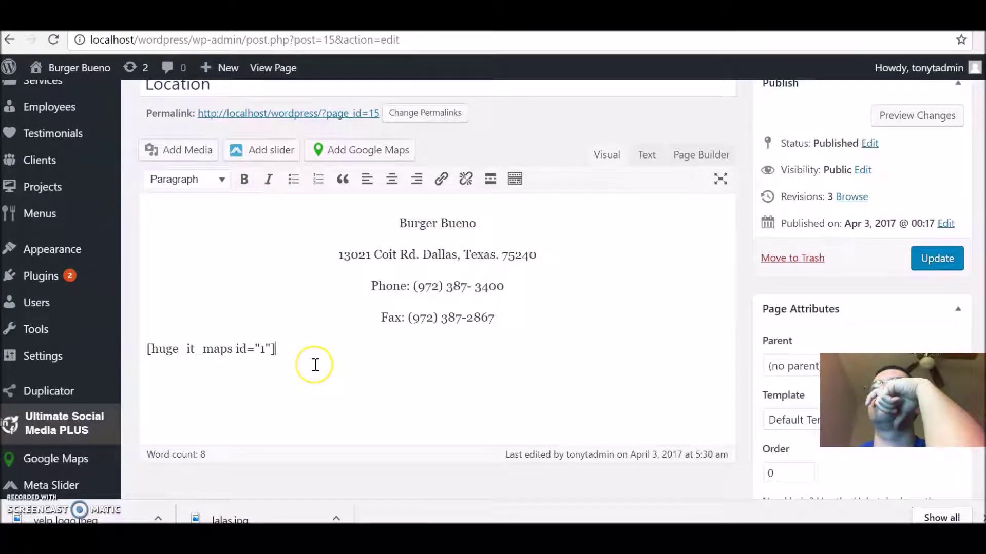
key(Return)
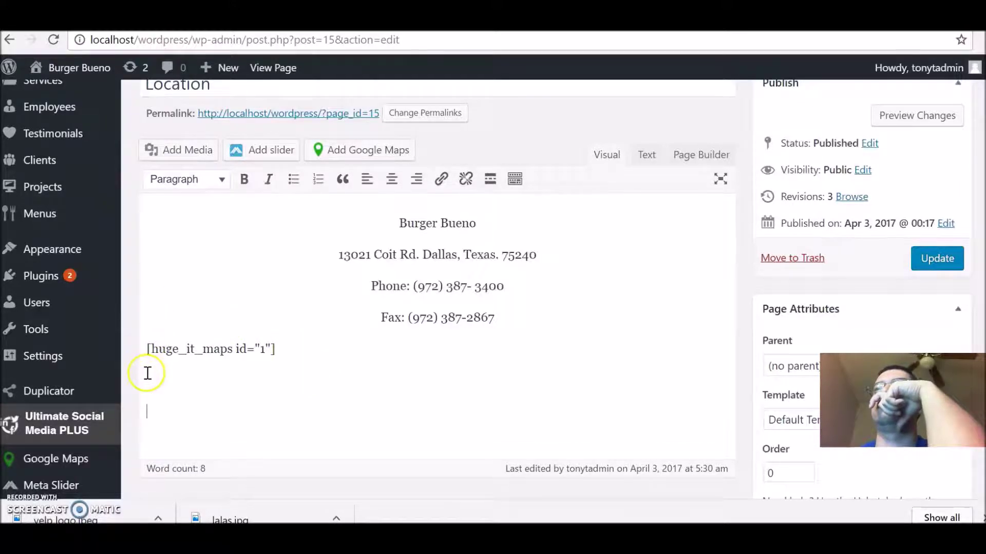
right_click(197, 396)
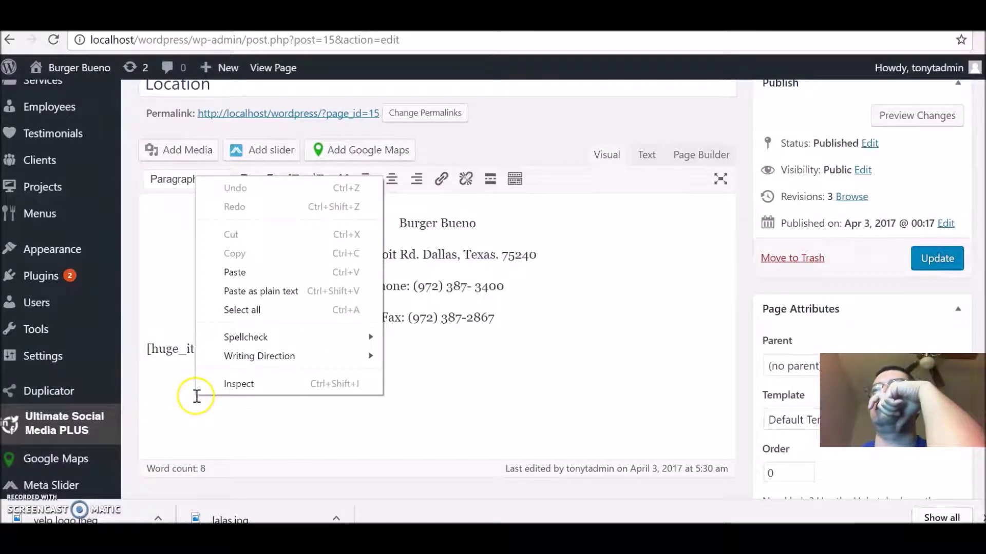
click(278, 276)
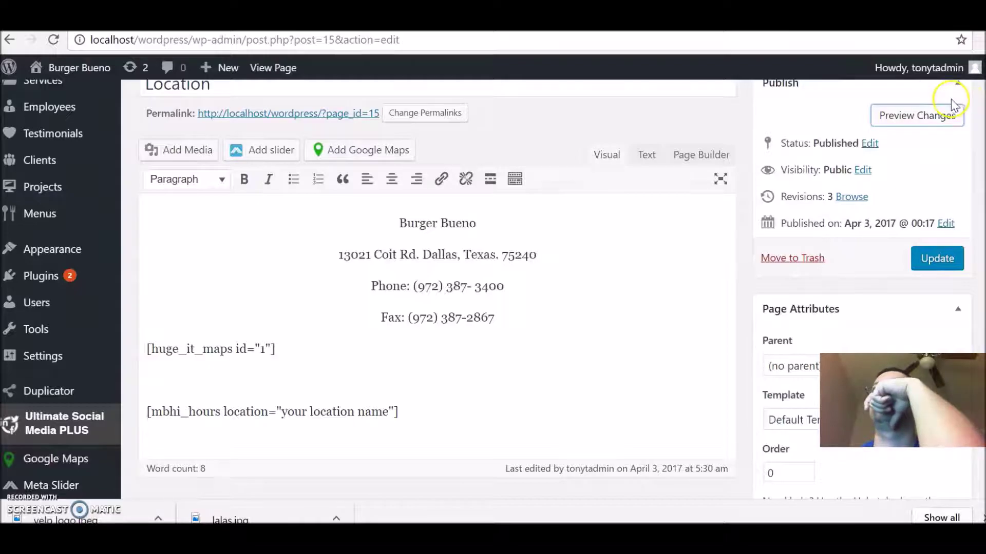
Step: Preview the Location page, check the Monday–Saturday 11:00 AM–9:00 PM hours table, then shrink the window
click(939, 114)
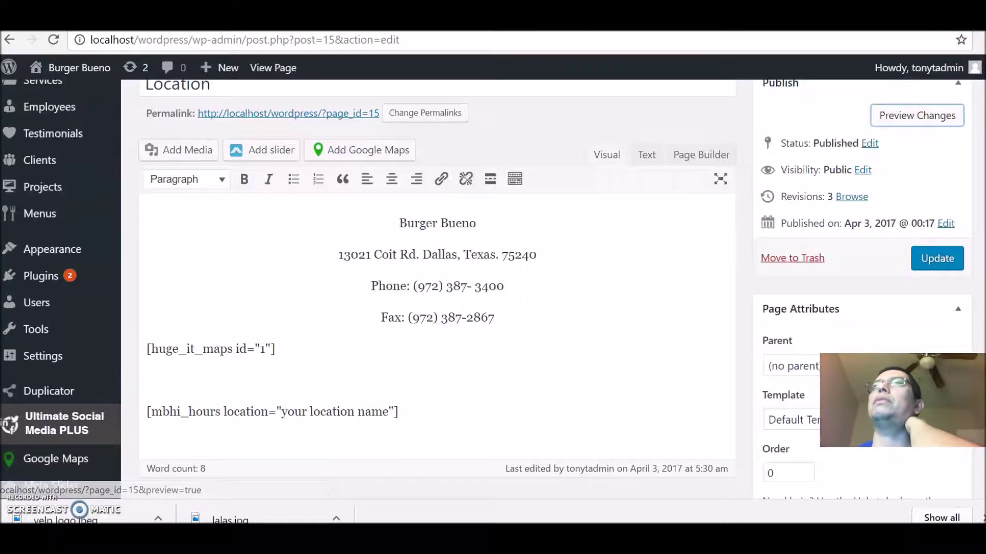
scroll(493, 287, down, 10)
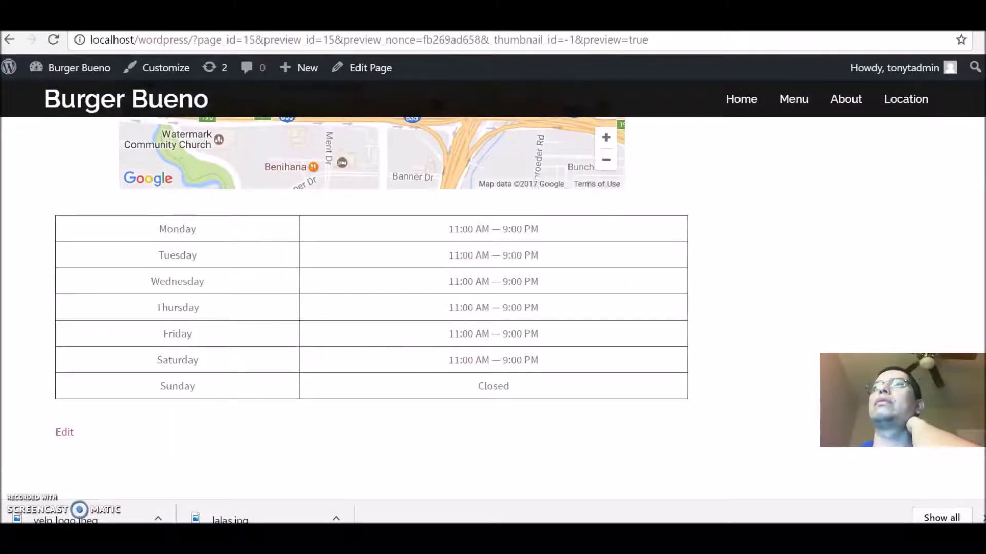
scroll(371, 308, up, 2)
scroll(372, 257, down, 3)
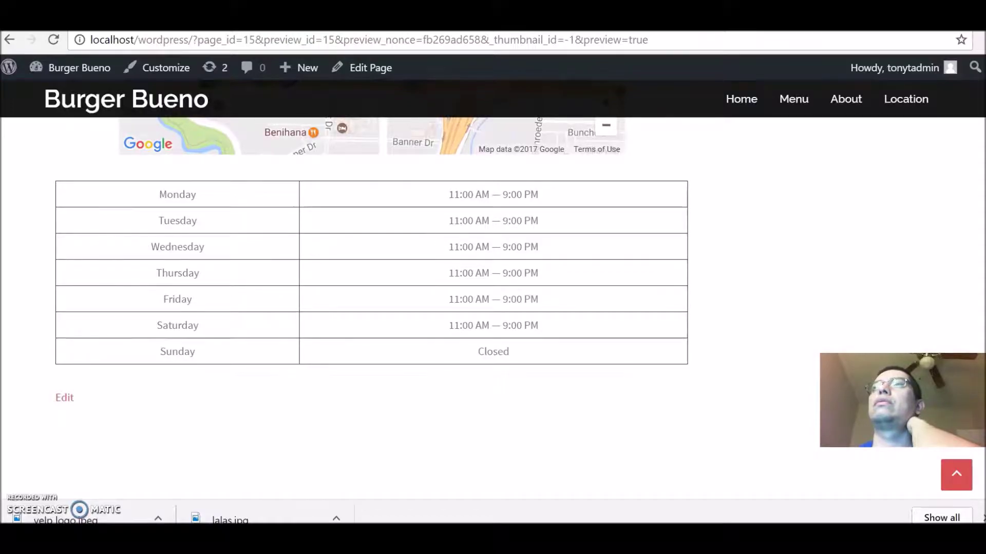
scroll(981, 277, up, 4)
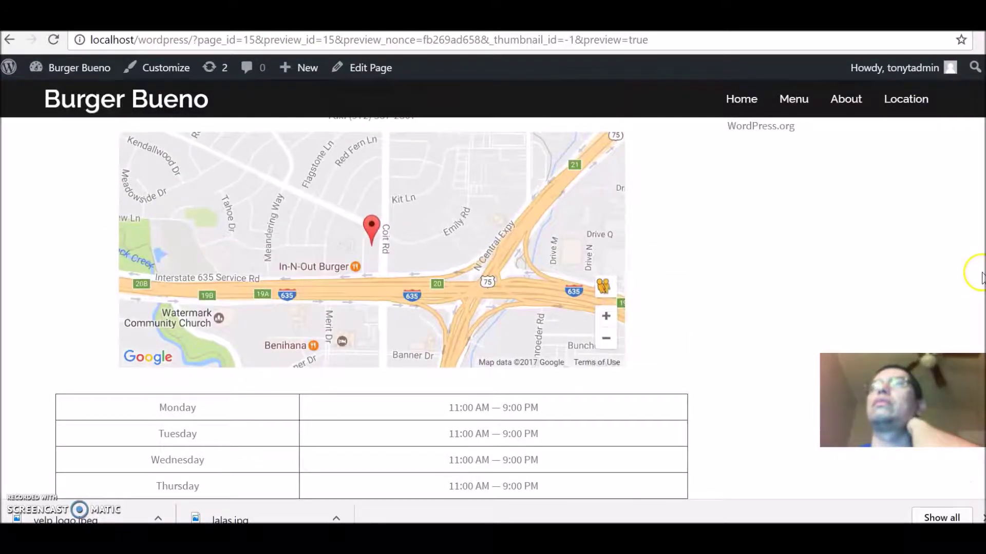
scroll(981, 278, up, 1)
scroll(981, 272, down, 3)
scroll(981, 313, down, 1)
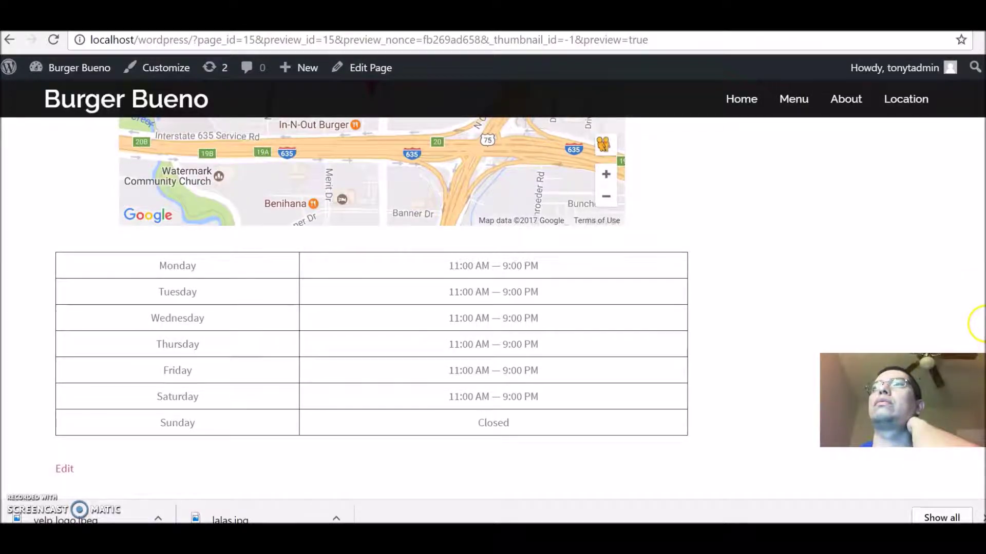
scroll(981, 321, down, 3)
scroll(981, 302, up, 4)
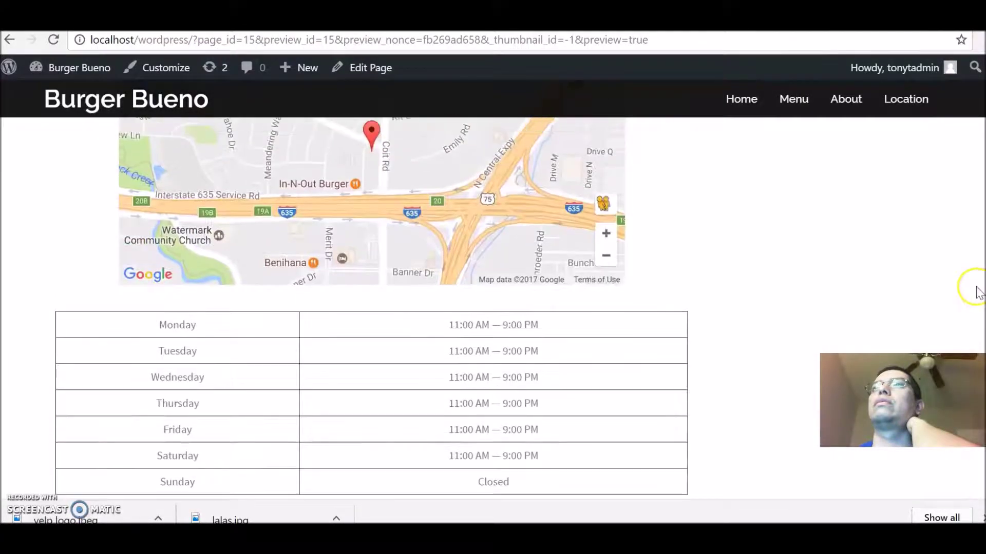
scroll(977, 292, up, 6)
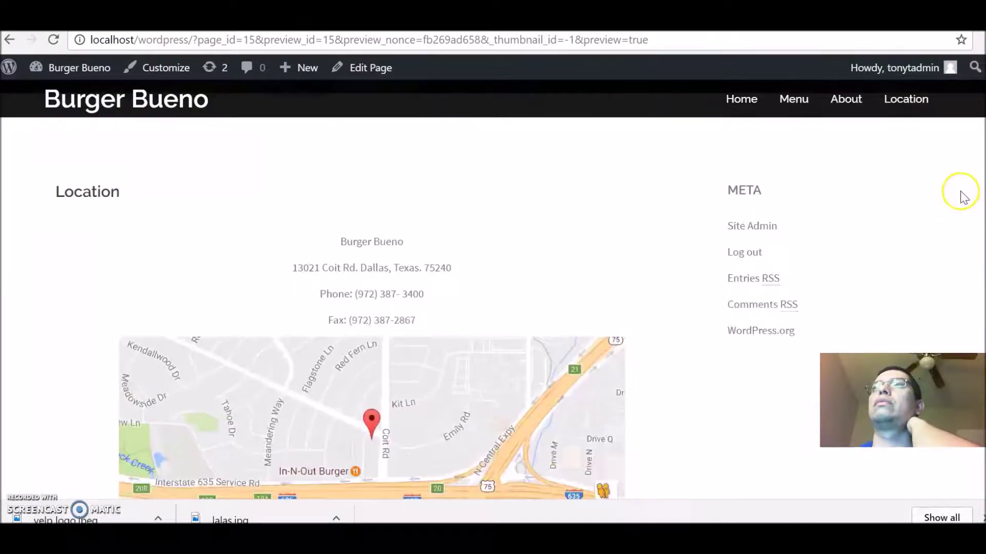
scroll(964, 197, up, 1)
scroll(964, 231, down, 5)
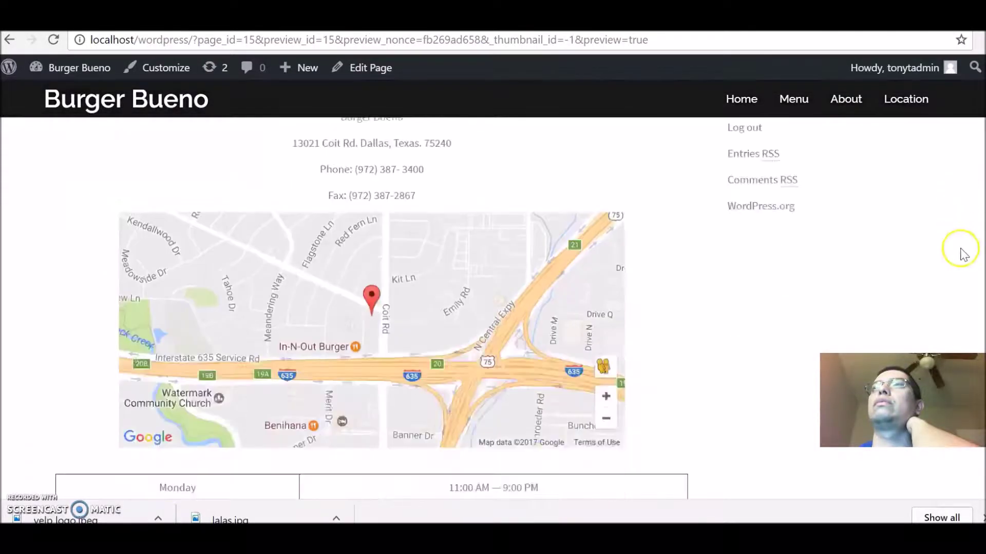
scroll(968, 279, up, 4)
scroll(963, 233, down, 8)
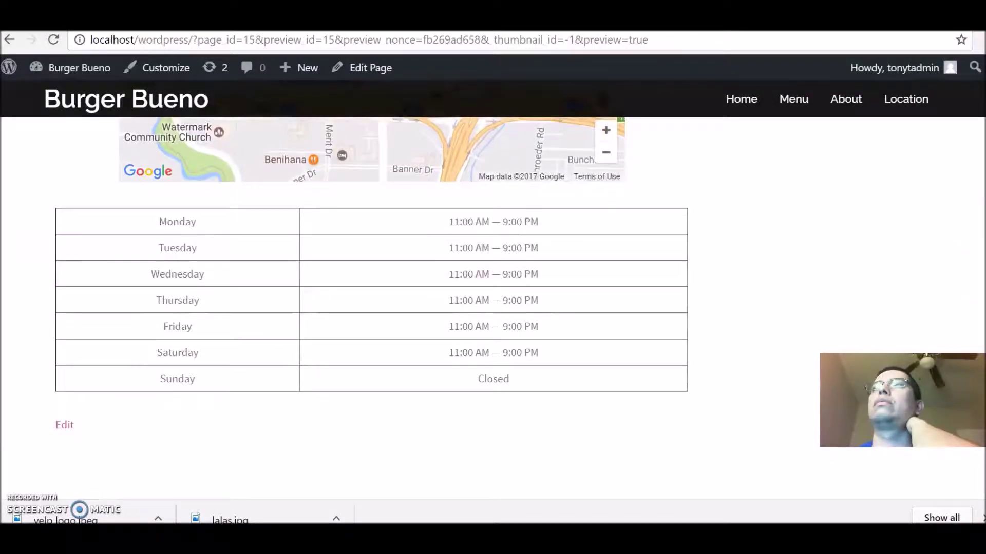
key(super+Down)
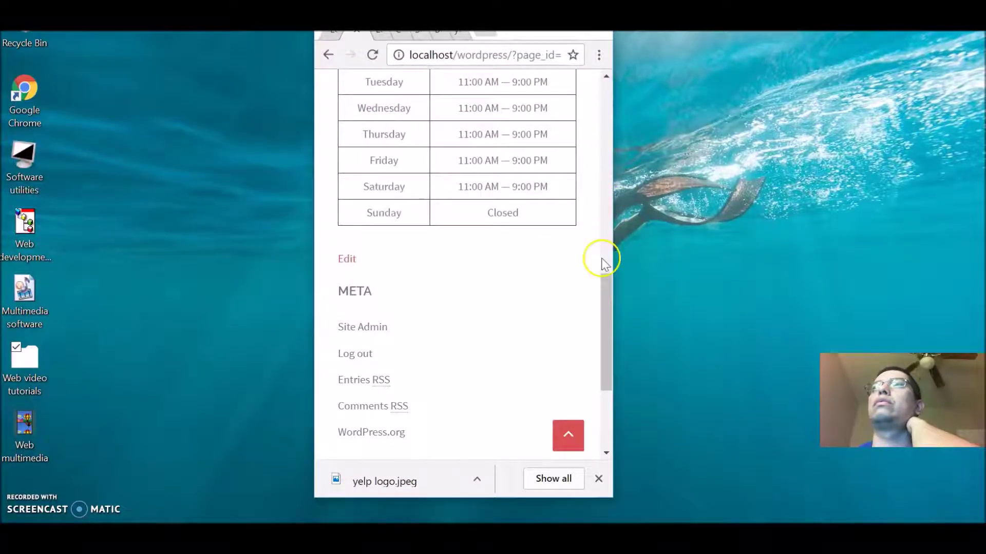
Step: At mobile width, use the hamburger menu to visit the Menu page, then the Location page
drag(602, 288, 590, 125)
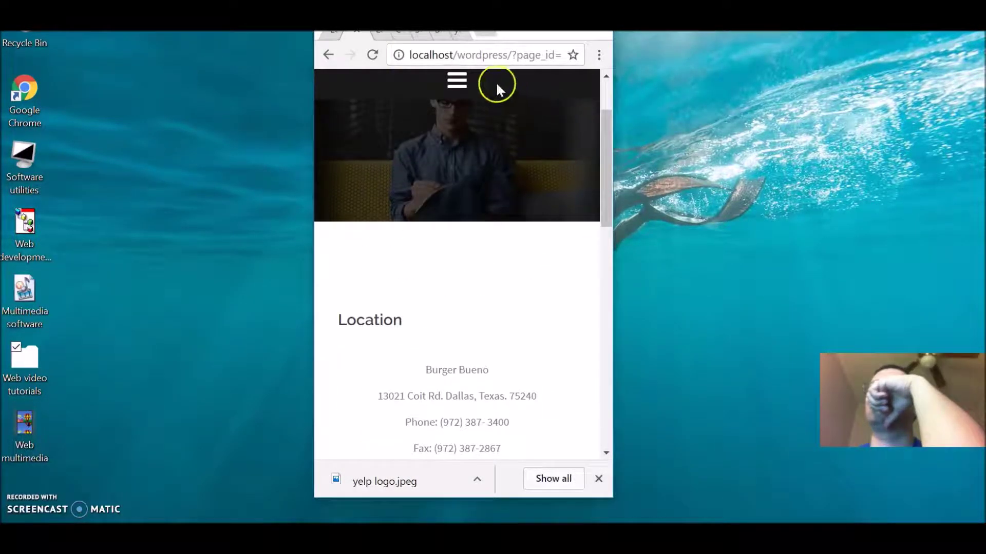
click(457, 80)
click(411, 151)
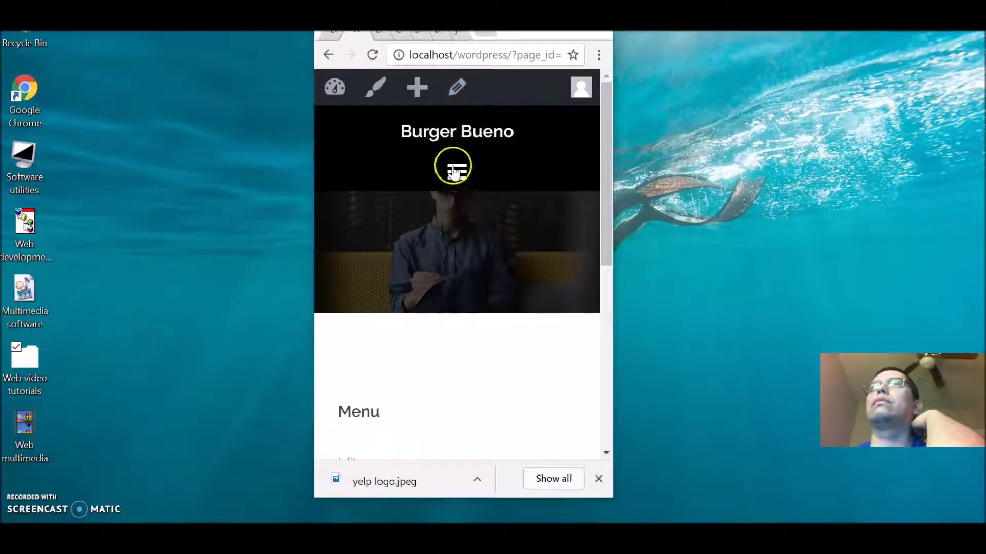
click(453, 172)
click(369, 308)
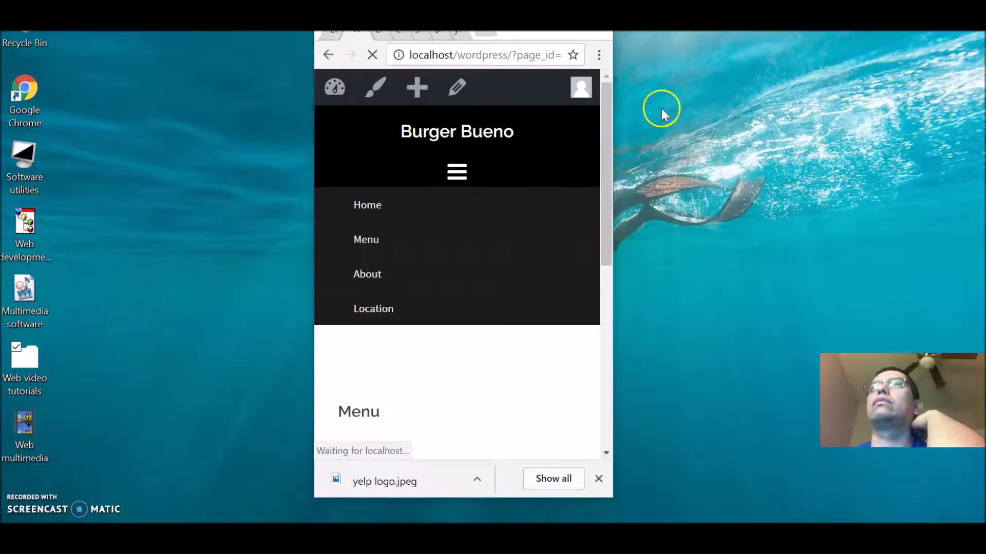
Step: Restore the browser to full width and go back to the Location page
drag(605, 102, 658, 310)
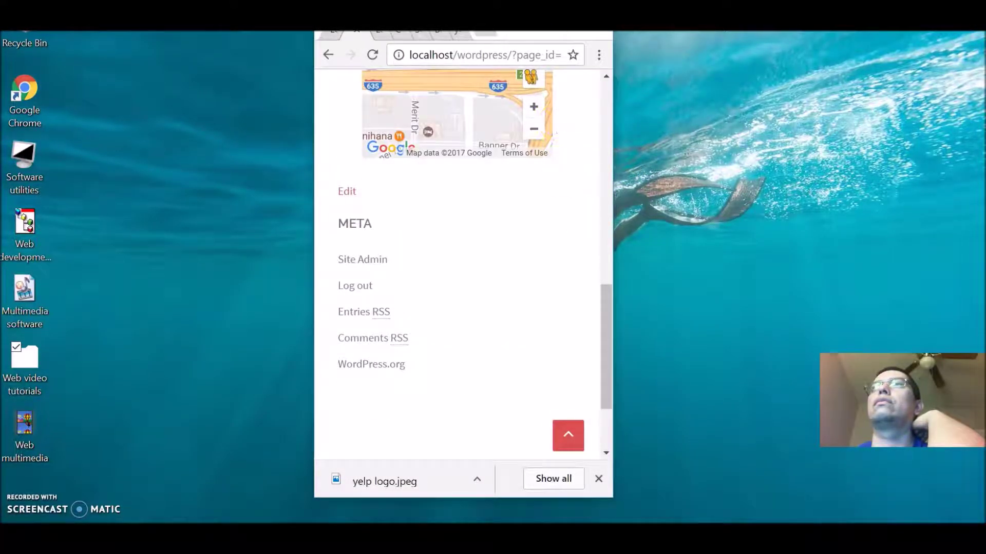
key(super+Up)
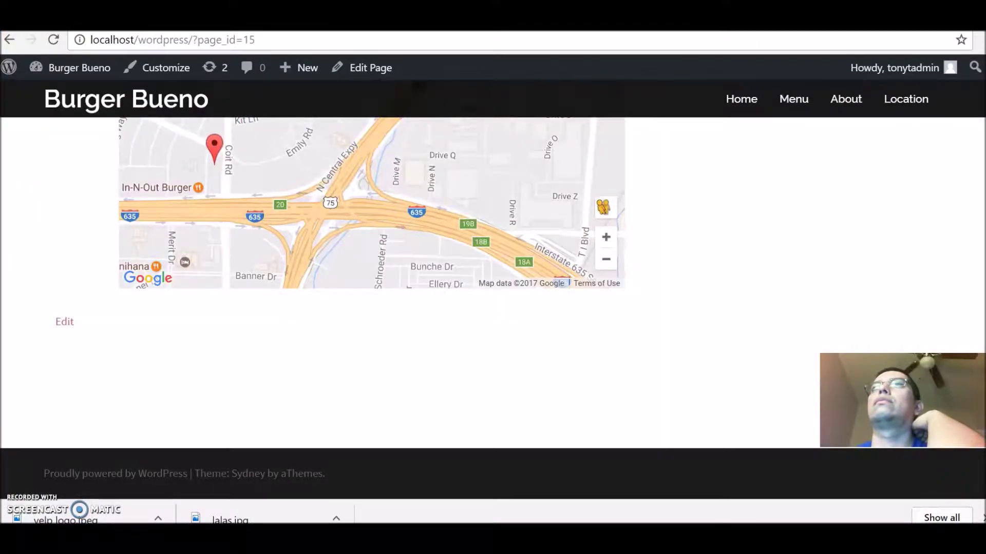
key(alt+Left)
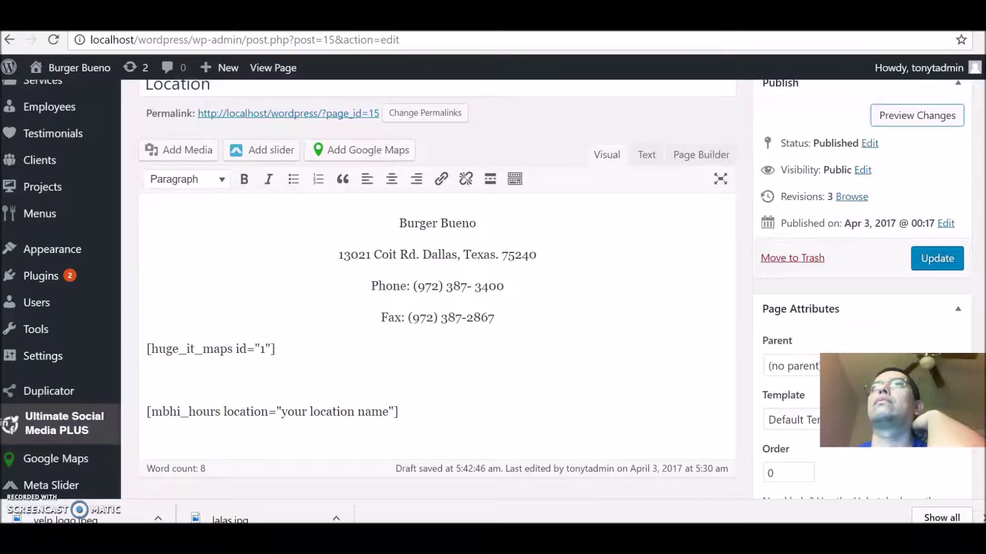
Step: Step forward to the public Location page, then back to the editor showing the [mbhi_hours] shortcode
key(alt+Right)
key(alt+Right)
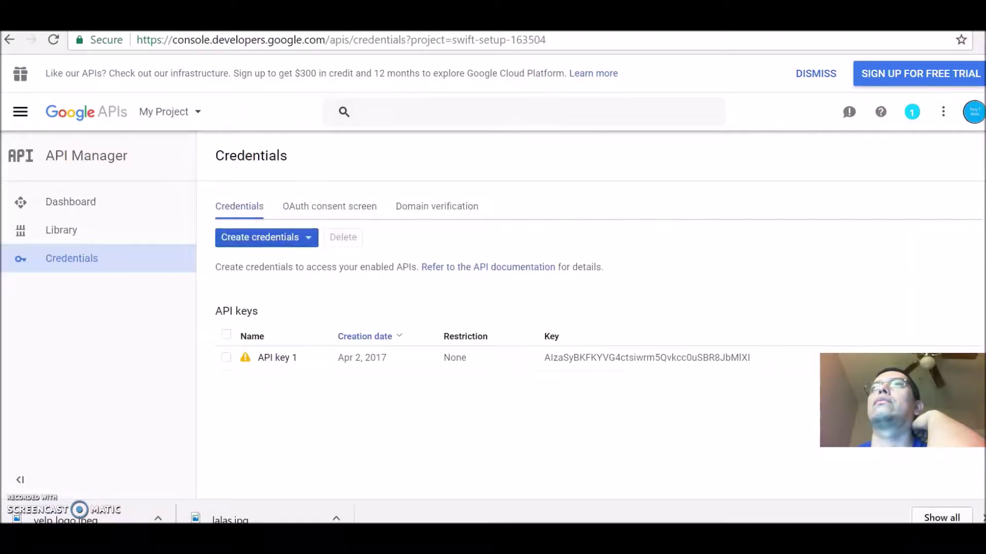
key(alt+Left)
key(alt+Left)
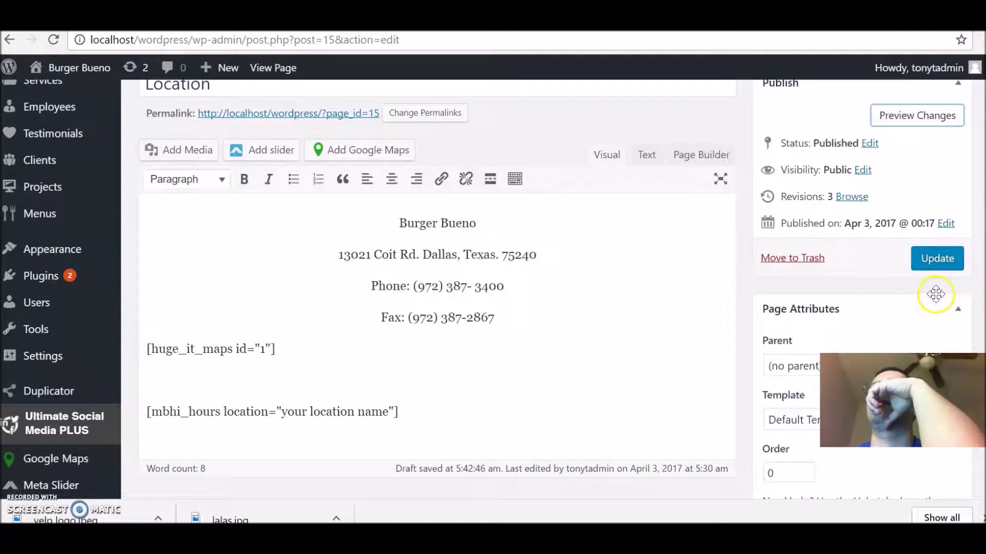
Step: Update the Location page, then browse the live homepage's Quality food, Fresh ingredients and Grilled burgers! sections
click(939, 264)
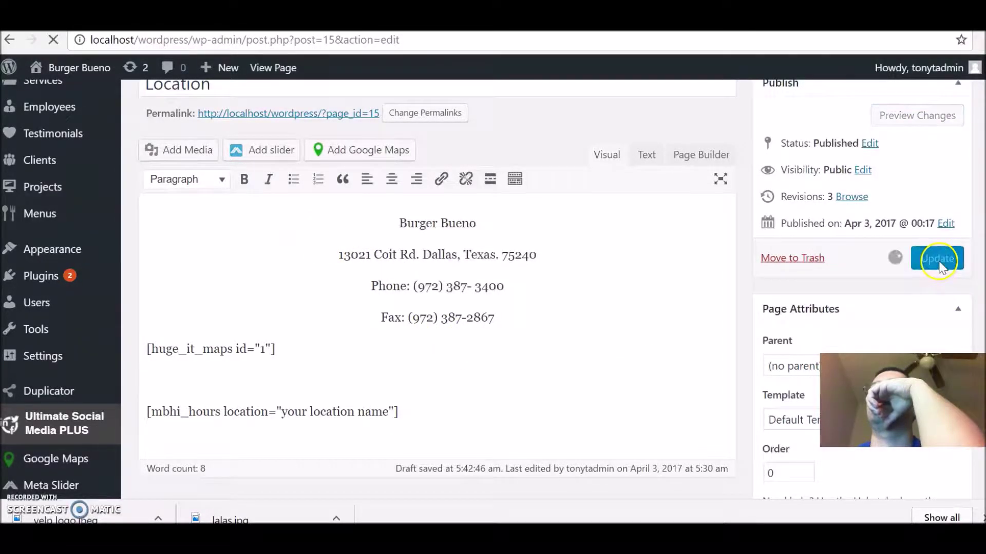
mouse_move(61, 67)
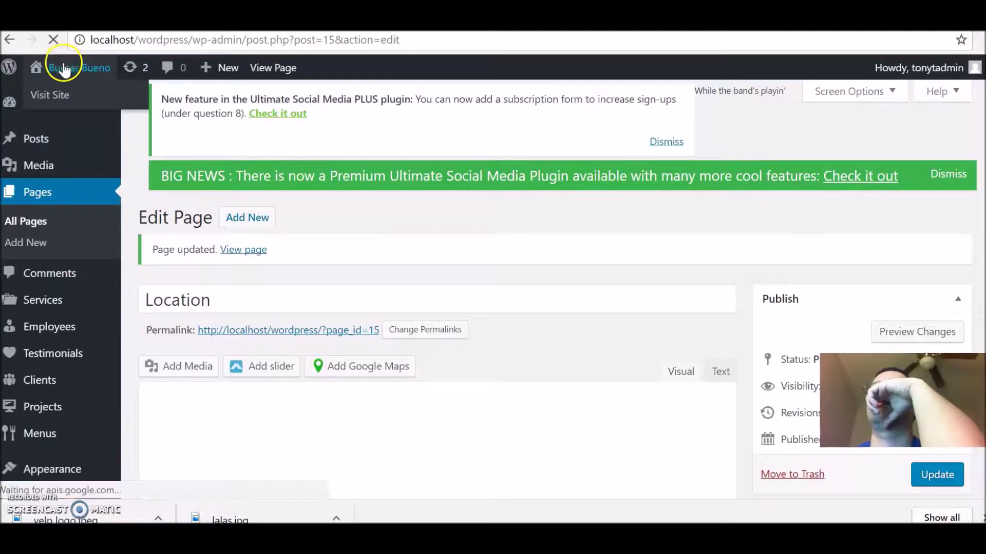
click(61, 66)
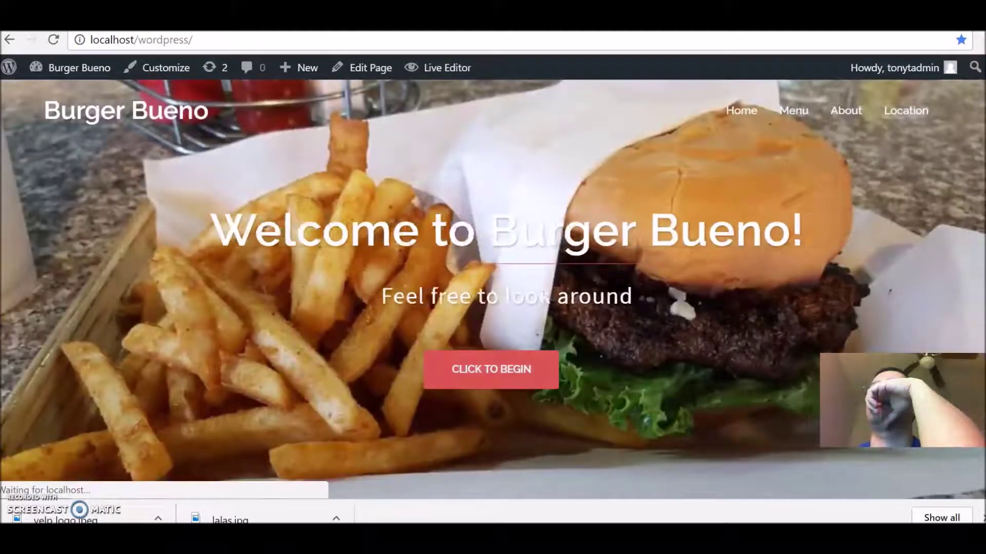
scroll(493, 288, down, 5)
scroll(493, 287, down, 3)
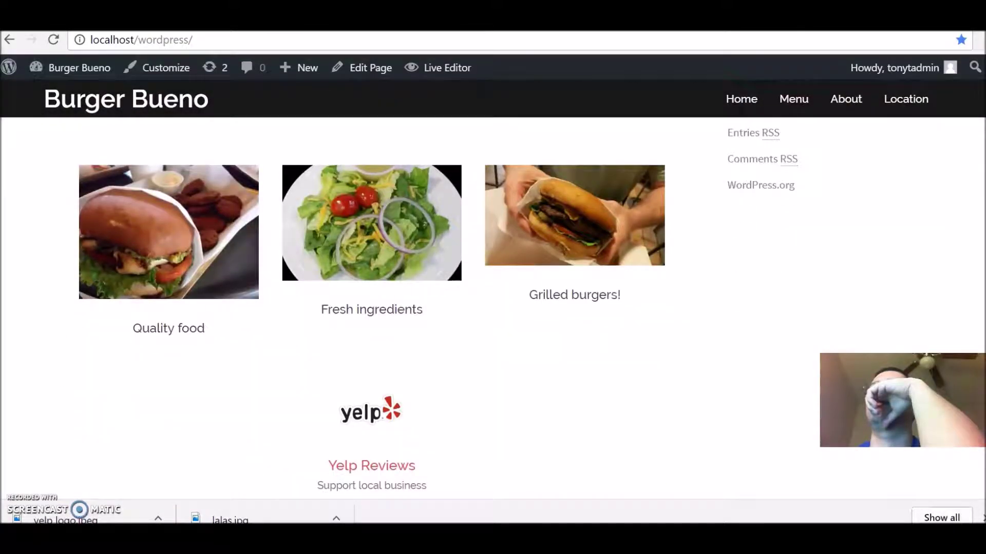
scroll(492, 288, up, 5)
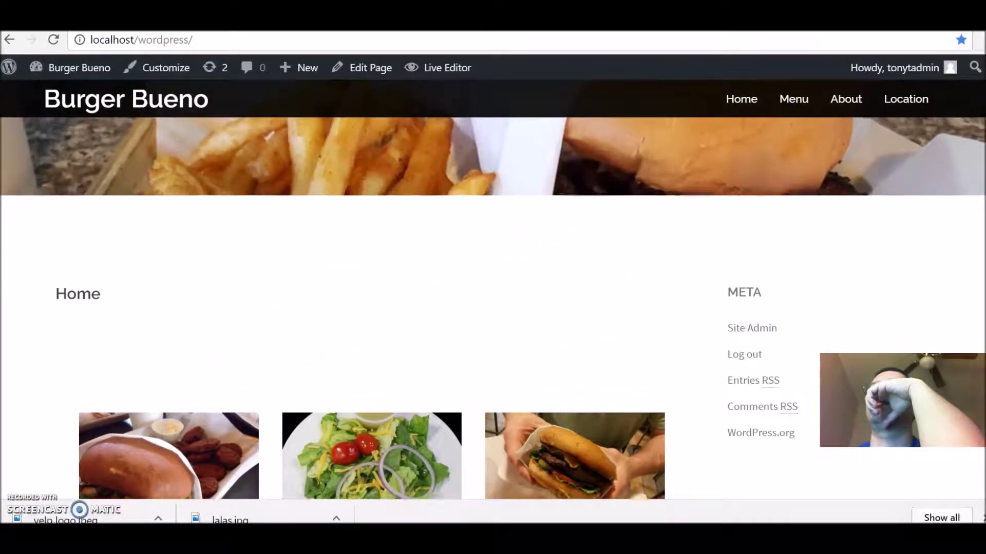
scroll(493, 287, up, 5)
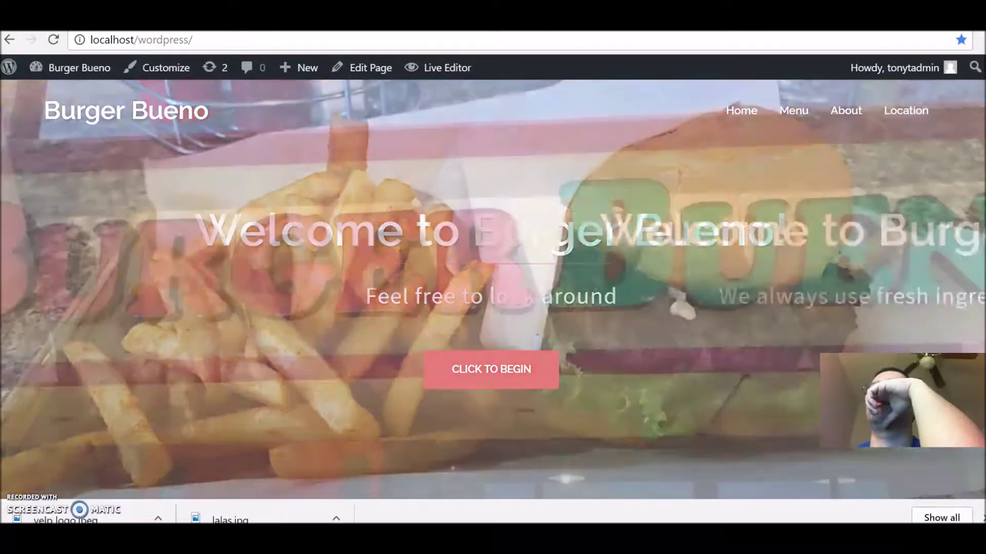
scroll(493, 288, down, 10)
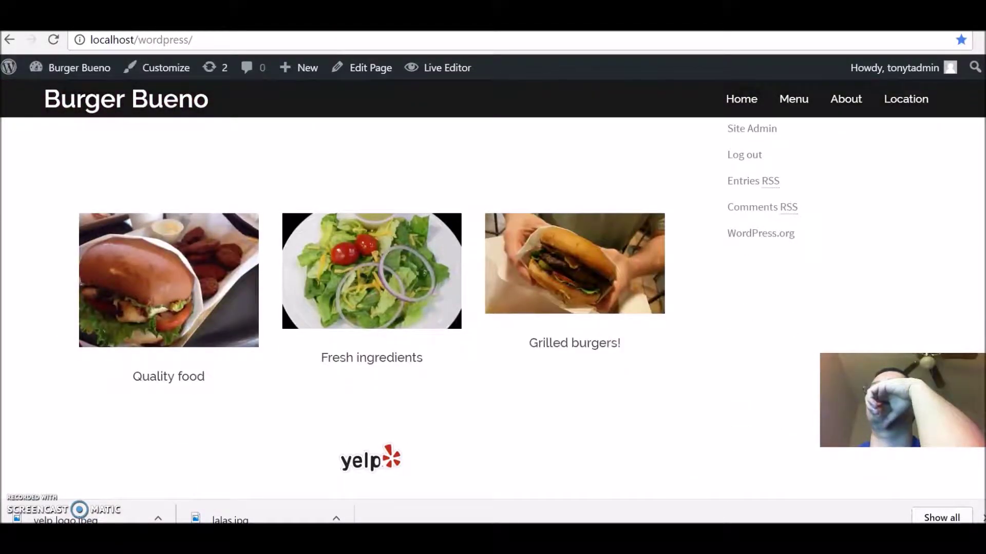
scroll(493, 288, up, 2)
scroll(895, 286, down, 1)
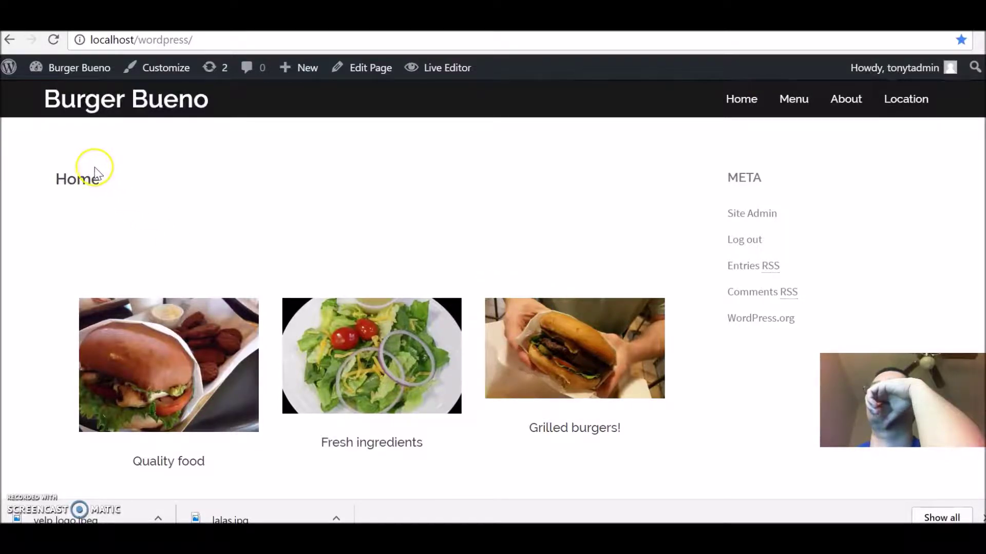
Step: Go to the dashboard and open the Business Hours Indicator settings on its Codes tab
mouse_move(88, 74)
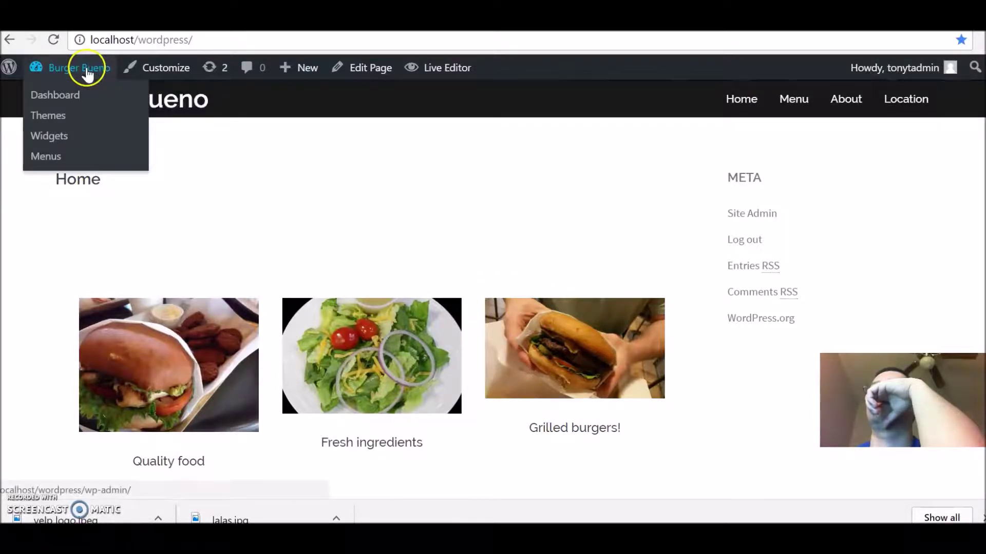
click(53, 96)
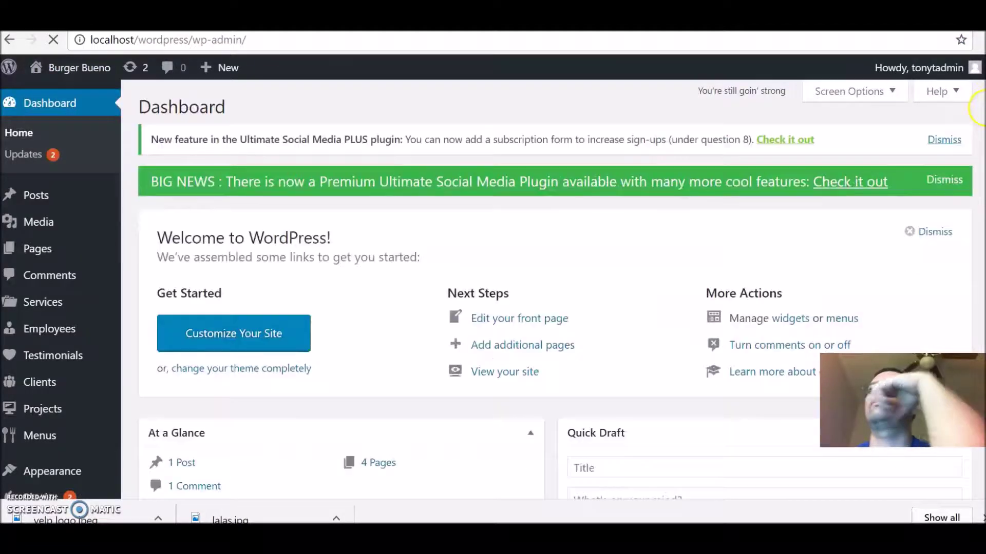
scroll(487, 289, down, 1)
scroll(487, 290, down, 5)
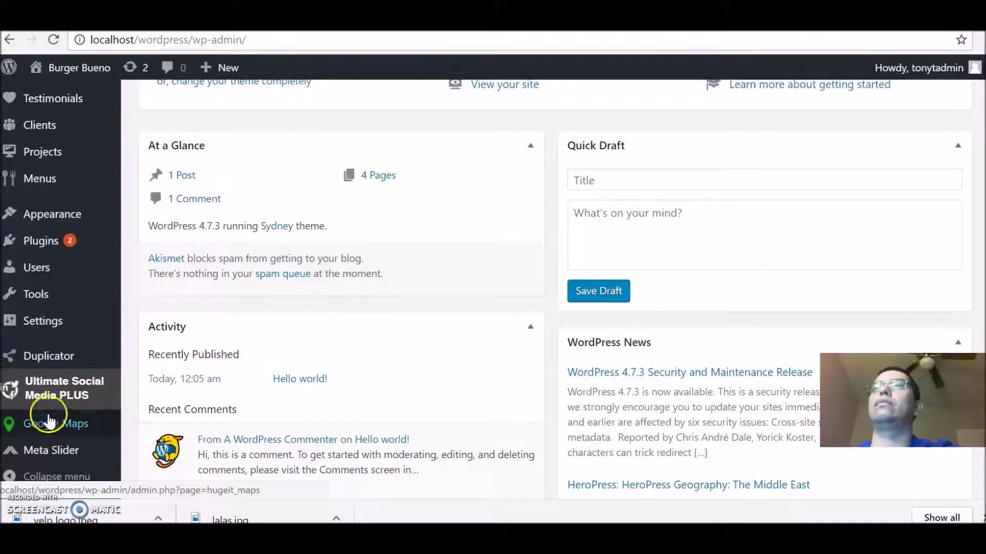
mouse_move(67, 323)
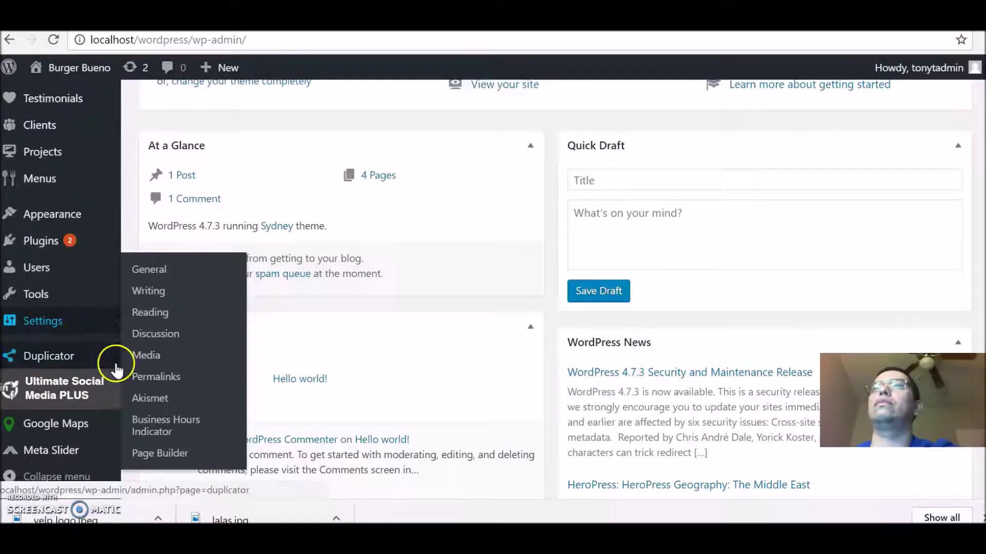
click(160, 430)
click(547, 235)
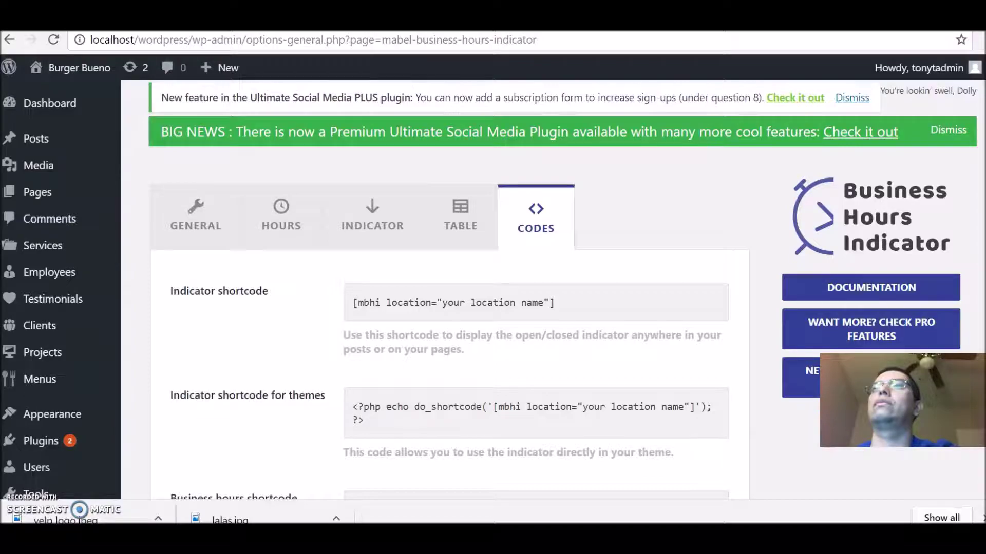
Step: Select and copy the [mbhi location="your location name"] indicator shortcode
scroll(493, 287, down, 2)
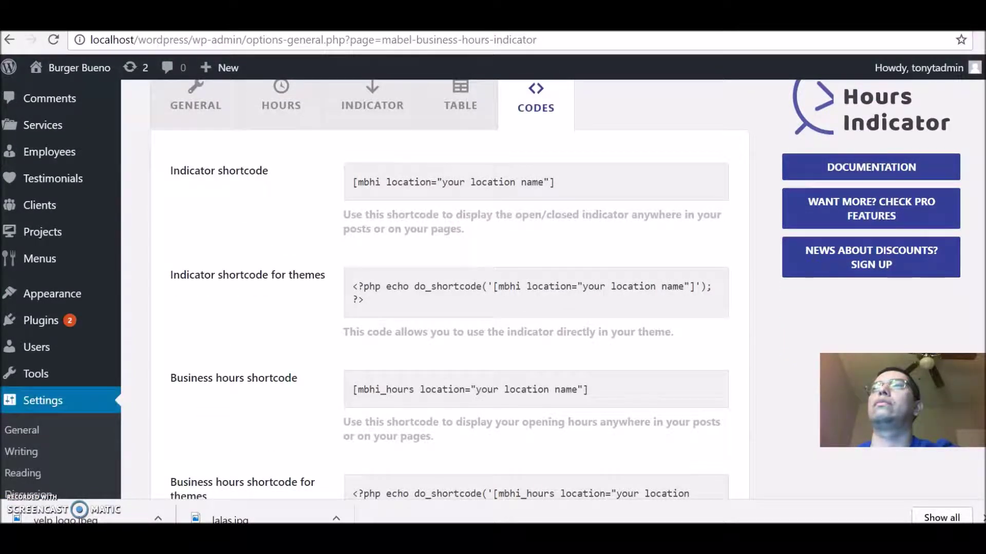
scroll(493, 288, down, 3)
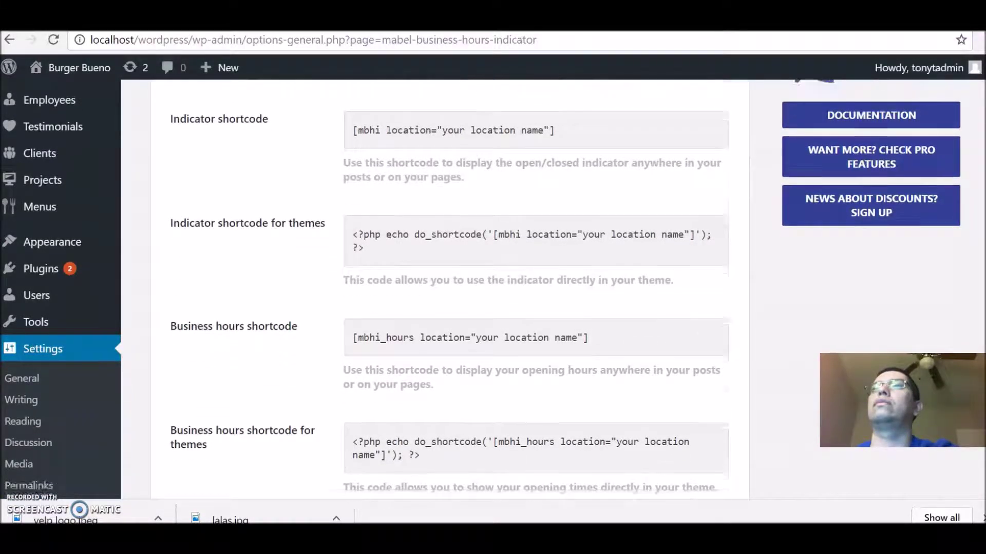
scroll(493, 287, down, 2)
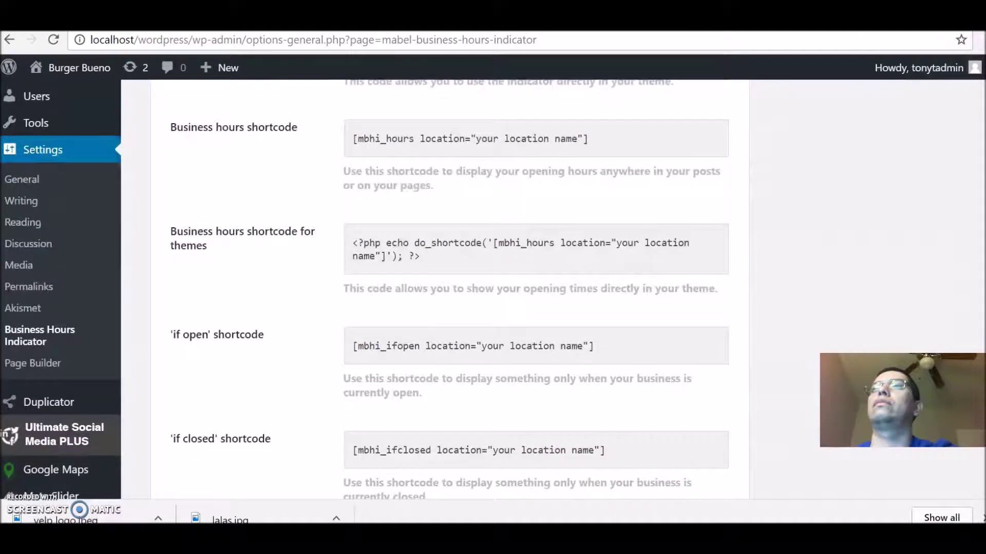
scroll(493, 288, down, 1)
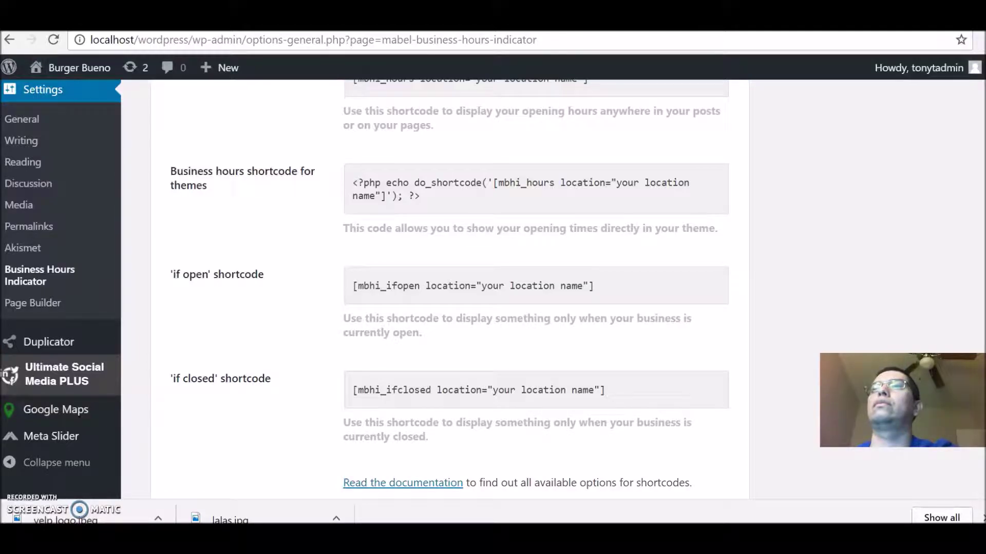
scroll(493, 287, up, 1)
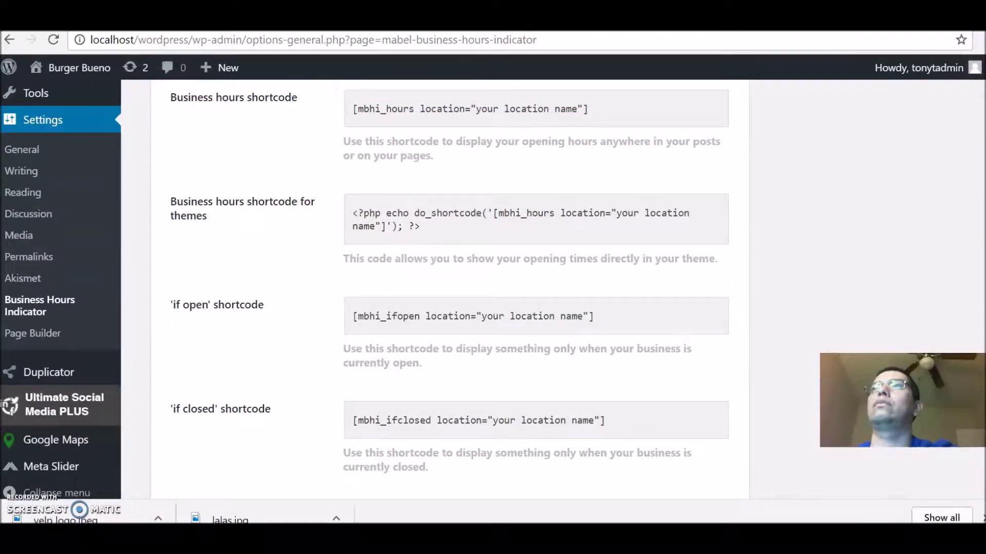
scroll(493, 288, up, 3)
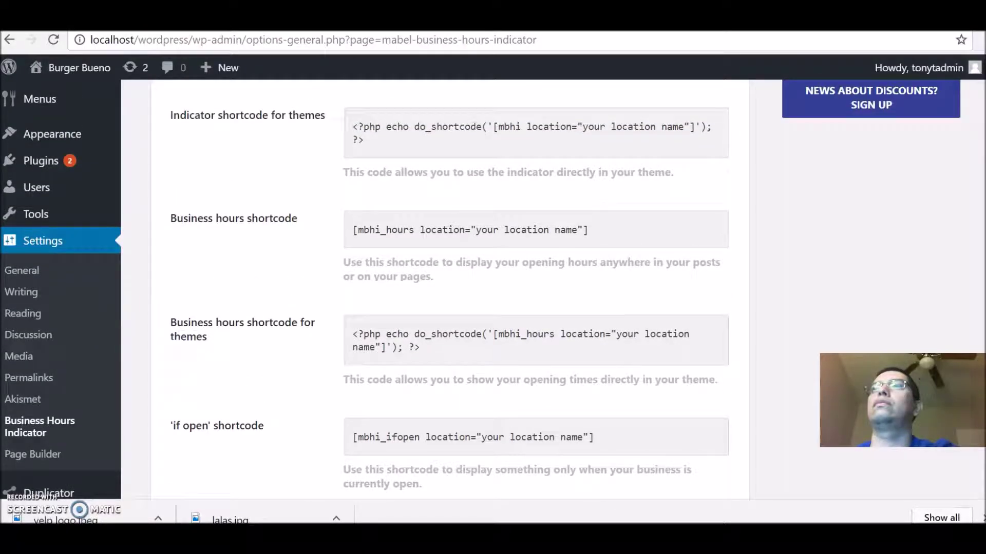
scroll(492, 288, down, 3)
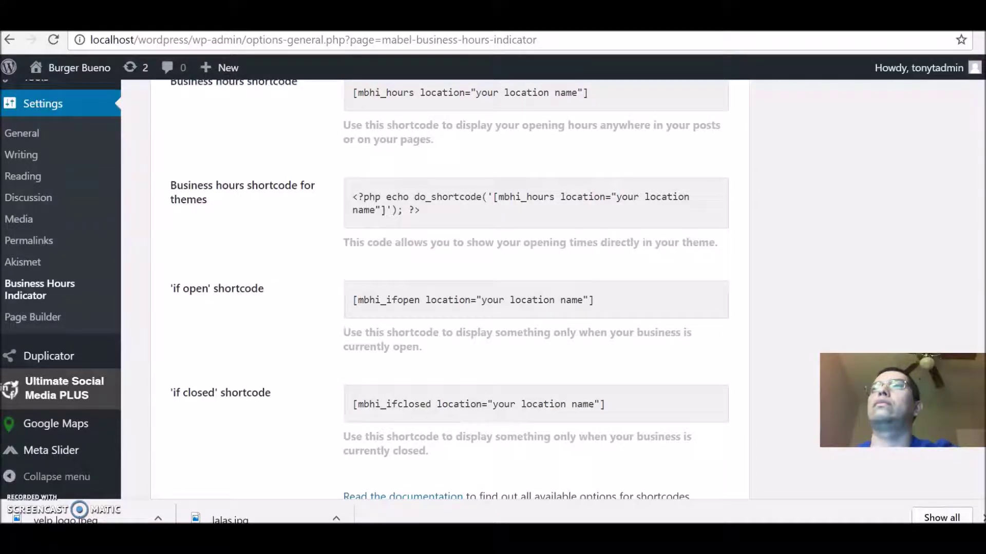
scroll(493, 288, down, 2)
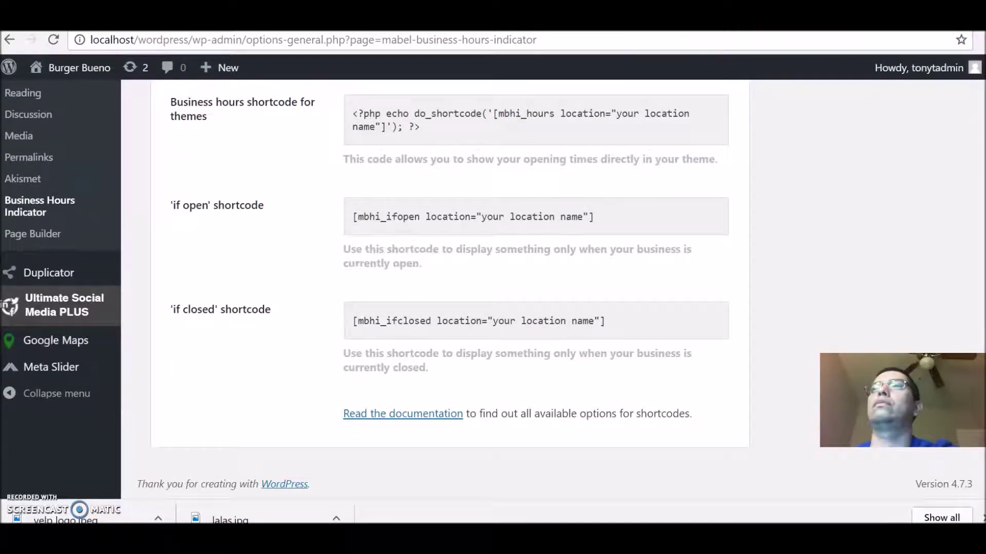
scroll(493, 287, up, 1)
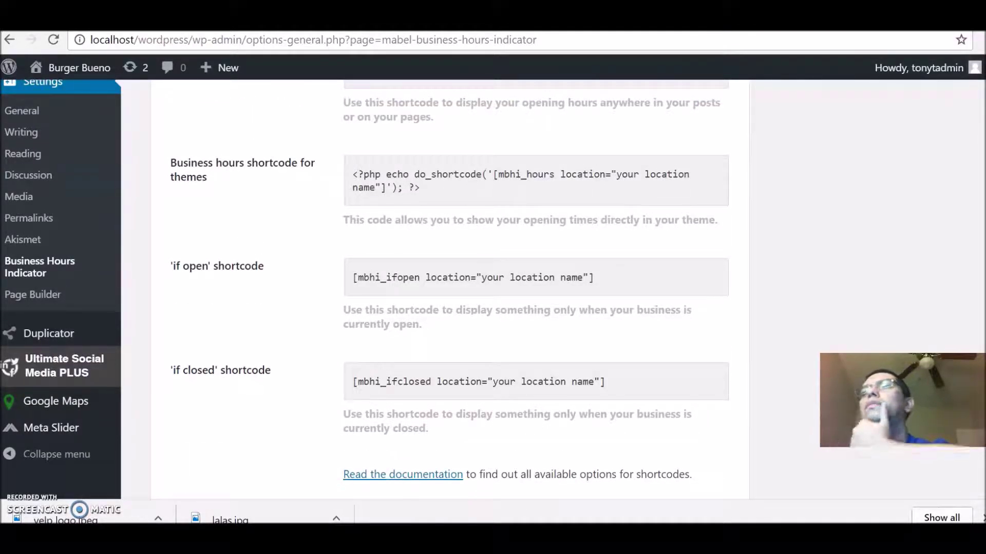
scroll(972, 313, up, 2)
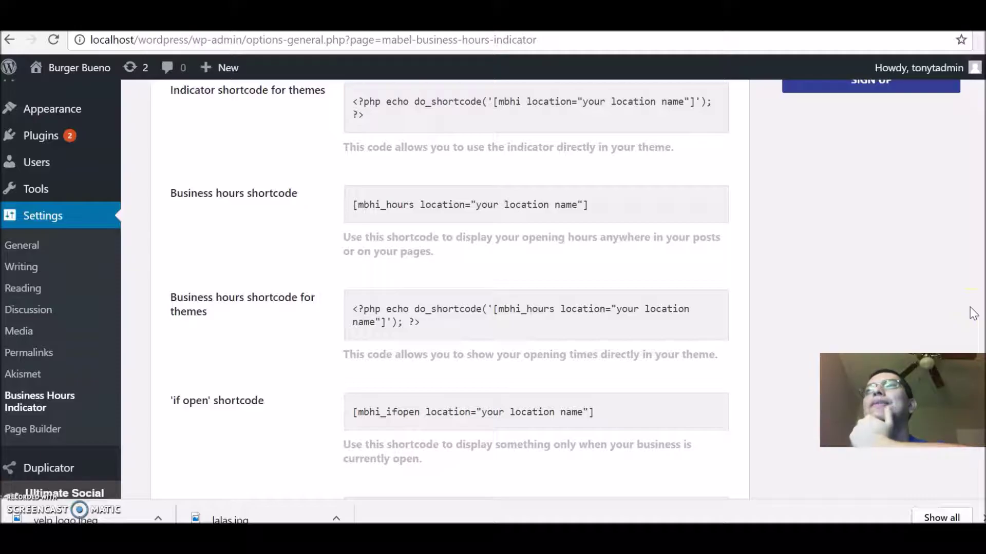
scroll(969, 302, up, 1)
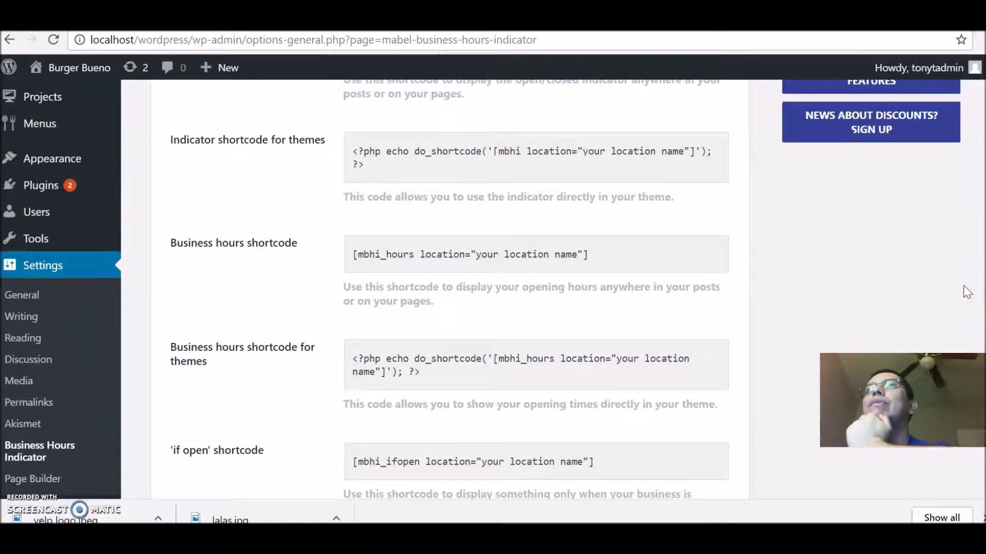
scroll(958, 267, up, 1)
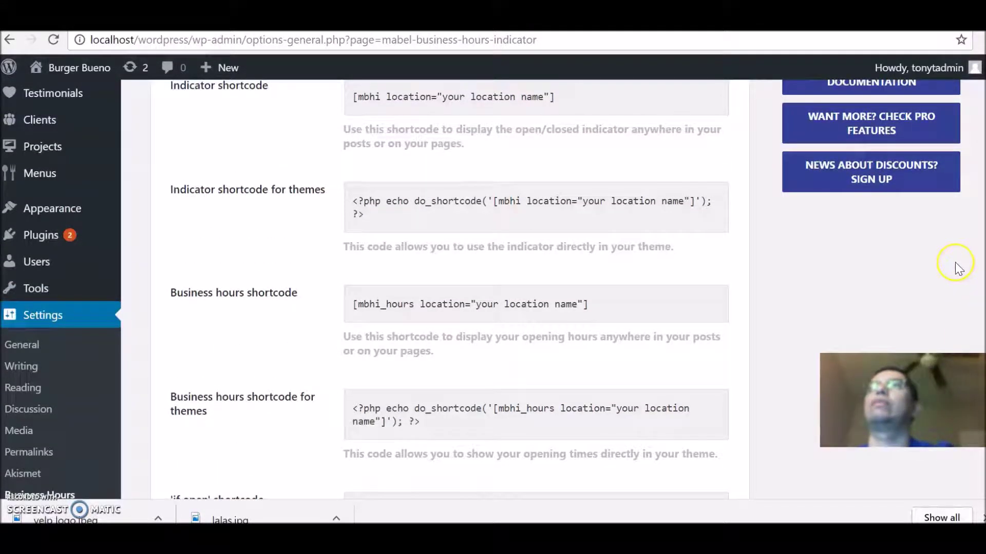
scroll(972, 253, up, 1)
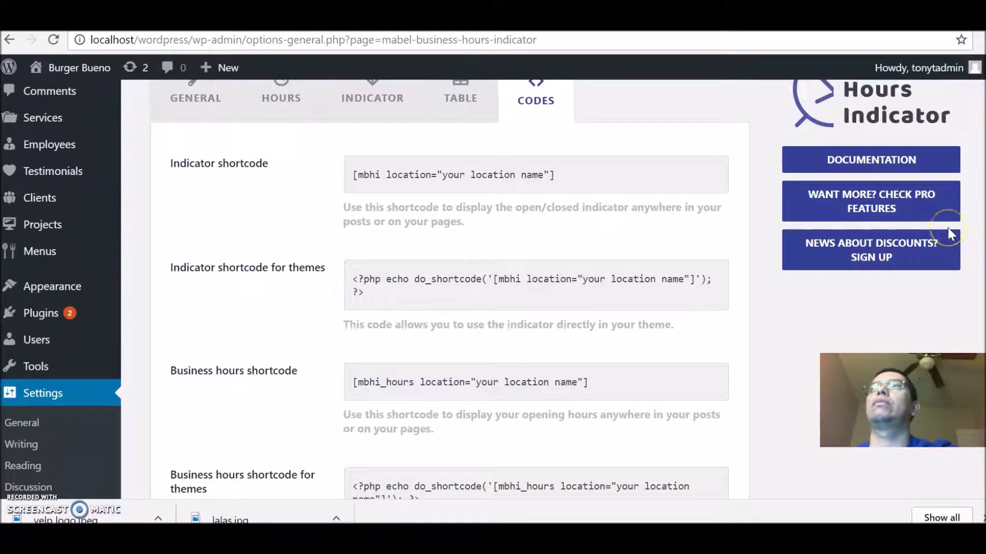
scroll(948, 221, up, 1)
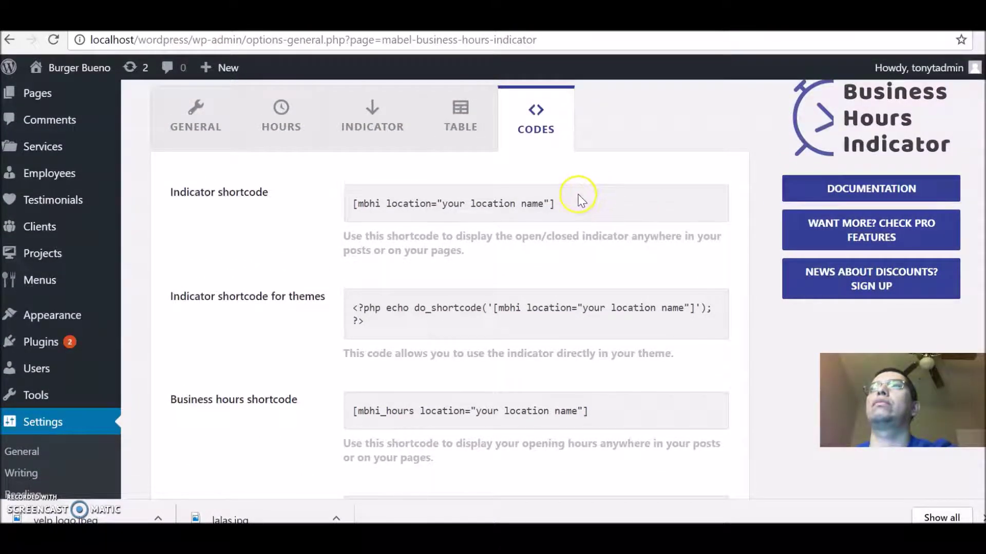
drag(556, 207, 347, 209)
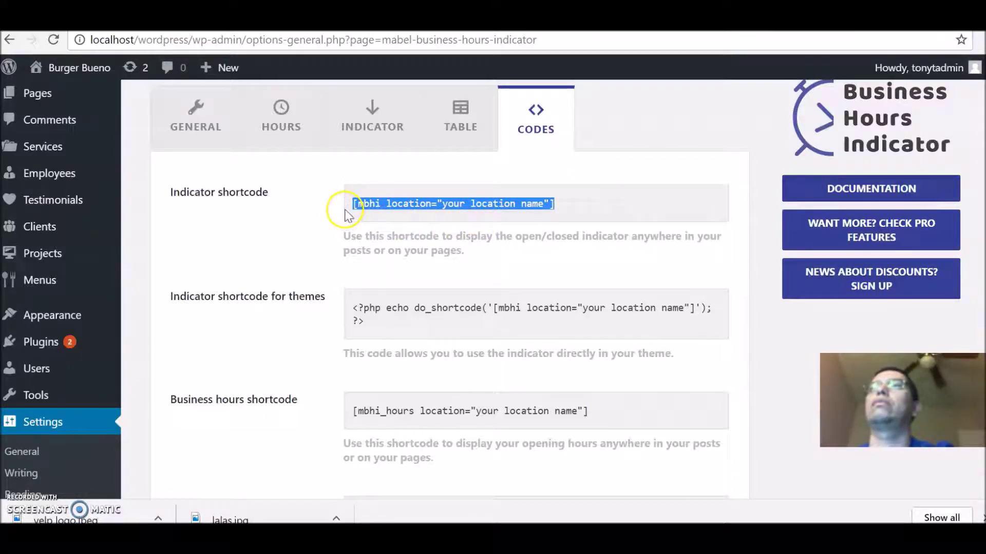
right_click(376, 203)
click(400, 214)
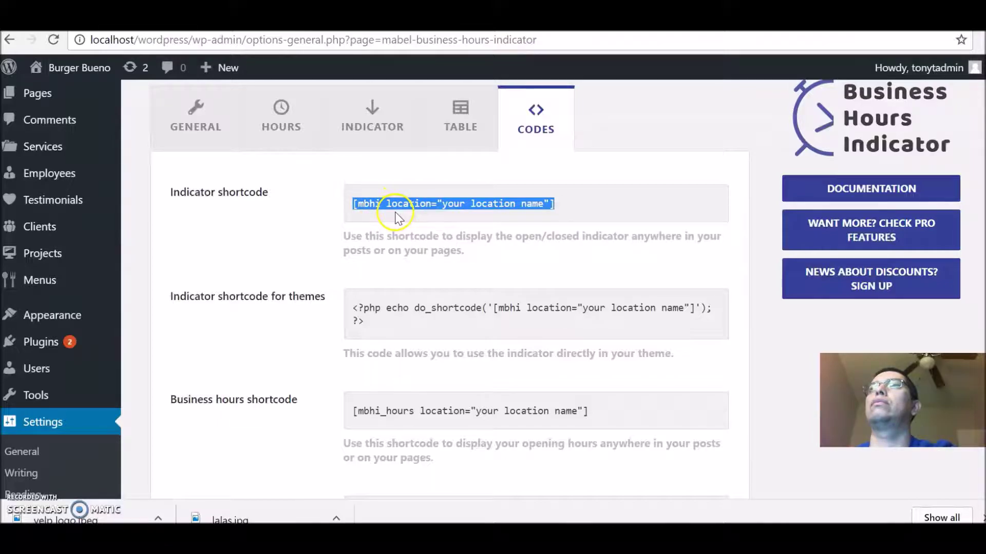
Step: Open the Home page from the Pages list for editing
click(47, 100)
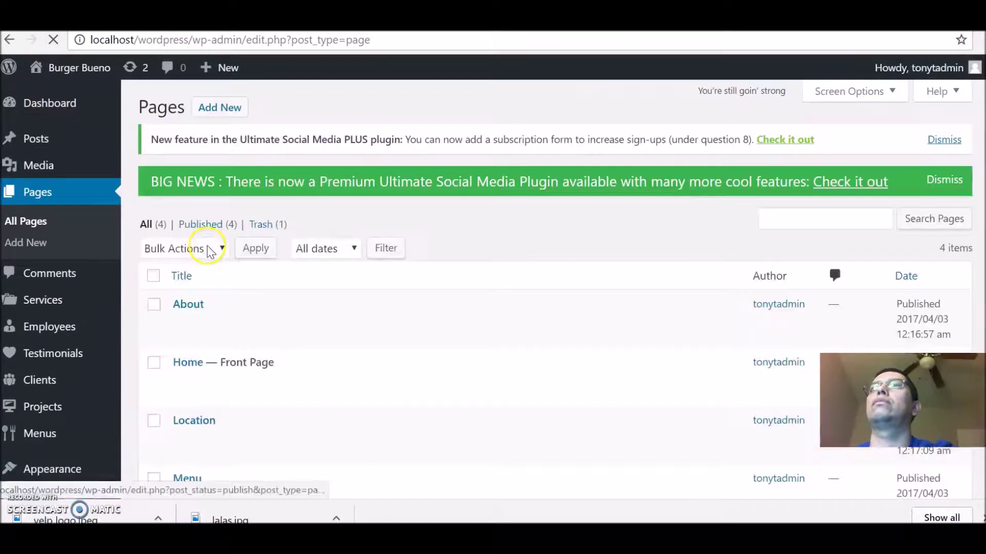
mouse_move(167, 365)
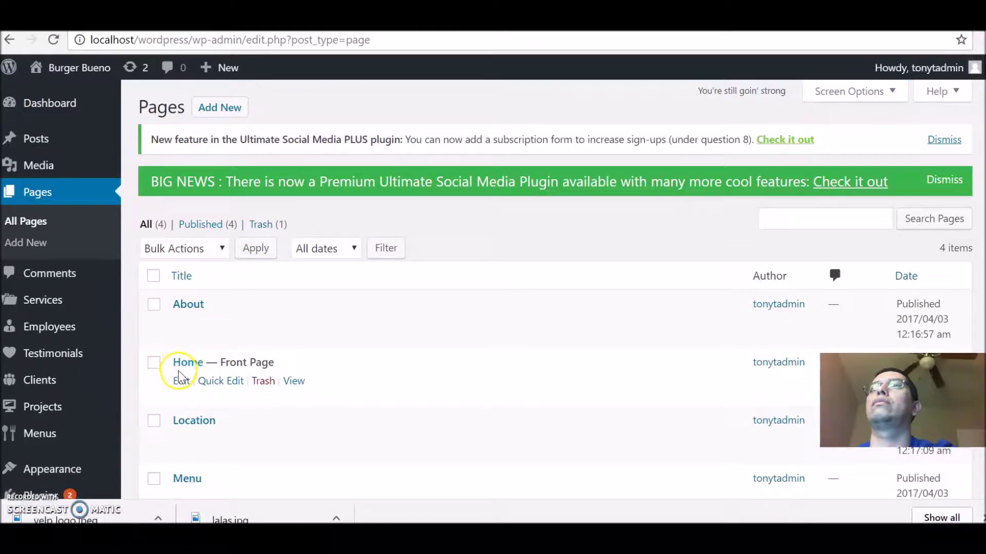
click(179, 384)
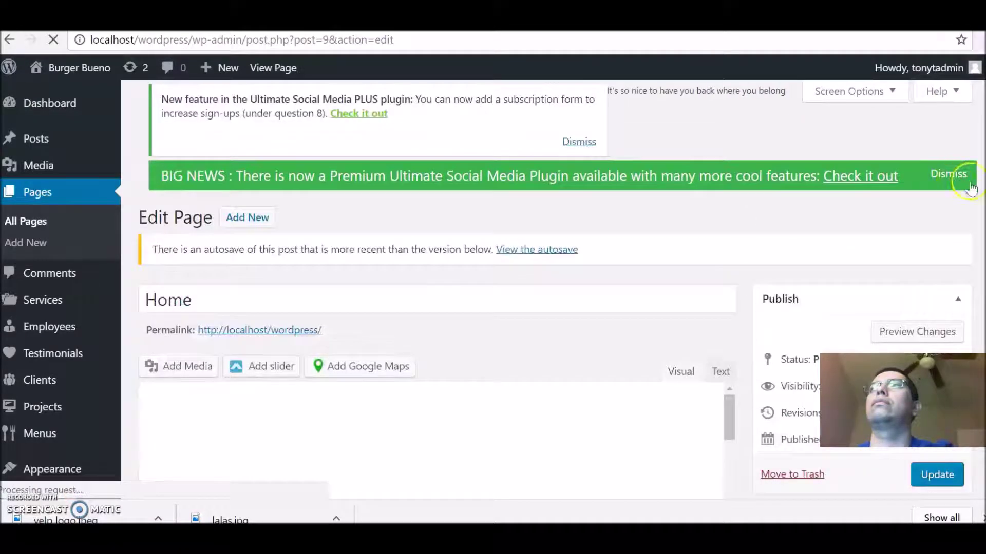
Step: Cancel Revert to Editor, keeping the Services and Testimonials page-builder rows, and dismiss the row options
scroll(493, 267, down, 2)
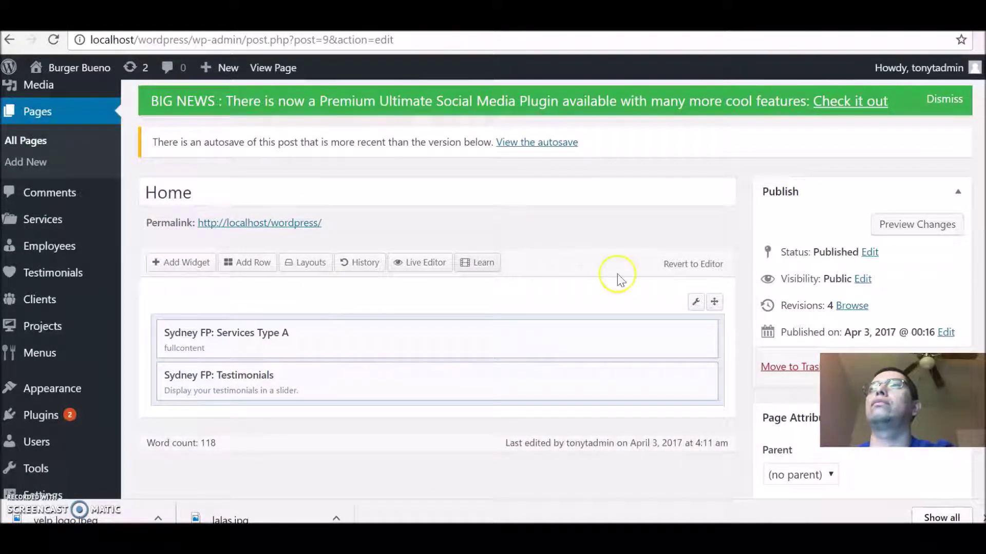
click(706, 265)
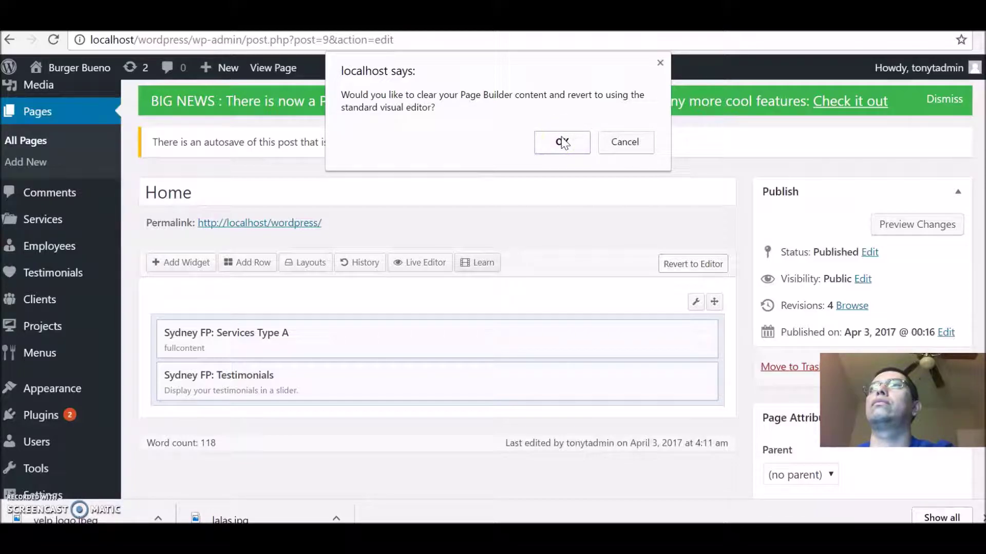
click(660, 63)
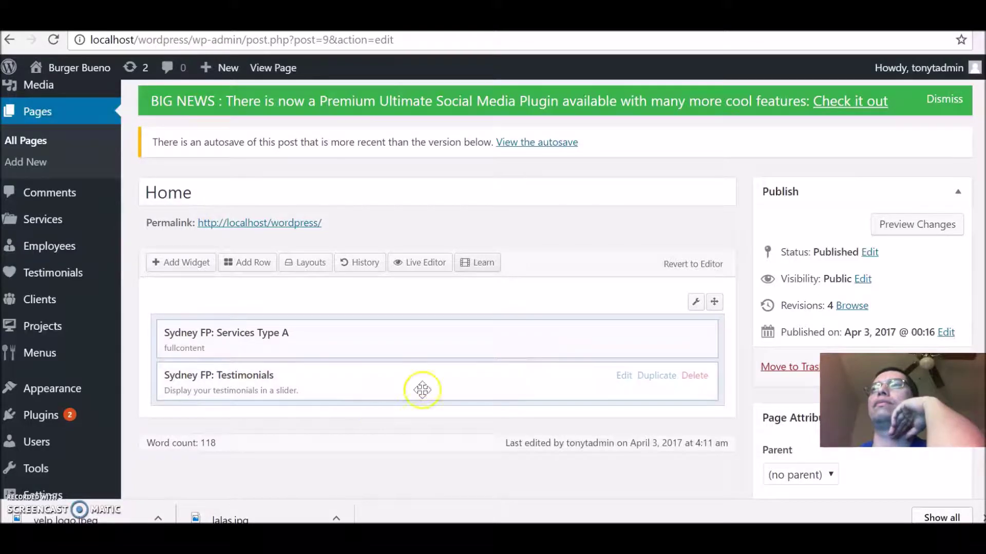
mouse_move(695, 304)
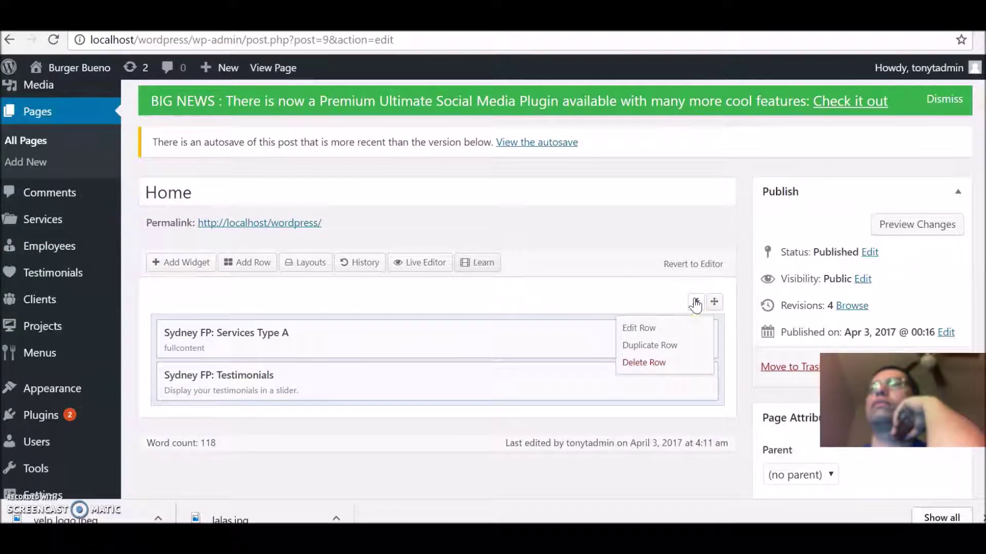
click(709, 299)
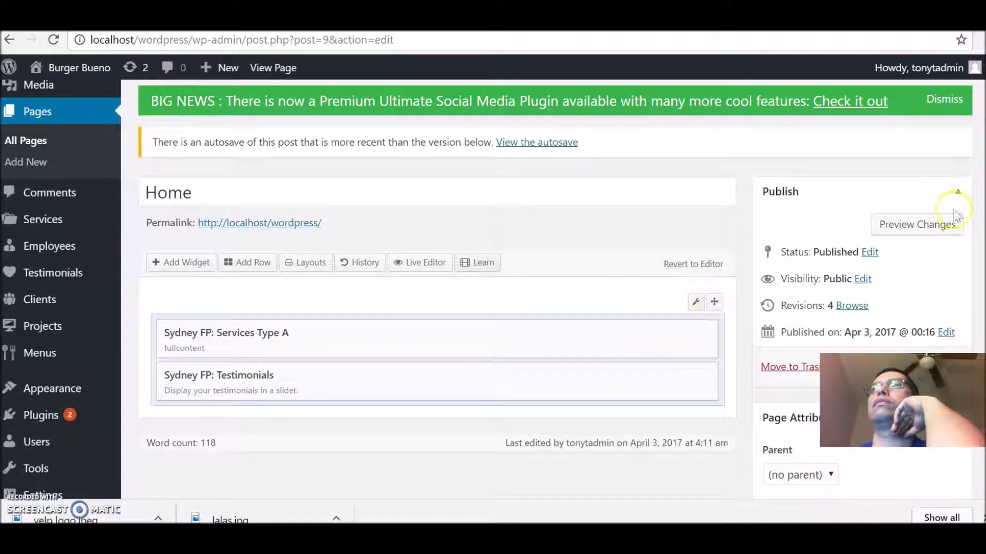
scroll(436, 288, down, 5)
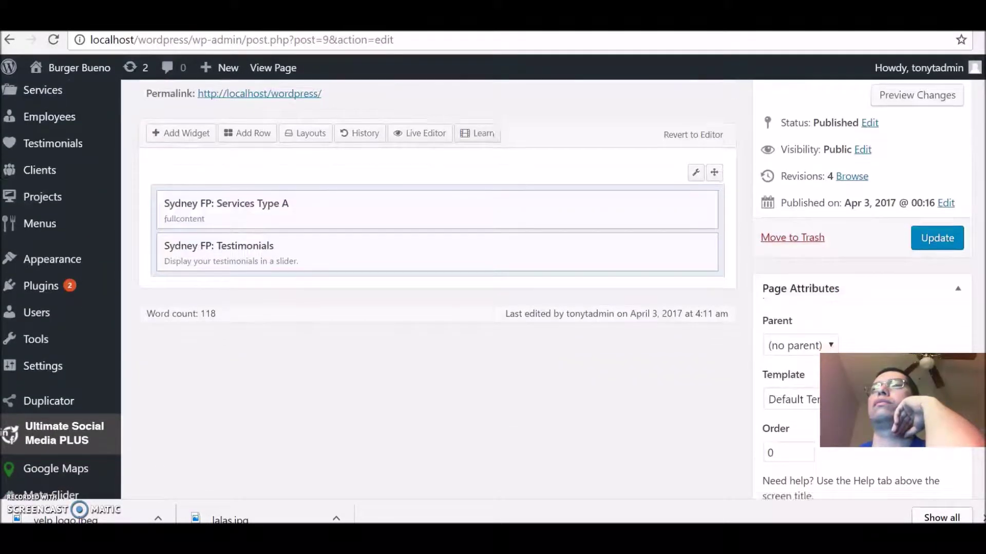
scroll(962, 270, down, 1)
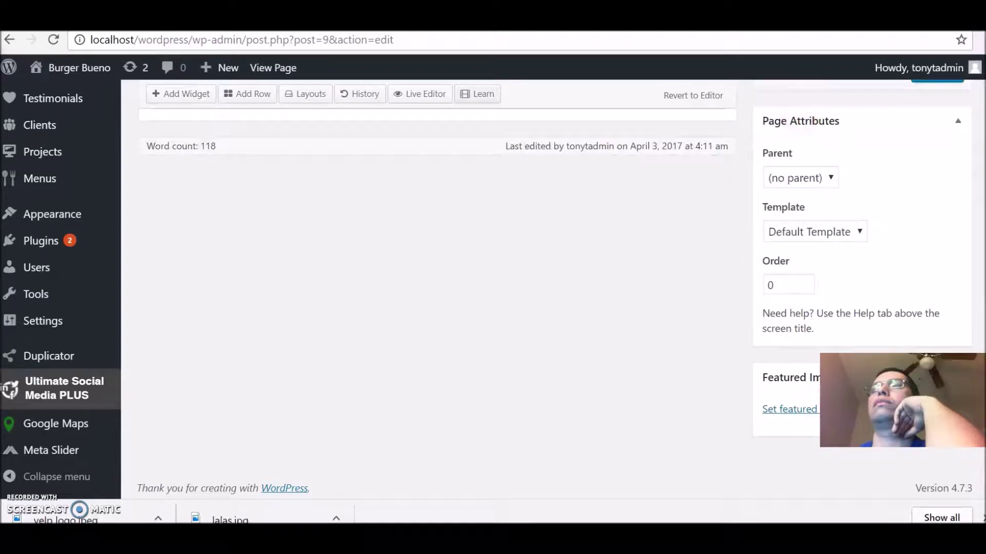
scroll(962, 270, up, 4)
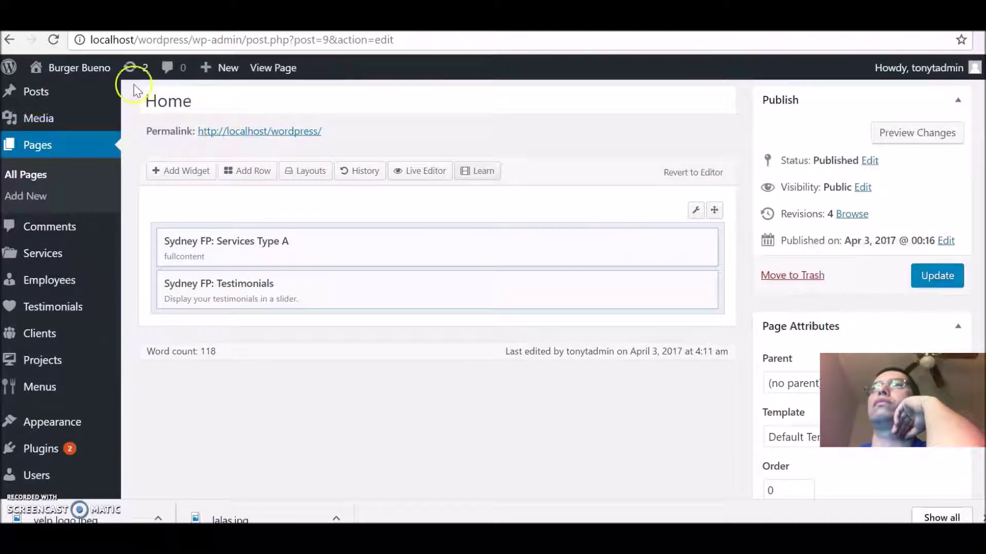
Step: Open the live site's Menu page and scroll to its heading and business hours table
mouse_move(97, 75)
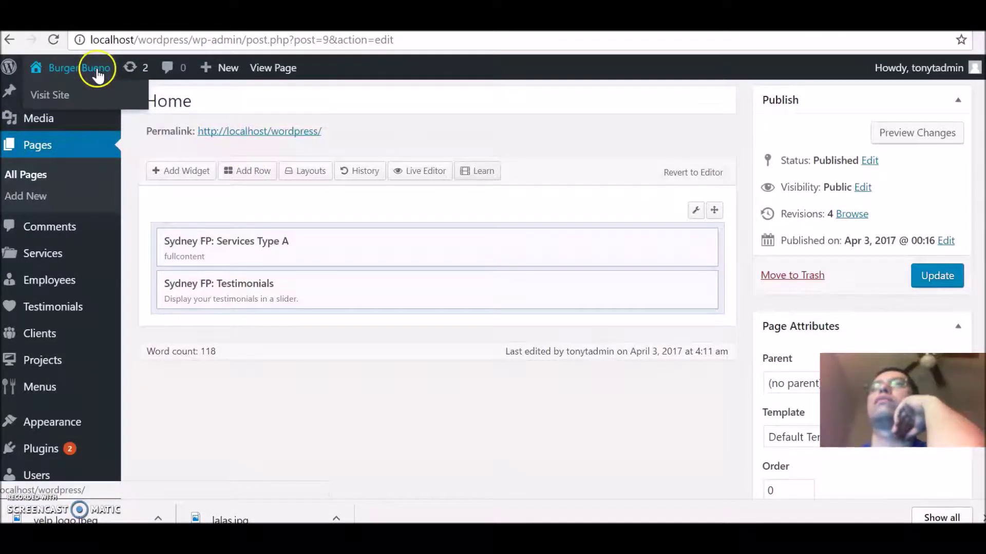
click(80, 94)
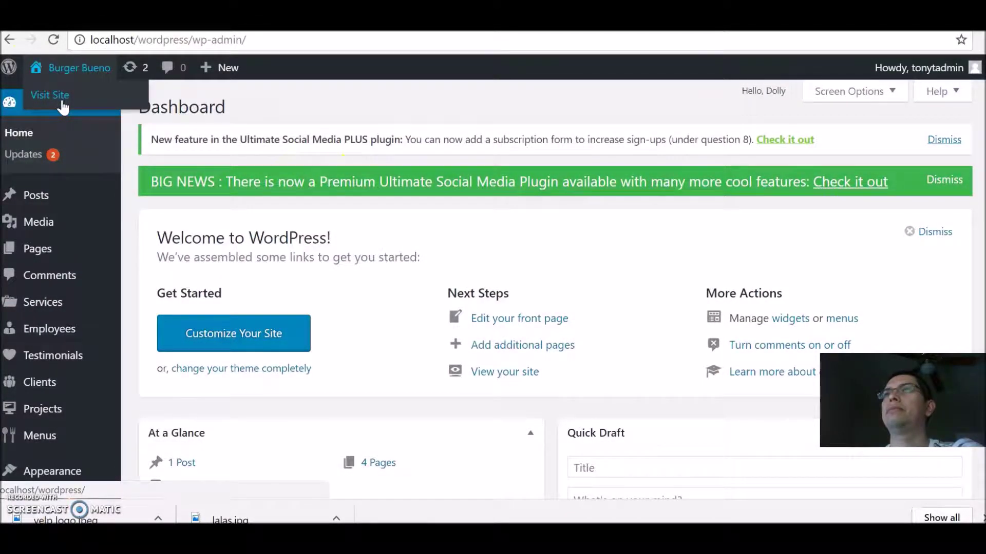
click(60, 97)
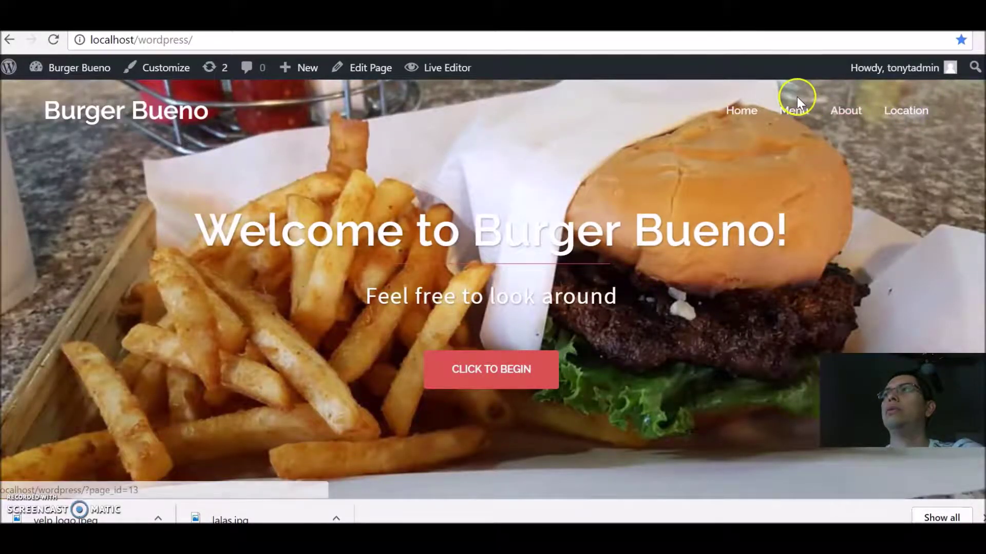
click(792, 110)
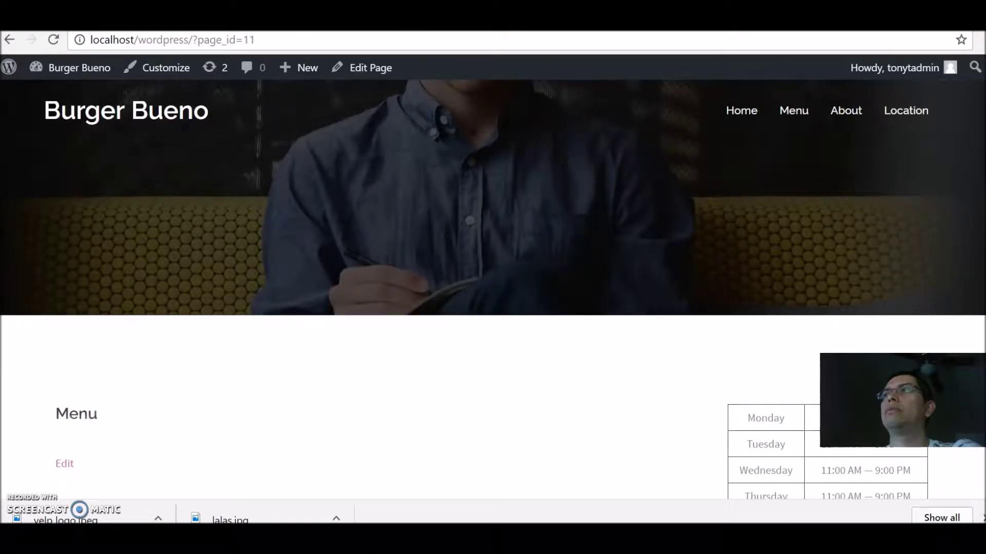
scroll(493, 287, down, 7)
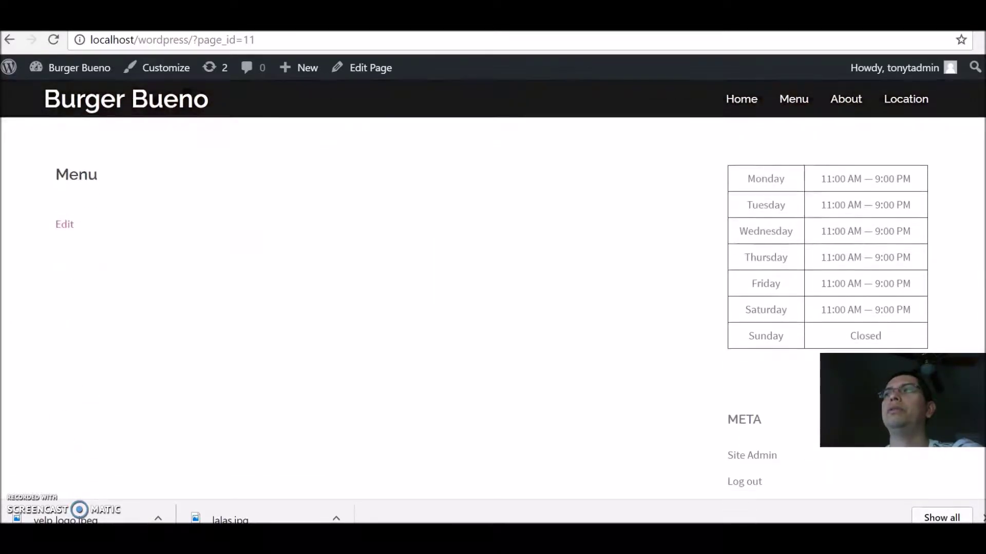
scroll(493, 287, down, 3)
drag(979, 303, 979, 108)
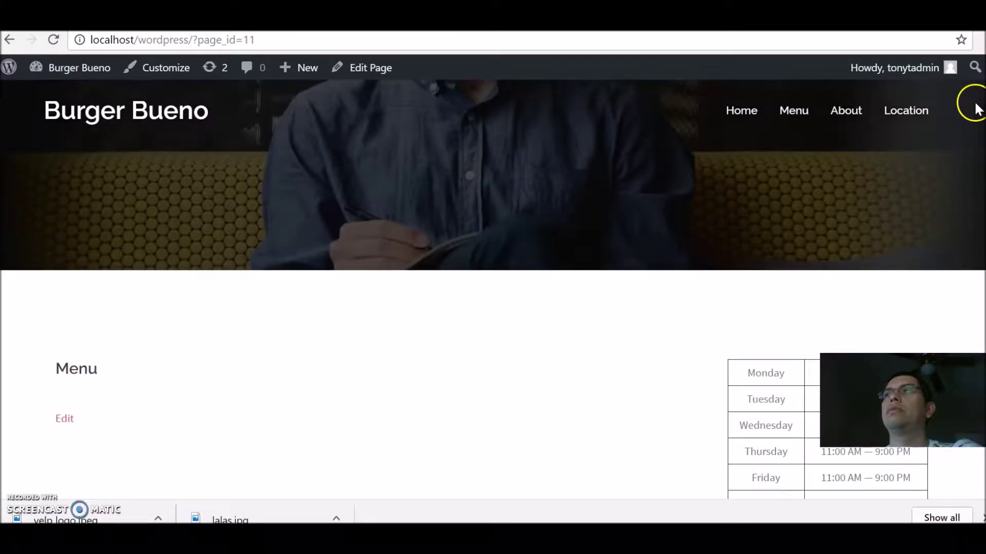
mouse_move(64, 72)
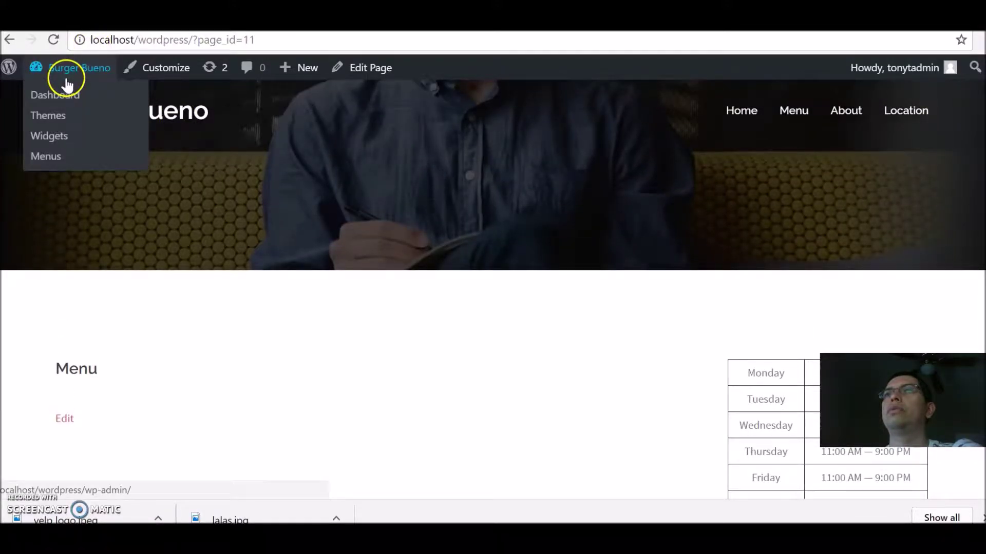
Step: Go from the Dashboard to the Menus > Menu Sections page to add a section
click(59, 101)
mouse_move(31, 450)
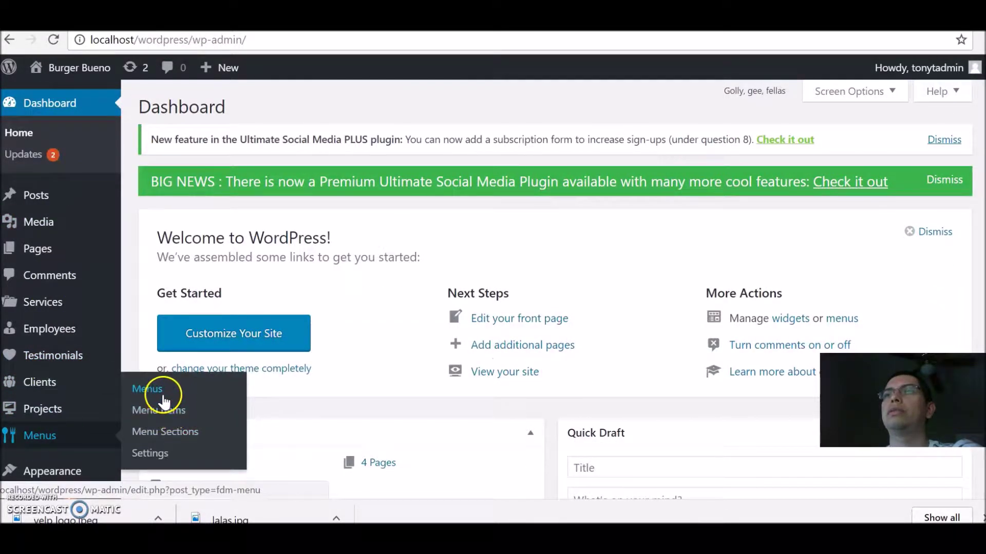
click(163, 432)
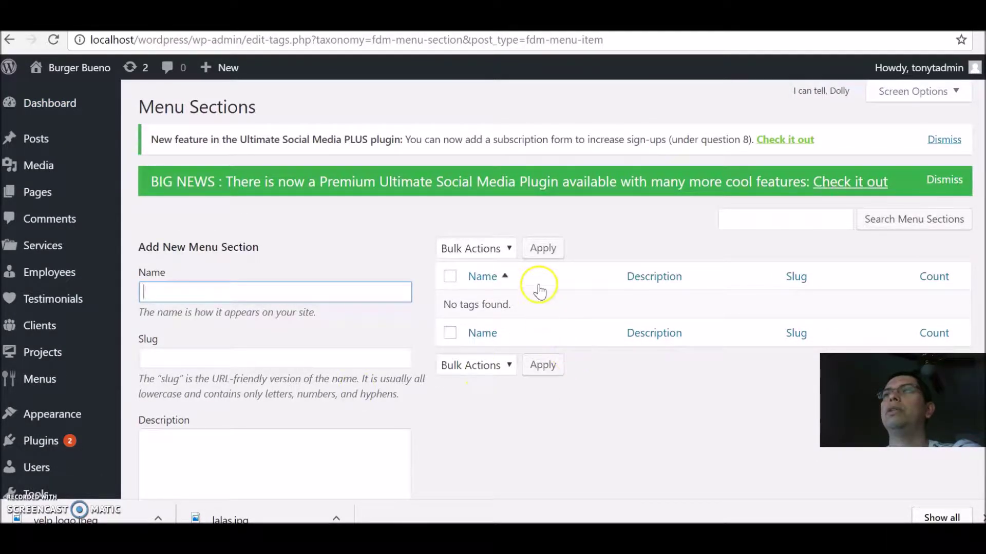
scroll(488, 287, down, 3)
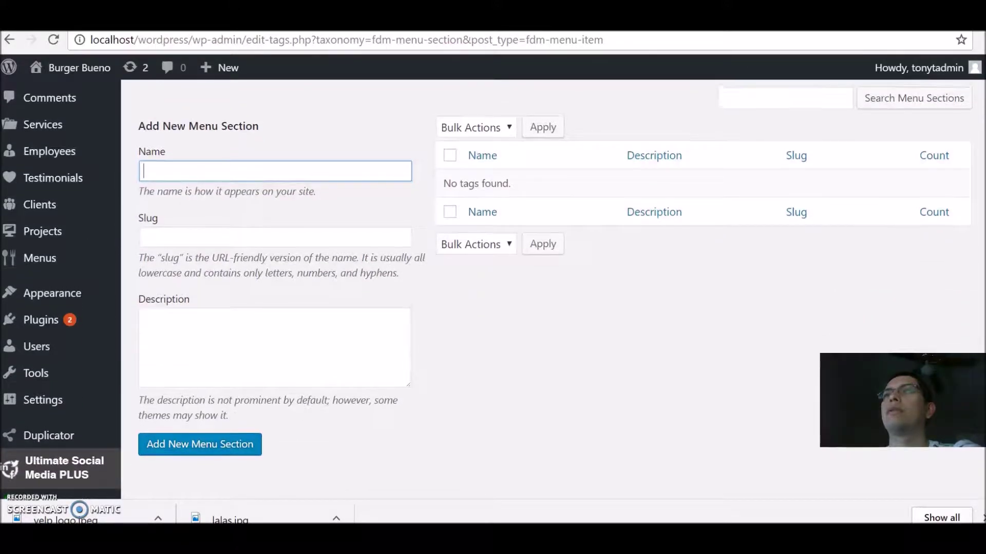
scroll(983, 123, up, 3)
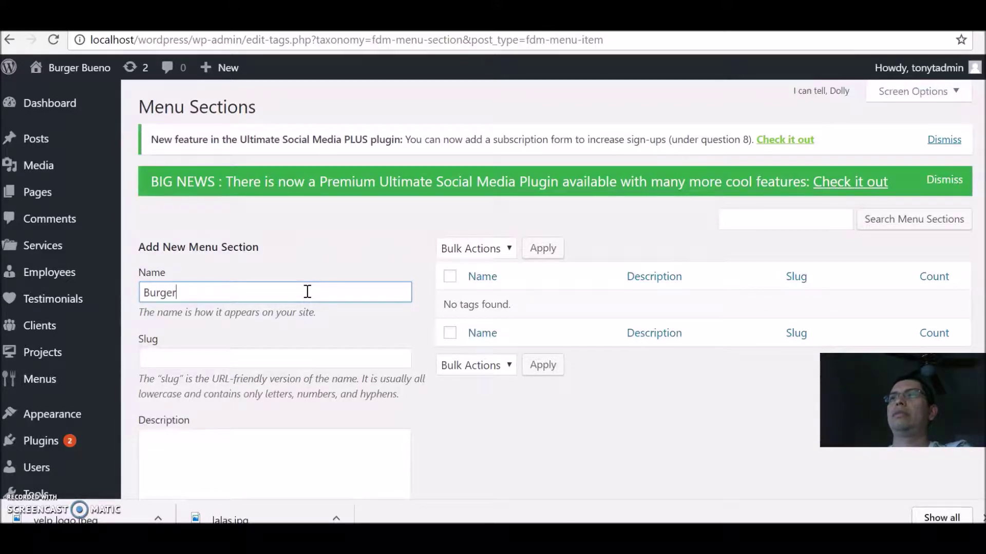
Step: Describe Burgers as 1/2-pound fresh never-frozen beef patties with Thousand Island sauce, and add it
click(244, 436)
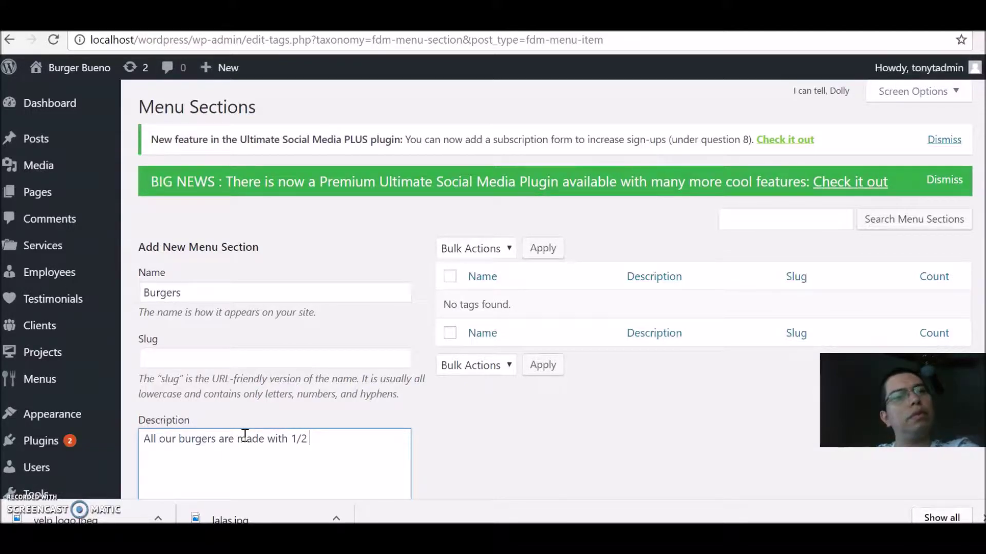
text(un)
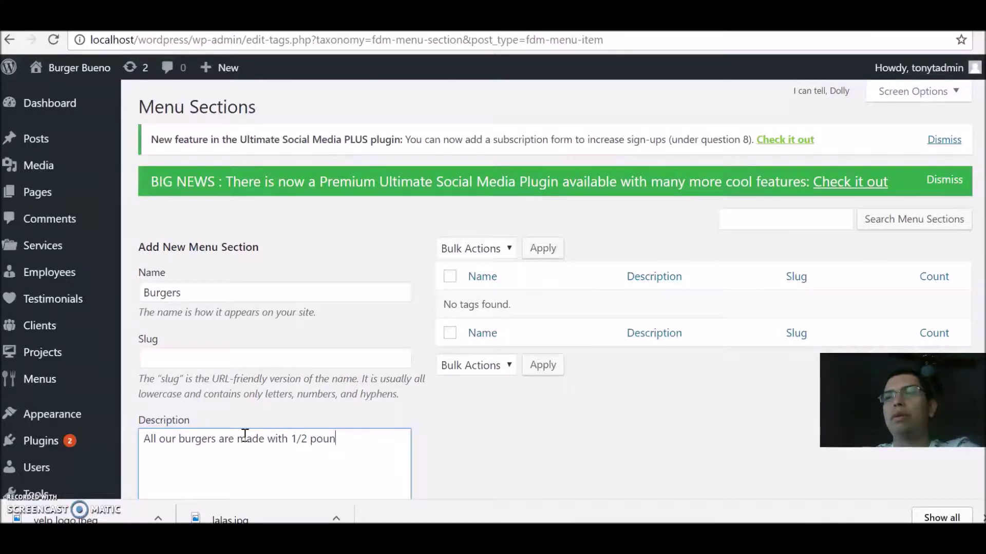
text(d of fresh)
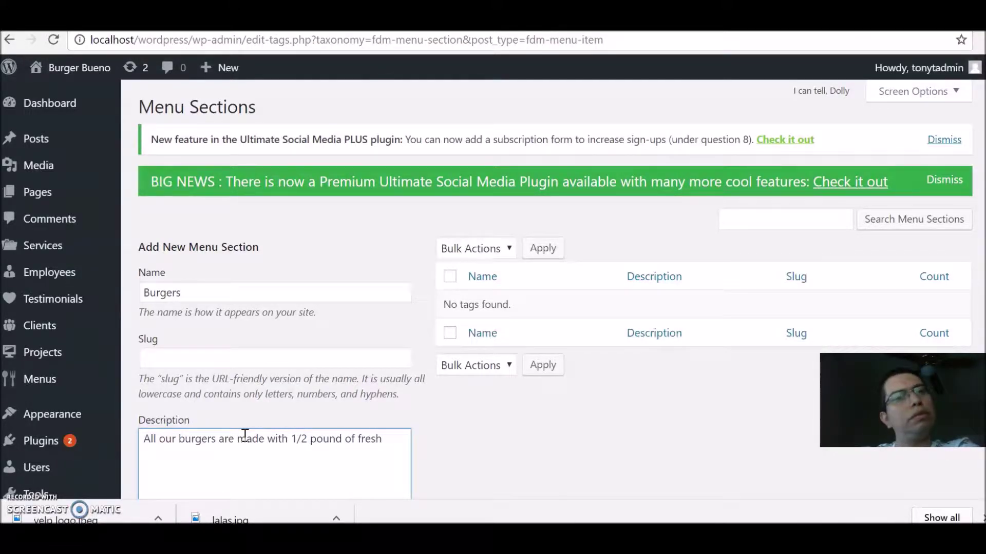
text( never frozen meat)
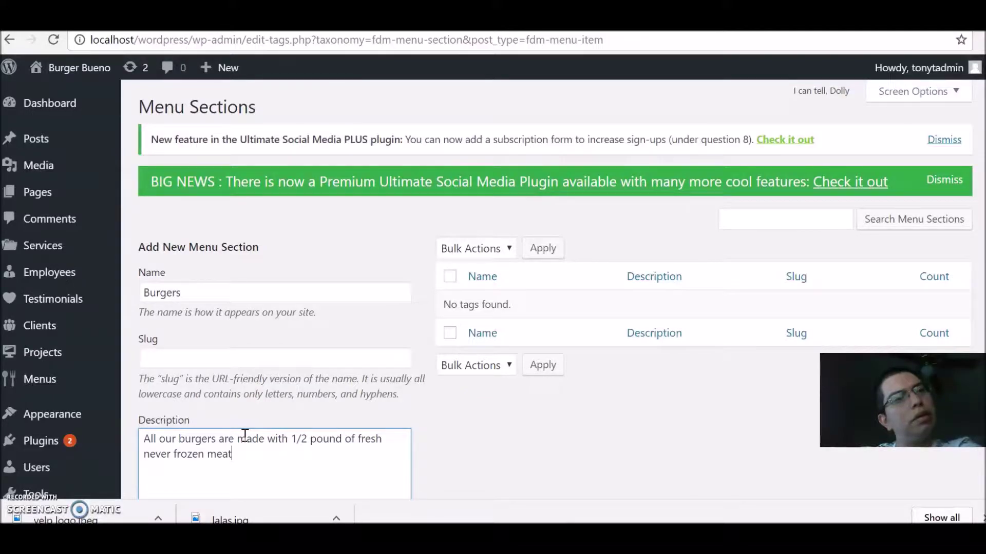
key(BackSpace)
key(BackSpace)
key(BackSpace)
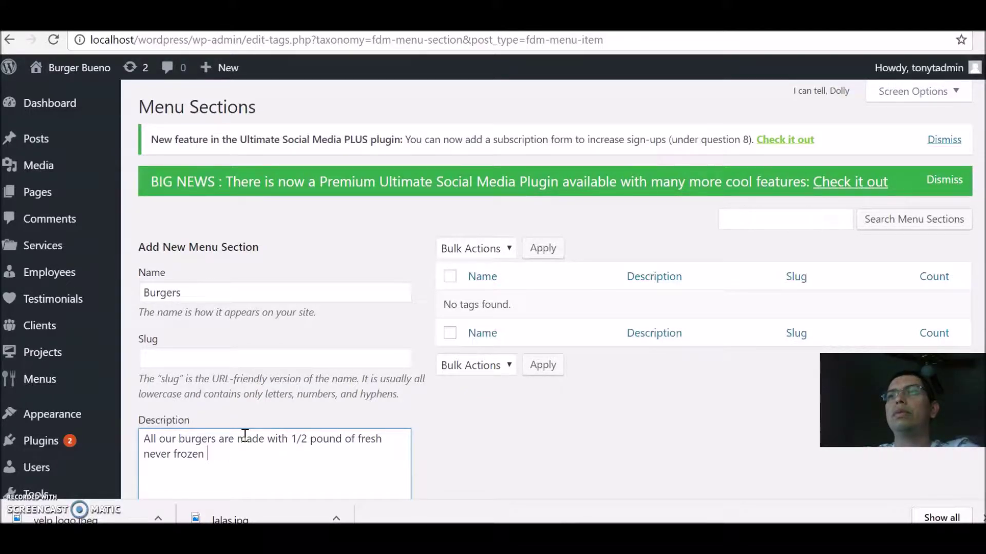
text(beef pattie.)
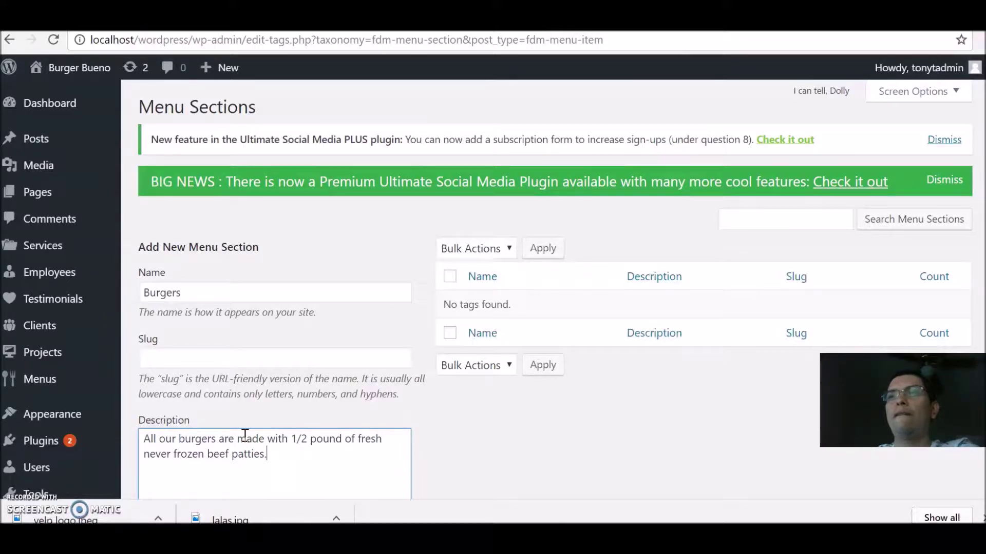
key(BackSpace)
text(and are served)
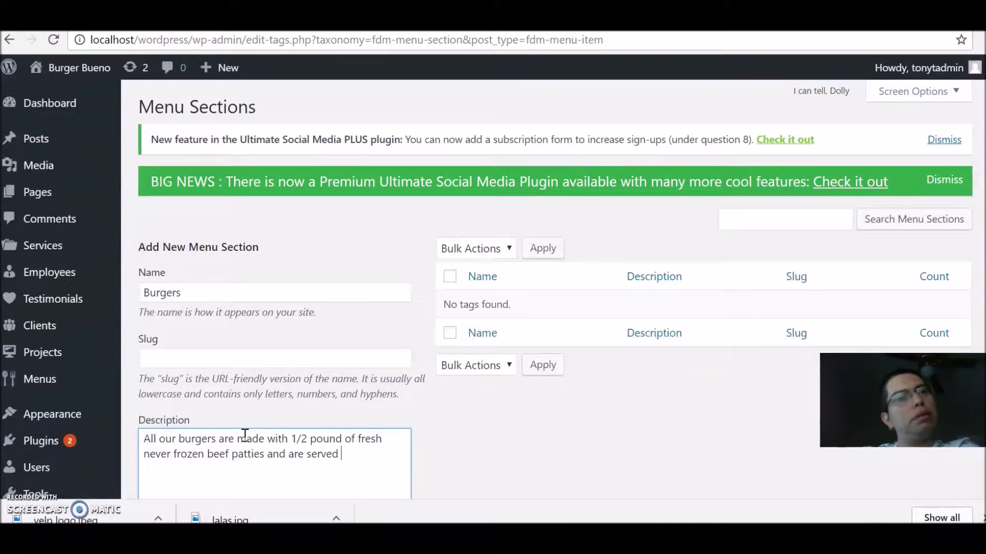
text( with)
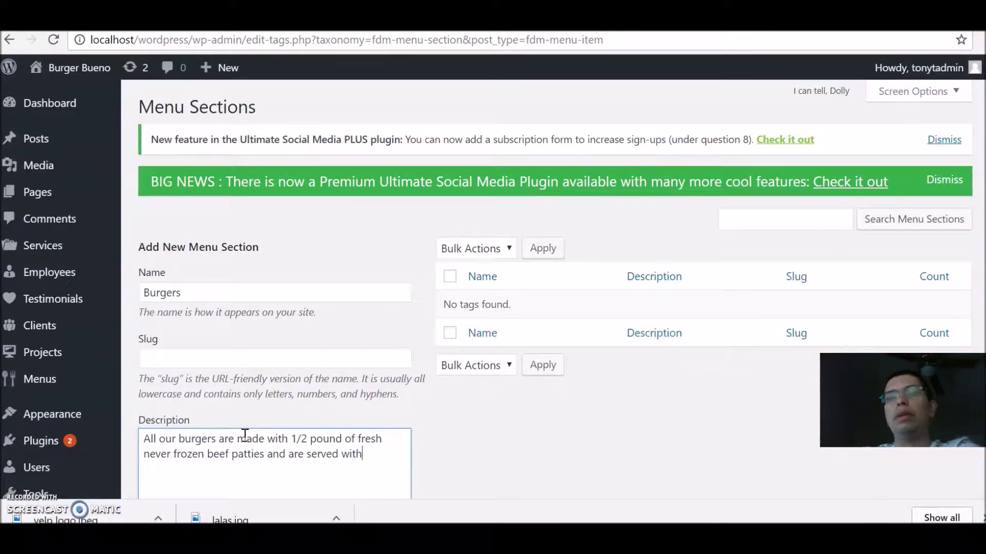
text( Thousand Is)
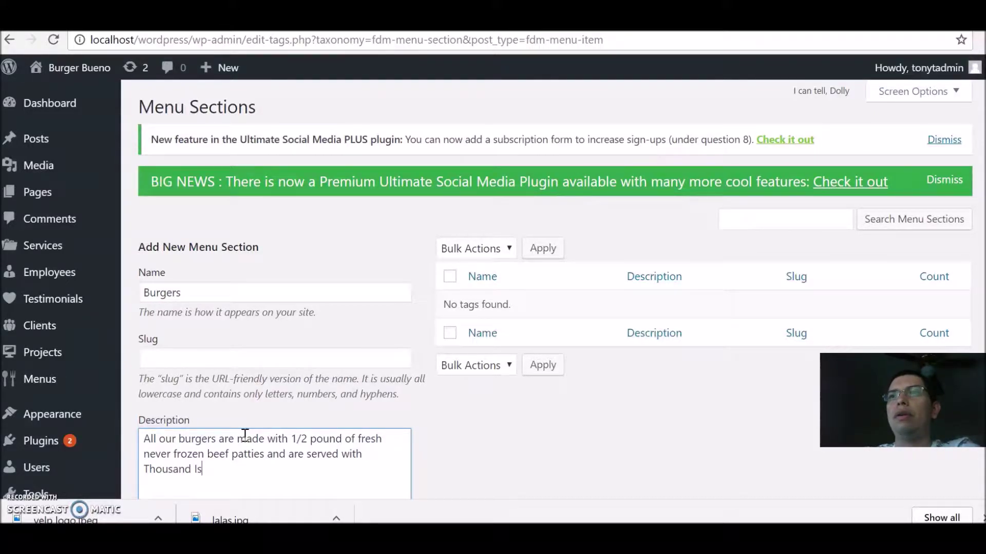
text(land sauce.)
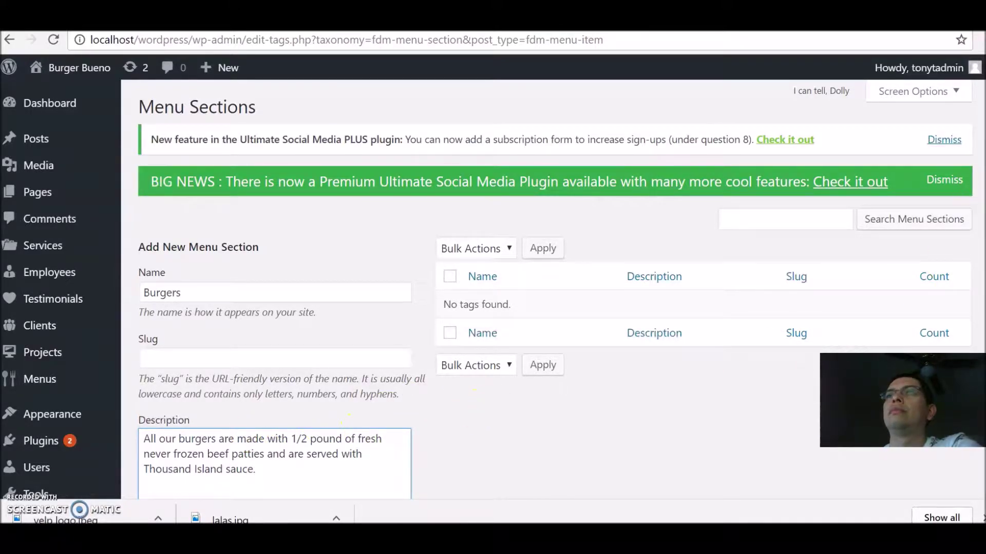
scroll(493, 277, down, 2)
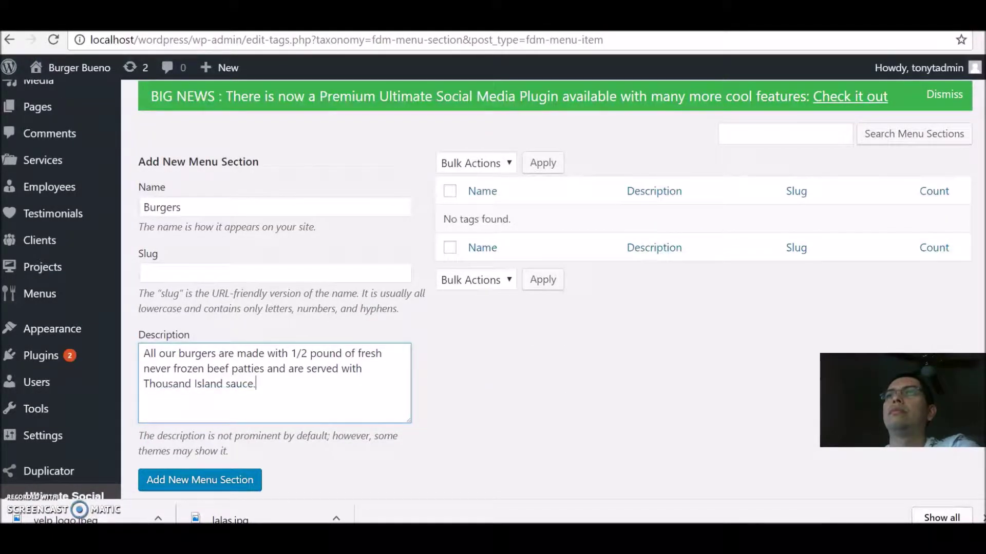
scroll(493, 287, down, 1)
scroll(493, 287, up, 1)
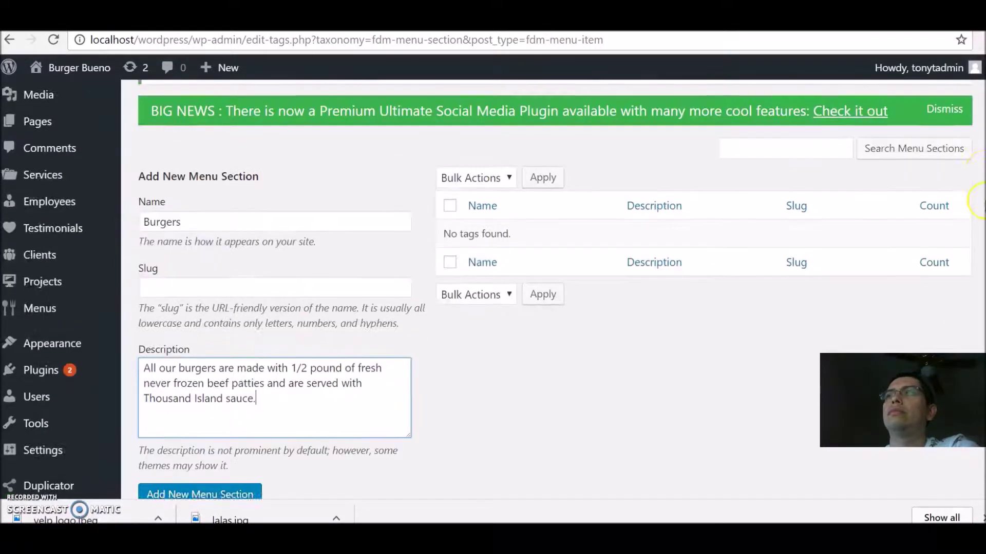
scroll(493, 288, down, 1)
click(233, 459)
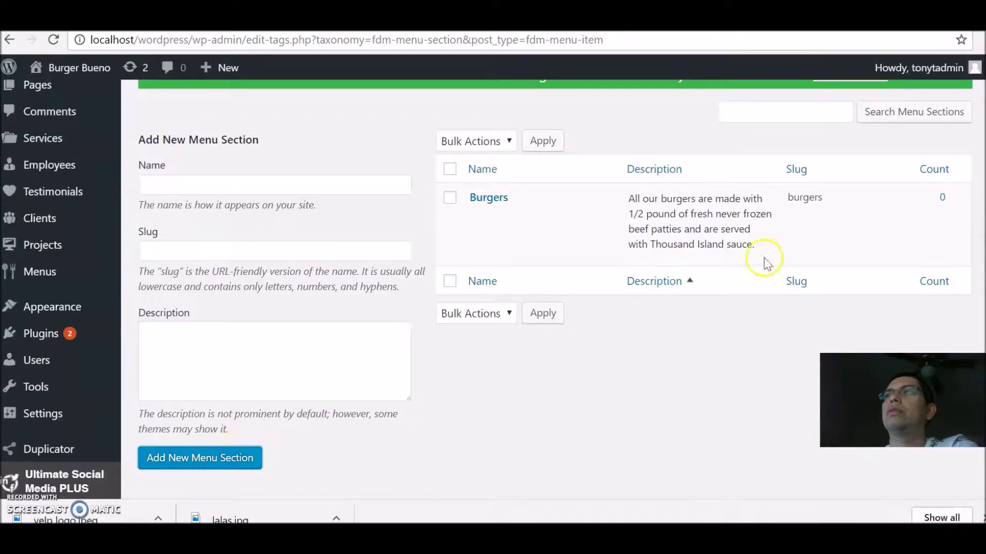
Step: Add a menu section named 'Chiken sandwhich' with no description
click(589, 215)
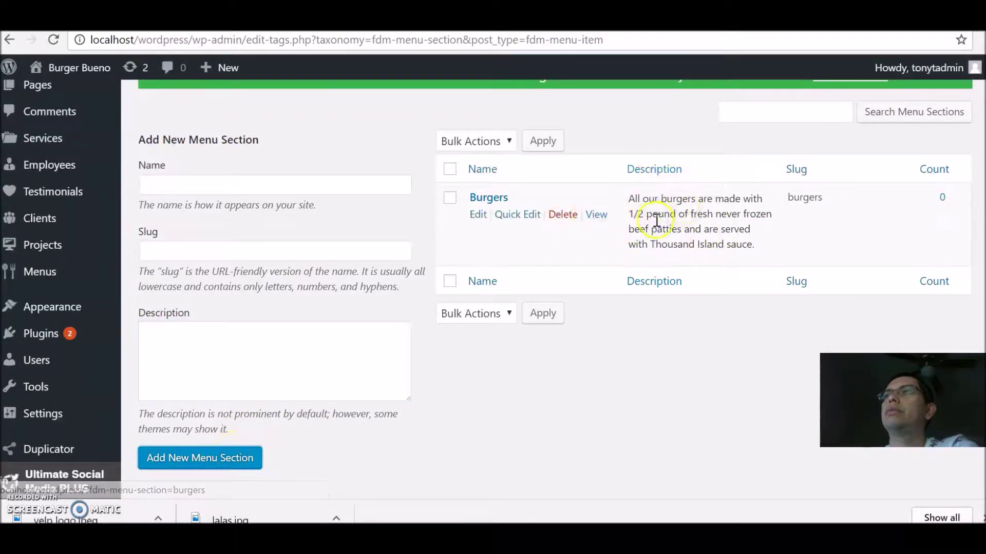
click(239, 179)
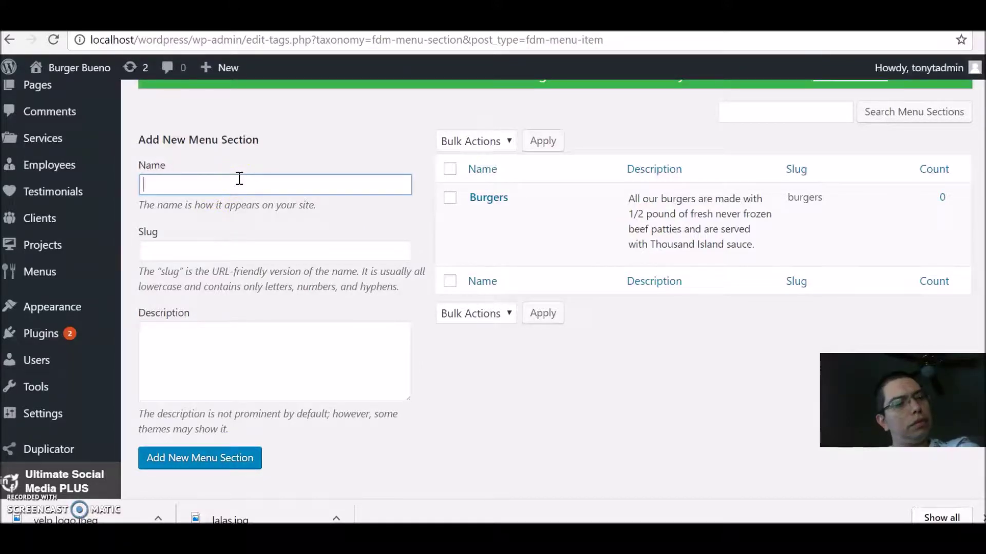
text(Cji)
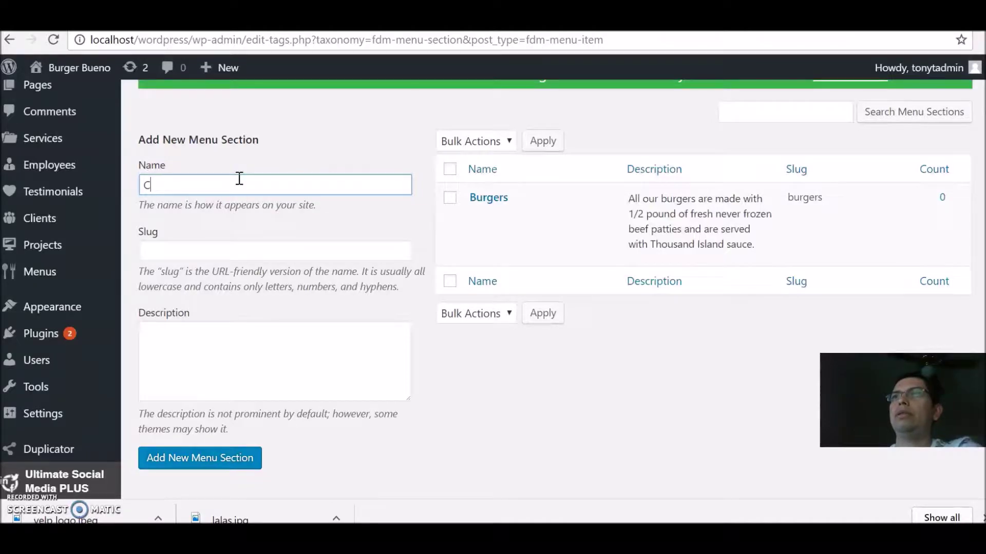
key(BackSpace)
key(BackSpace)
text(hikdn)
key(BackSpace)
key(BackSpace)
text(en san)
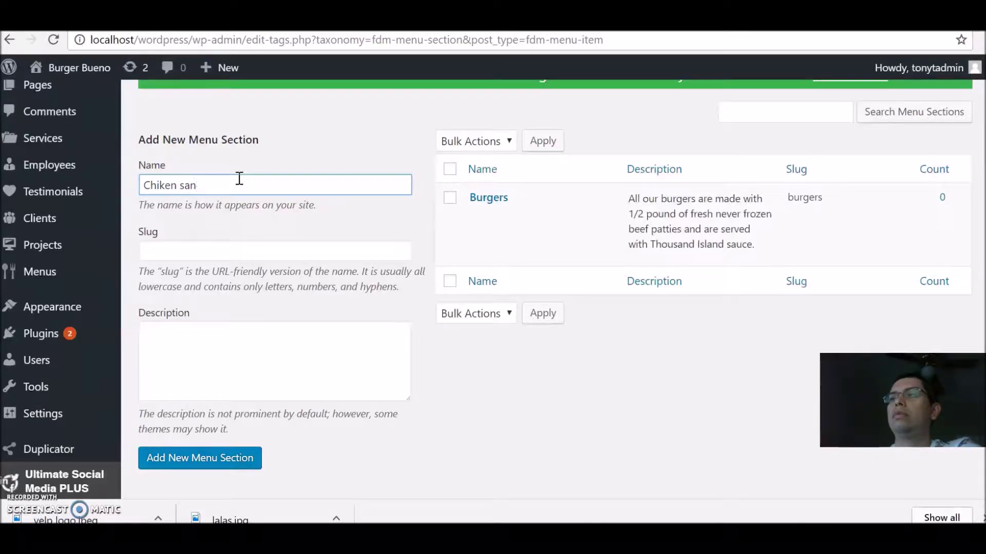
text(dwhich)
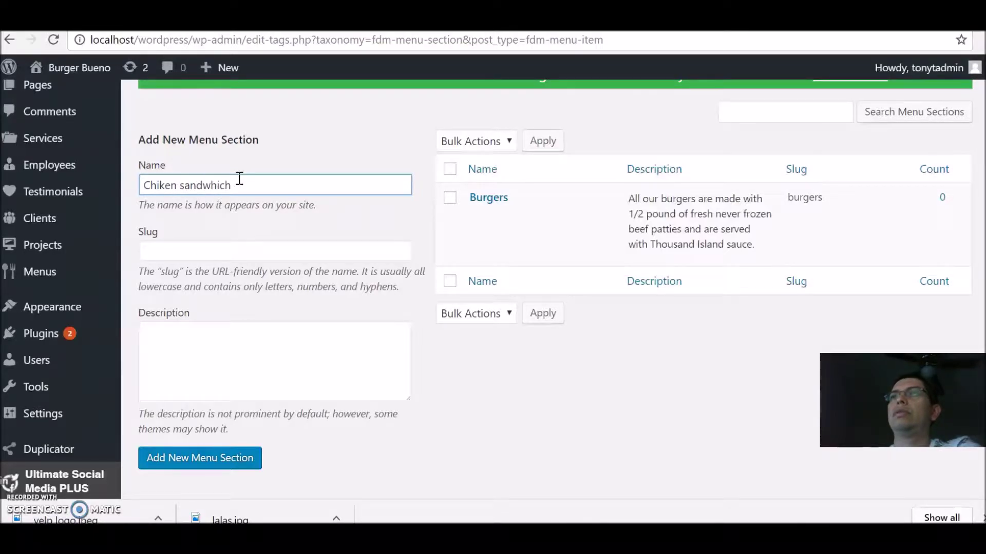
click(200, 469)
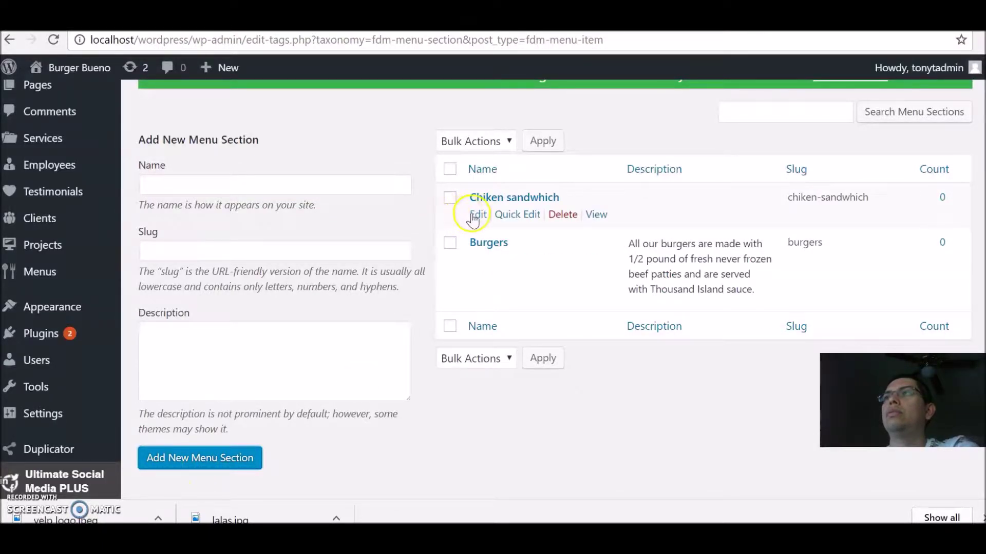
Step: Correct the section name from 'Chiken sandwhich' to 'Chicken sandwhich'
click(476, 215)
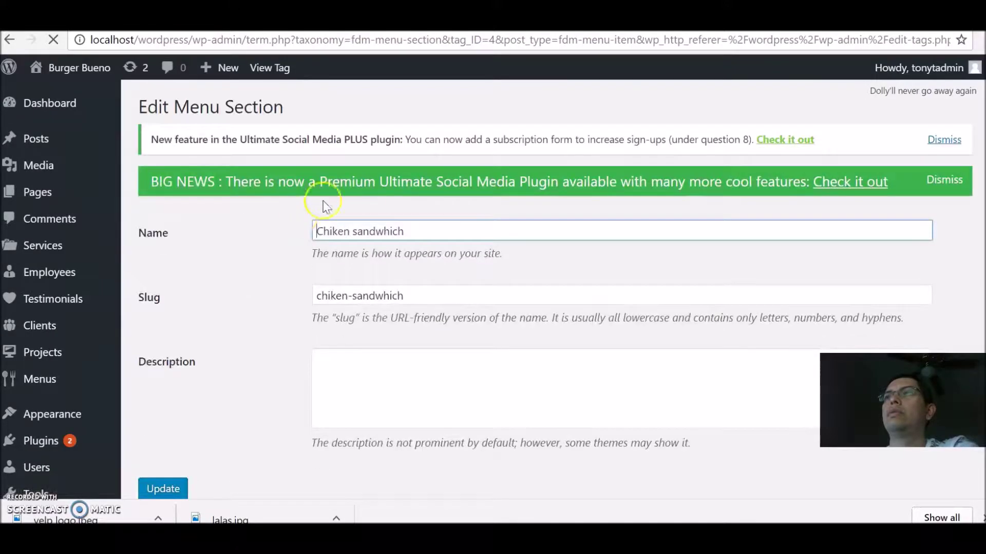
click(329, 229)
text(c)
key(BackSpace)
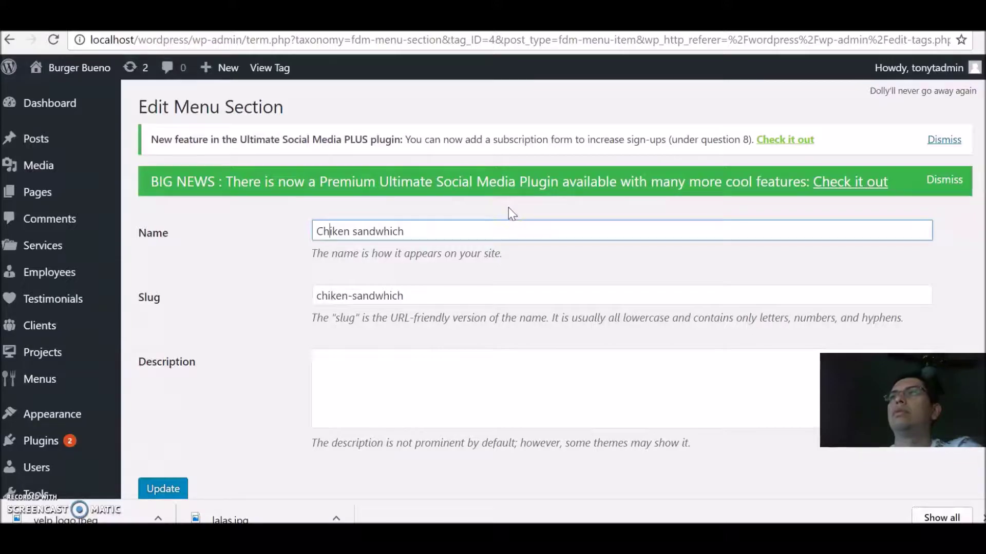
key(Right)
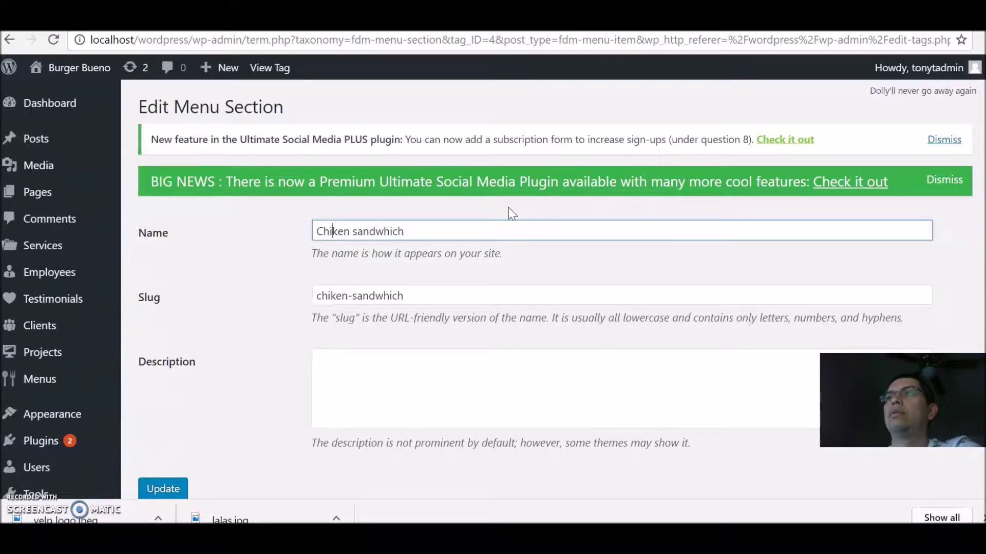
text(c)
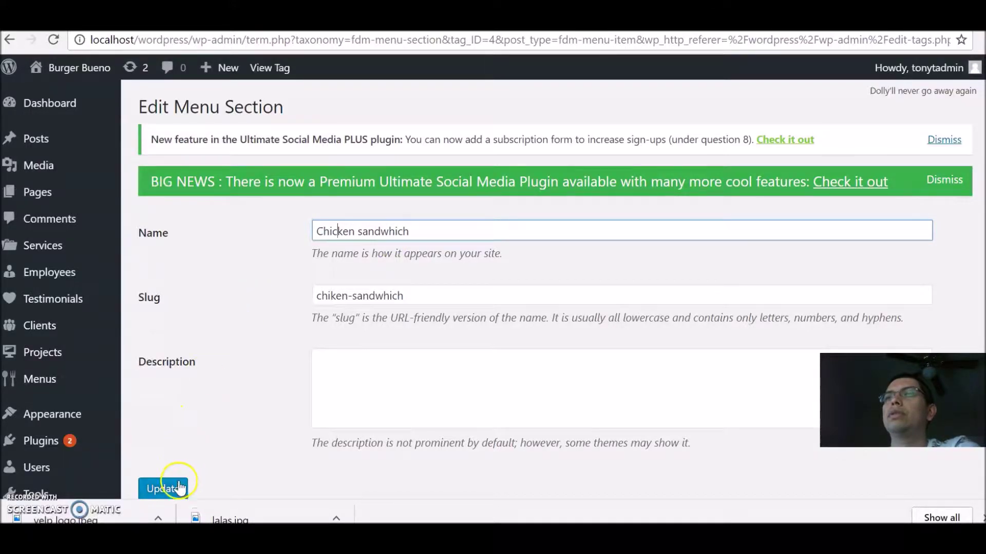
click(173, 494)
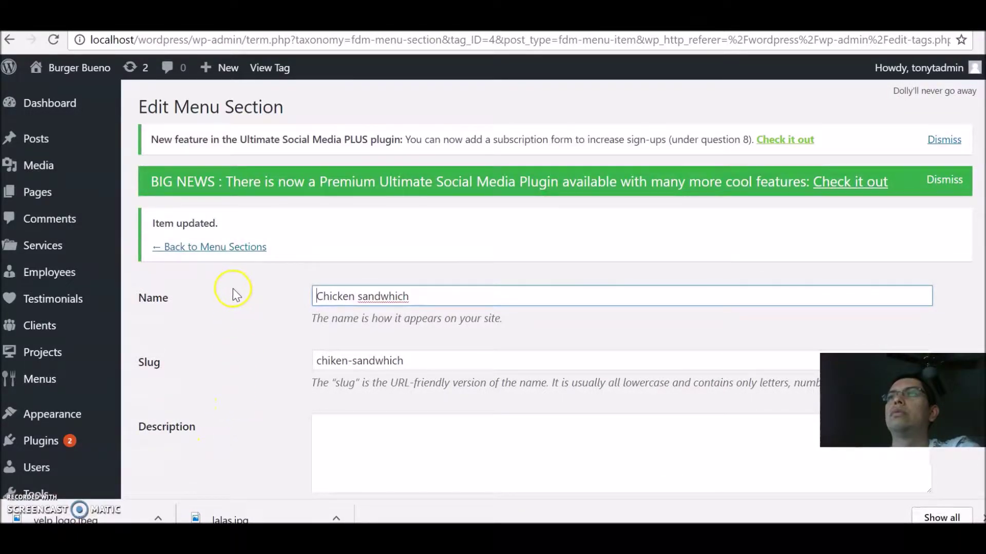
click(229, 247)
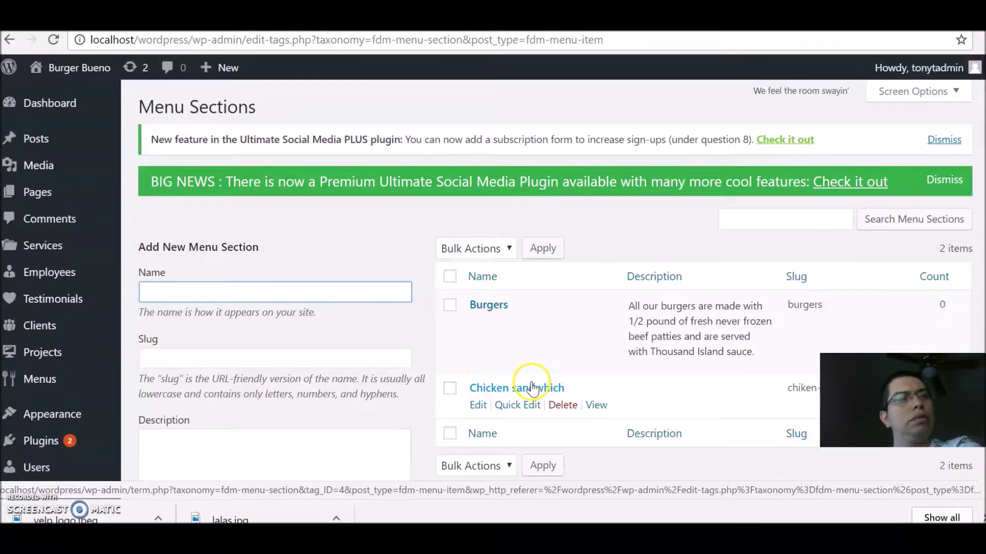
Step: Capitalise the name to 'Chicken Sandwhich' and return to the sections list
click(477, 405)
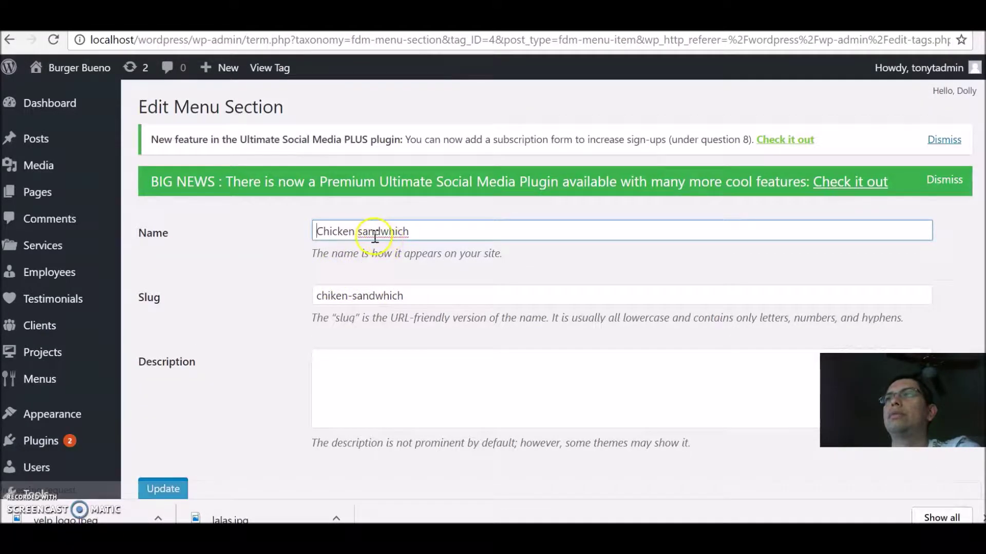
click(365, 226)
key(BackSpace)
text(S)
click(177, 485)
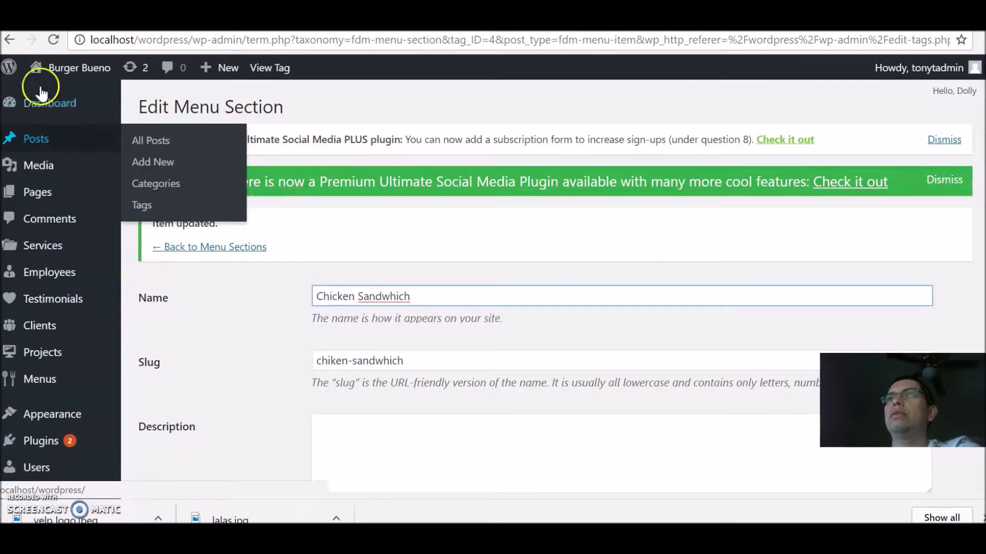
click(211, 247)
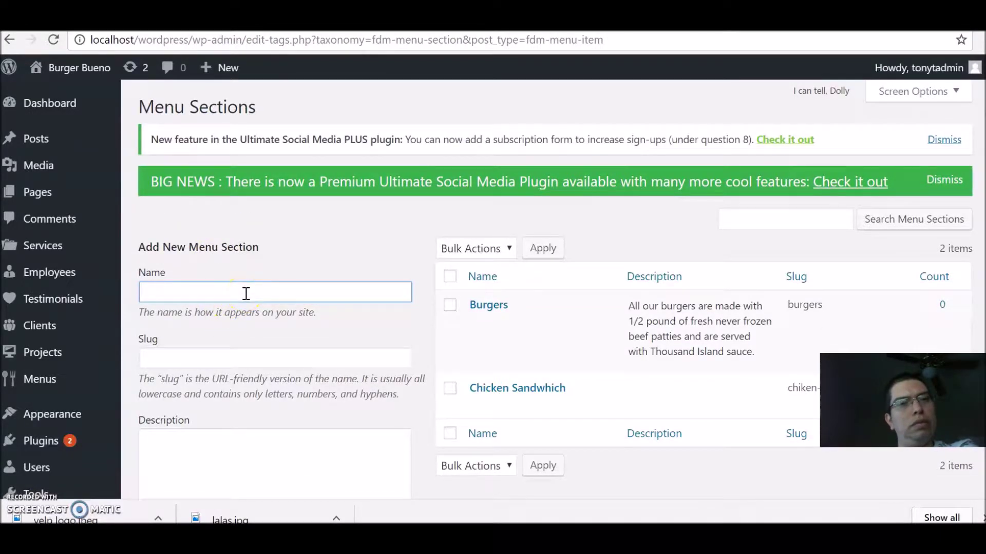
Step: Add a new menu section named 'Sandwhiches'
text(and)
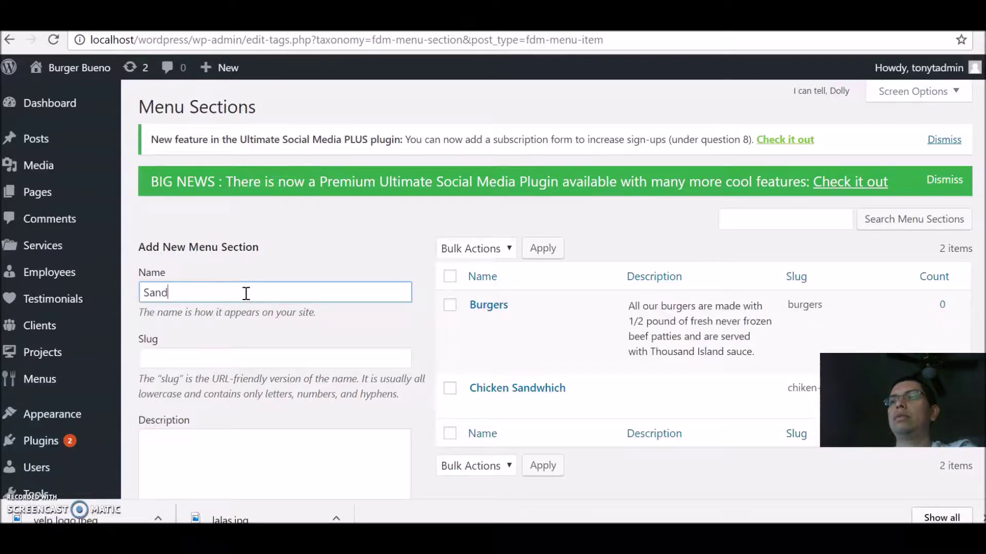
text(whiches)
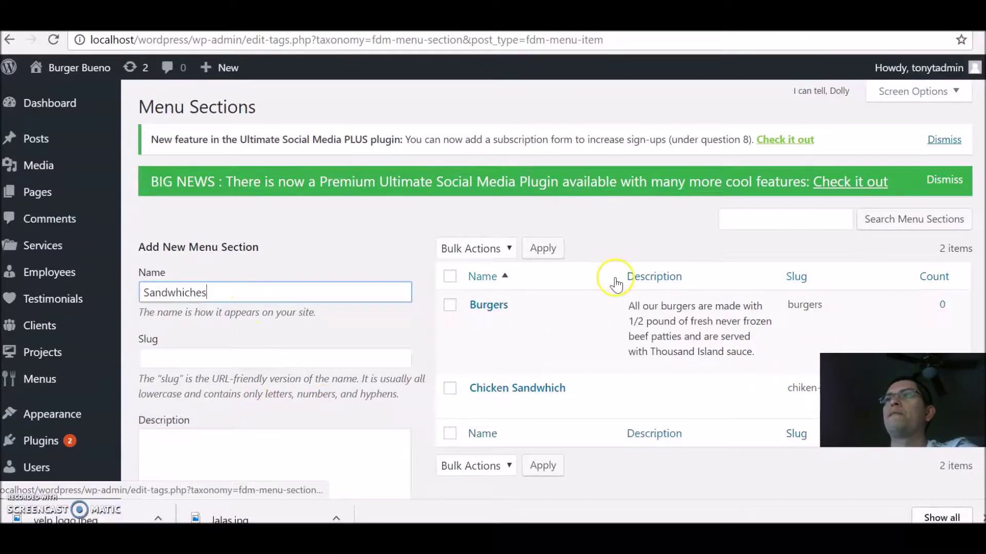
scroll(616, 284, down, 2)
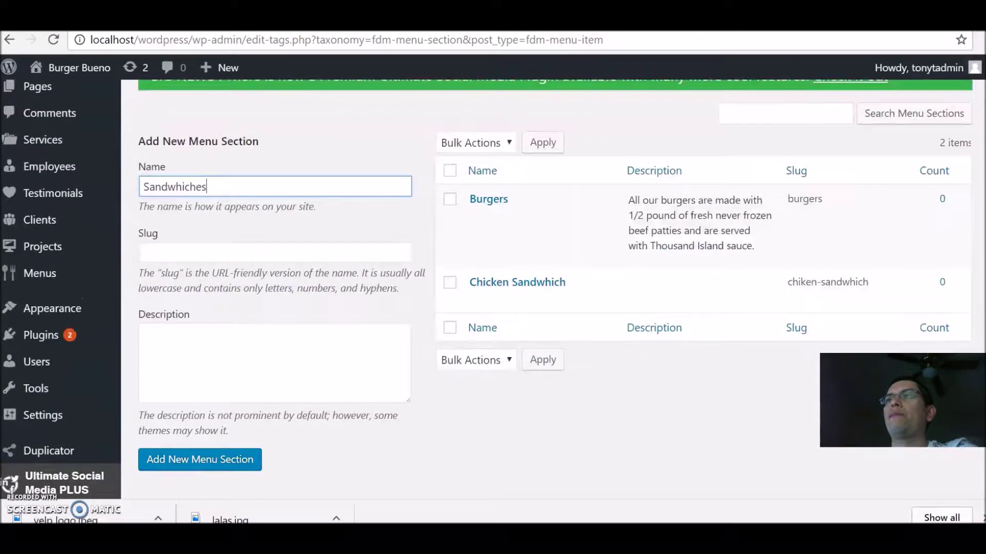
click(239, 458)
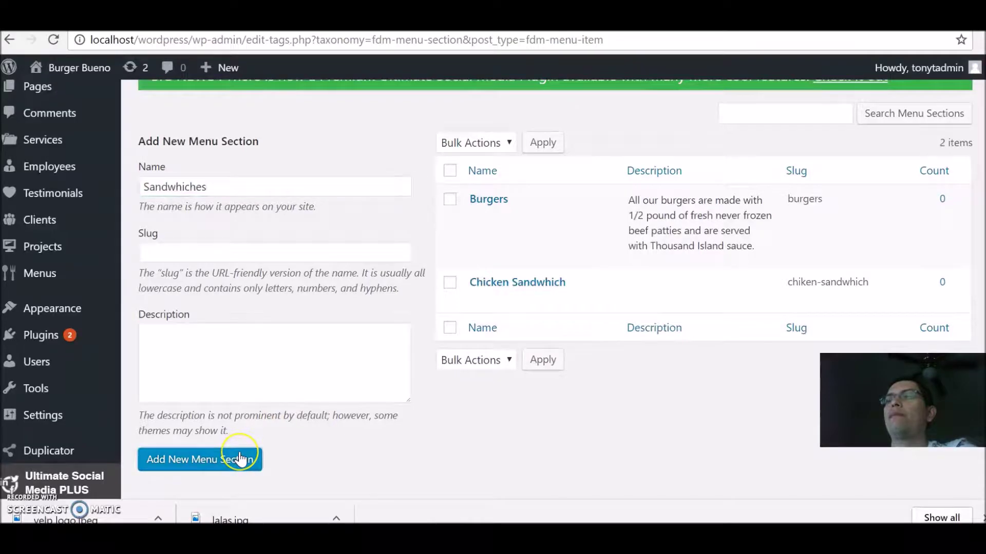
Step: Open the Burgers section for editing
click(679, 227)
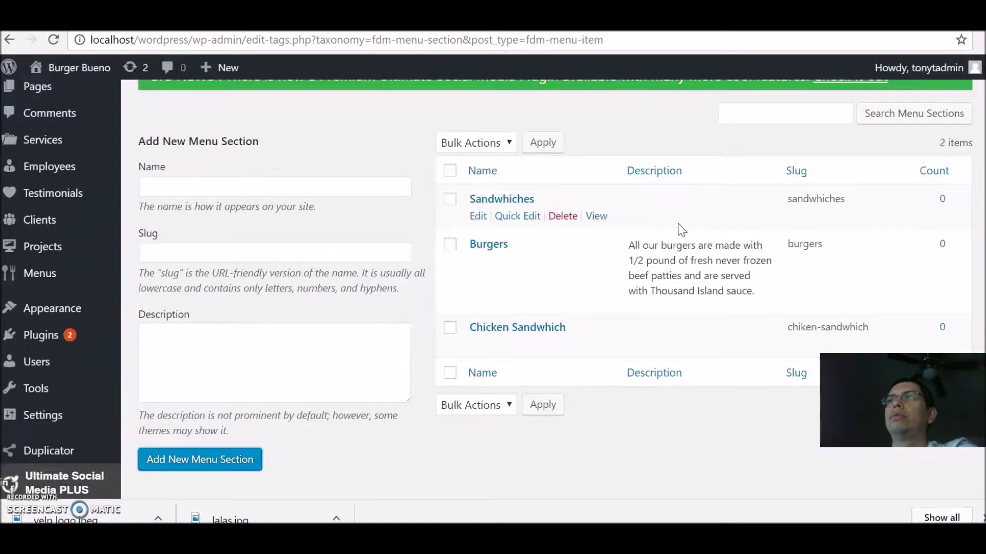
click(536, 285)
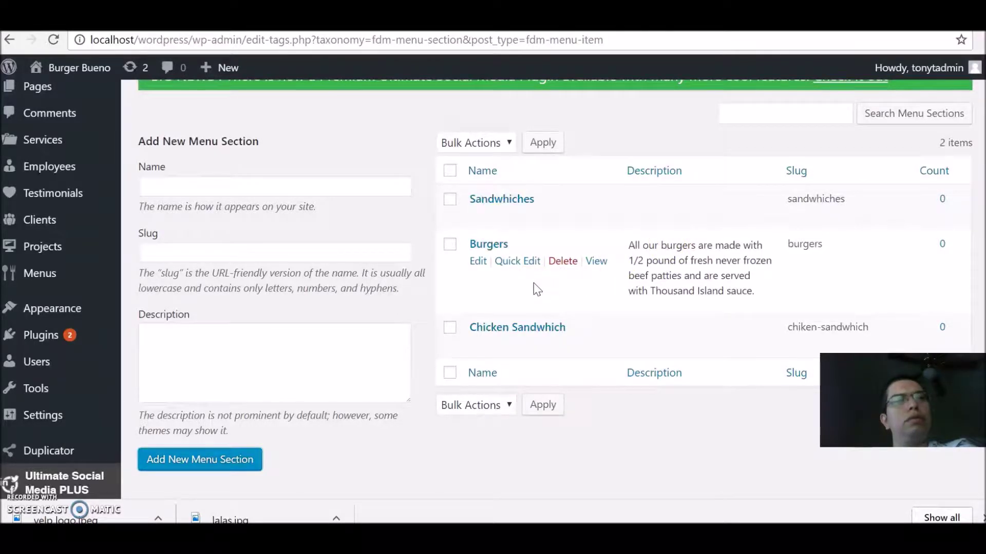
click(477, 265)
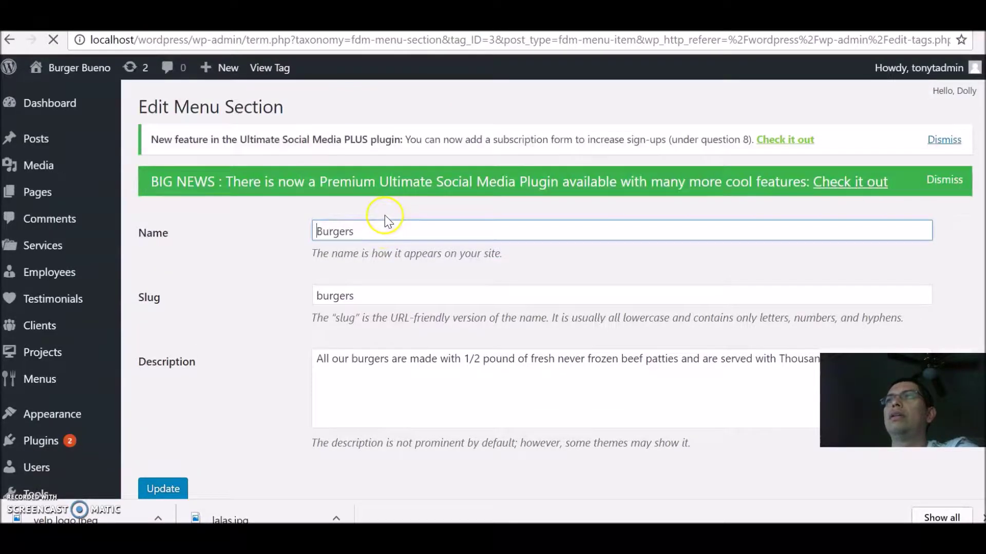
Step: Rename the Burgers section to BURGERS
click(369, 234)
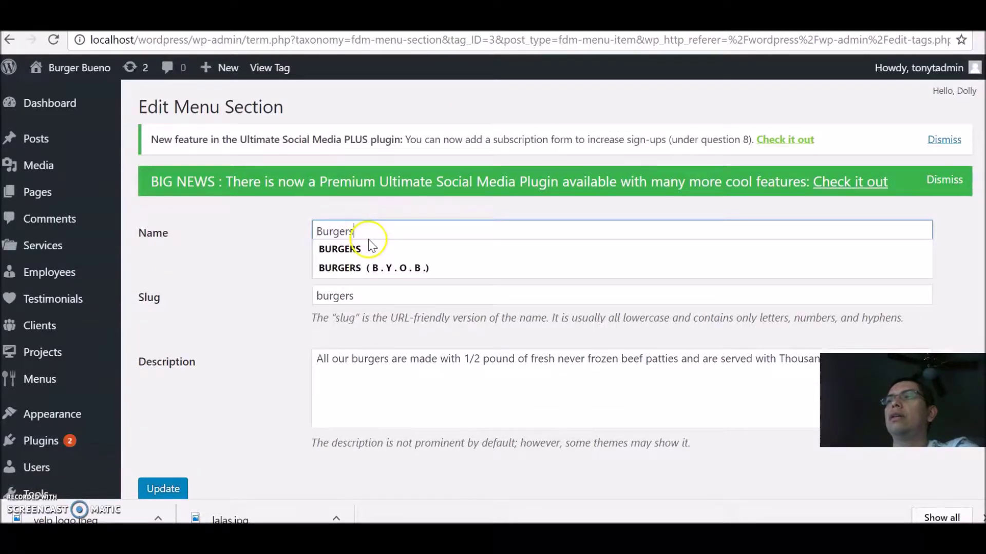
key(BackSpace)
key(BackSpace)
key(BackSpace)
key(BackSpace)
key(BackSpace)
key(BackSpace)
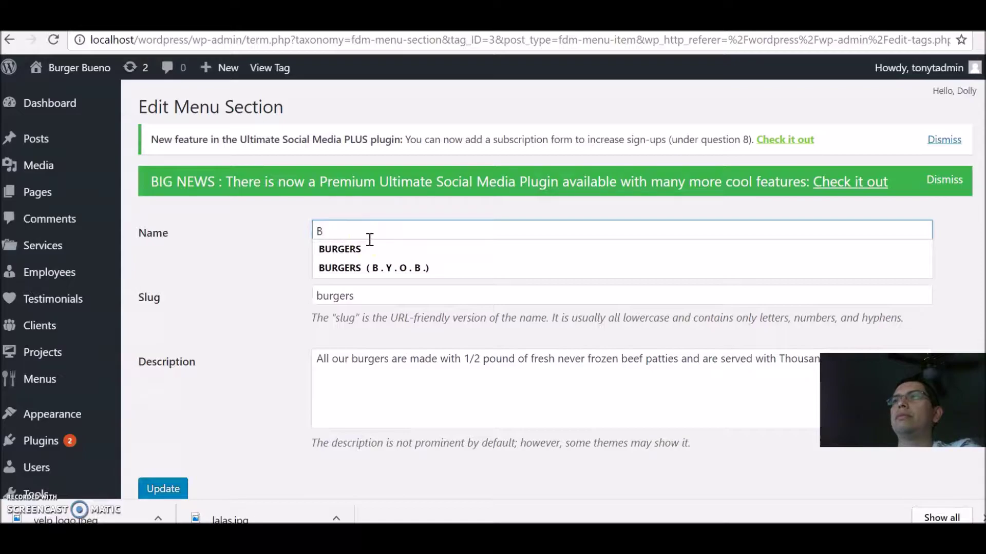
text(URGERS)
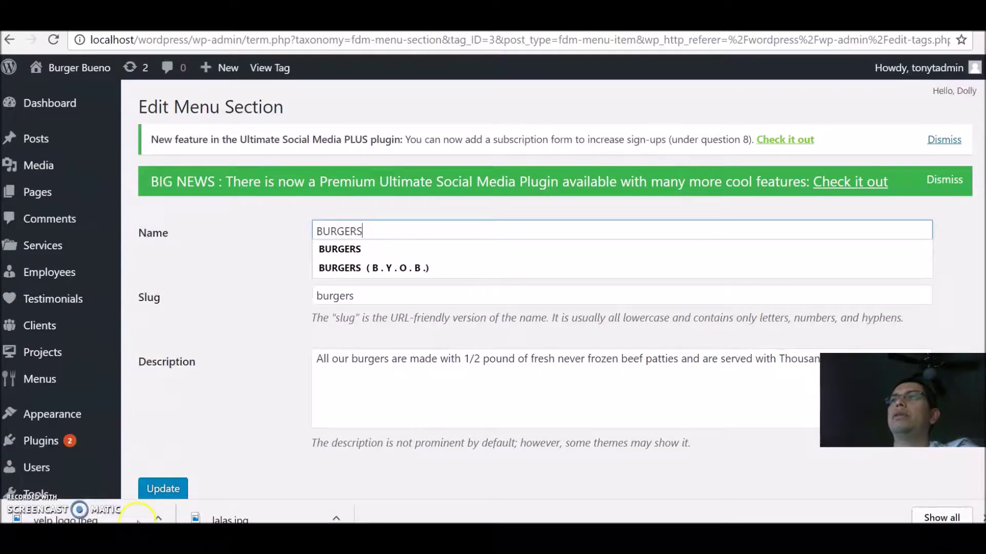
click(168, 488)
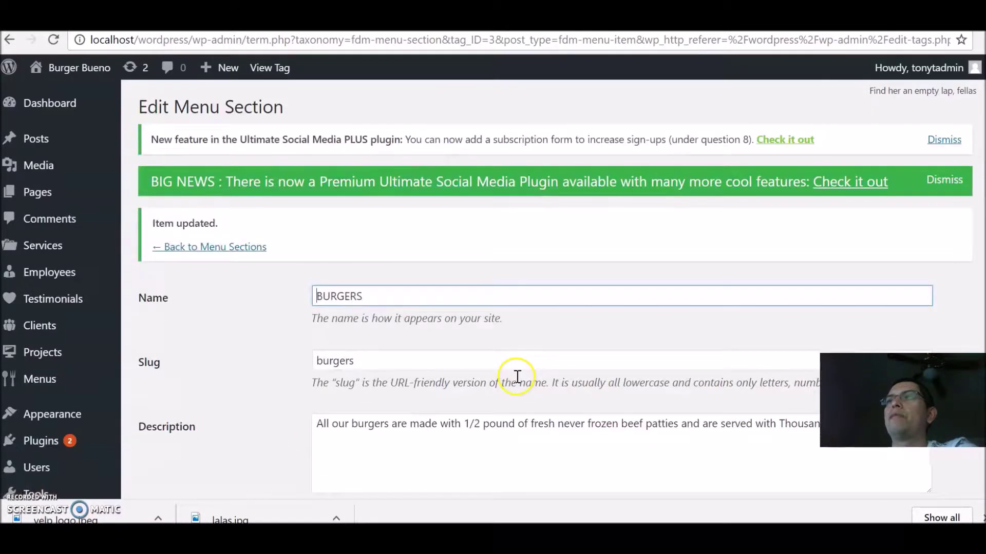
click(197, 246)
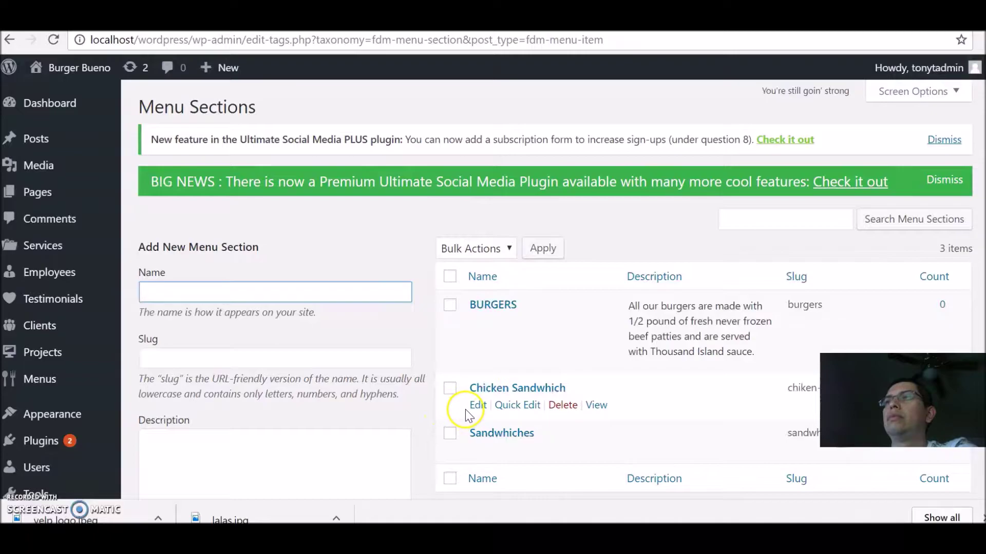
Step: Rename the Chicken Sandwhich section to CHICKEN SANDWHICH
click(476, 406)
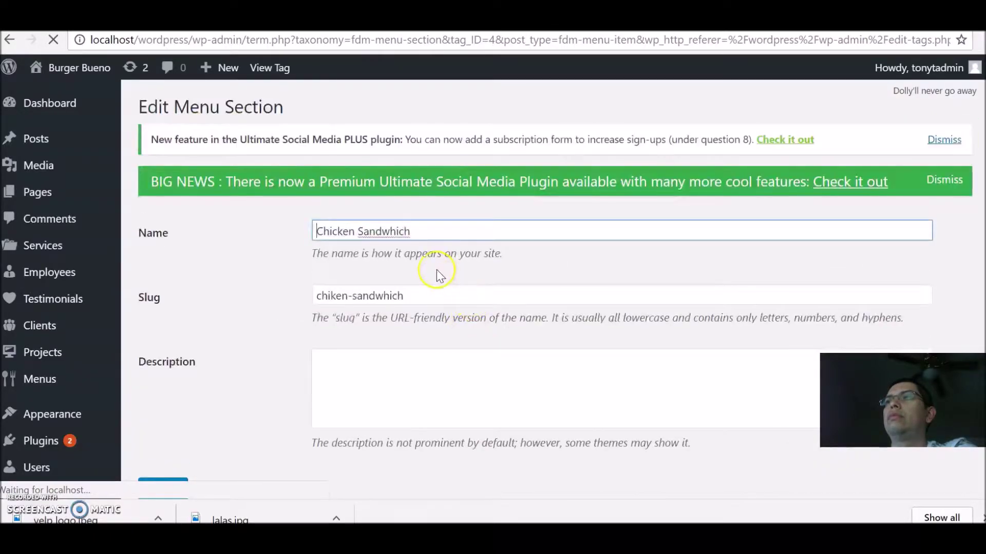
click(472, 229)
key(BackSpace)
key(BackSpace)
key(BackSpace)
key(BackSpace)
key(BackSpace)
key(BackSpace)
key(BackSpace)
key(BackSpace)
key(BackSpace)
key(BackSpace)
key(BackSpace)
key(BackSpace)
key(BackSpace)
key(BackSpace)
key(BackSpace)
key(BackSpace)
key(BackSpace)
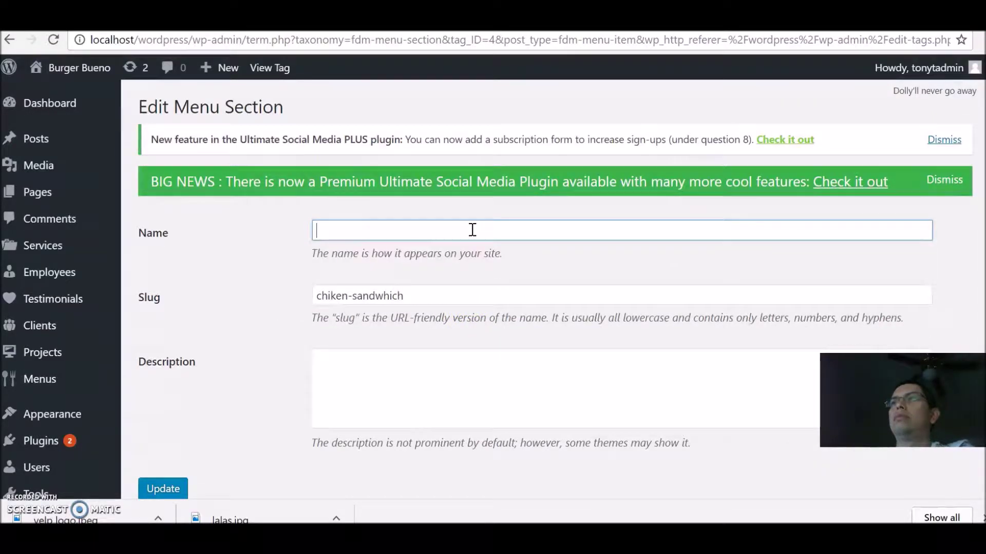
text(CHICKEN SA)
key(BackSpace)
text(NDWHICH)
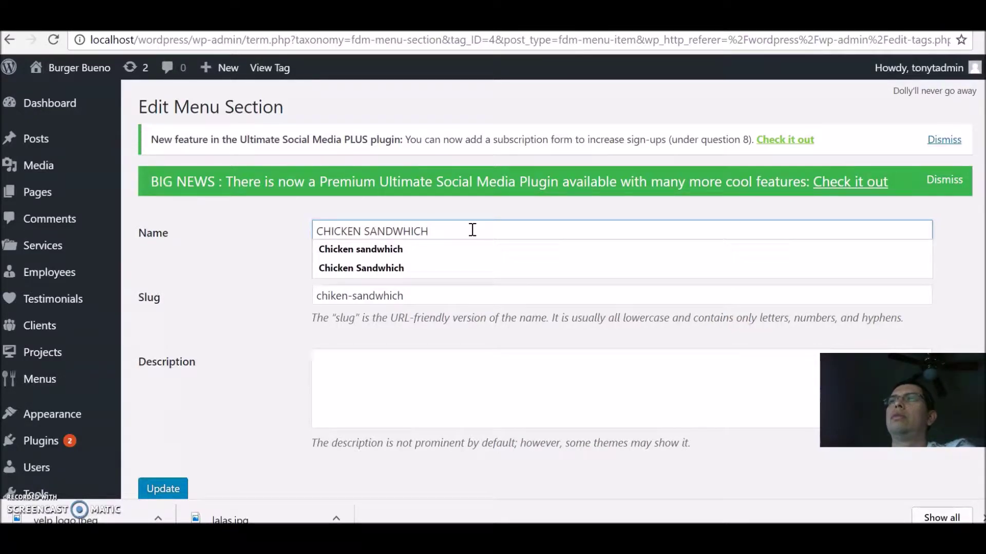
click(175, 493)
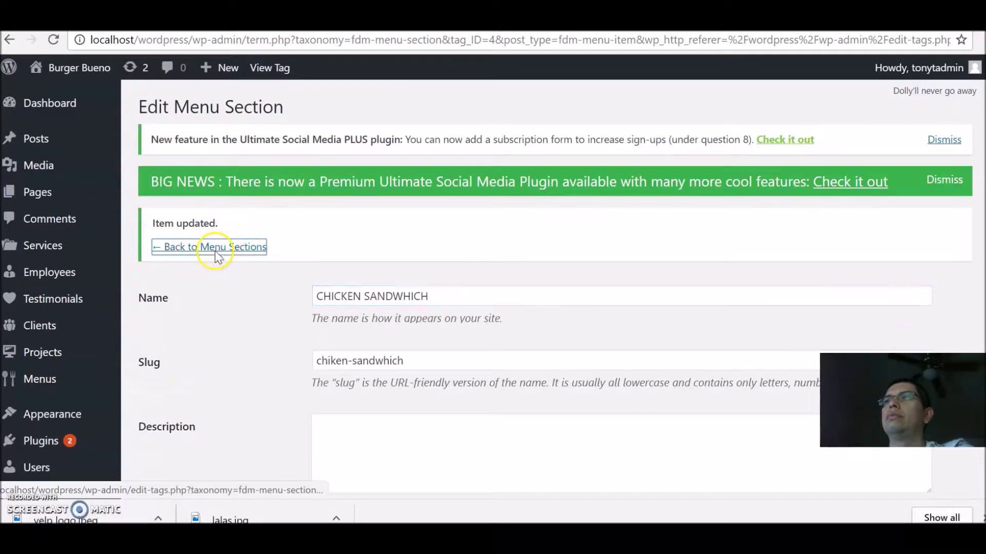
click(215, 249)
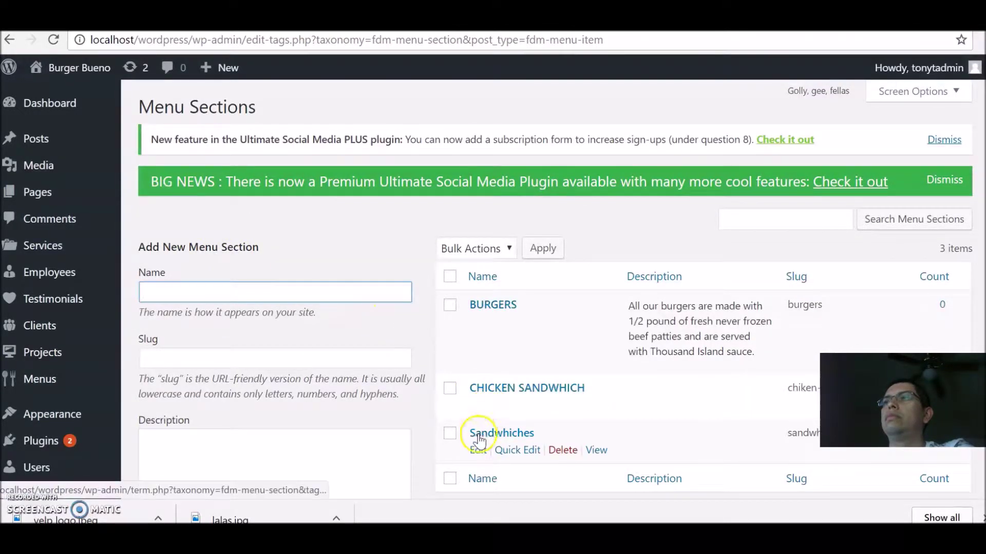
Step: Rename the Sandwhiches section to SANDWHICHES
click(478, 452)
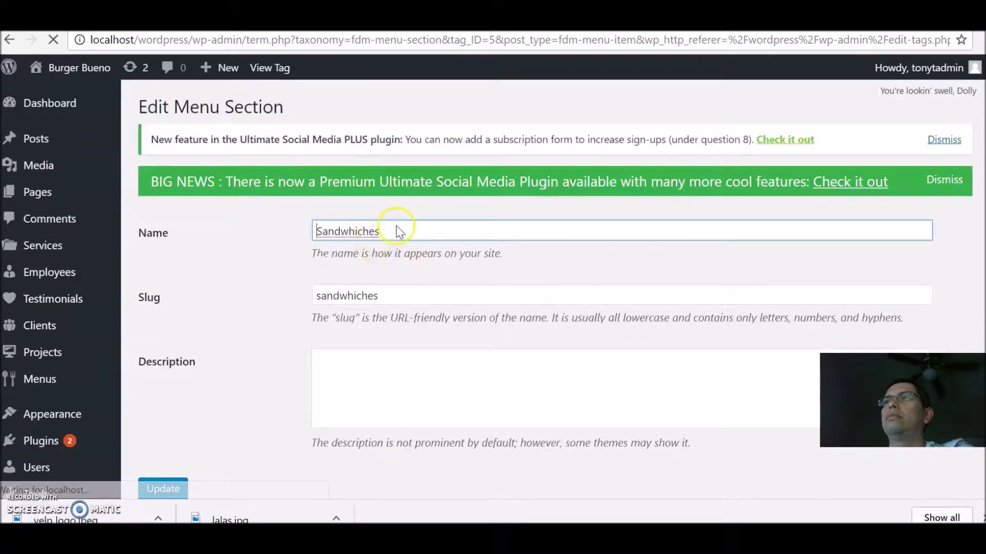
click(397, 227)
key(BackSpace)
key(BackSpace)
key(BackSpace)
key(BackSpace)
key(BackSpace)
key(BackSpace)
key(BackSpace)
key(BackSpace)
key(BackSpace)
key(BackSpace)
key(BackSpace)
text(SANDWH)
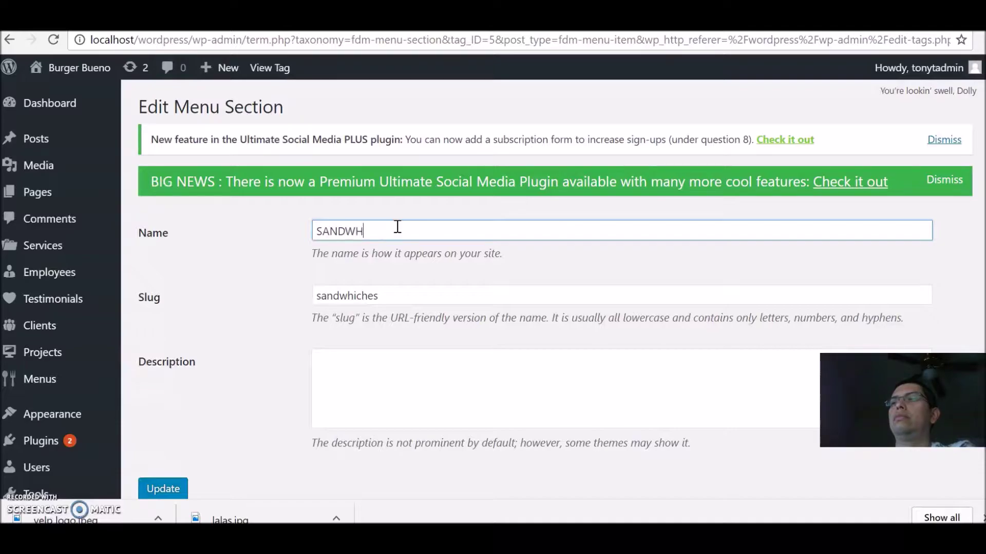
text(ICHES)
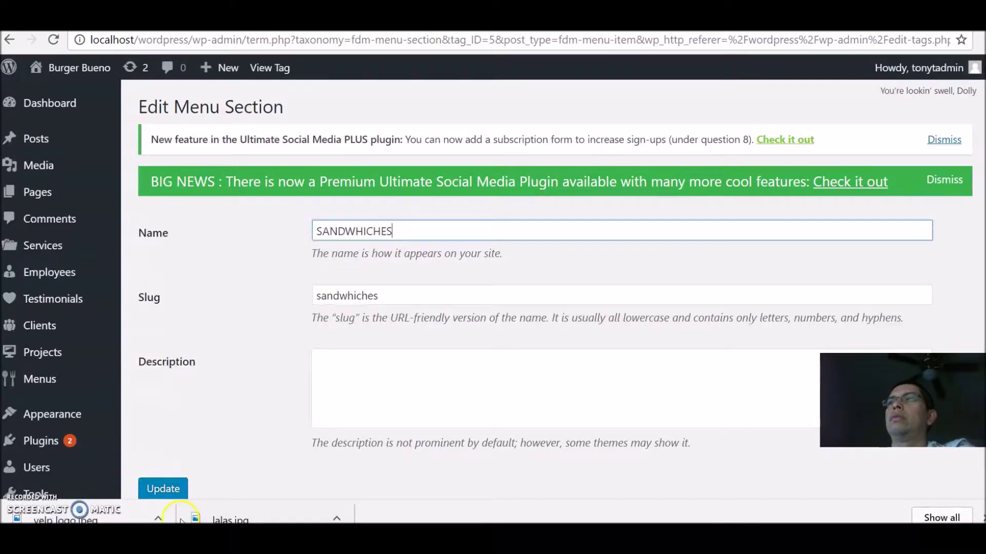
click(178, 480)
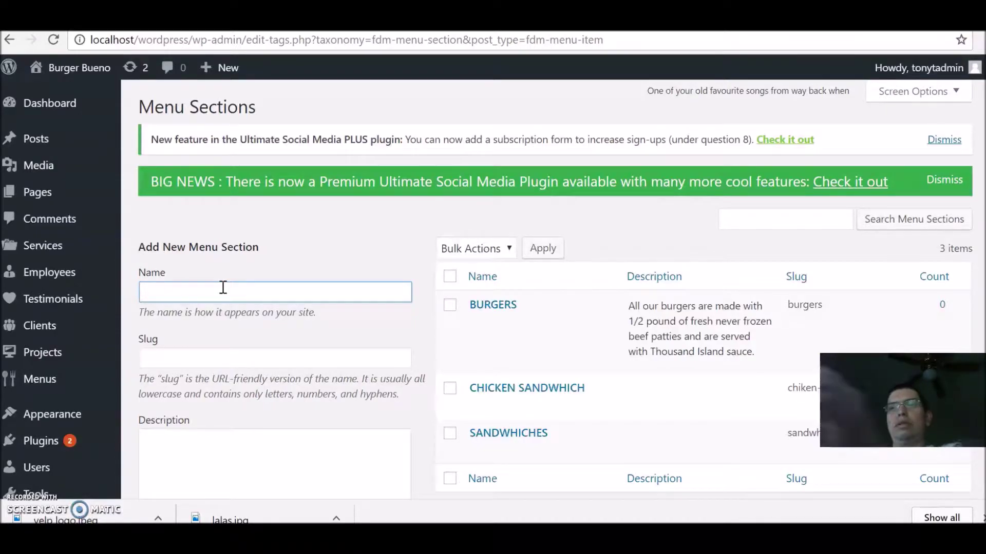
Step: Create the SALADS and WRAPS menu sections
text(LADS)
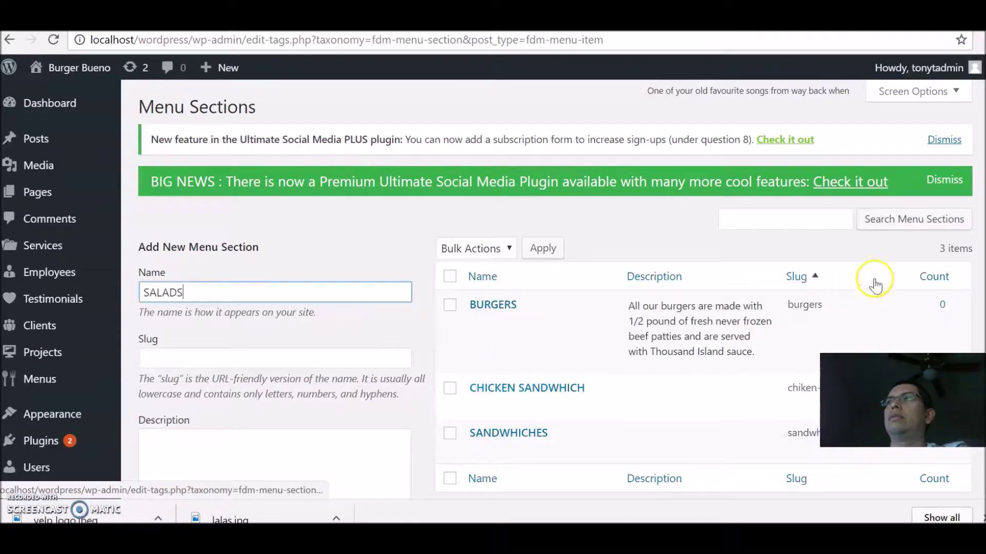
scroll(429, 230, down, 4)
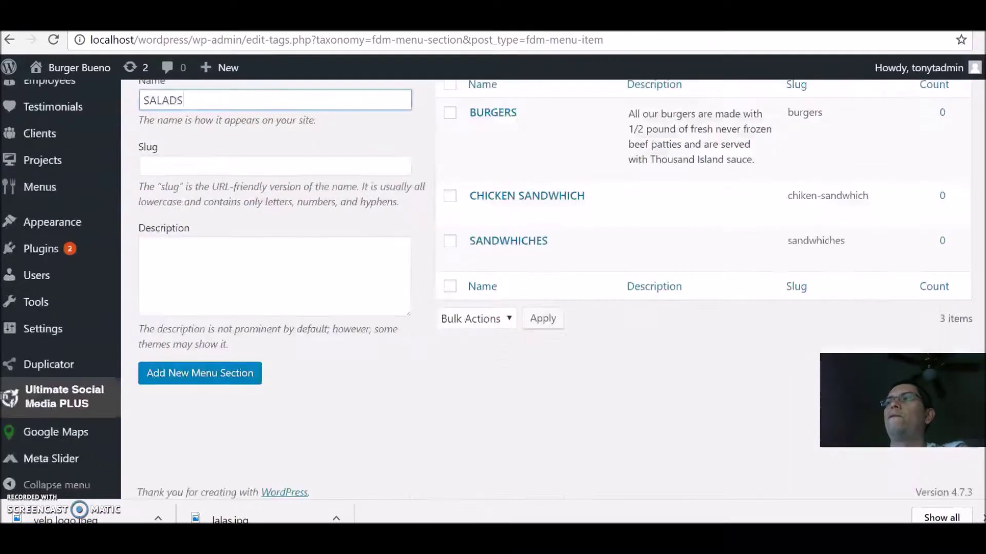
click(231, 363)
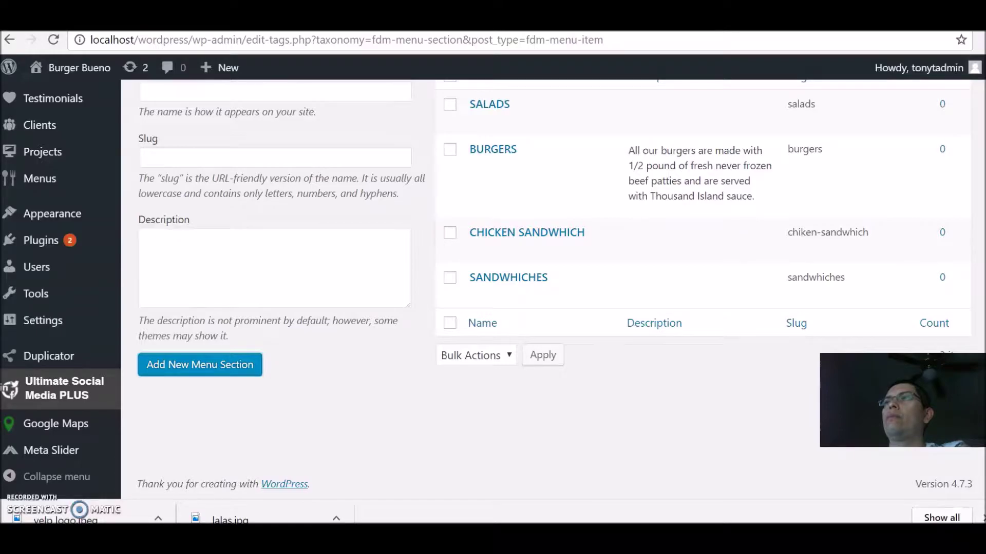
scroll(552, 288, up, 3)
click(243, 216)
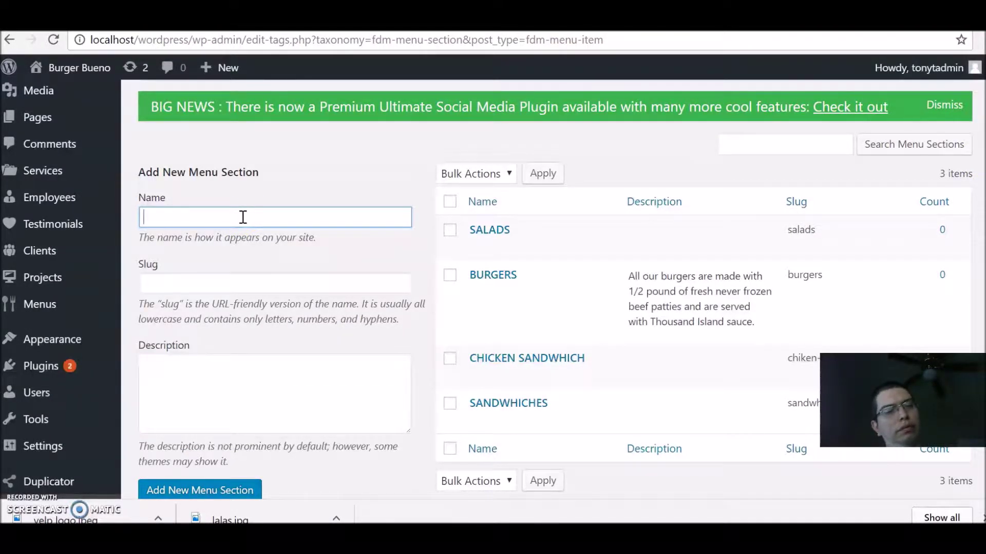
text(WRAPS)
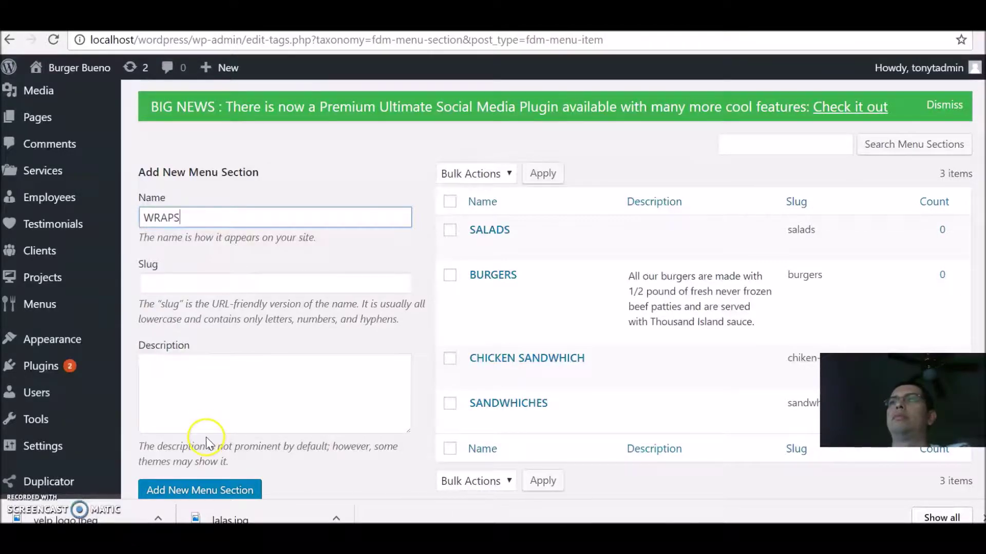
click(207, 491)
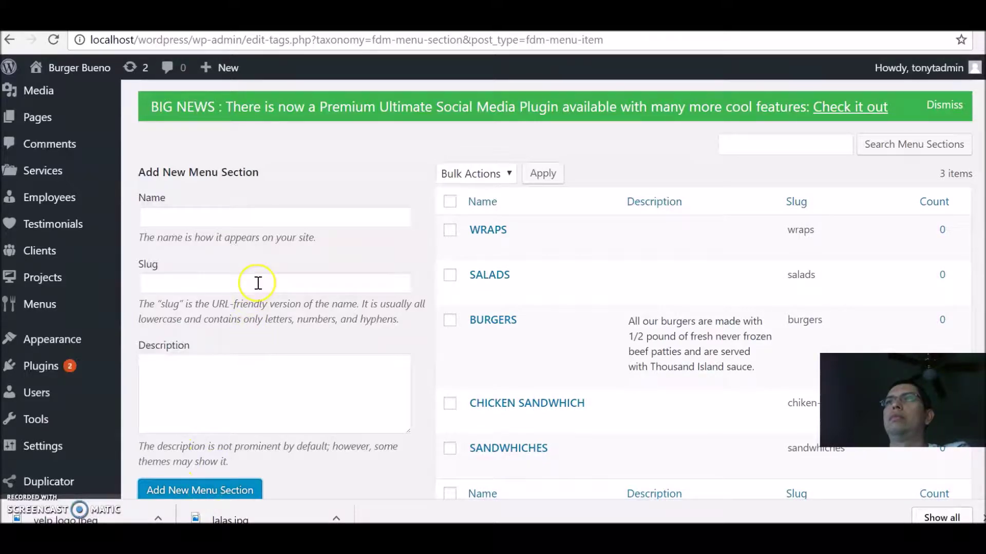
Step: Create the SIDES, EXTRAS and DRINKS menu sections
click(283, 211)
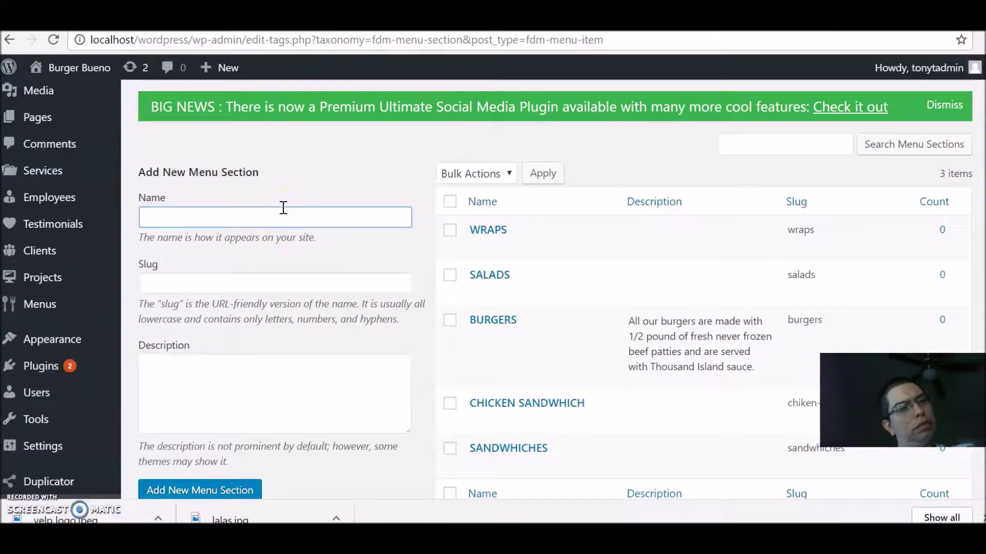
text(SIDES)
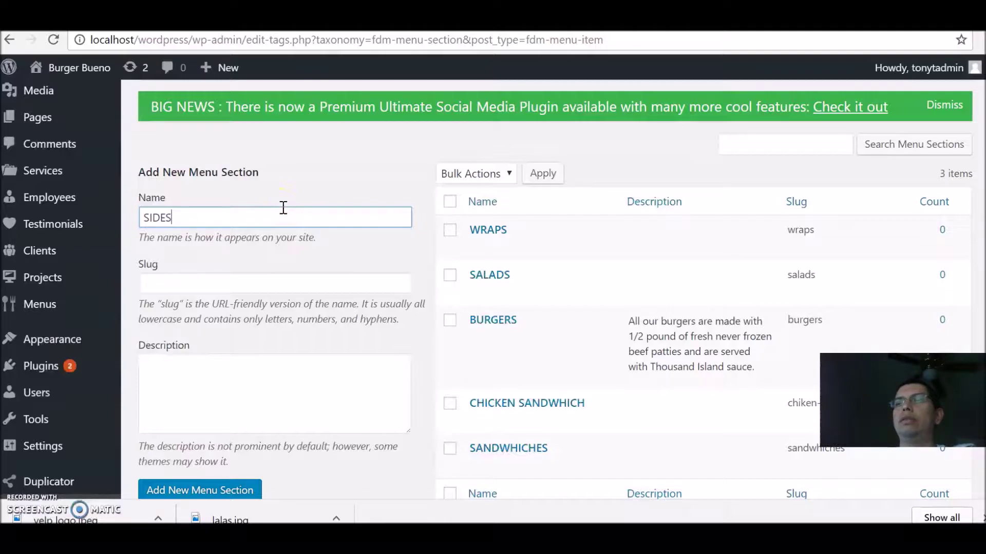
click(171, 461)
click(173, 490)
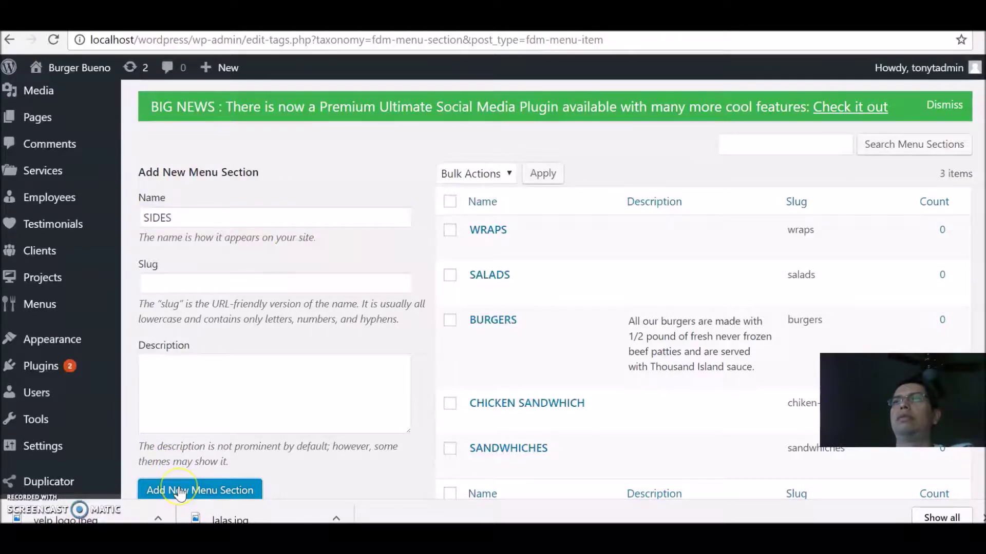
click(254, 221)
text(EXTRAS)
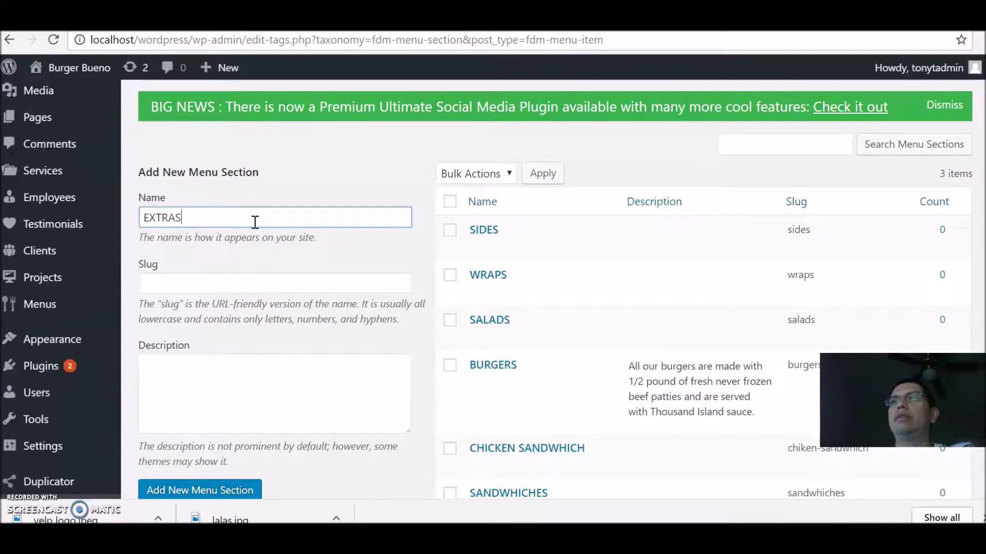
click(200, 490)
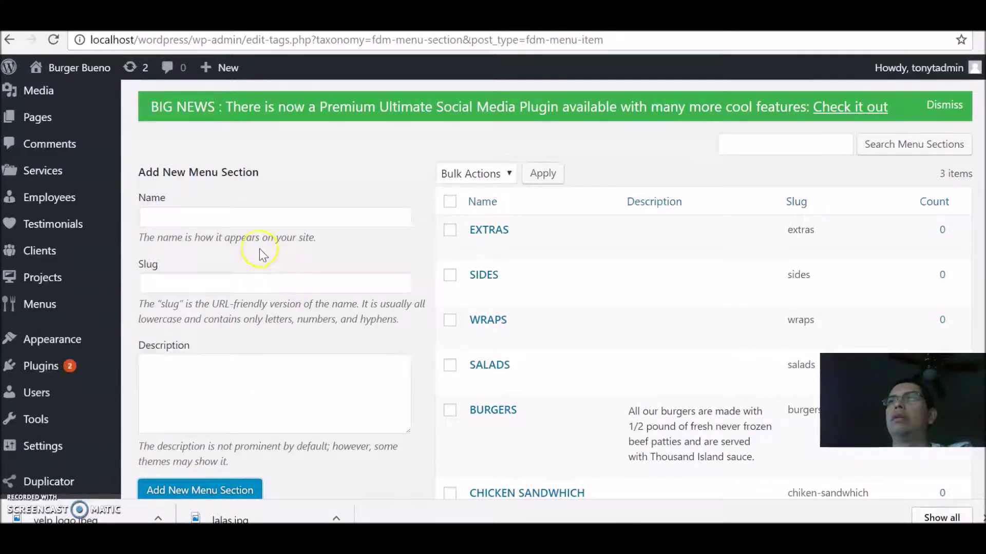
click(270, 217)
text(DRINKS)
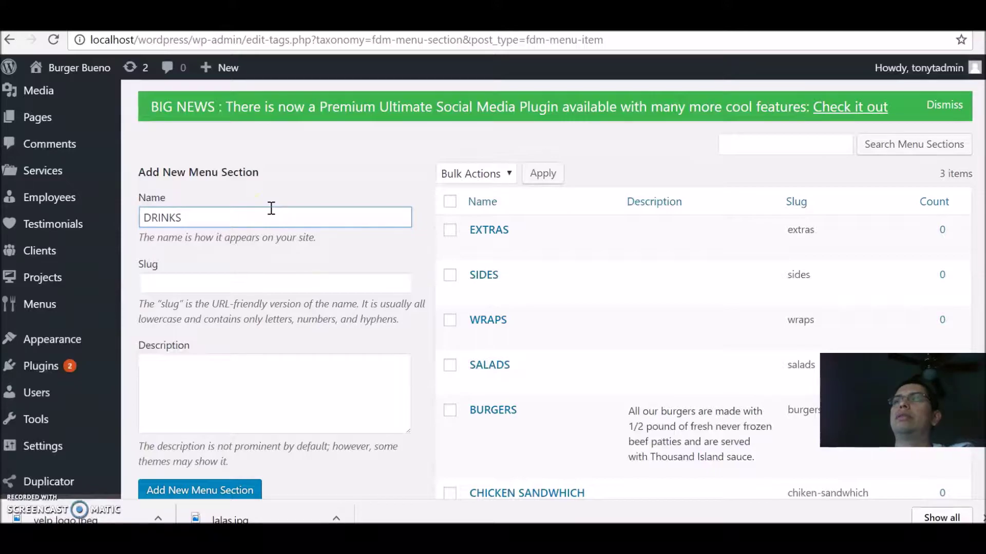
click(185, 487)
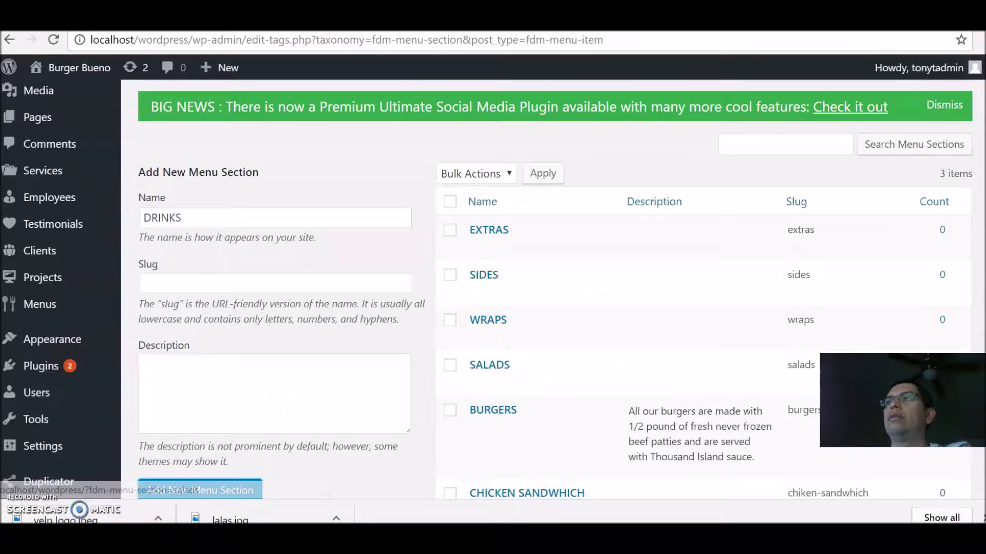
scroll(660, 260, down, 3)
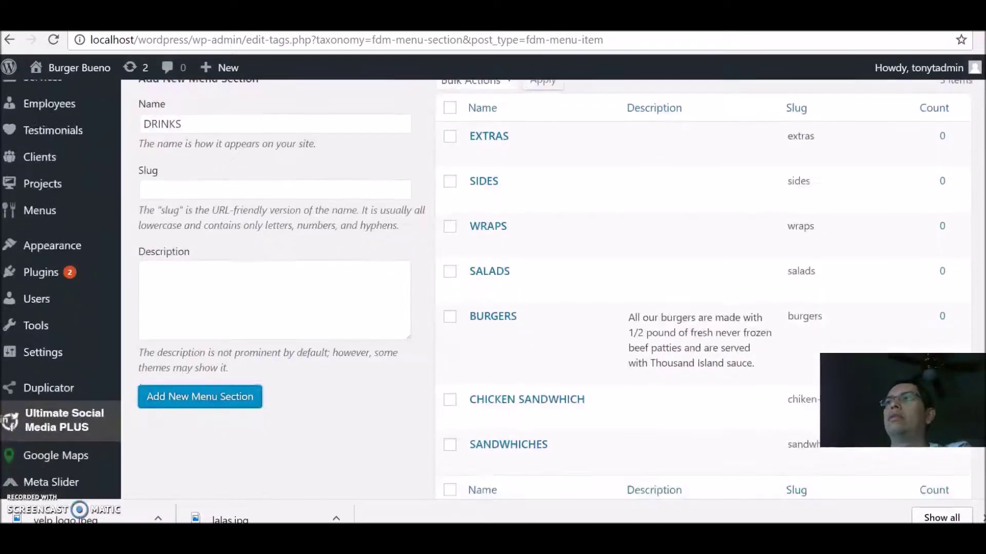
click(217, 361)
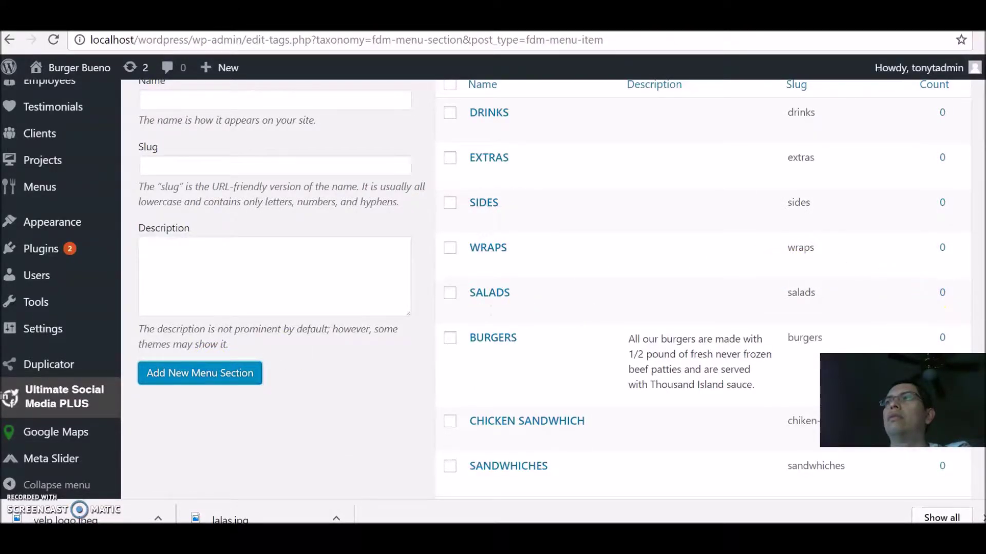
Step: Go to Menus > Menu Items, where no items exist yet
scroll(493, 287, up, 2)
scroll(493, 287, down, 2)
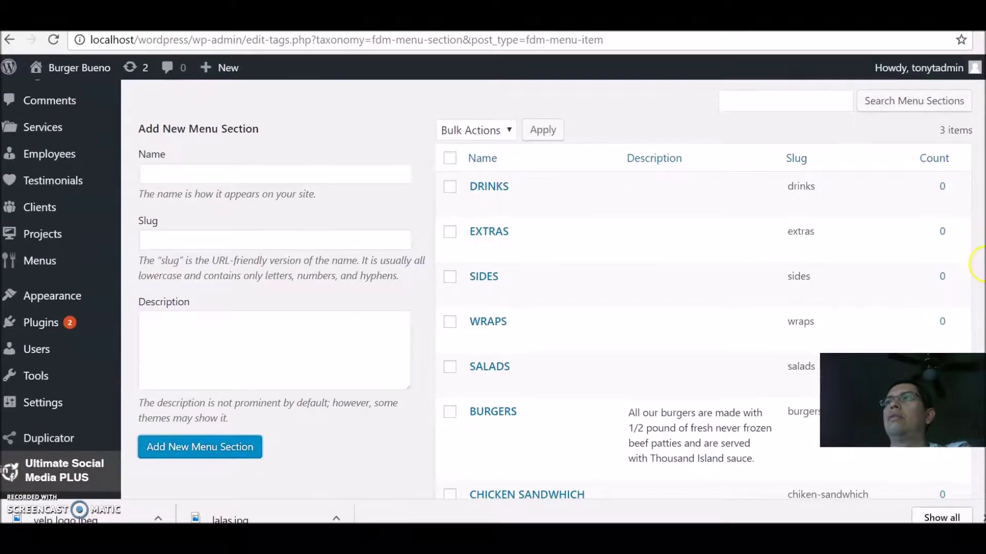
scroll(561, 357, up, 1)
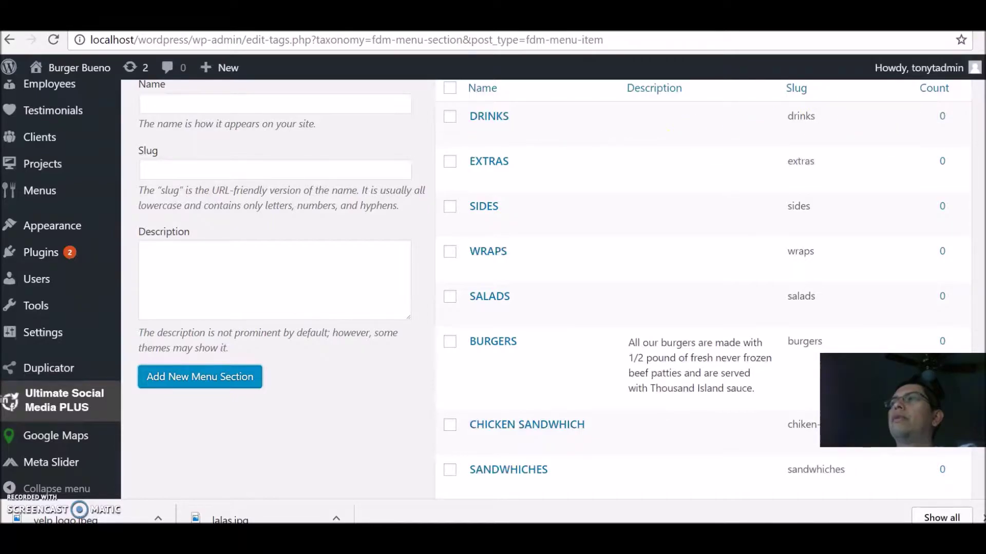
scroll(513, 288, up, 2)
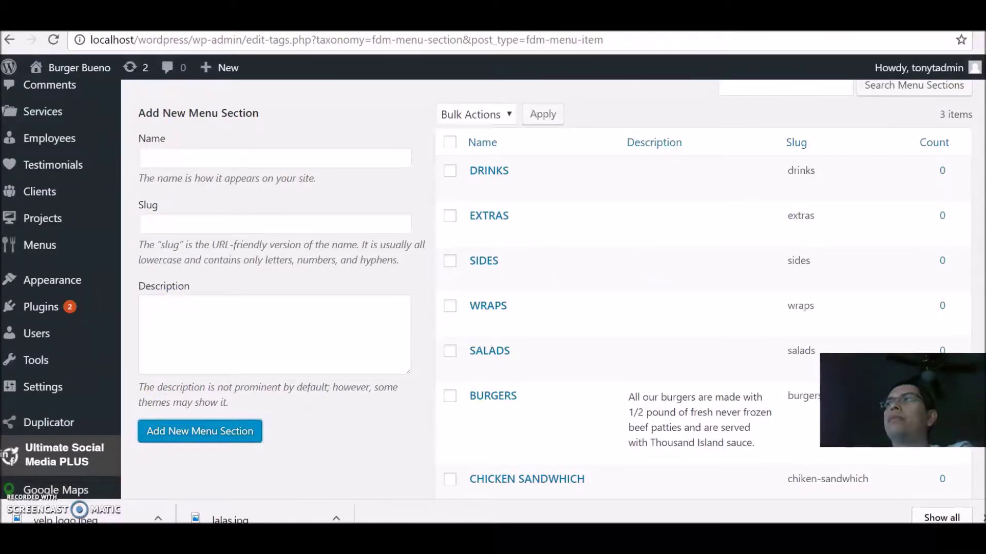
scroll(514, 288, down, 1)
scroll(514, 287, up, 2)
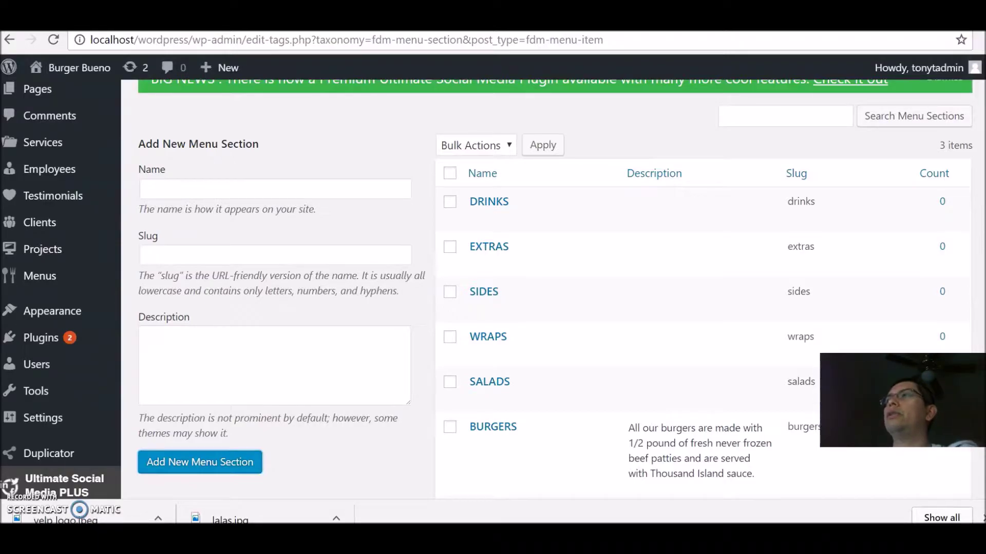
scroll(496, 252, down, 3)
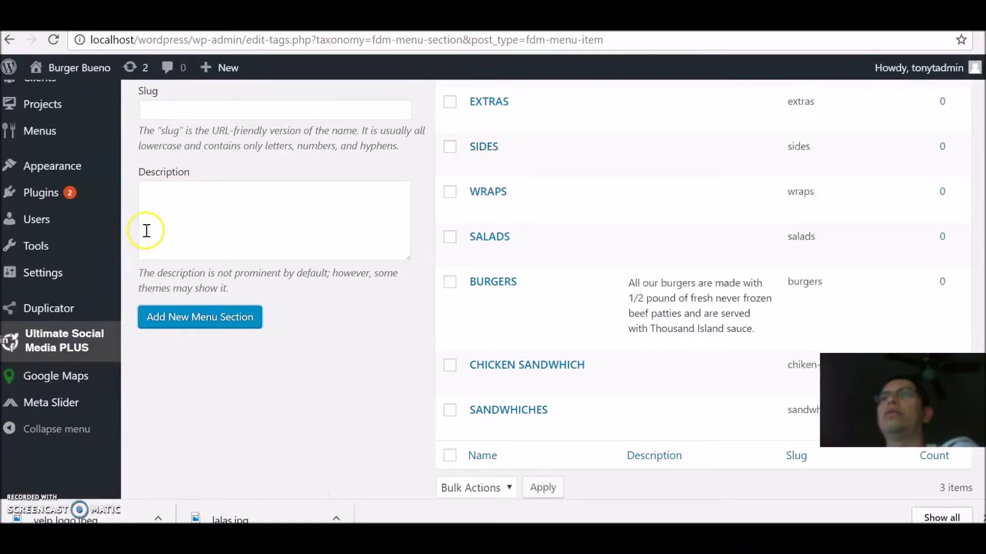
mouse_move(41, 147)
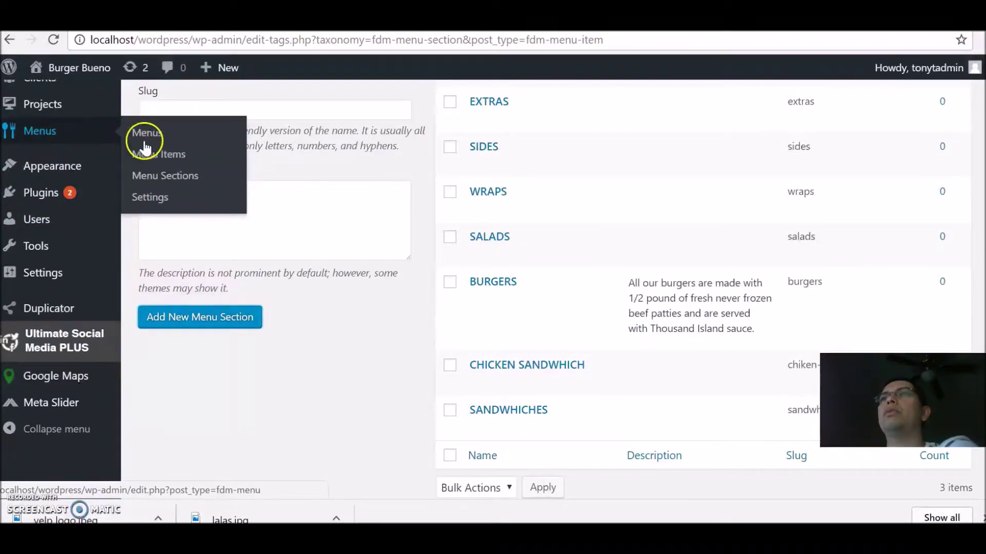
click(162, 154)
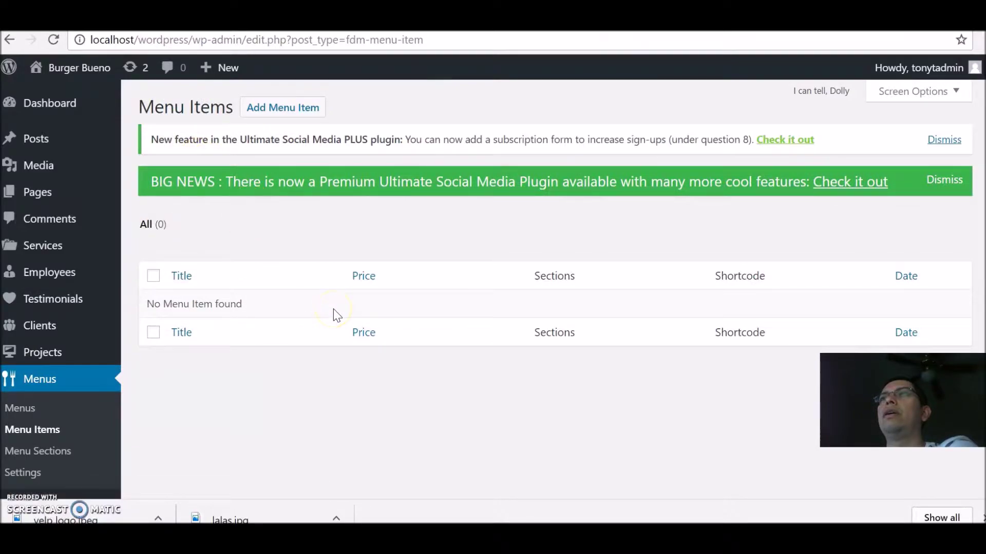
Step: Create a menu item titled 'Burger' and write its beef patty, lettuce, tomato, onions and pickle description
click(287, 110)
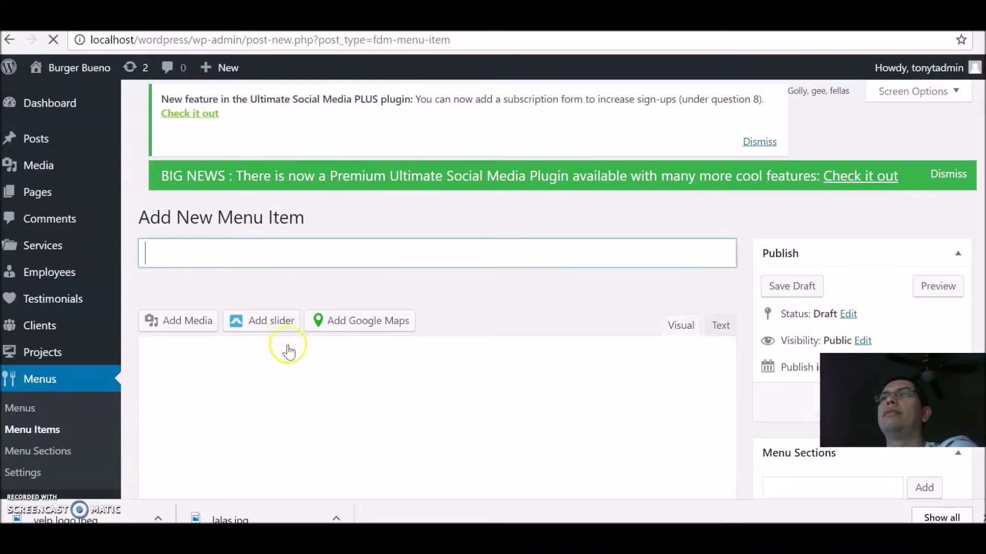
click(302, 251)
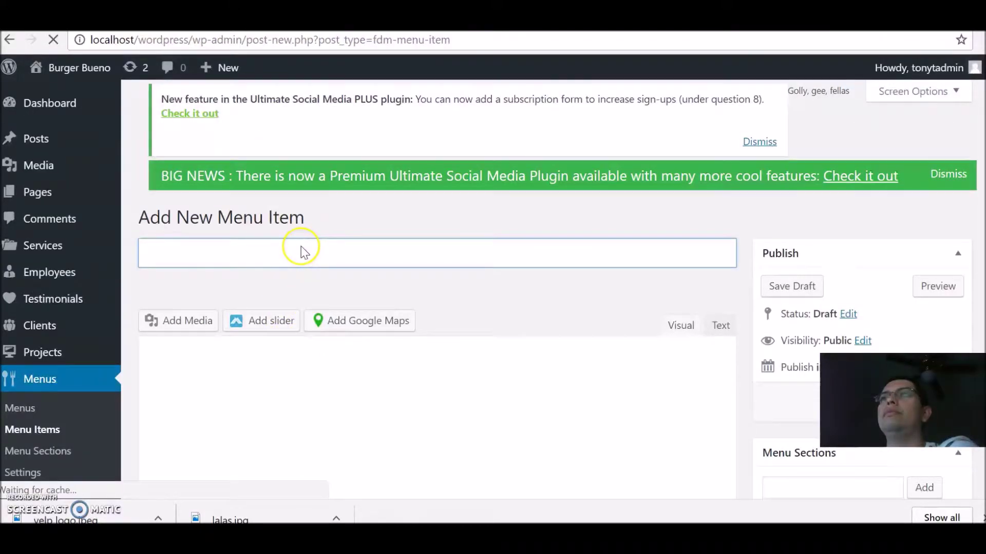
click(295, 228)
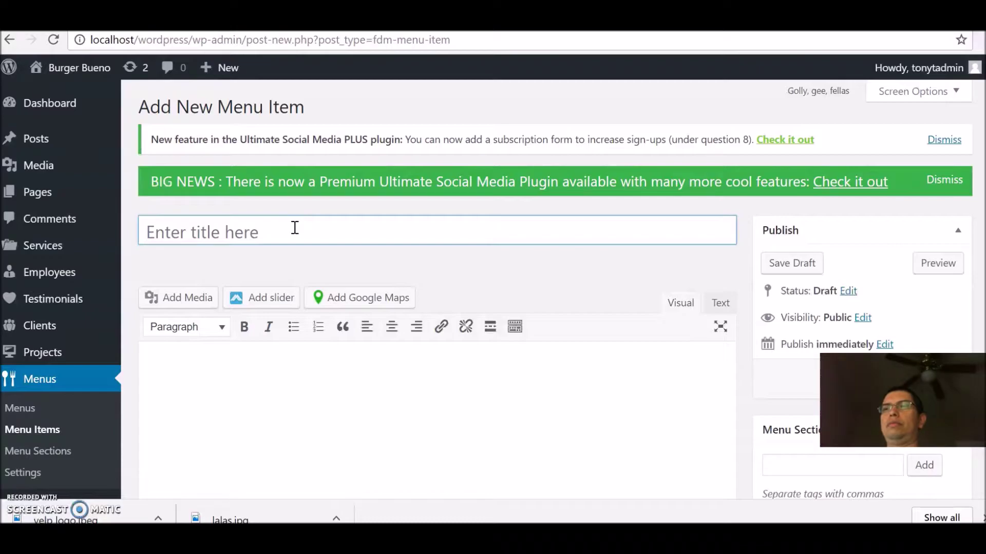
text(Burger)
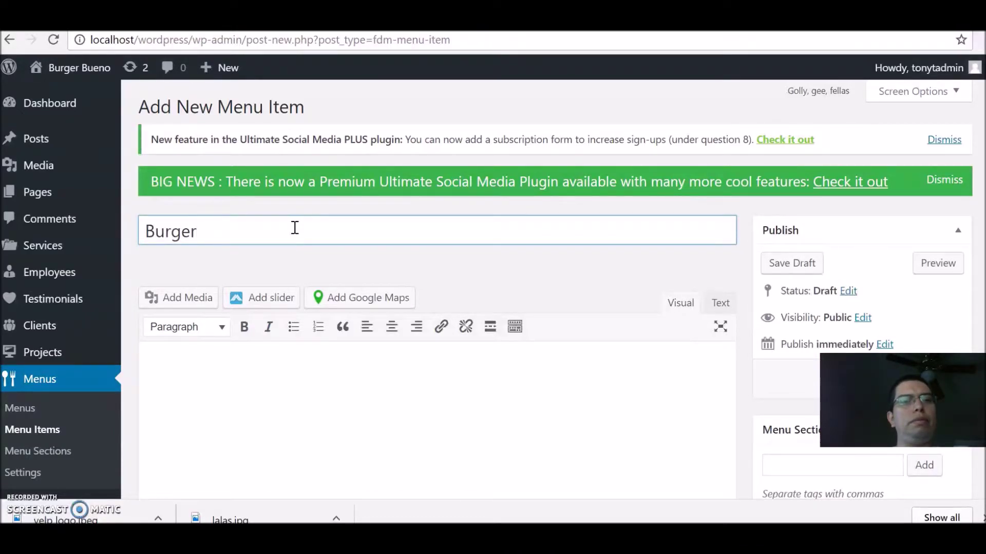
click(251, 380)
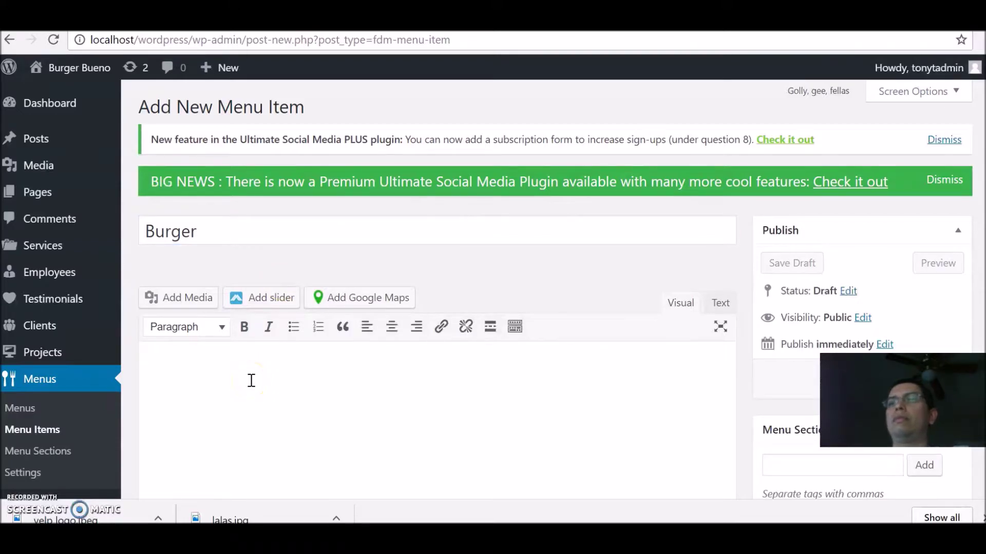
text(Served with beef patty, lettuce, tomato,onions and pickle.)
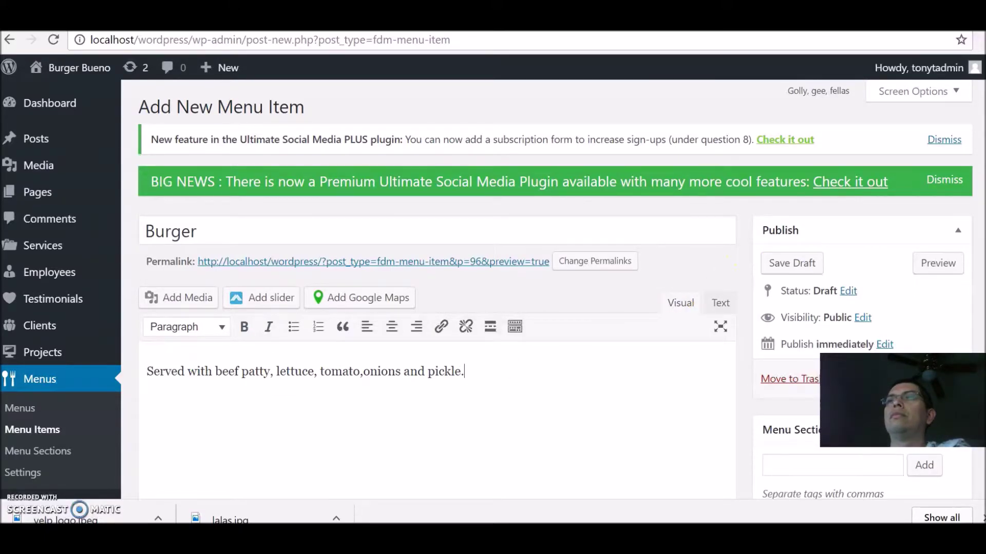
scroll(487, 290, down, 6)
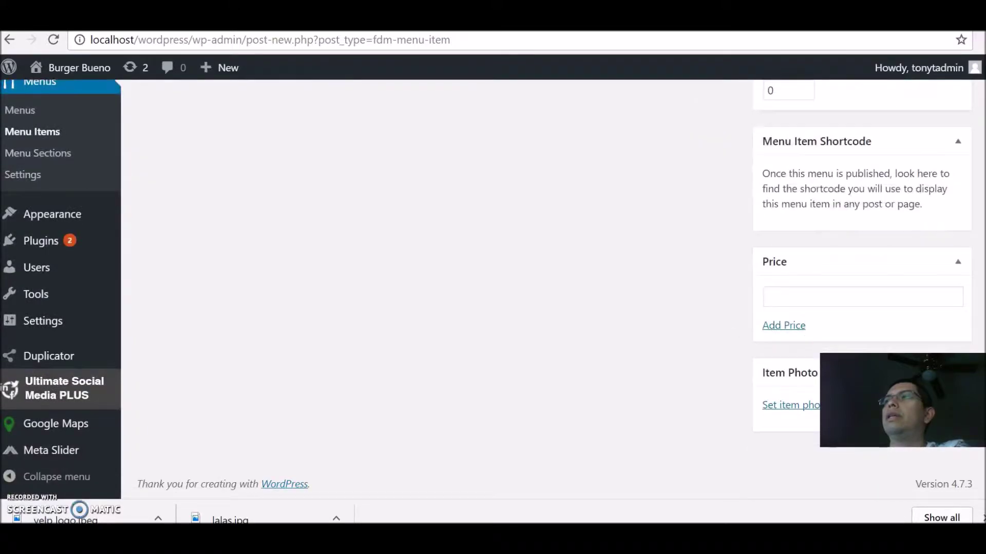
Step: Enter $4.79 as the Burger's price and tag it with the BURGERS section
click(817, 299)
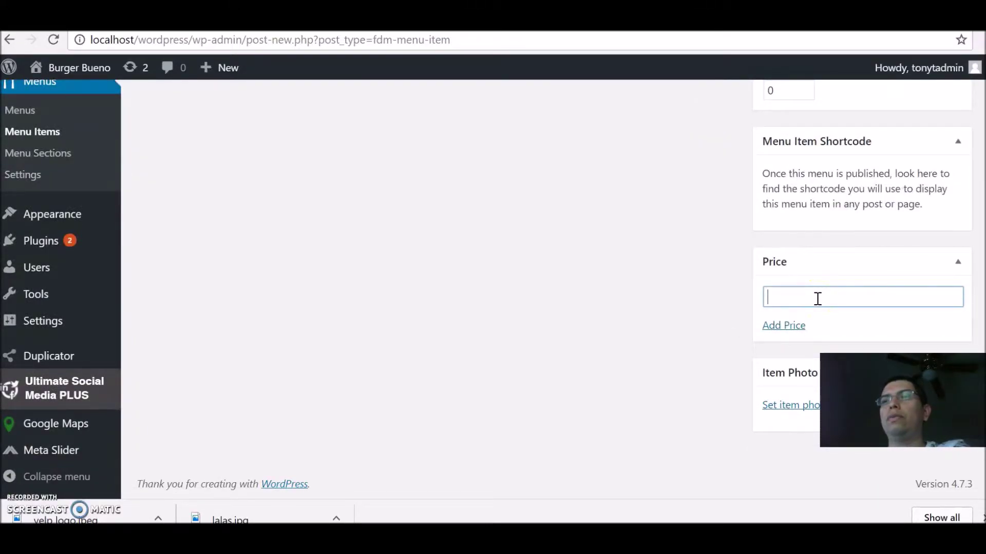
text($4.79)
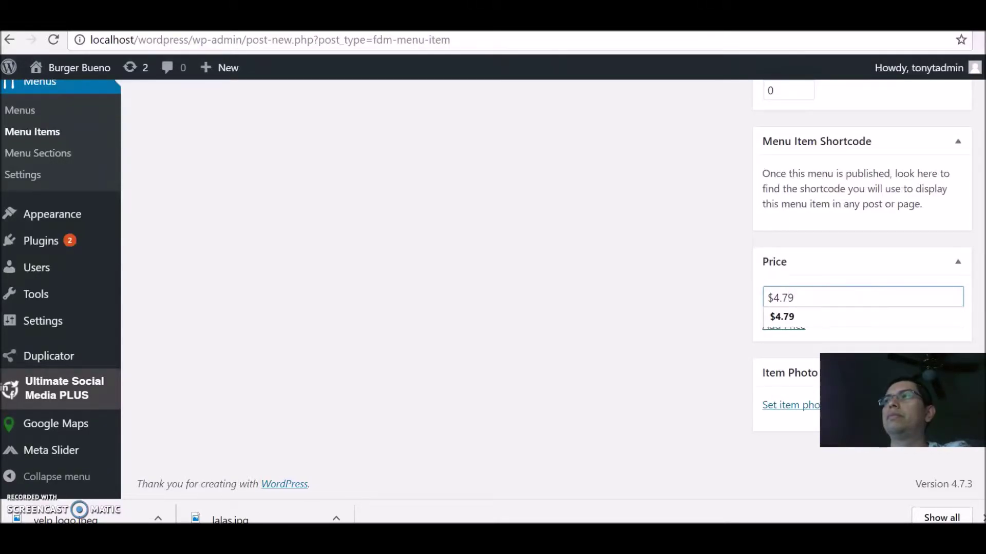
scroll(975, 246, up, 5)
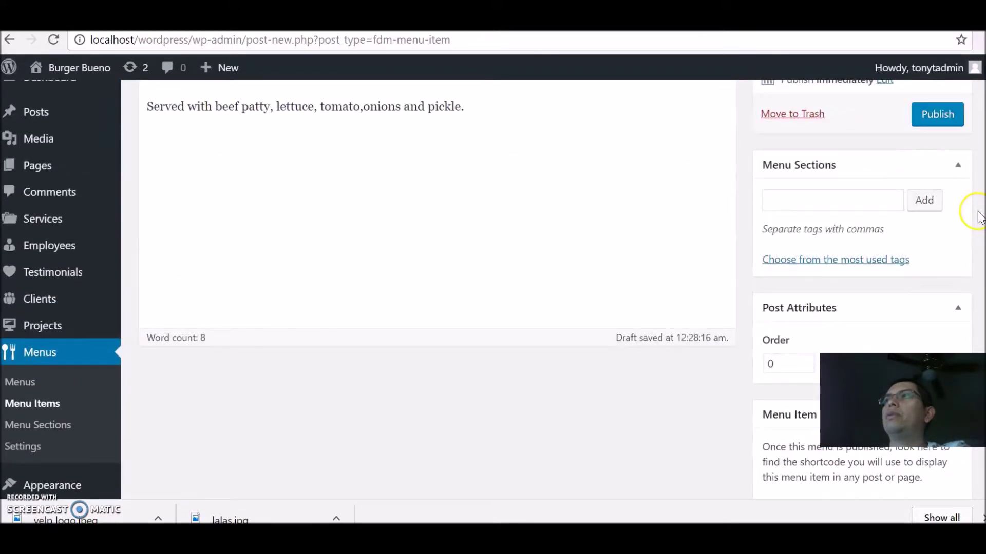
click(836, 198)
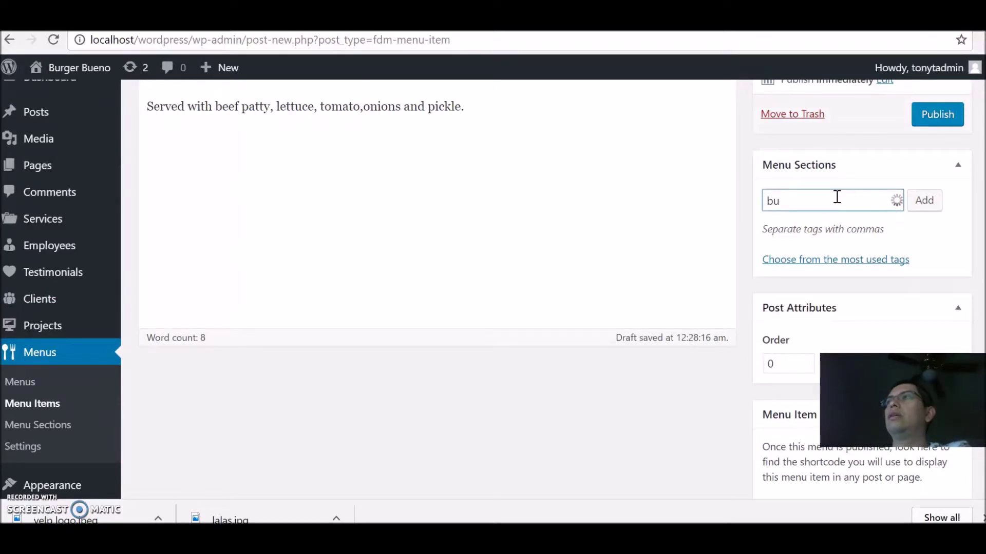
text(bu)
click(819, 223)
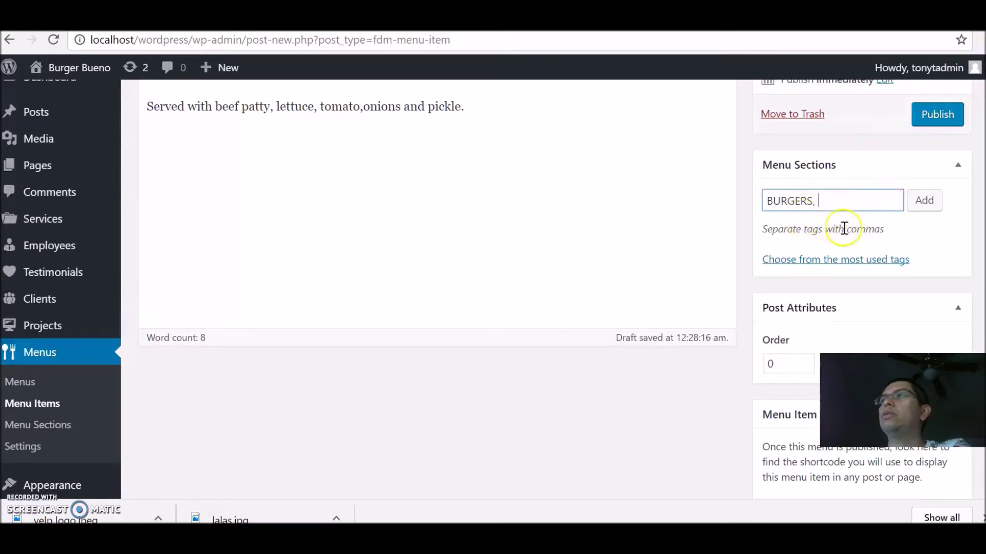
click(918, 205)
scroll(726, 363, down, 5)
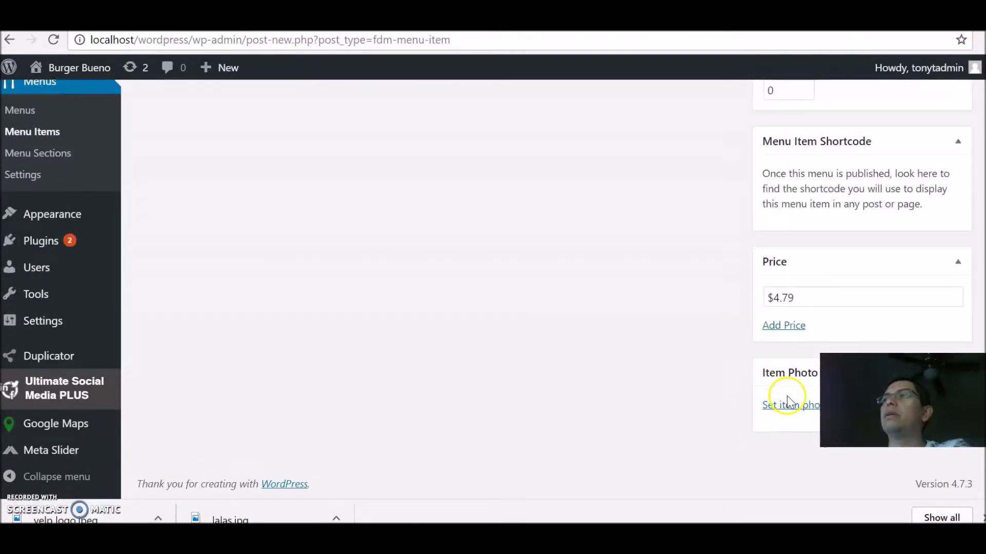
Step: Upload lalas.jpg from the computer and set it as the Burger item's photo
click(788, 406)
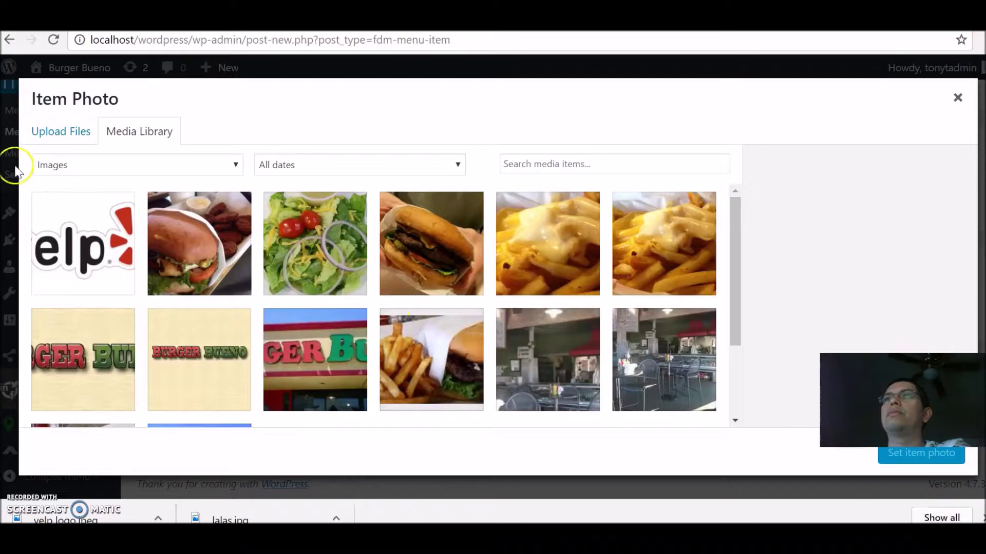
click(43, 134)
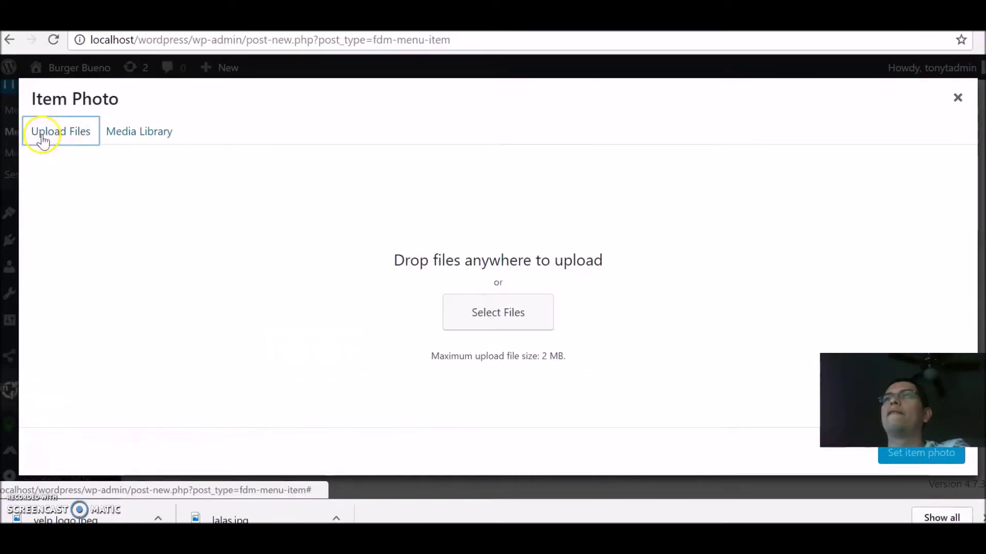
click(458, 311)
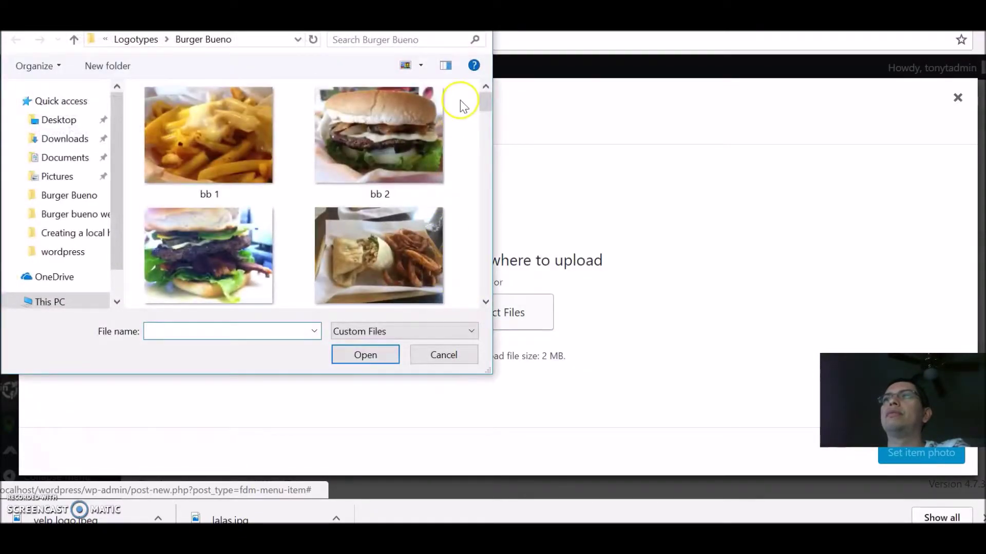
drag(485, 105, 513, 259)
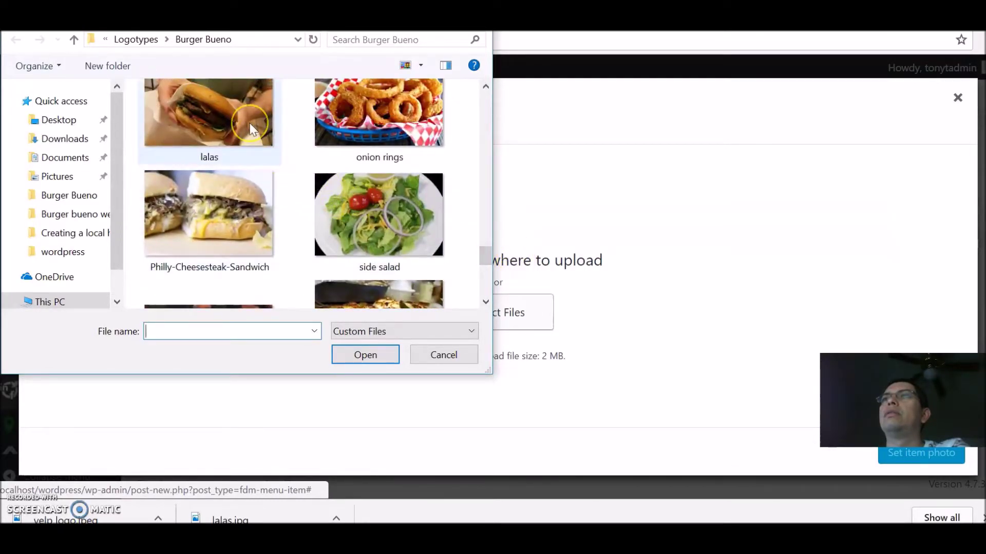
click(256, 136)
click(377, 353)
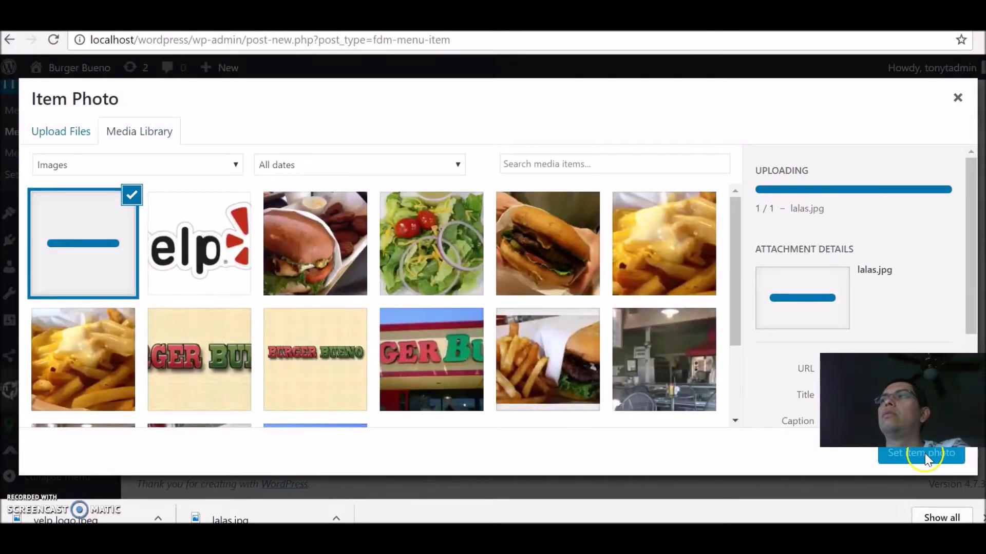
click(917, 459)
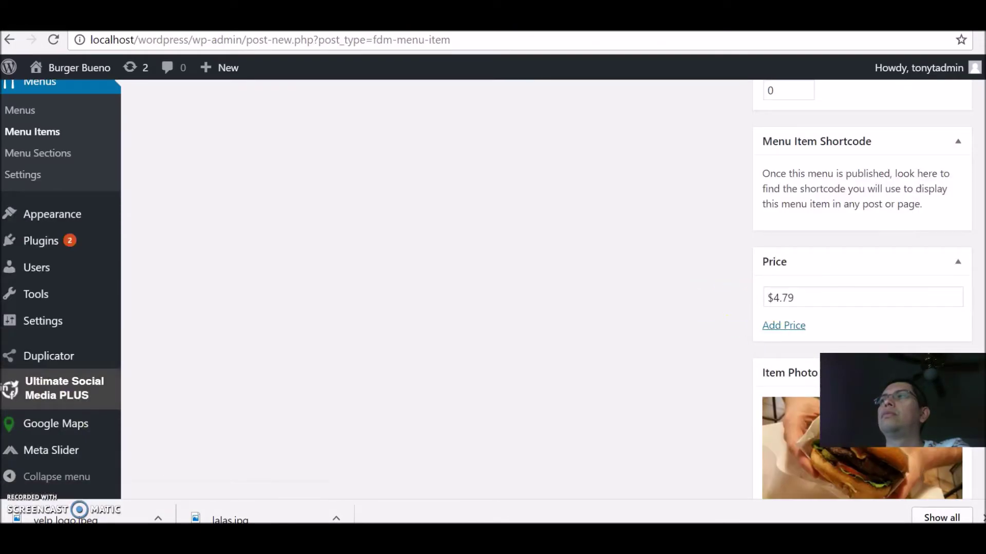
Step: Publish the Burger menu item with its $4.79 price and lalas.jpg photo
scroll(862, 287, down, 2)
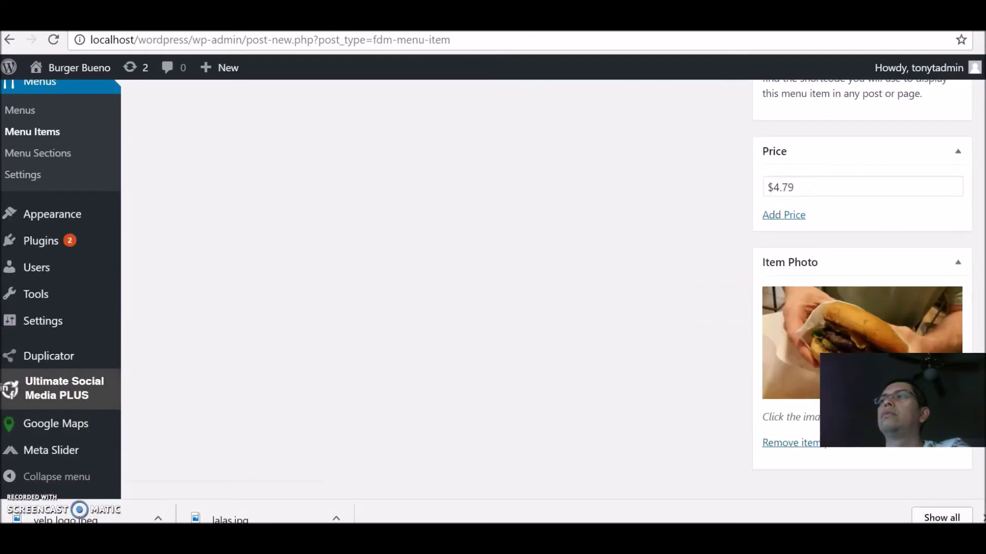
scroll(977, 159, up, 9)
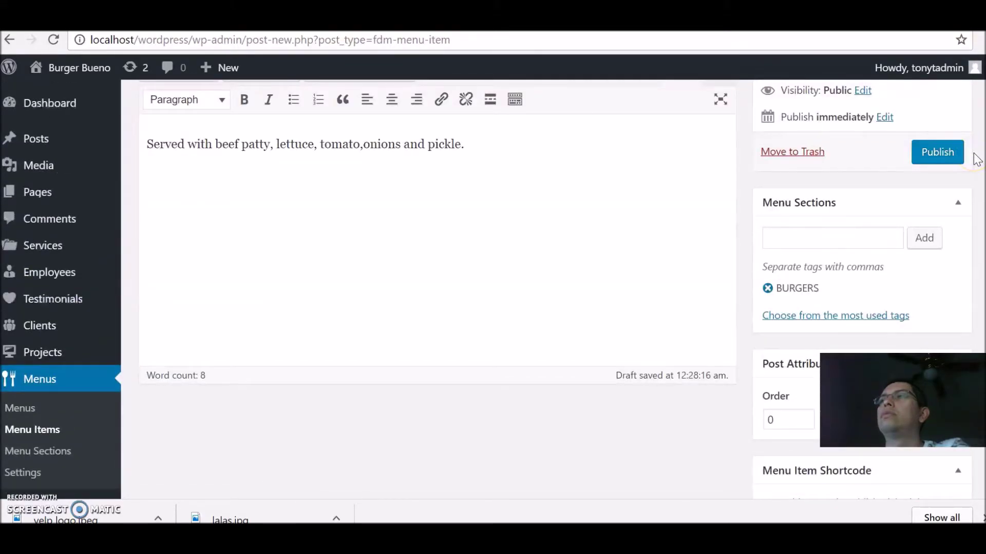
scroll(970, 134, up, 3)
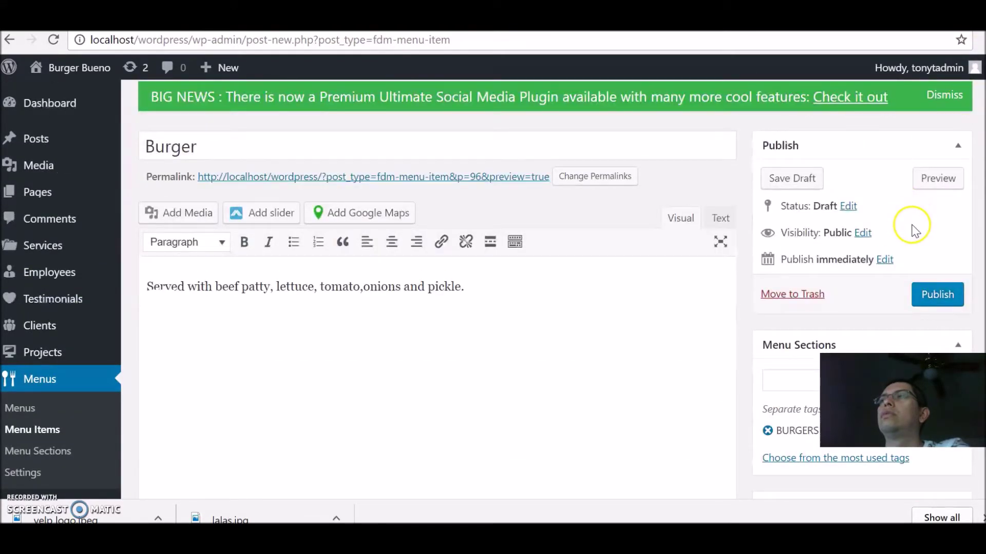
click(930, 293)
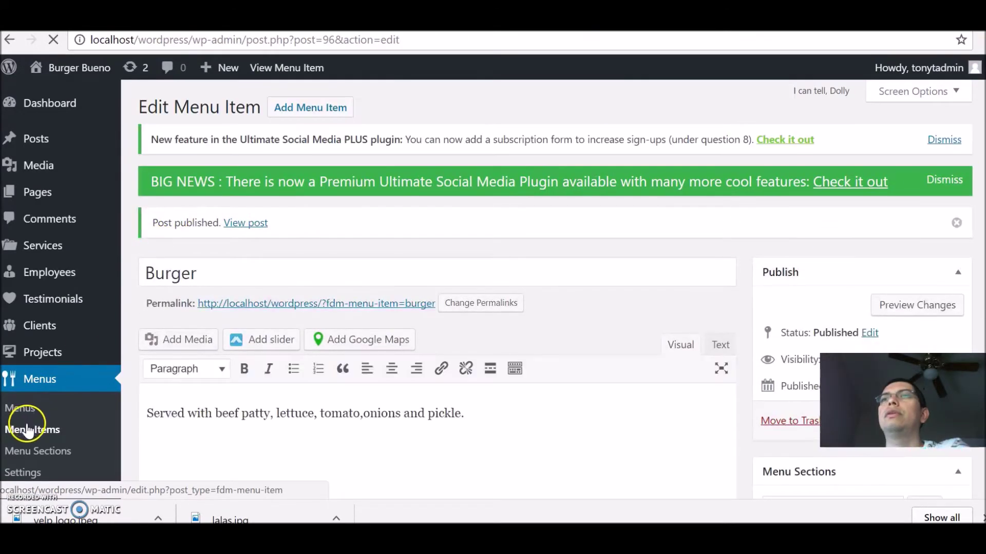
Step: Go to Menu Sections and confirm BURGERS now holds 1 item
click(37, 451)
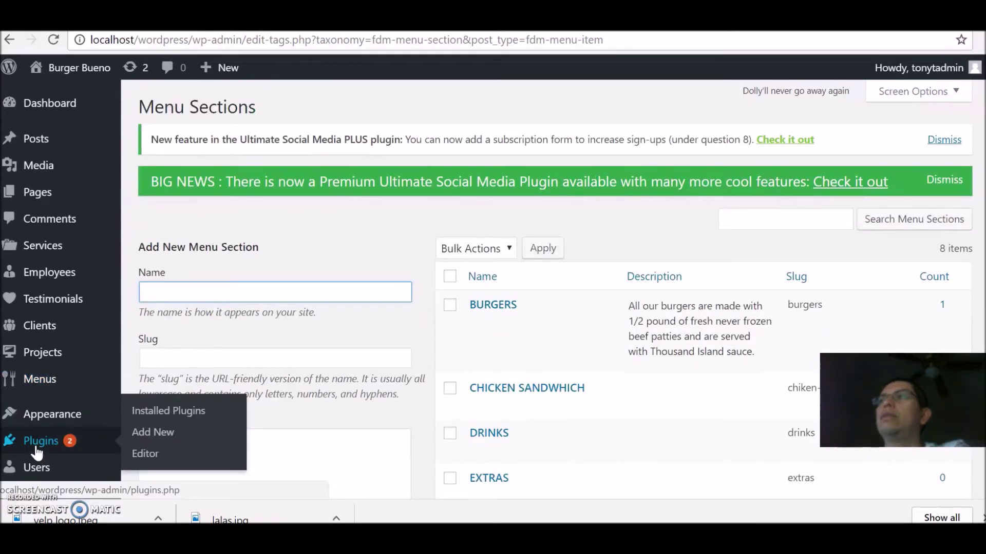
scroll(514, 308, down, 2)
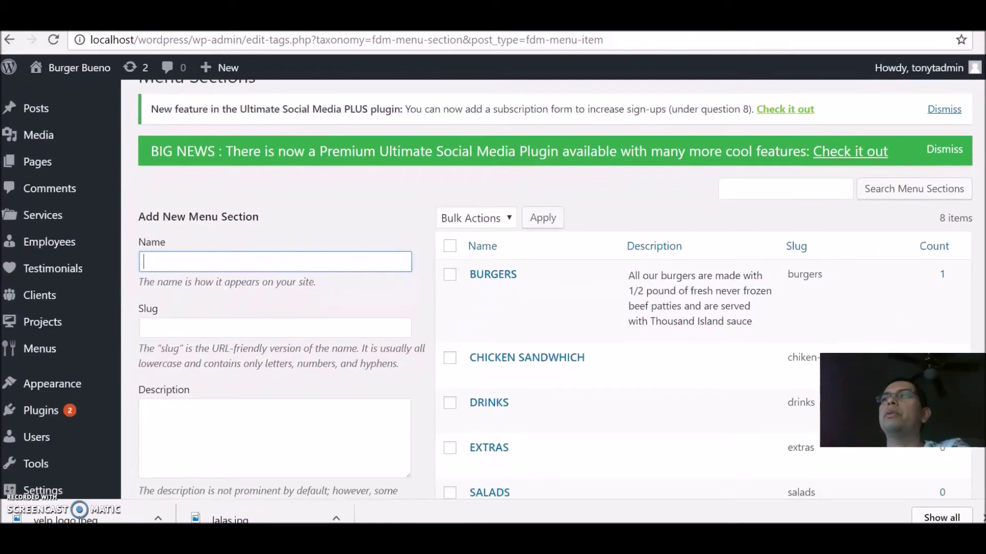
scroll(513, 288, down, 2)
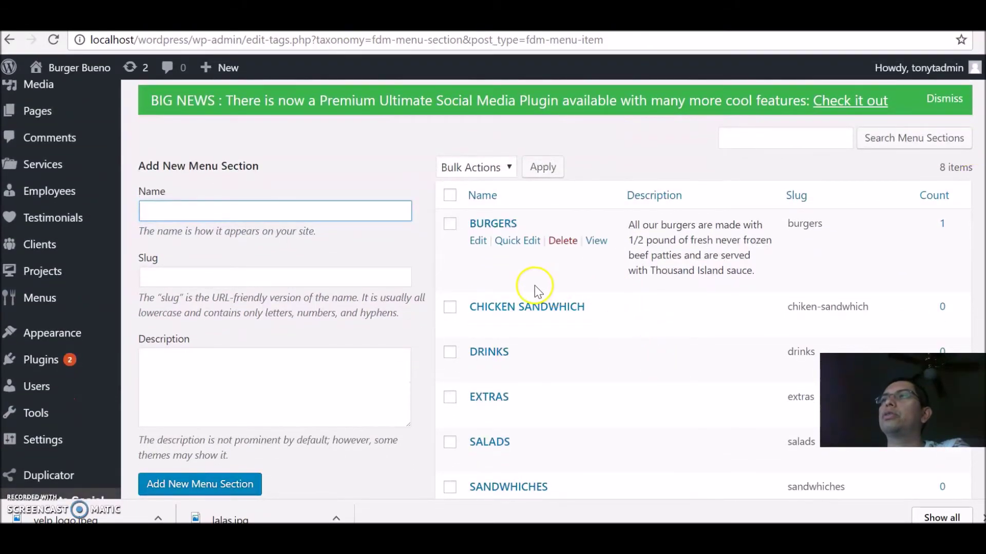